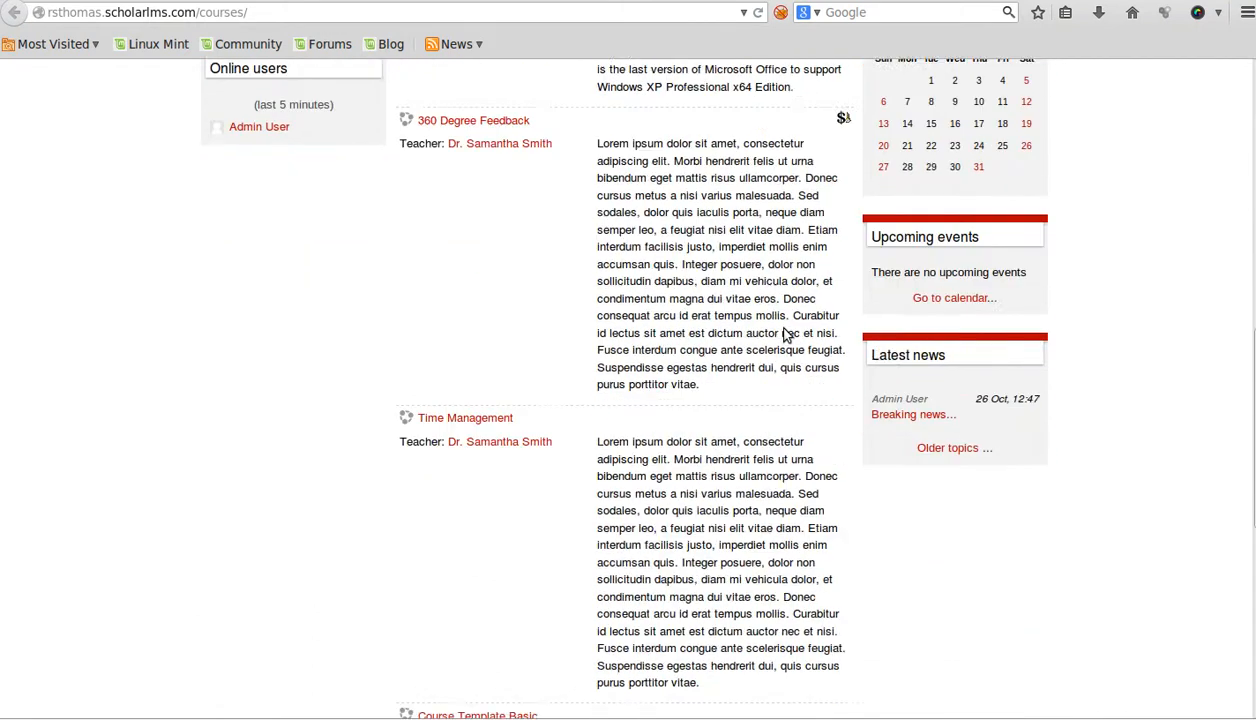
- Log in to the ScholarLMS site with the administrator account
scroll(783, 333, "up", 8)
scroll(785, 335, "up", 8)
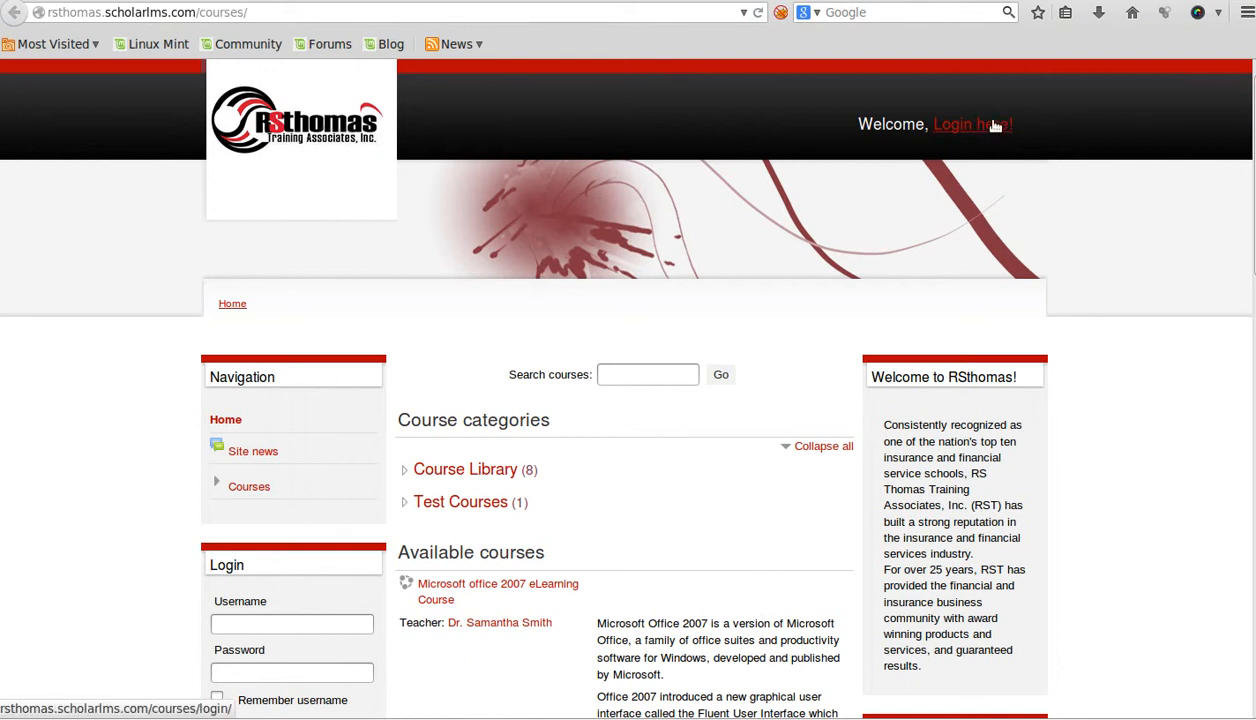
scroll(701, 409, "down", 3)
left_click(282, 422)
left_click(281, 470)
scroll(880, 420, "up", 3)
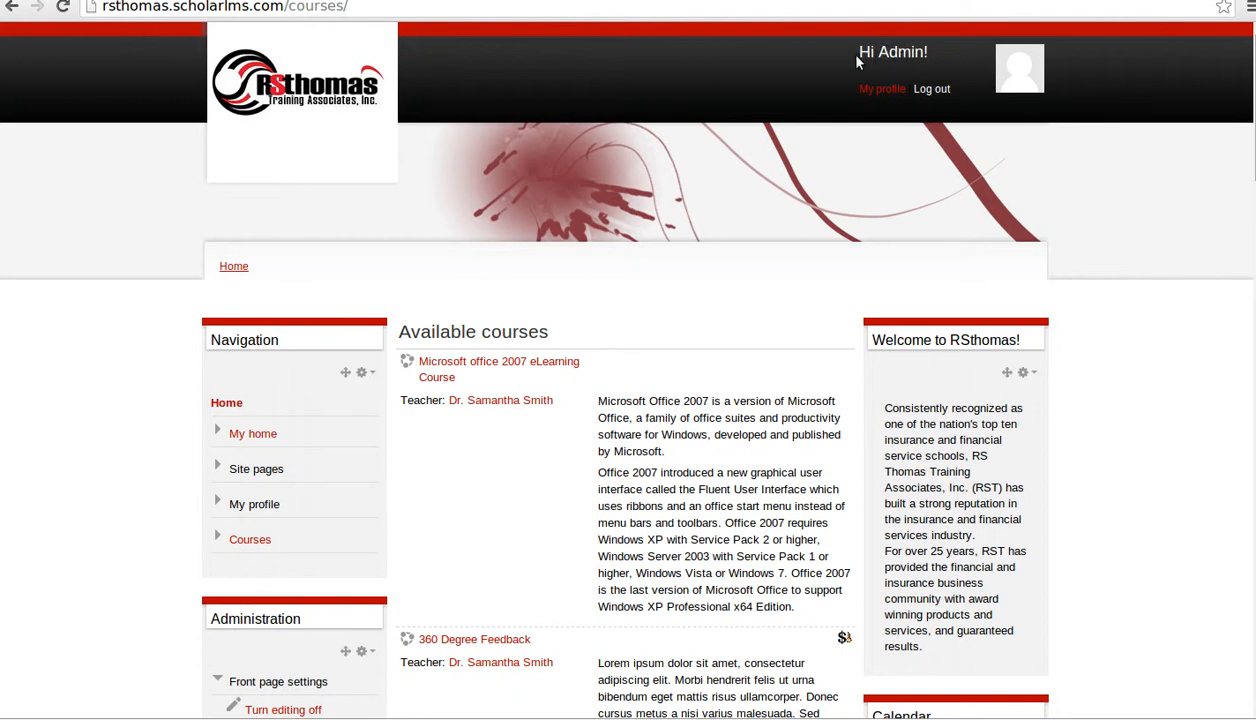
left_click_drag(873, 54, 929, 54)
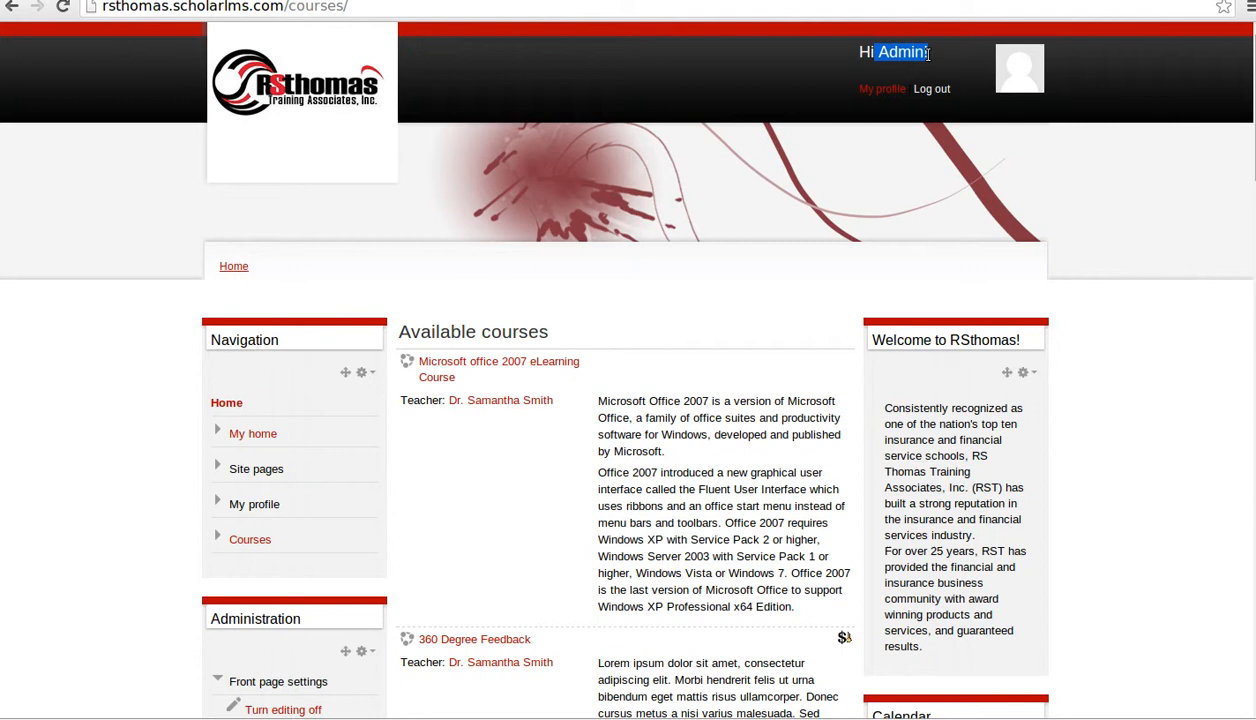
left_click(1087, 322)
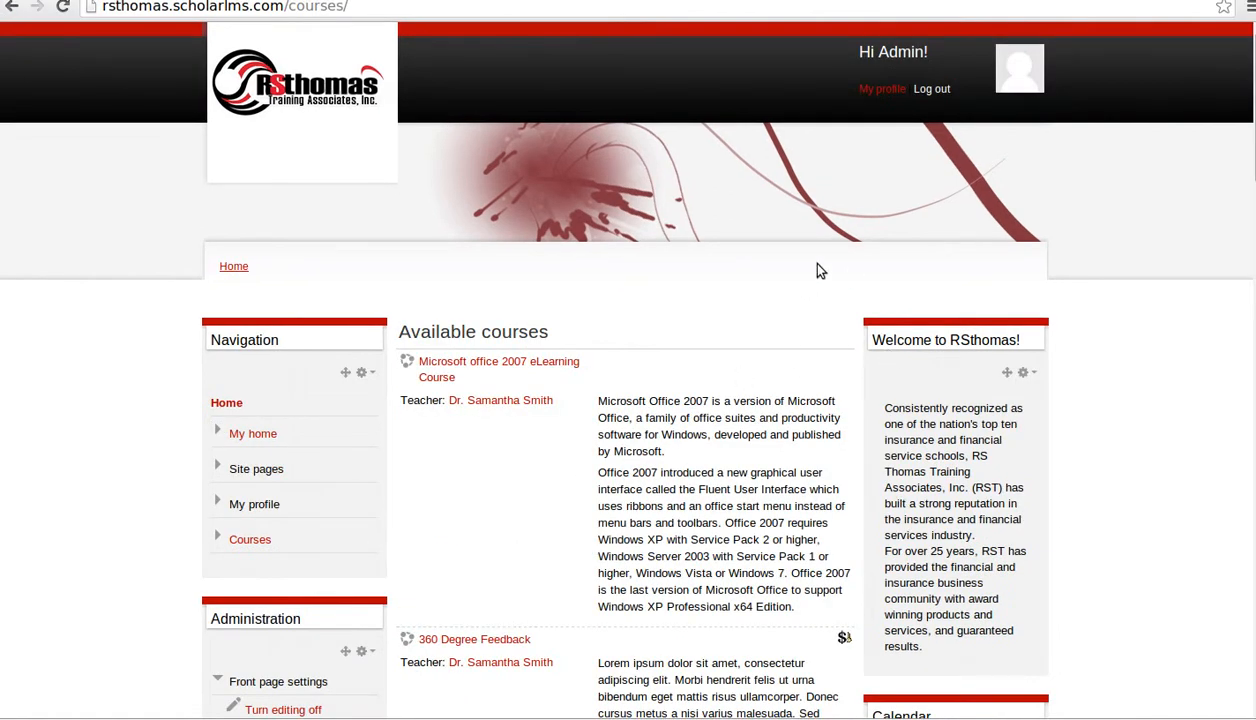
- Scroll the front page down to the Administration block and Site administration link
scroll(730, 370, "down", 3)
scroll(716, 424, "up", 3)
scroll(681, 437, "down", 9)
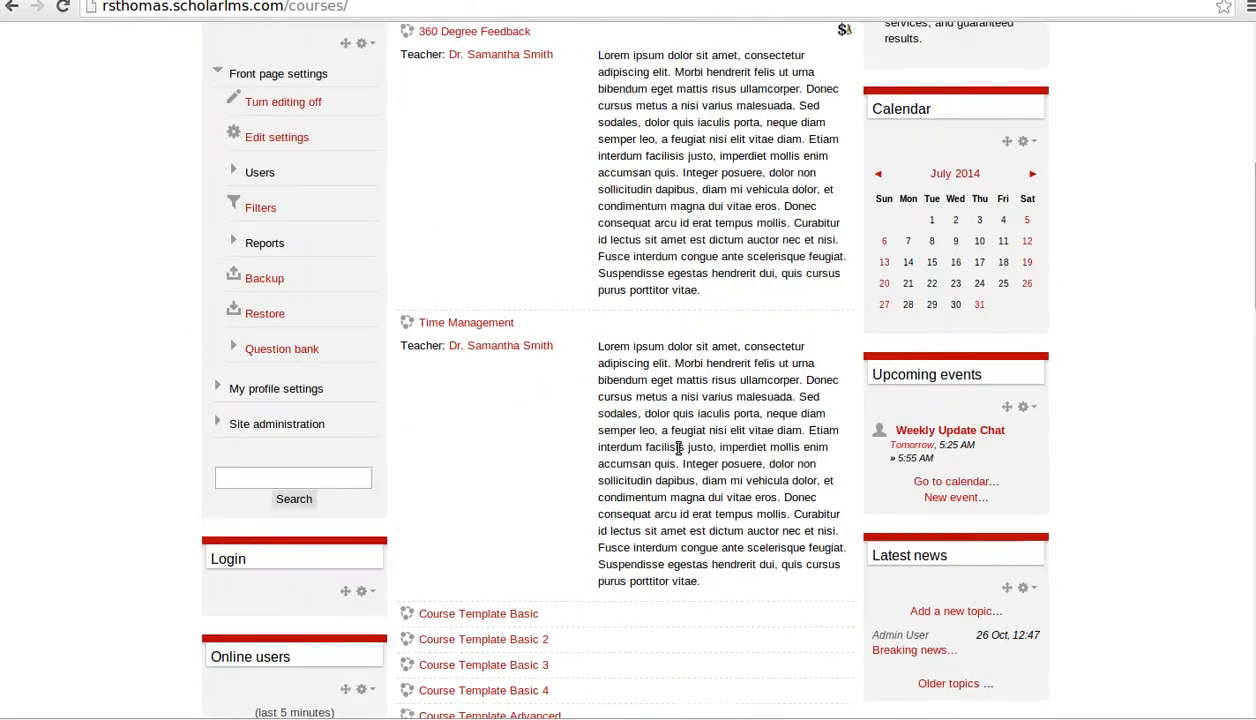
scroll(676, 448, "up", 10)
scroll(678, 449, "down", 4)
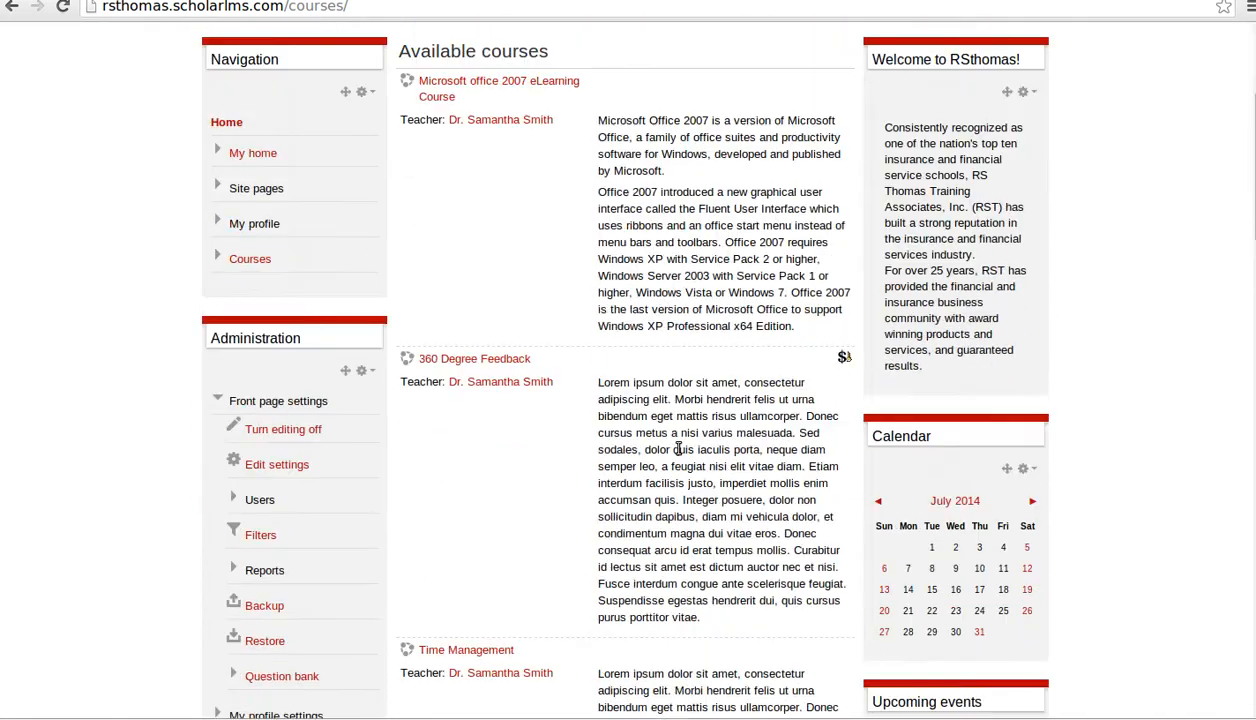
scroll(676, 449, "down", 8)
scroll(420, 395, "up", 2)
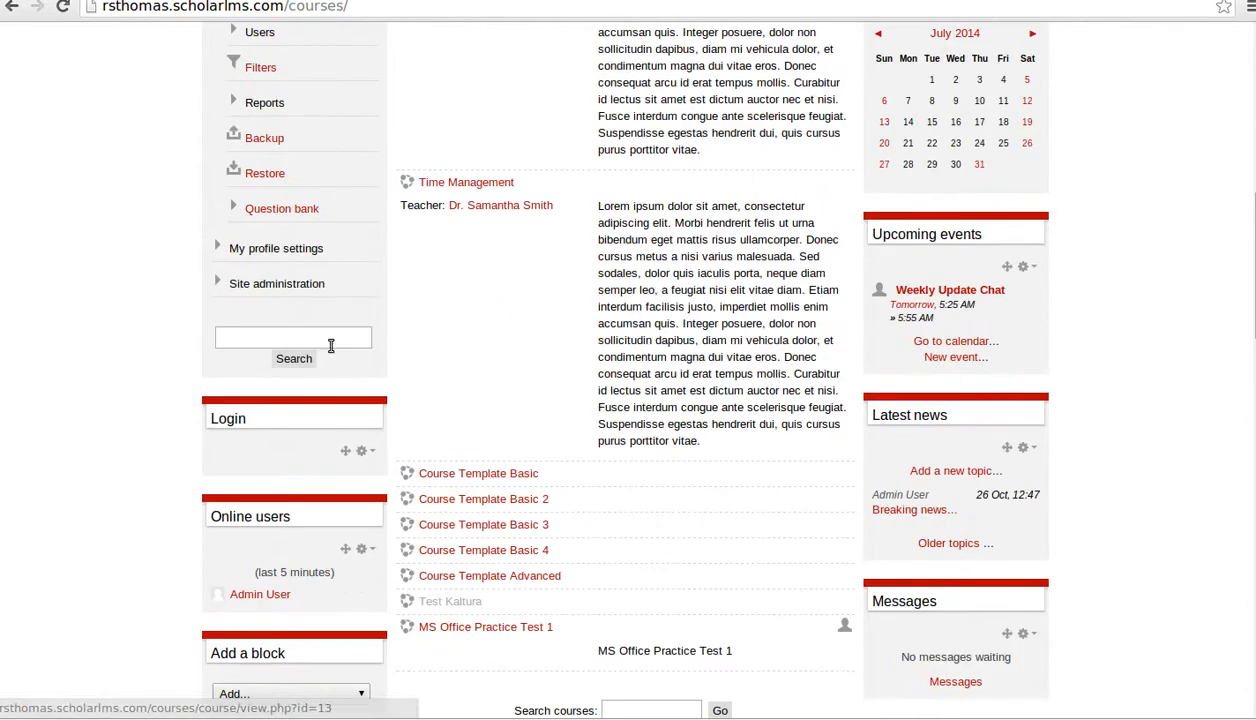
scroll(245, 288, "up", 10)
scroll(338, 315, "down", 3)
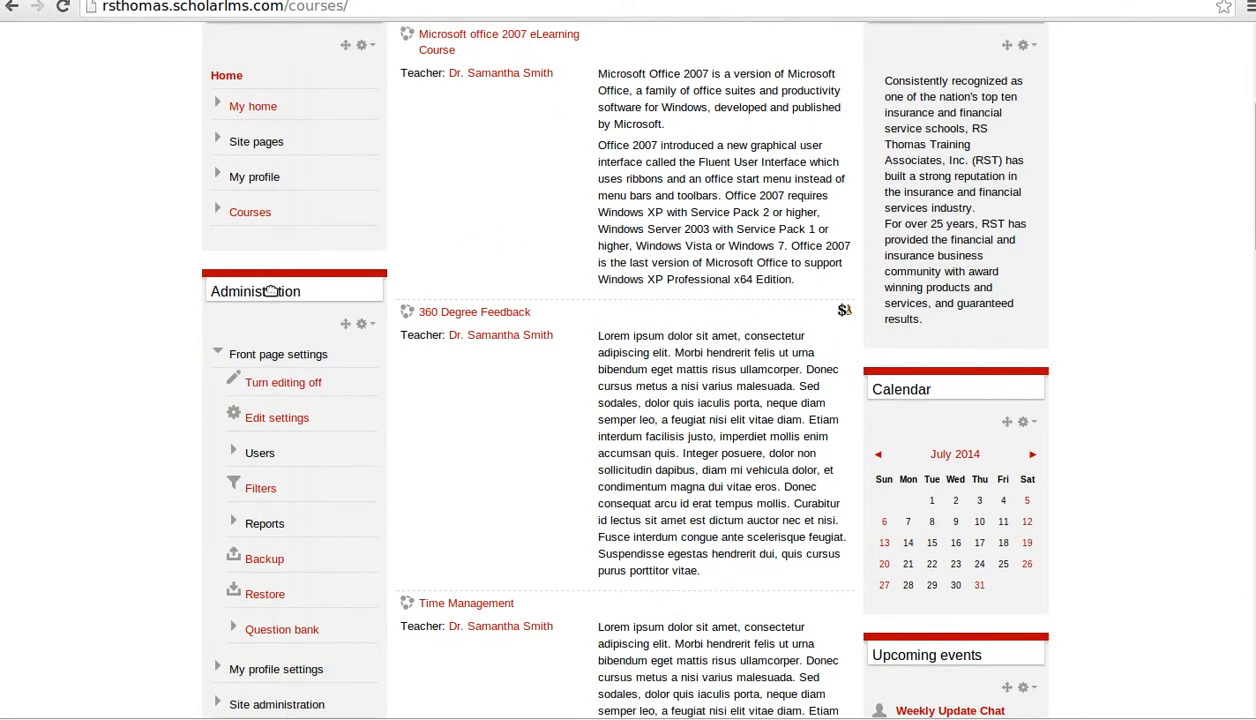
scroll(270, 291, "down", 3)
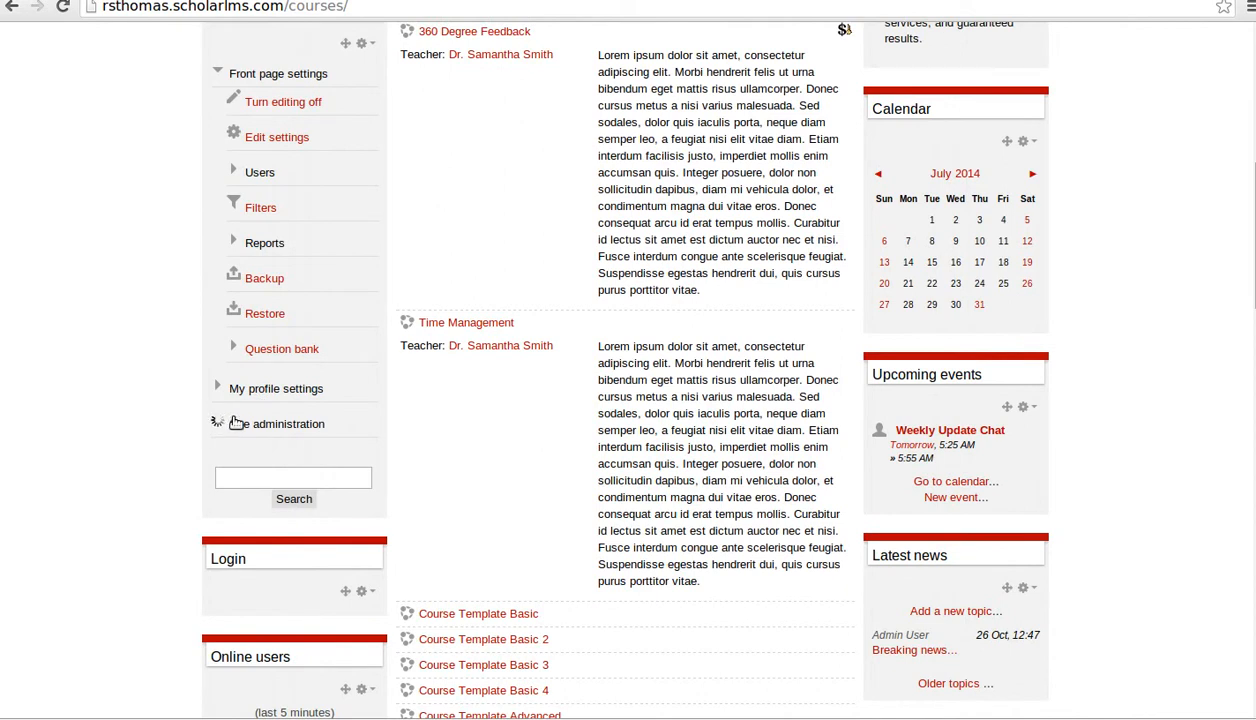
- Expand Site administration > Appearance > Themes and go to Theme selector
scroll(305, 424, "down", 1)
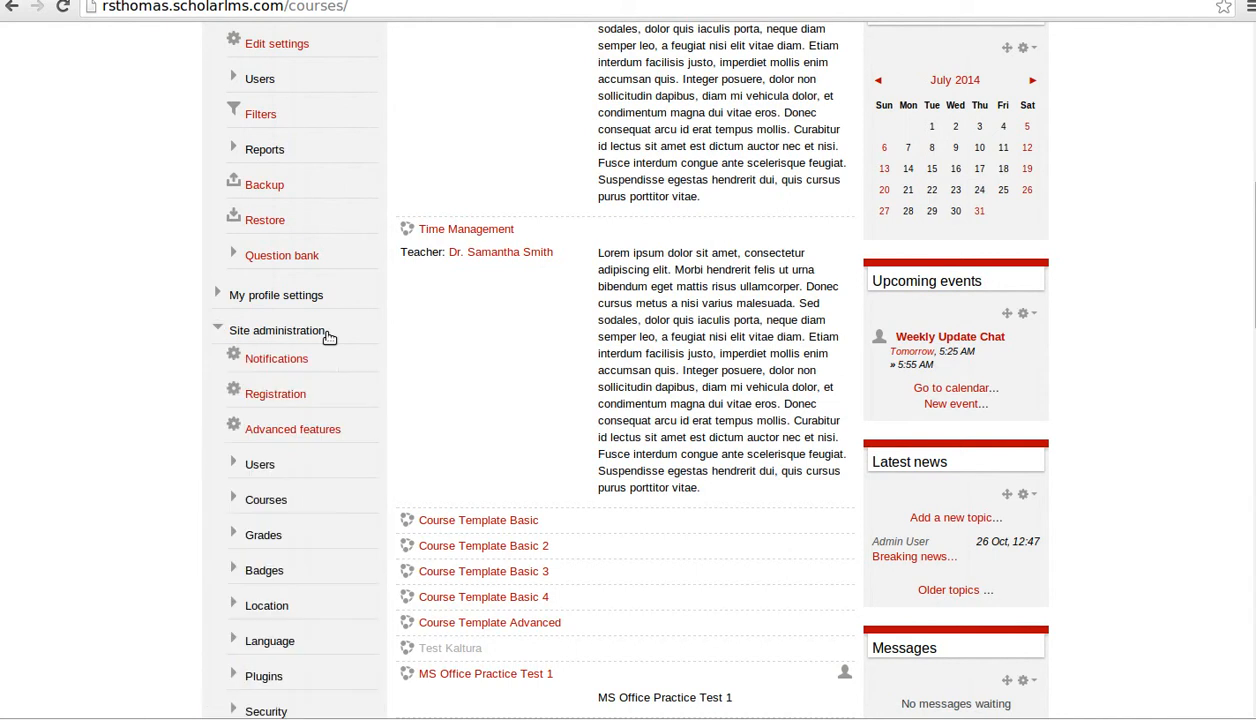
scroll(300, 405, "down", 2)
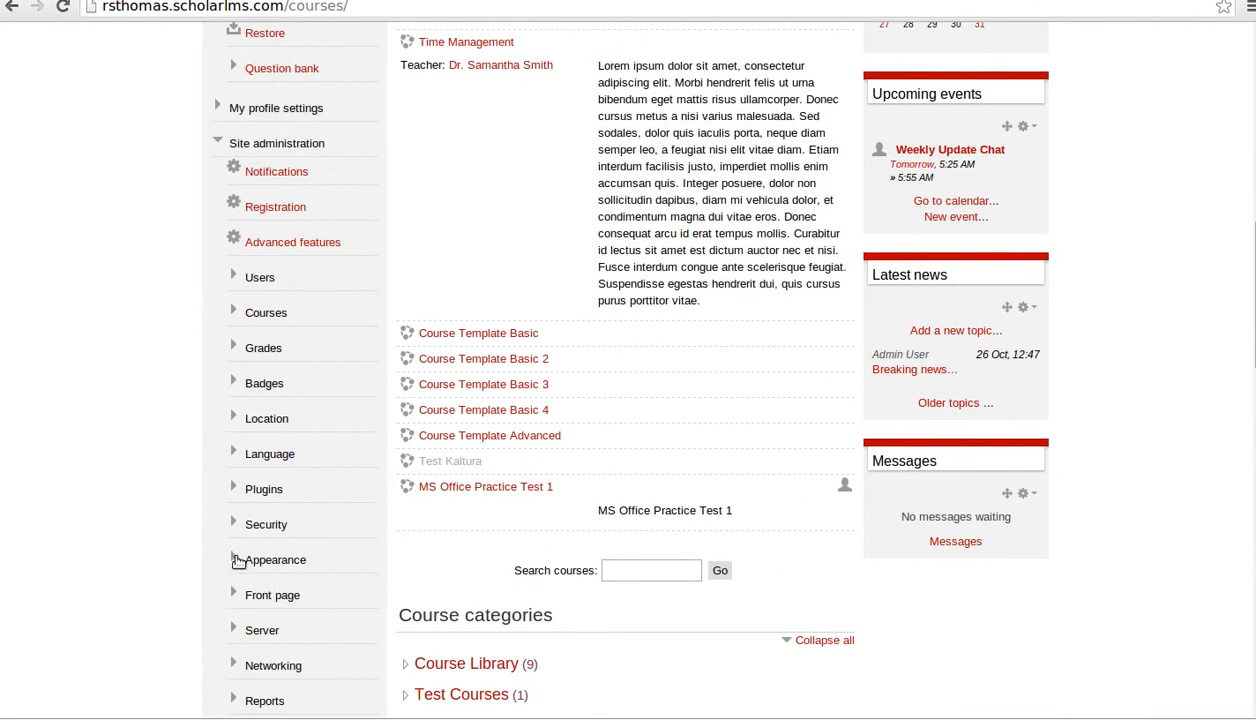
left_click(240, 560)
scroll(200, 385, "down", 3)
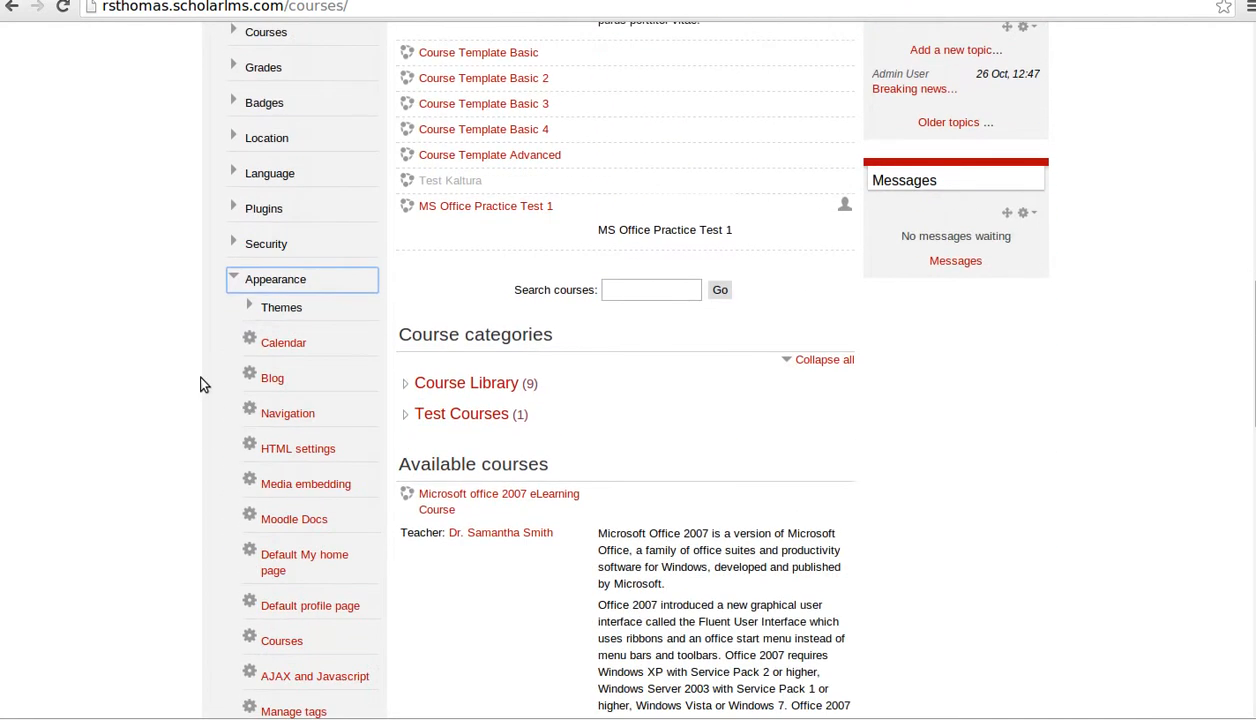
left_click(248, 307)
left_click(318, 372)
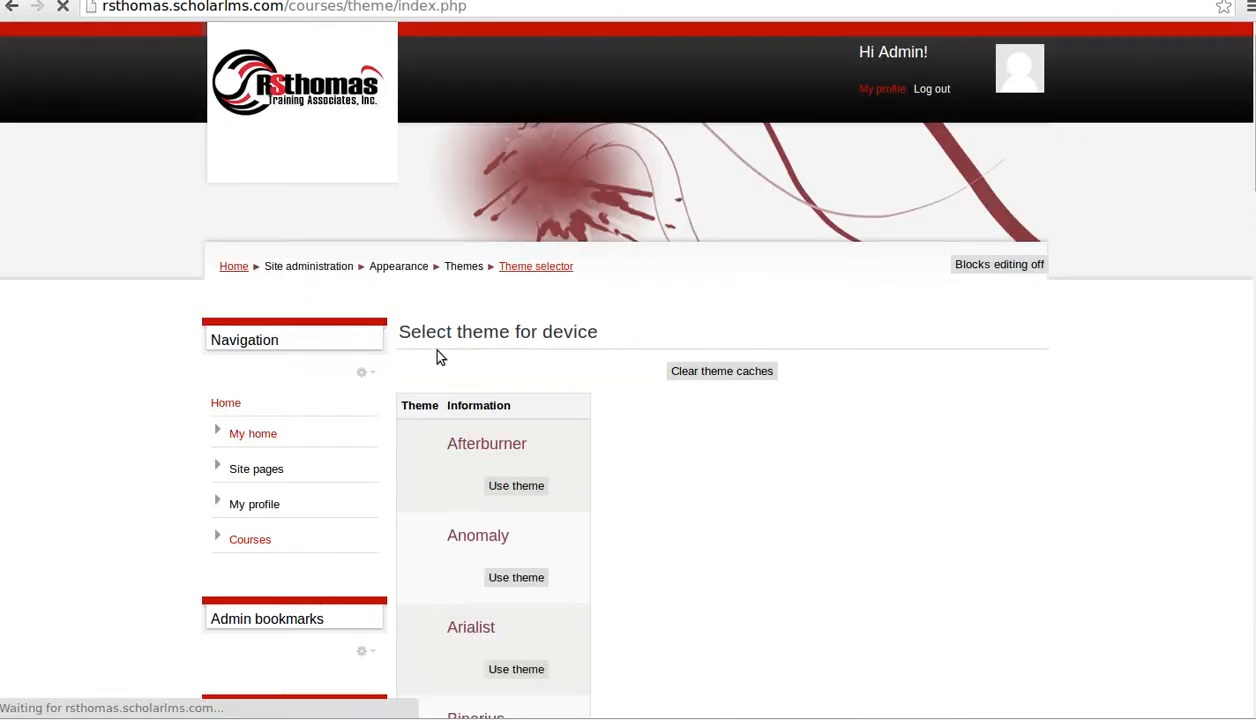
- Browse the theme previews, including Brick, Clean, Fusion, Nimble, Scholarlms, Sky High and Splash
scroll(863, 335, "down", 3)
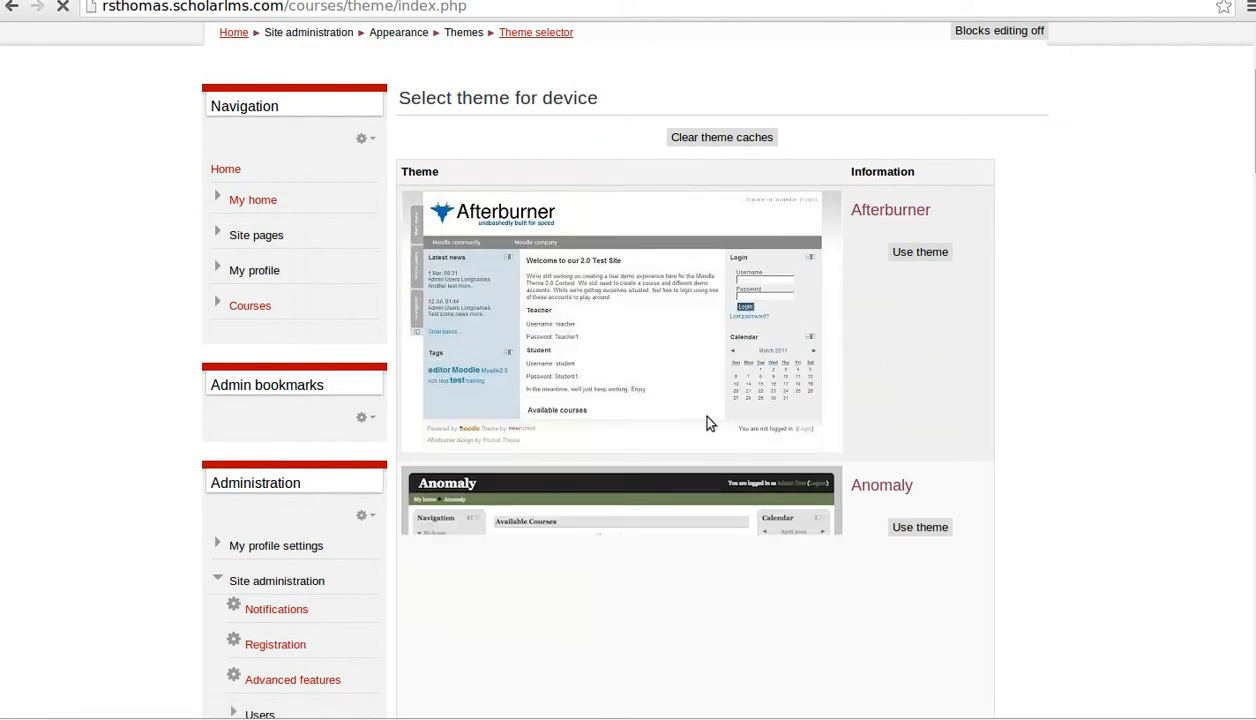
scroll(690, 370, "down", 2)
scroll(684, 240, "down", 1)
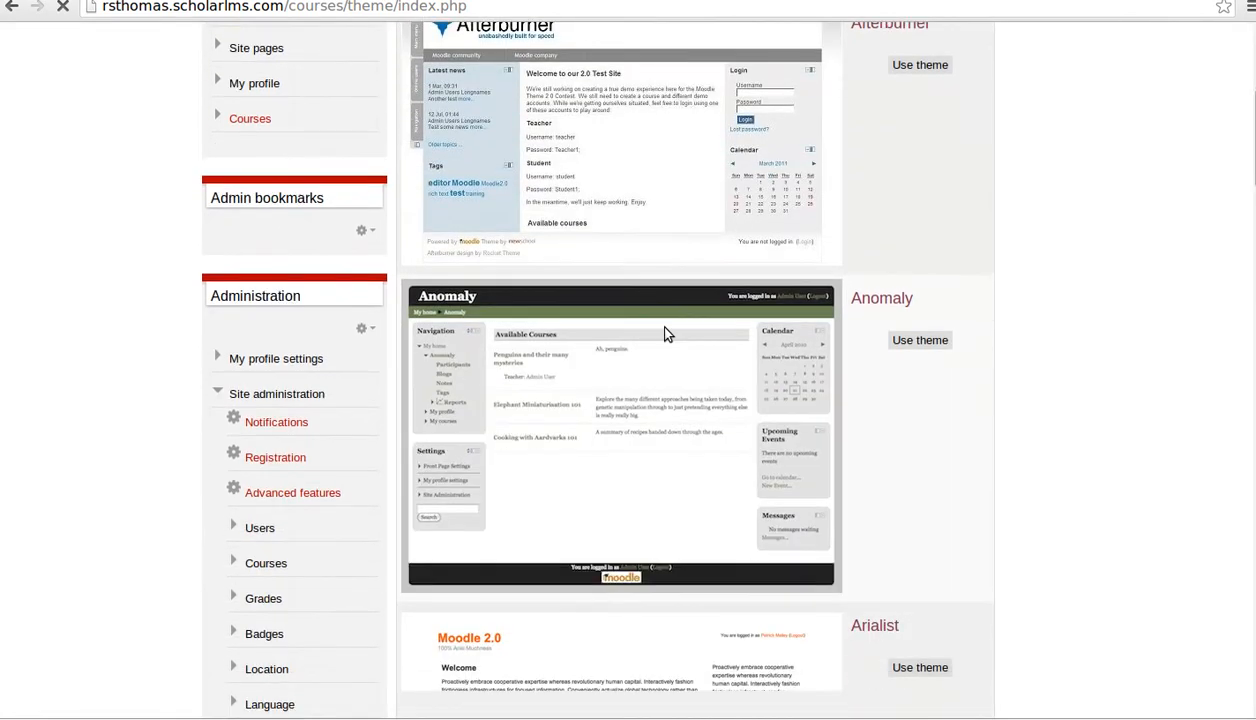
scroll(679, 255, "down", 3)
scroll(665, 334, "up", 5)
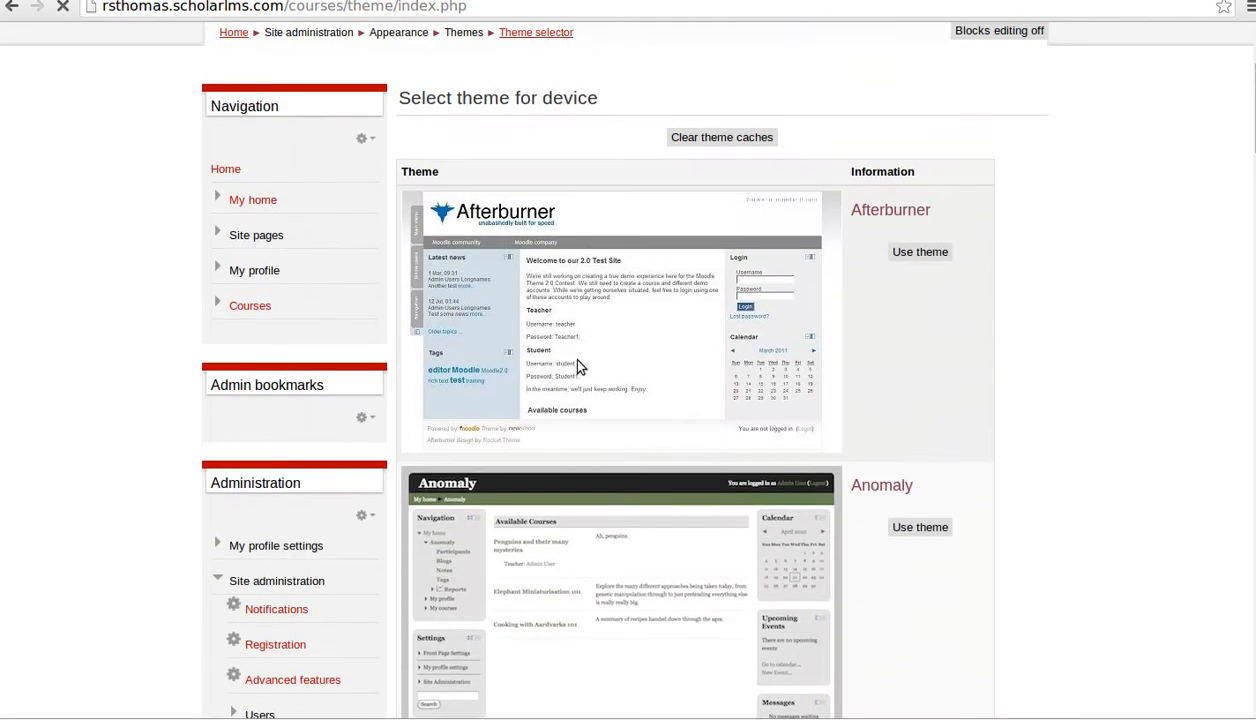
scroll(641, 355, "down", 8)
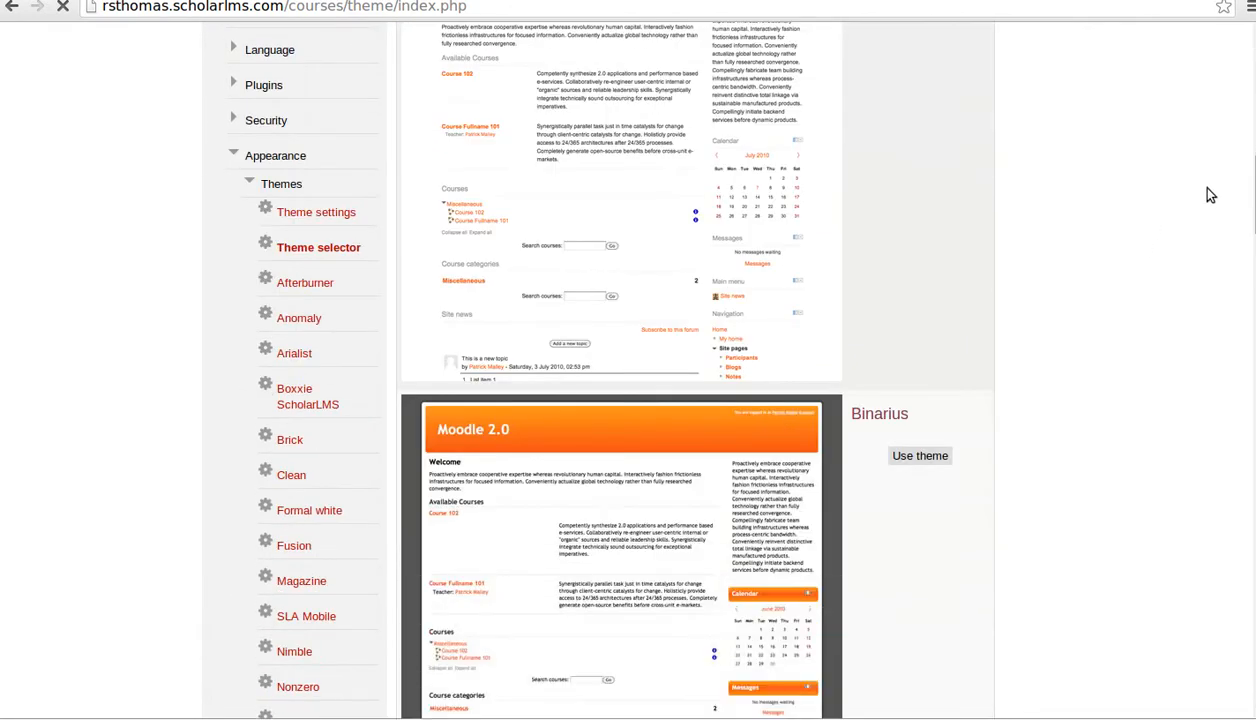
scroll(1237, 471, "down", 20)
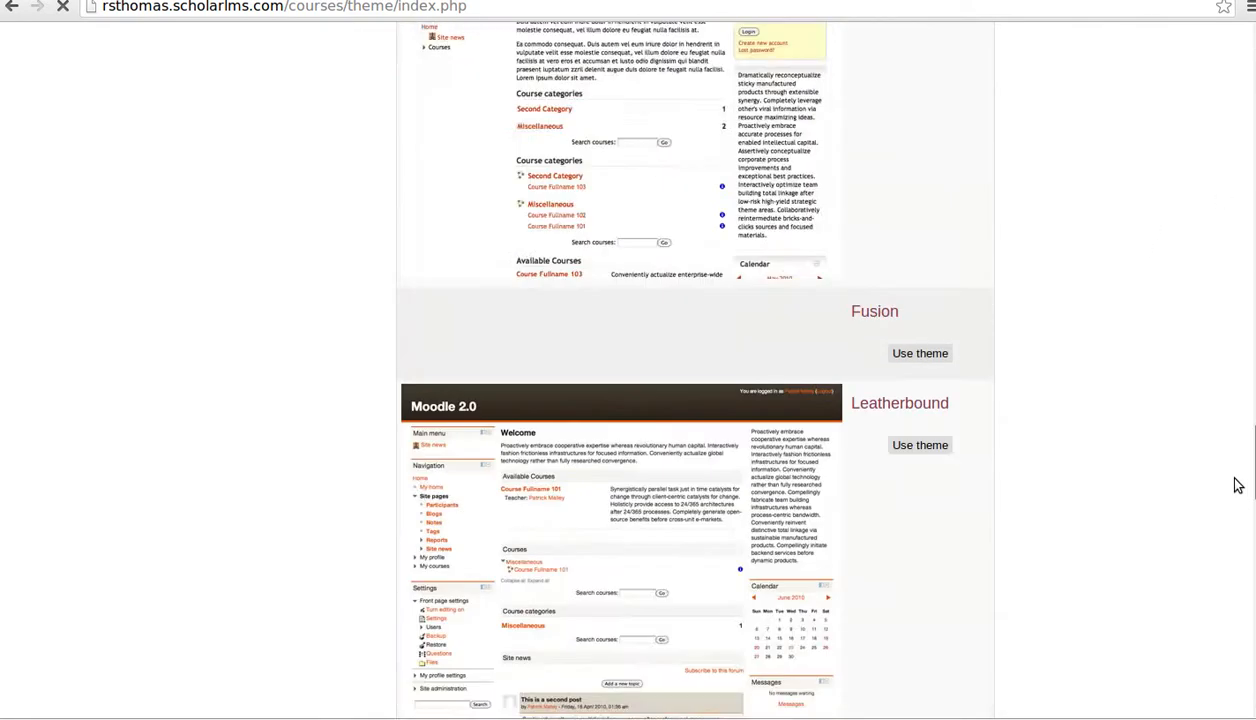
left_click_drag(1223, 680, 1223, 719)
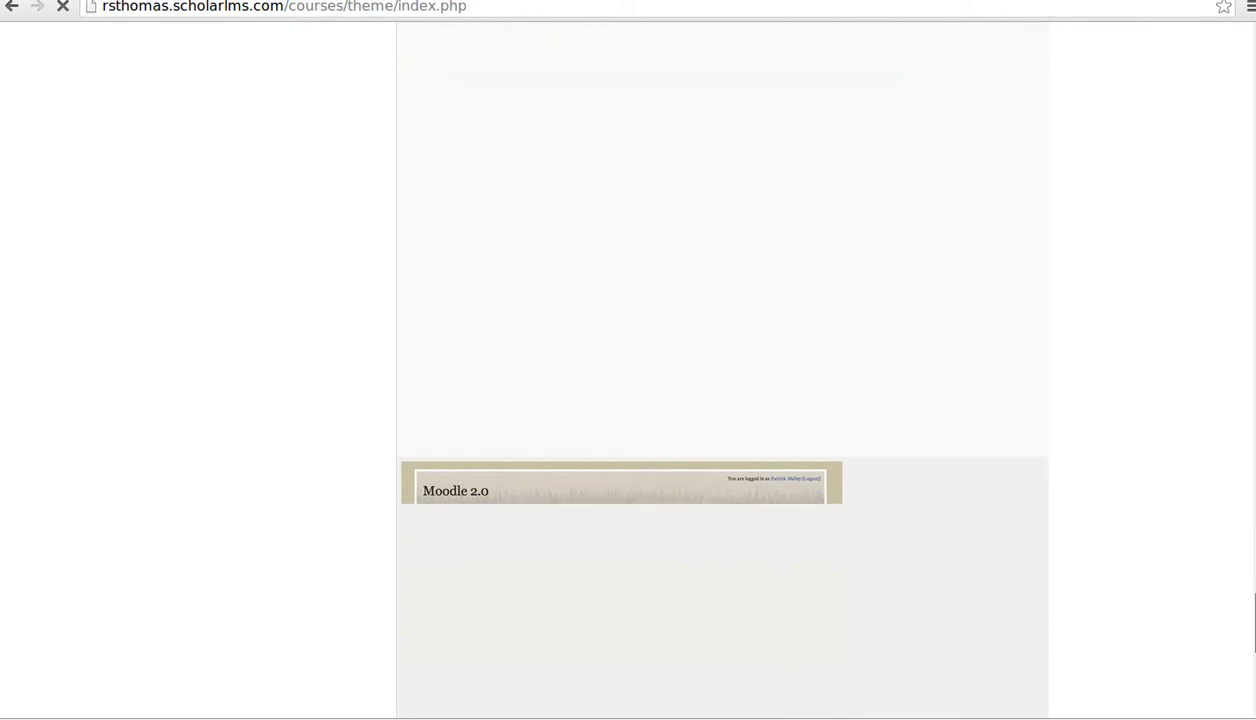
scroll(1016, 438, "down", 4)
scroll(1016, 438, "down", 3)
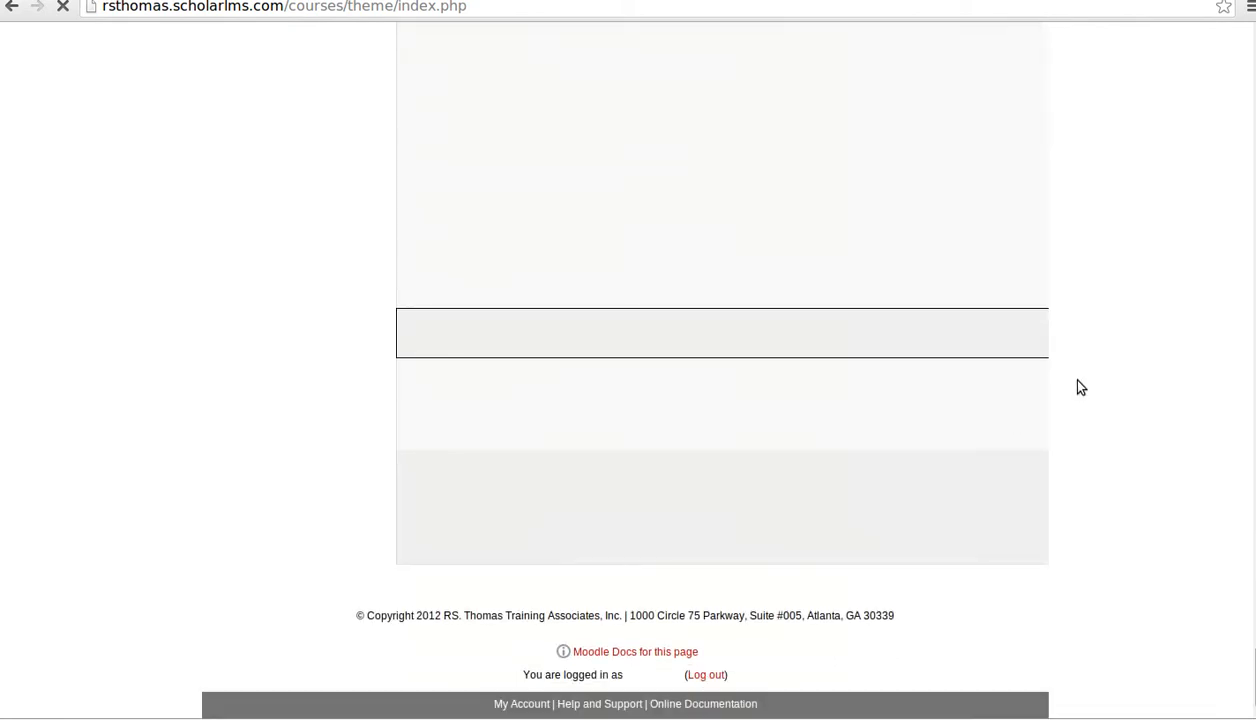
scroll(861, 319, "up", 5)
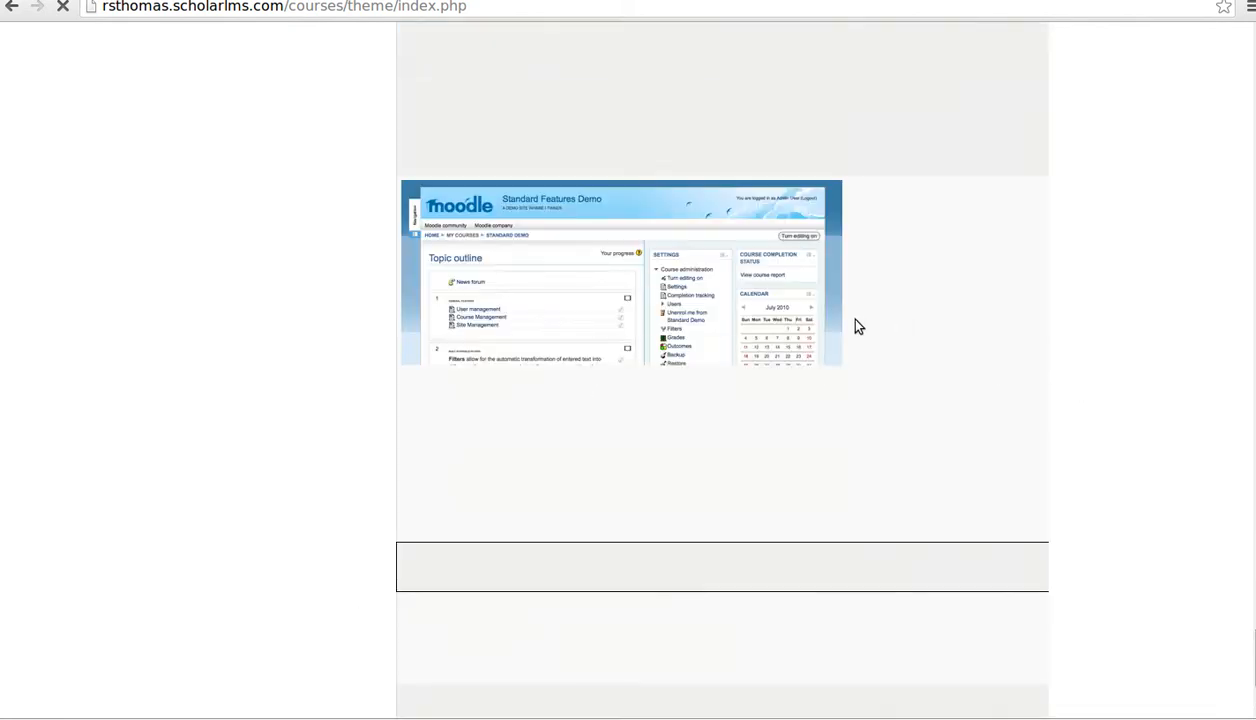
scroll(855, 319, "up", 5)
scroll(855, 319, "down", 7)
scroll(641, 482, "down", 5)
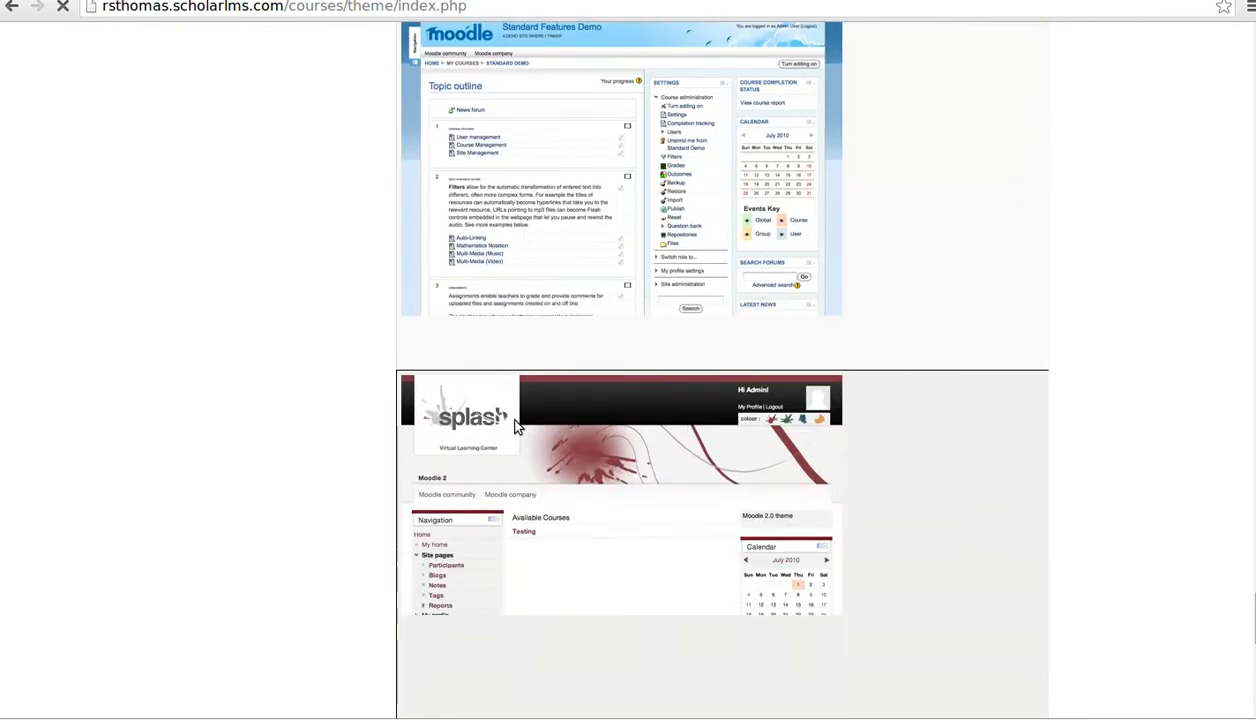
scroll(600, 450, "down", 8)
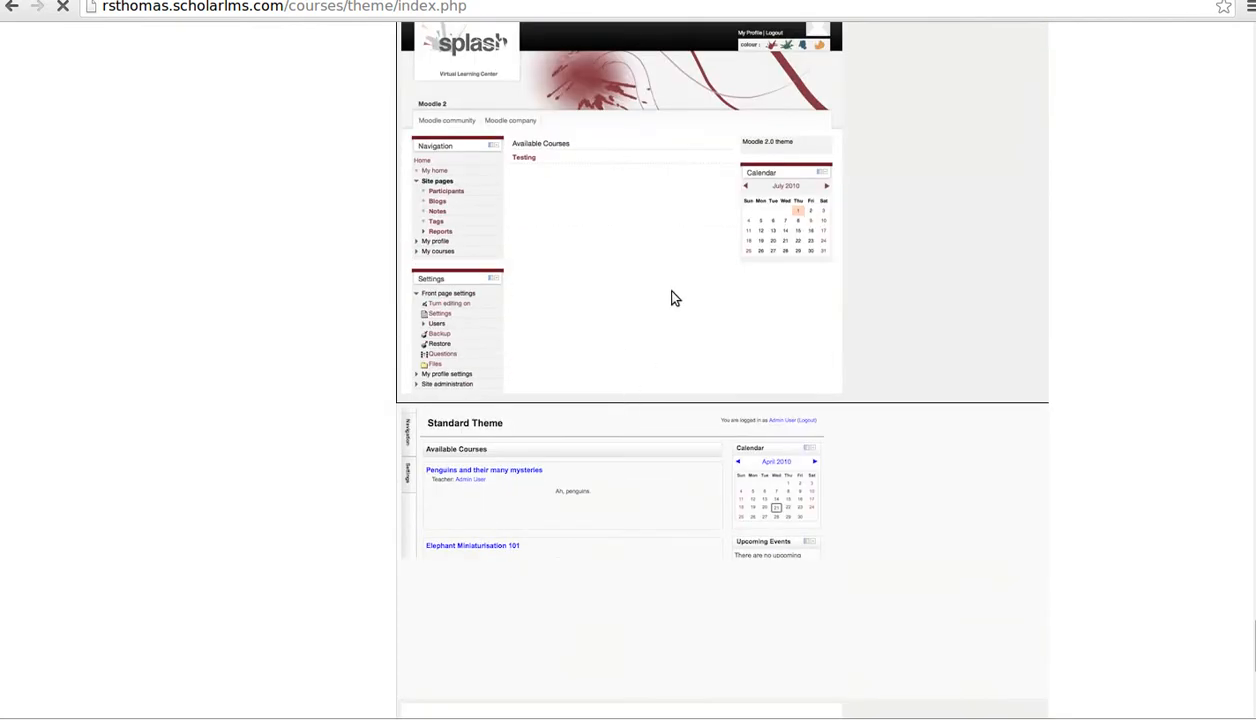
scroll(650, 290, "up", 1)
scroll(841, 401, "up", 2)
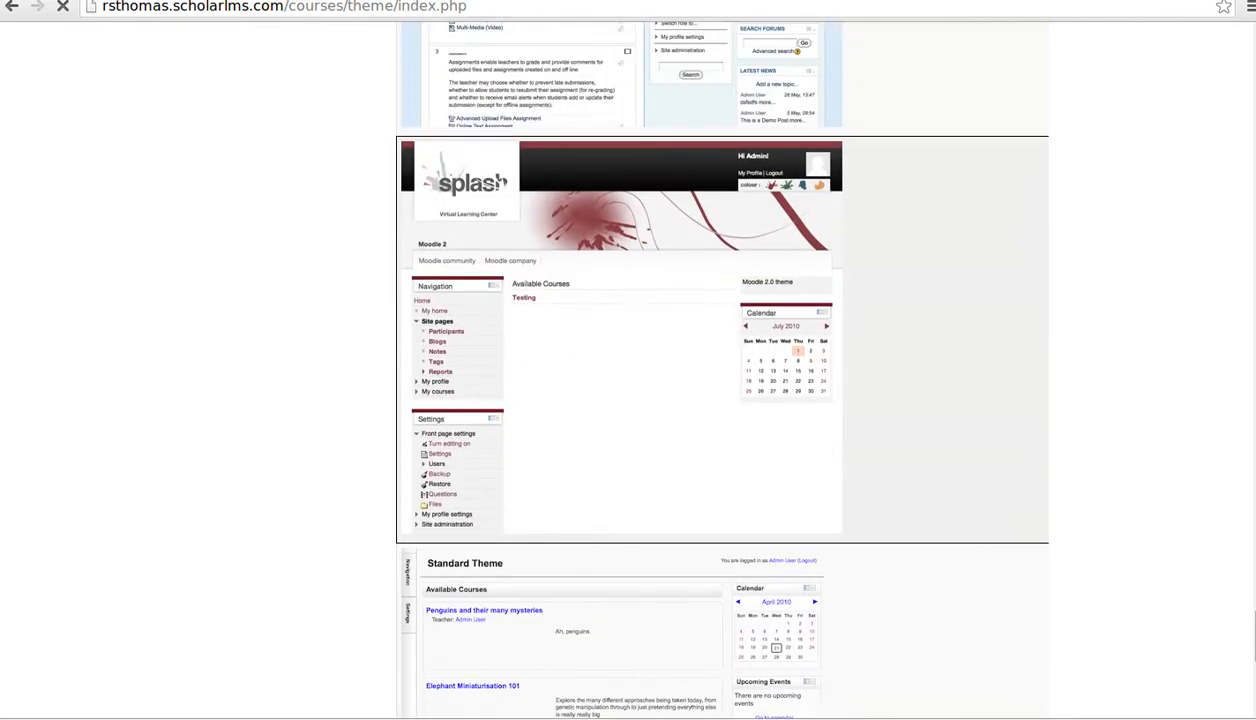
scroll(720, 400, "up", 20)
scroll(1250, 203, "down", 20)
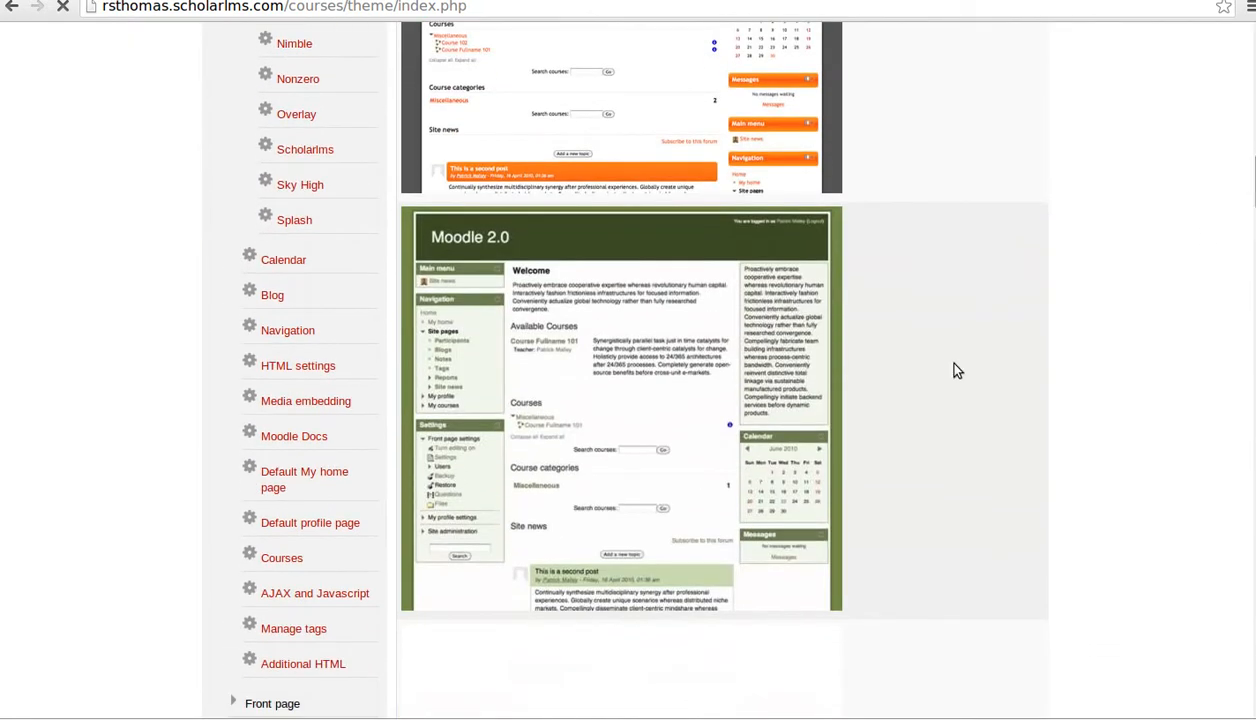
scroll(958, 372, "up", 15)
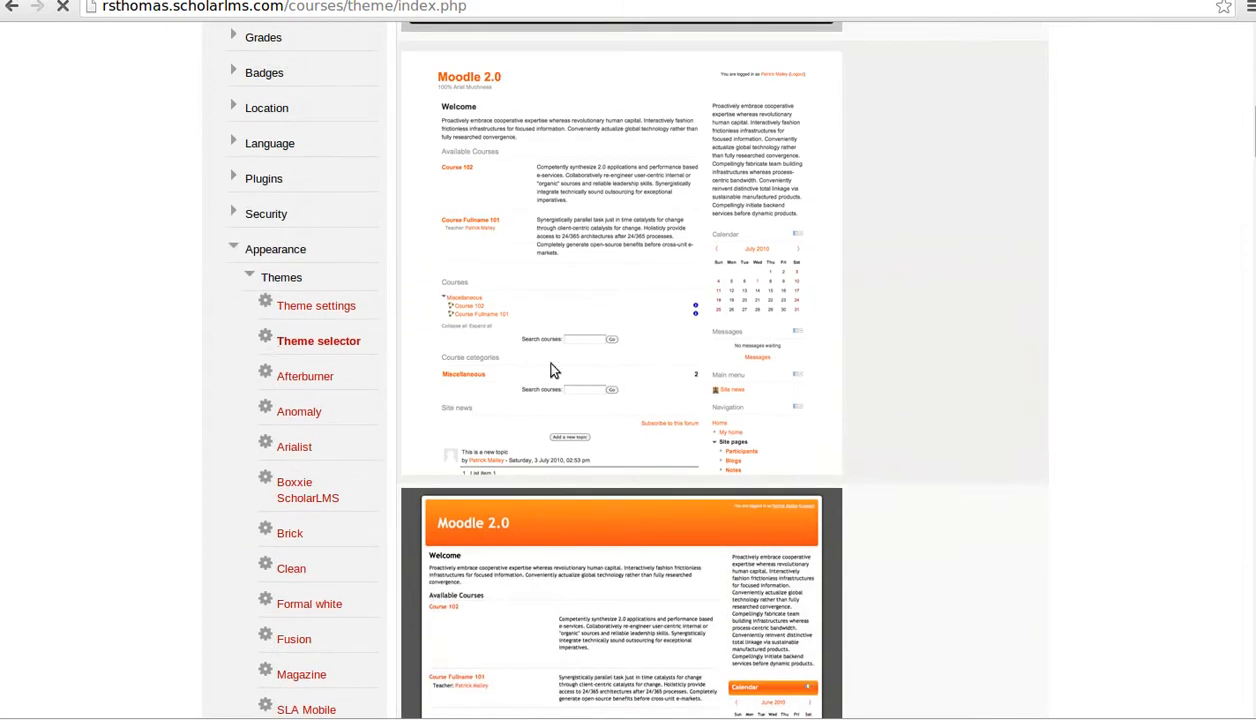
scroll(958, 374, "up", 15)
scroll(958, 374, "down", 12)
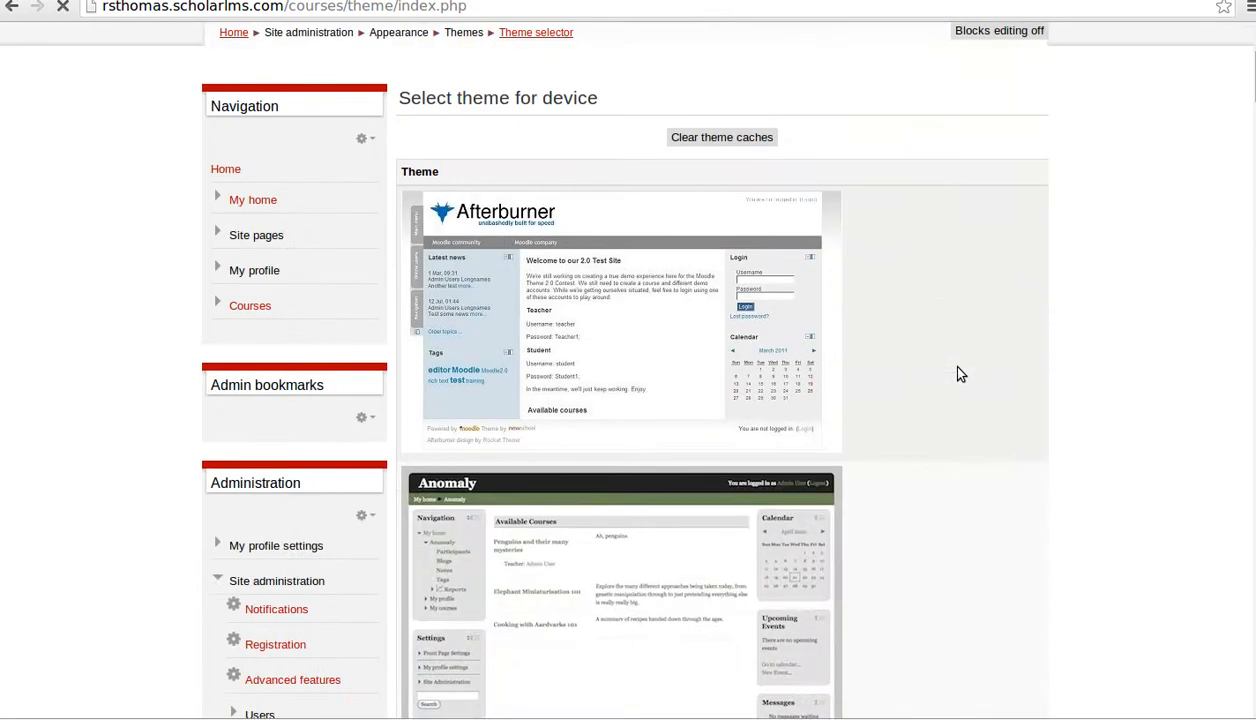
scroll(364, 482, "down", 1)
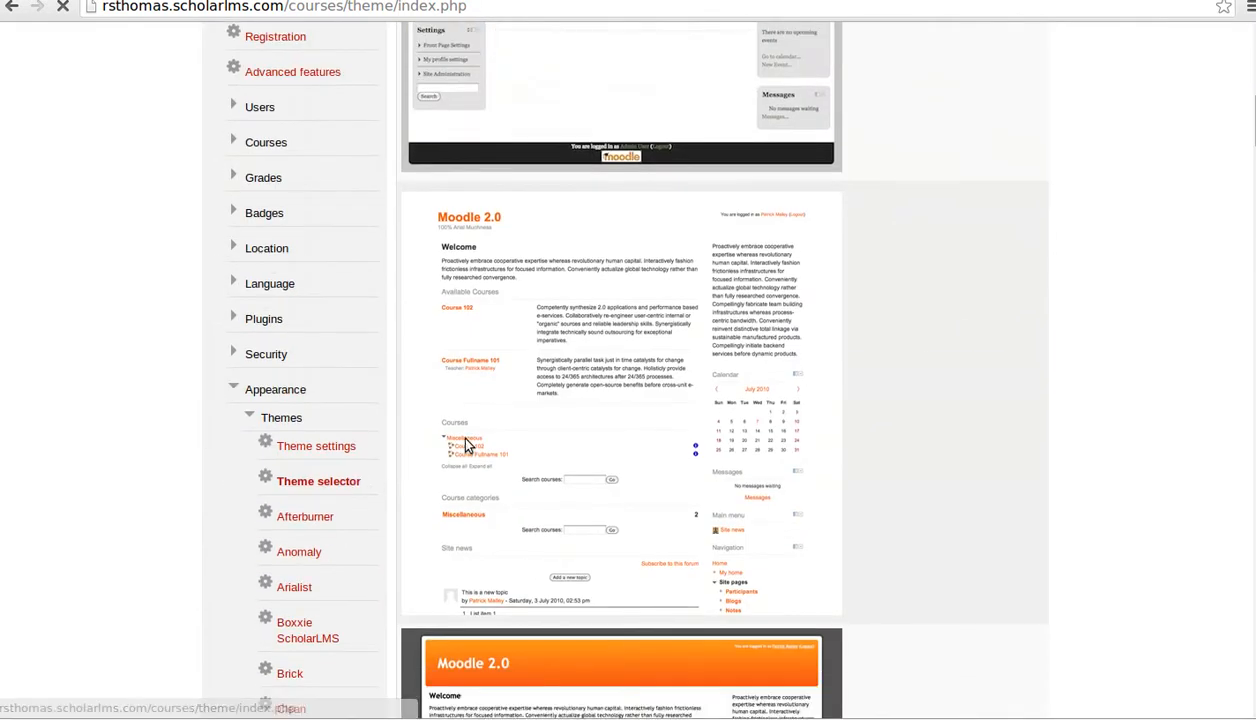
scroll(773, 447, "up", 5)
scroll(773, 447, "up", 11)
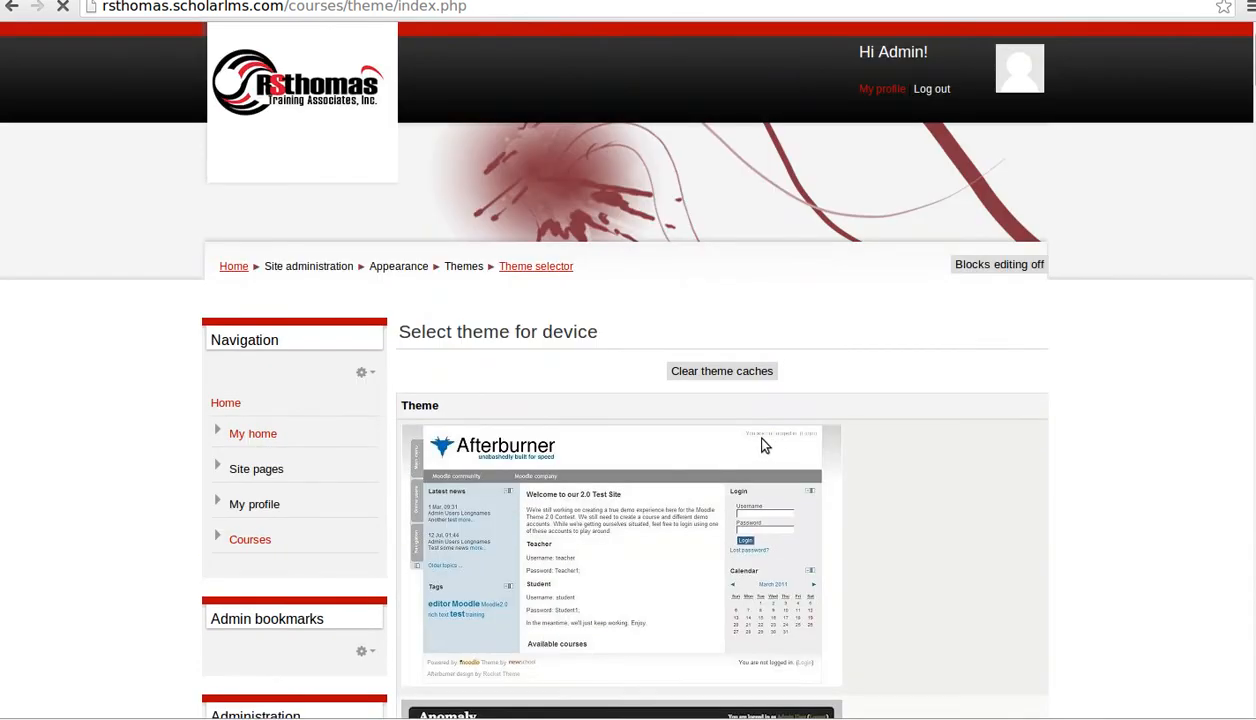
scroll(487, 465, "down", 6)
scroll(487, 465, "down", 10)
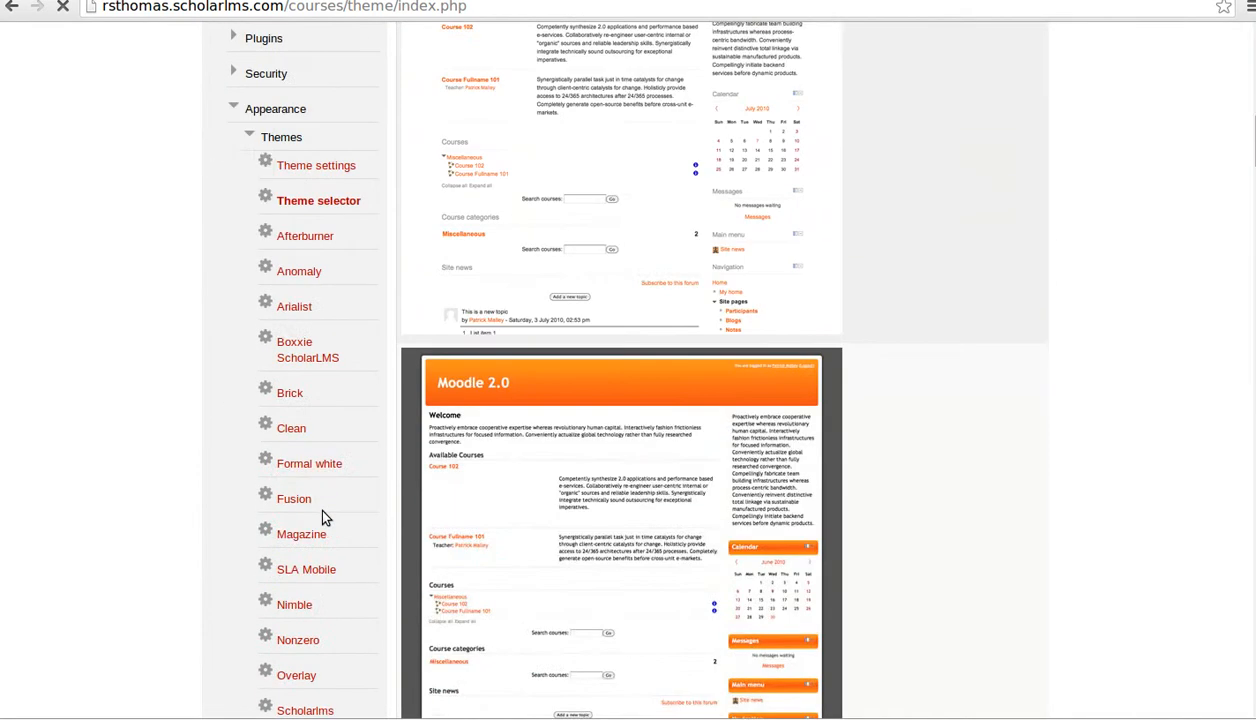
scroll(322, 517, "up", 4)
scroll(344, 352, "down", 6)
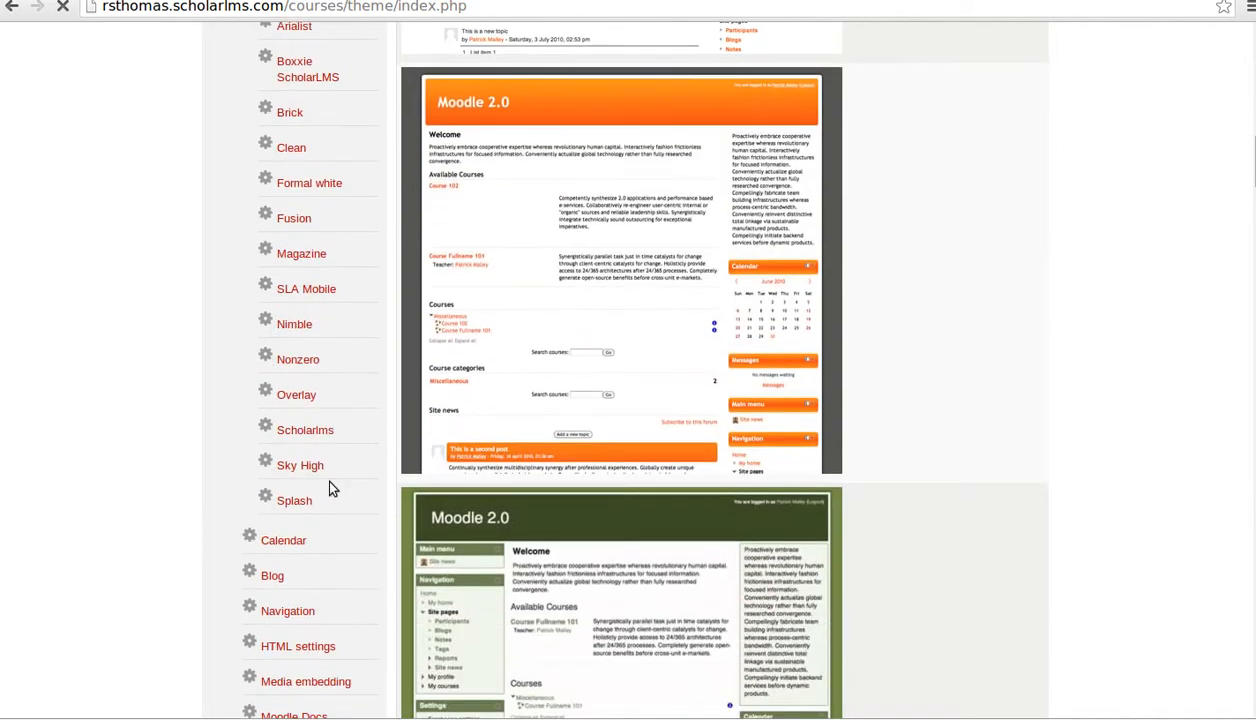
- Review the Splash theme's logo, tagline 'Virtual learning center', footnote and custom CSS settings
left_click(300, 507)
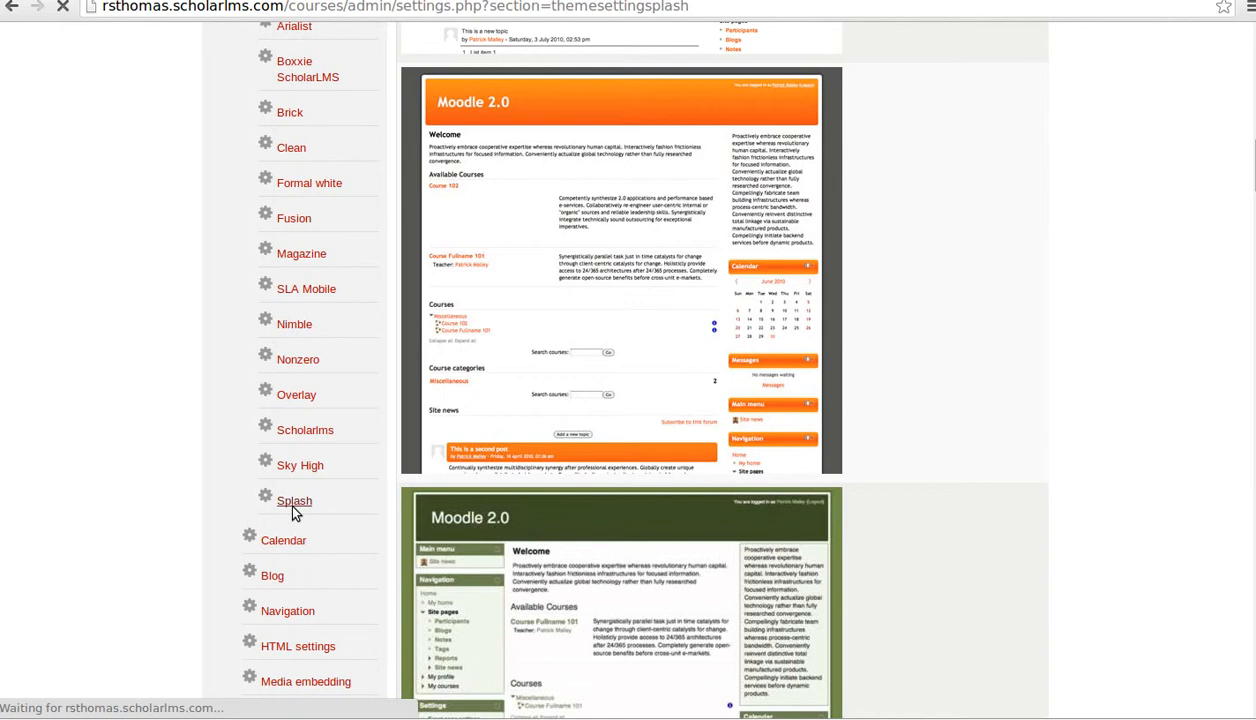
scroll(845, 470, "down", 3)
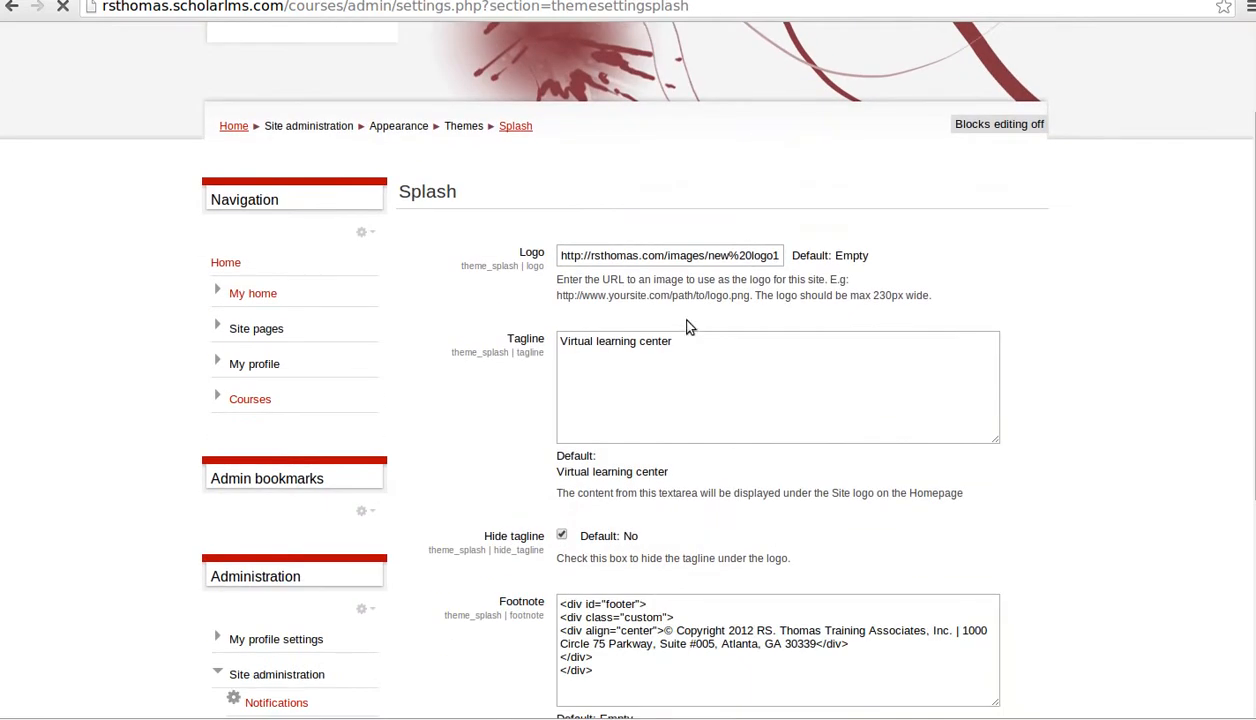
scroll(688, 329, "up", 3)
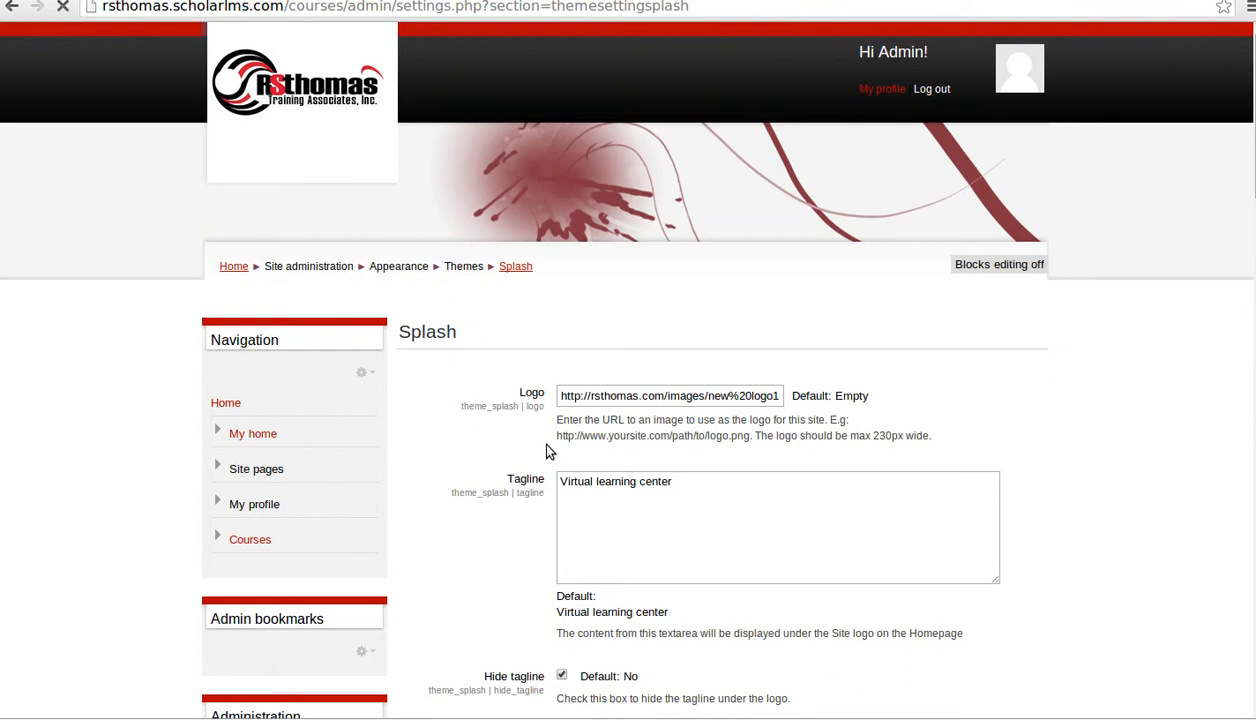
scroll(606, 488, "down", 5)
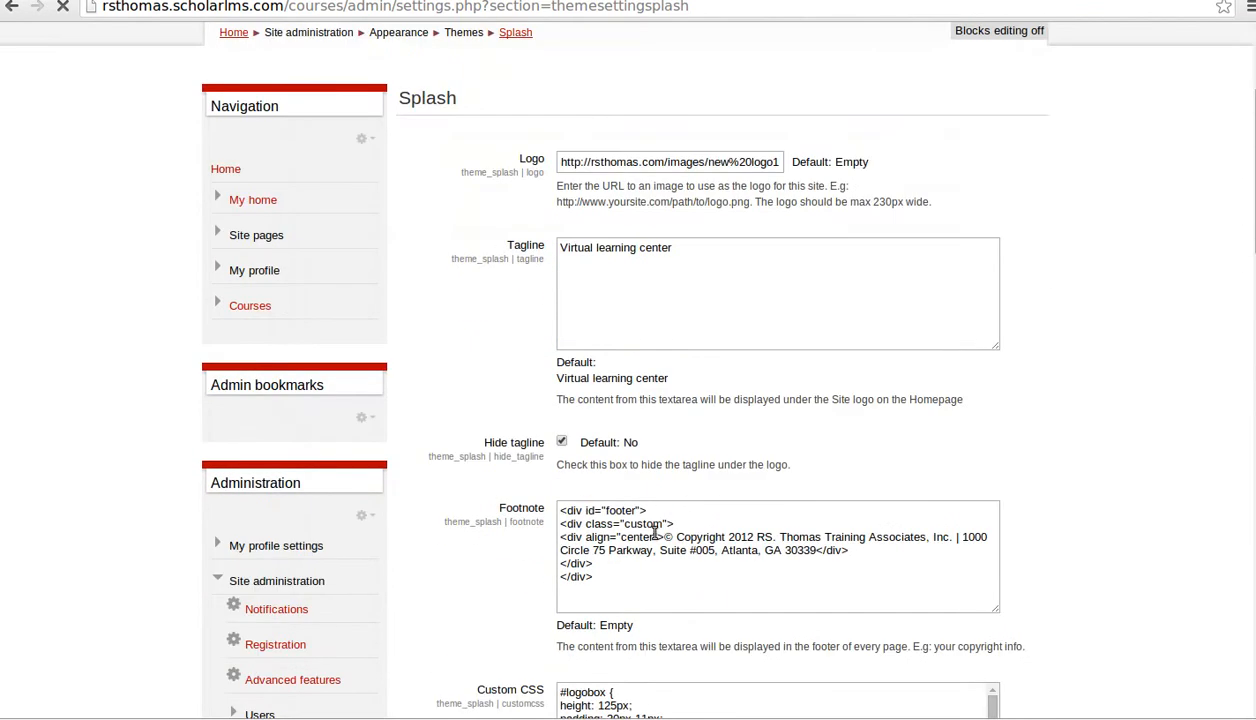
scroll(529, 567, "down", 5)
scroll(649, 486, "down", 2)
scroll(649, 486, "down", 8)
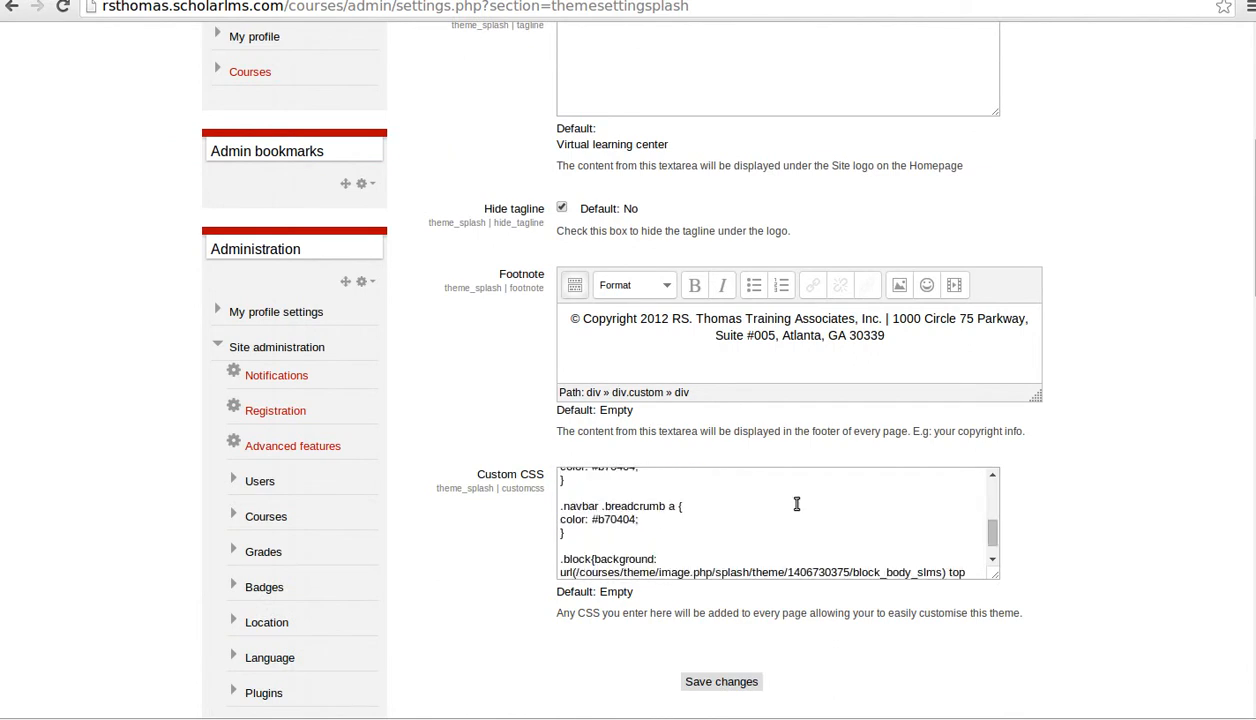
scroll(796, 503, "up", 10)
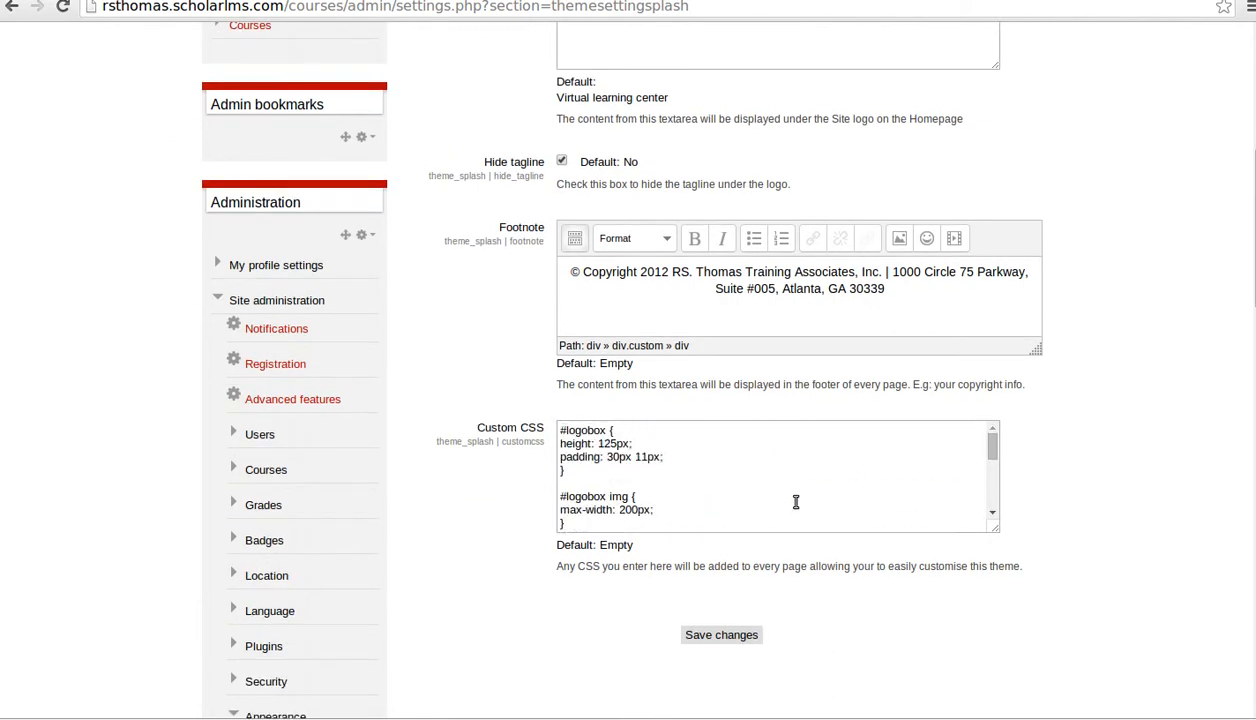
scroll(796, 503, "up", 10)
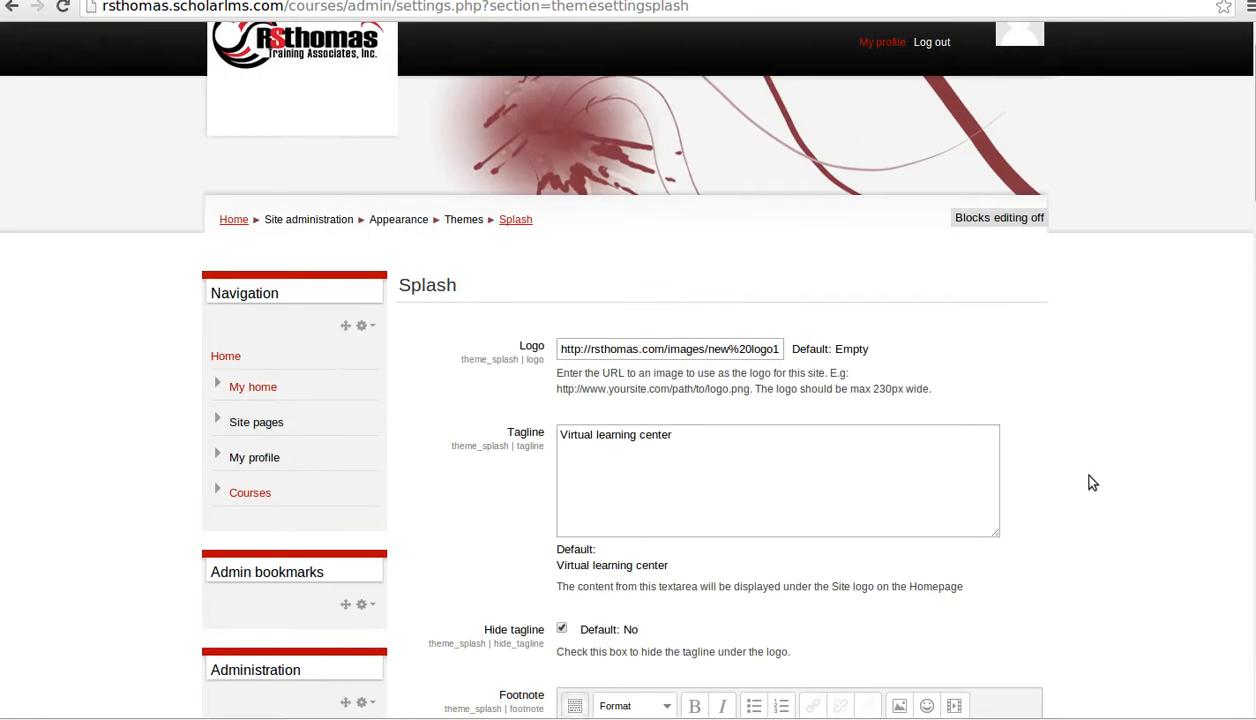
scroll(1080, 476, "down", 6)
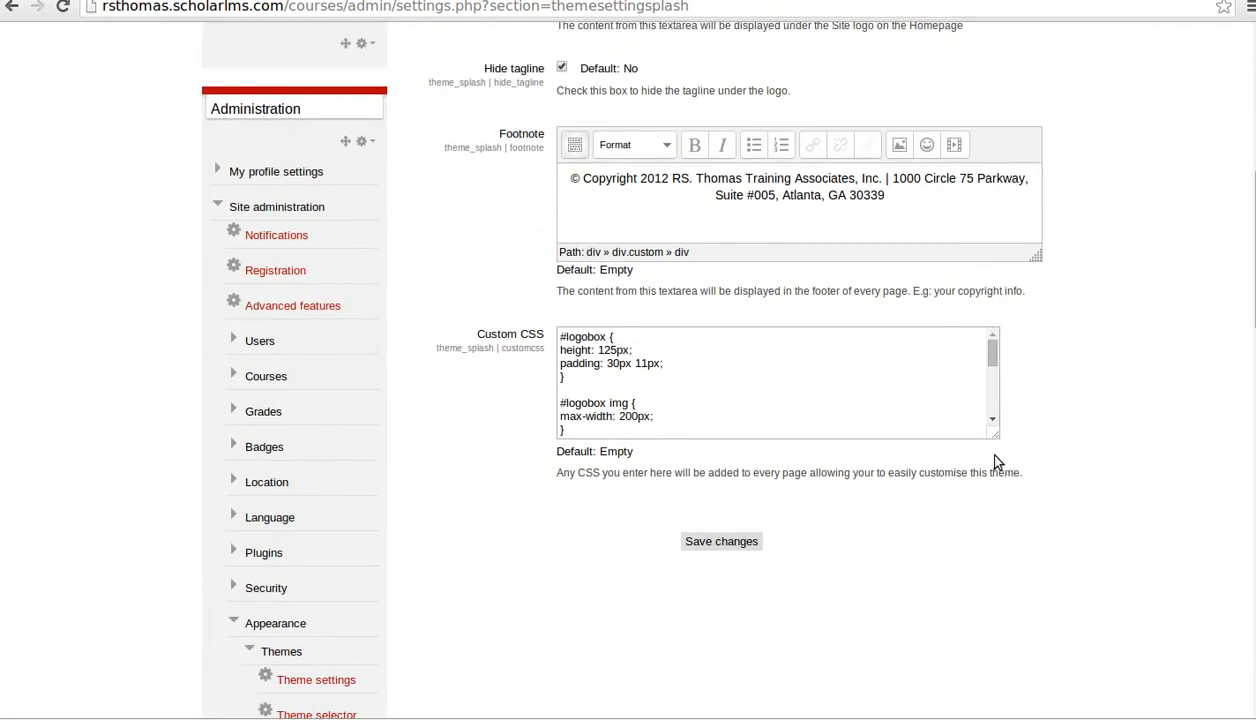
scroll(879, 398, "down", 5)
scroll(876, 396, "up", 7)
scroll(454, 395, "down", 10)
scroll(400, 418, "down", 4)
scroll(421, 428, "down", 3)
scroll(463, 440, "up", 8)
scroll(463, 446, "up", 3)
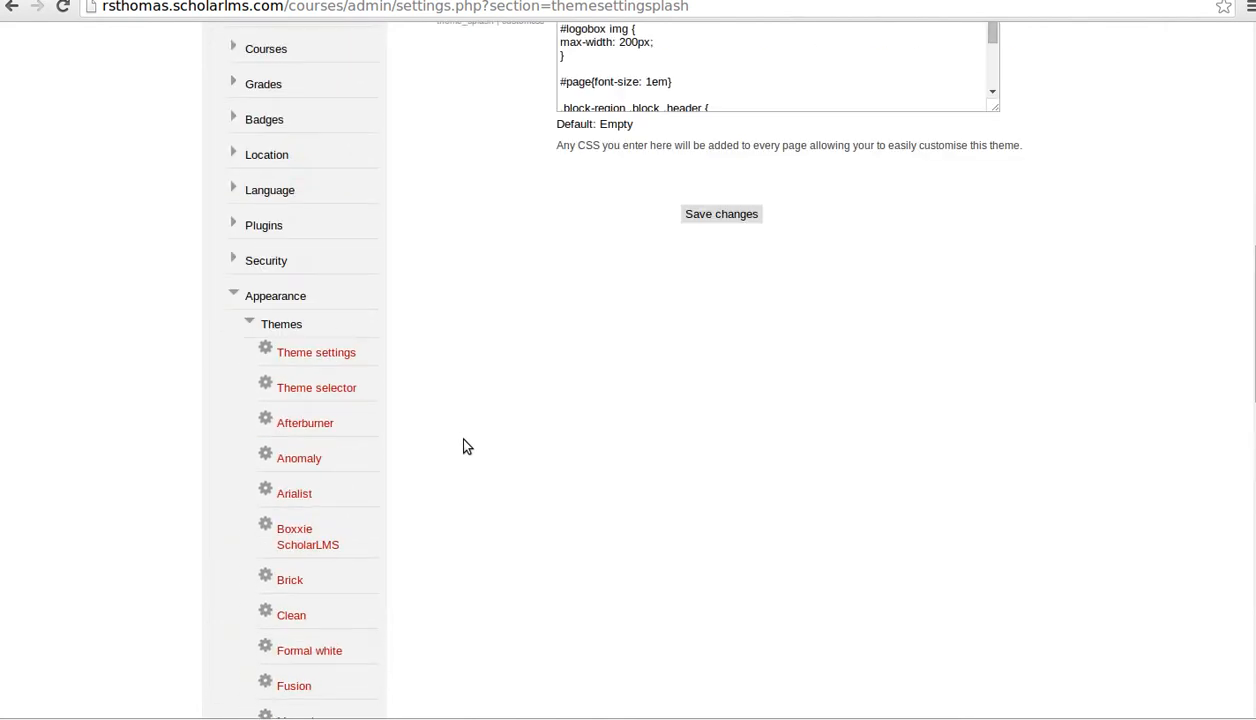
scroll(455, 455, "up", 1)
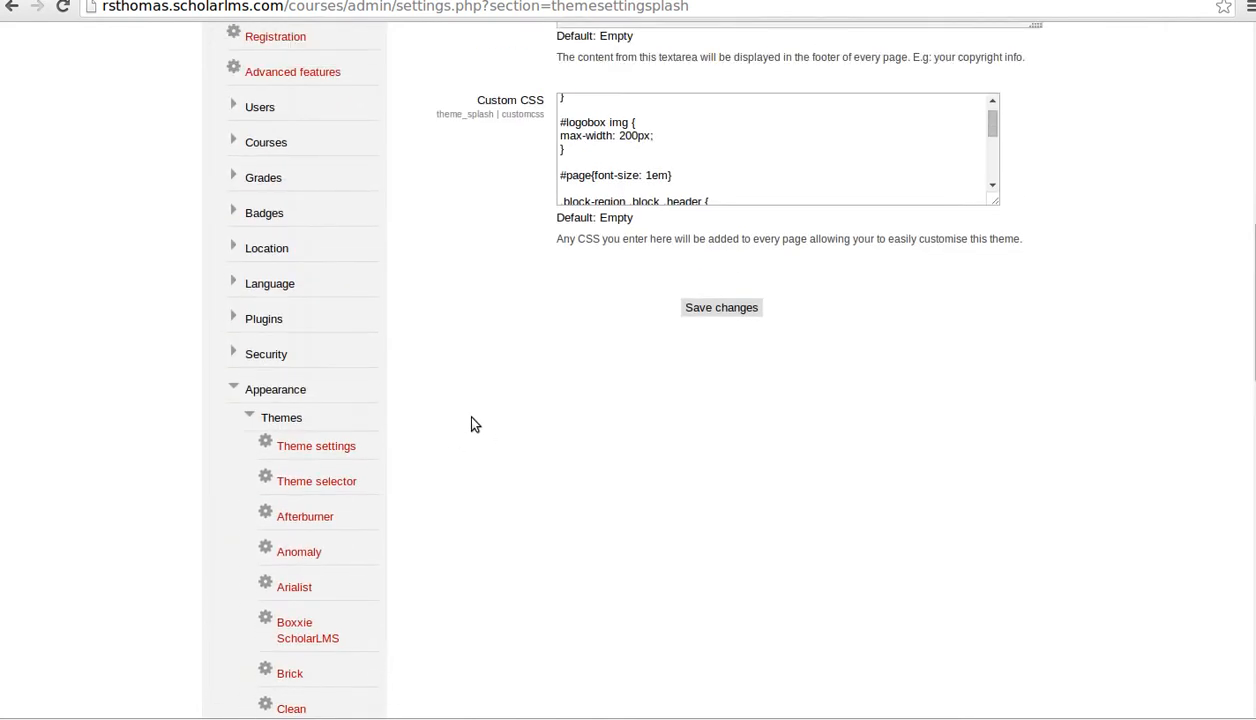
scroll(476, 425, "up", 3)
scroll(457, 416, "up", 3)
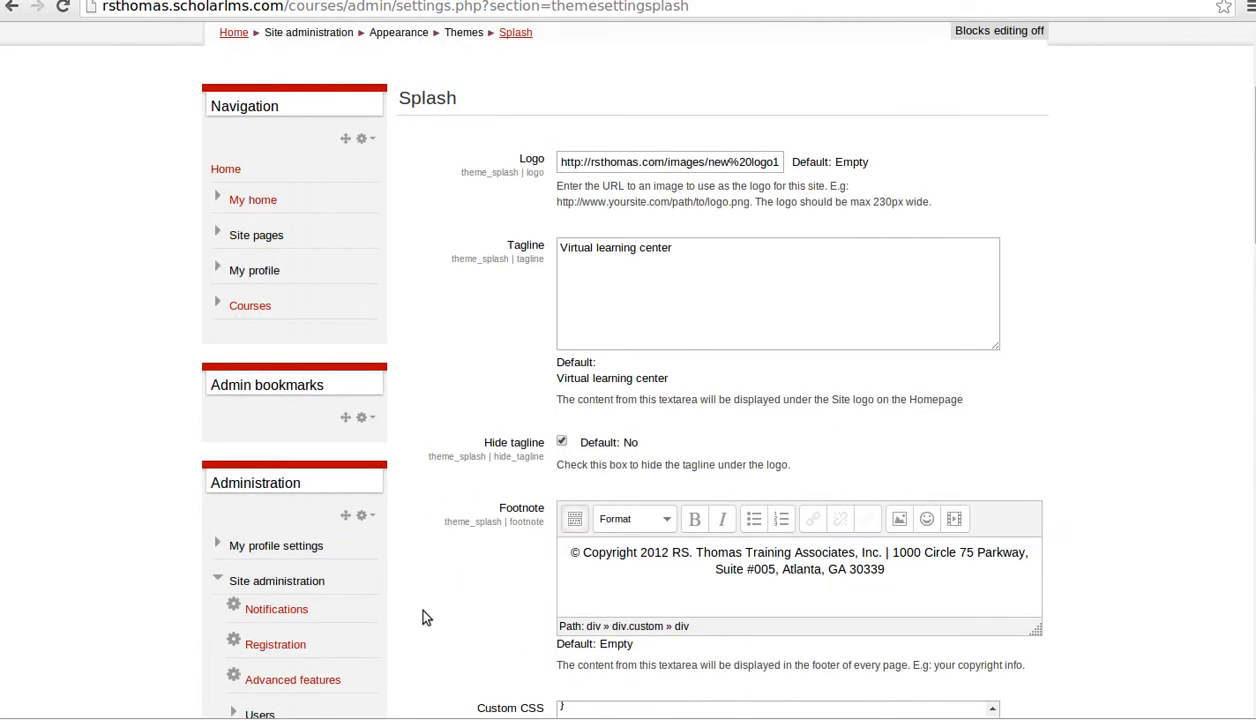
scroll(397, 550, "down", 2)
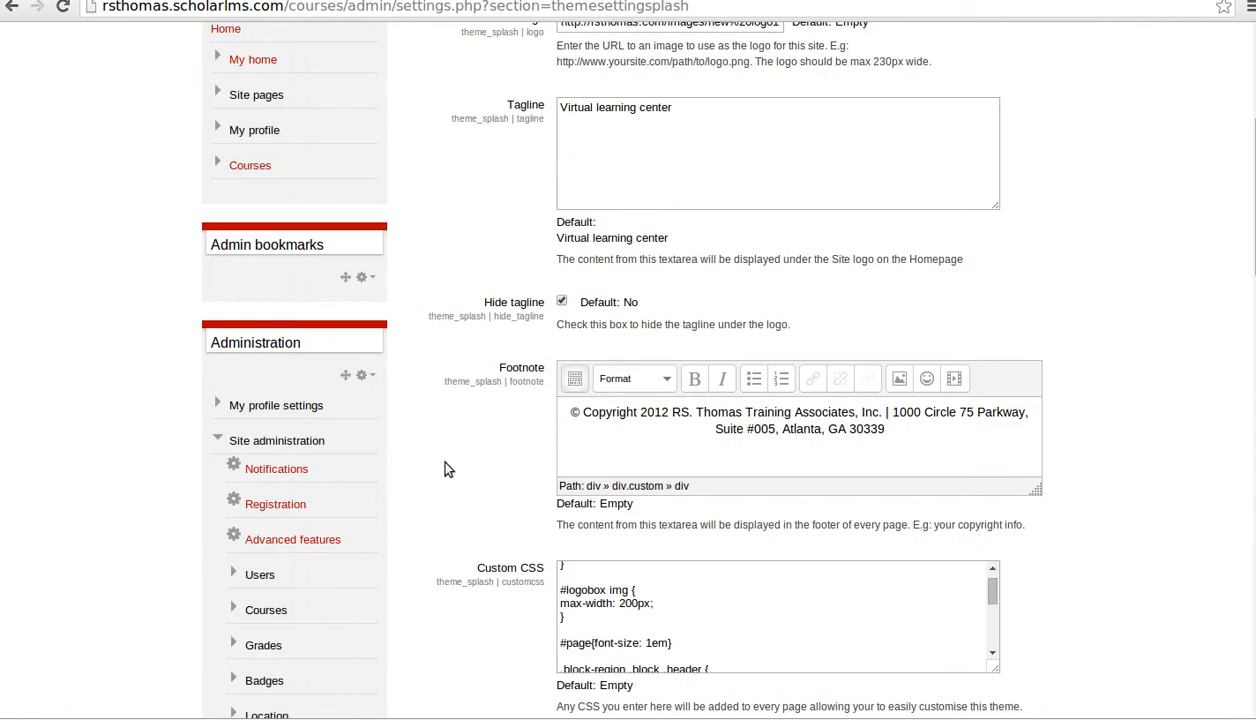
scroll(445, 463, "down", 3)
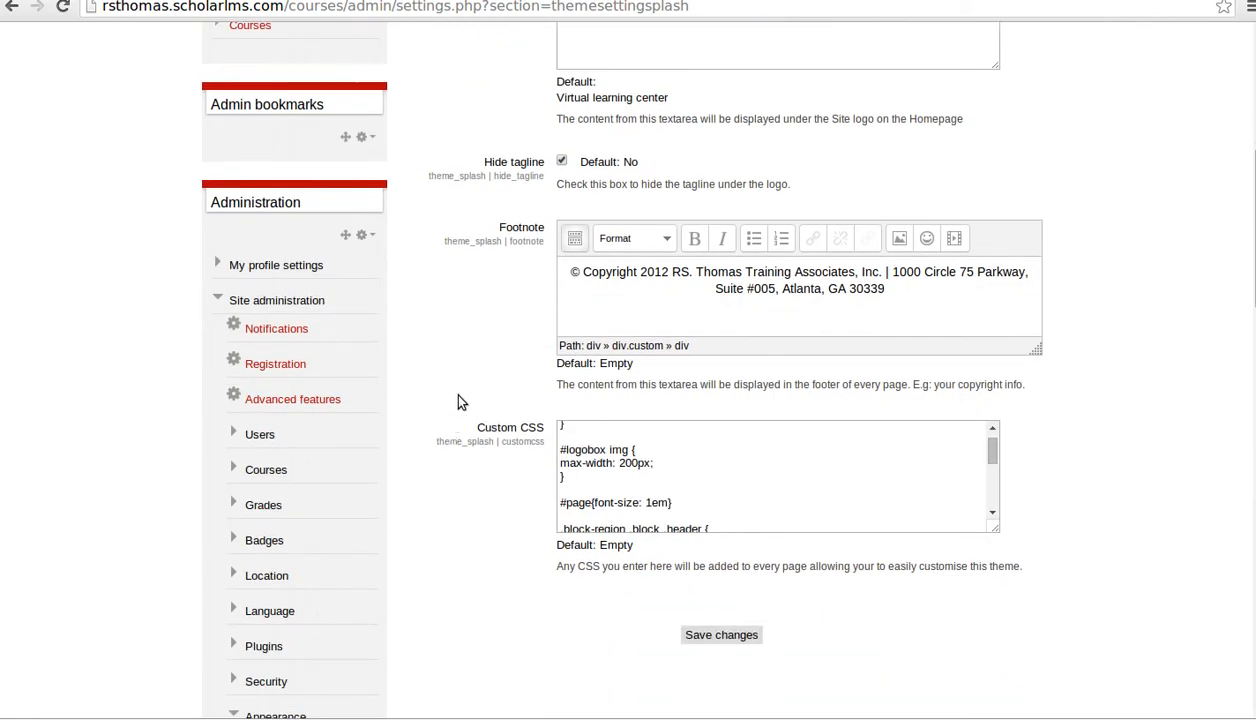
- Expand the Users group in Site administration to reveal Accounts and Permissions
scroll(470, 362, "up", 6)
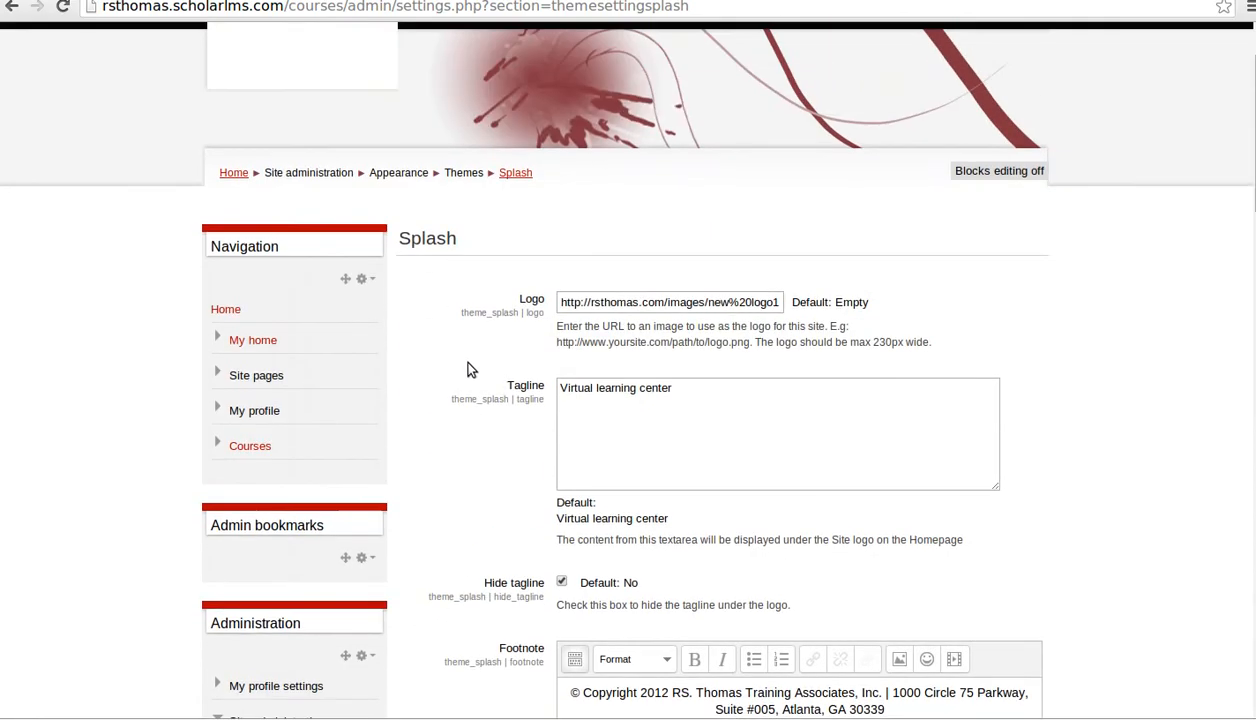
scroll(440, 395, "down", 5)
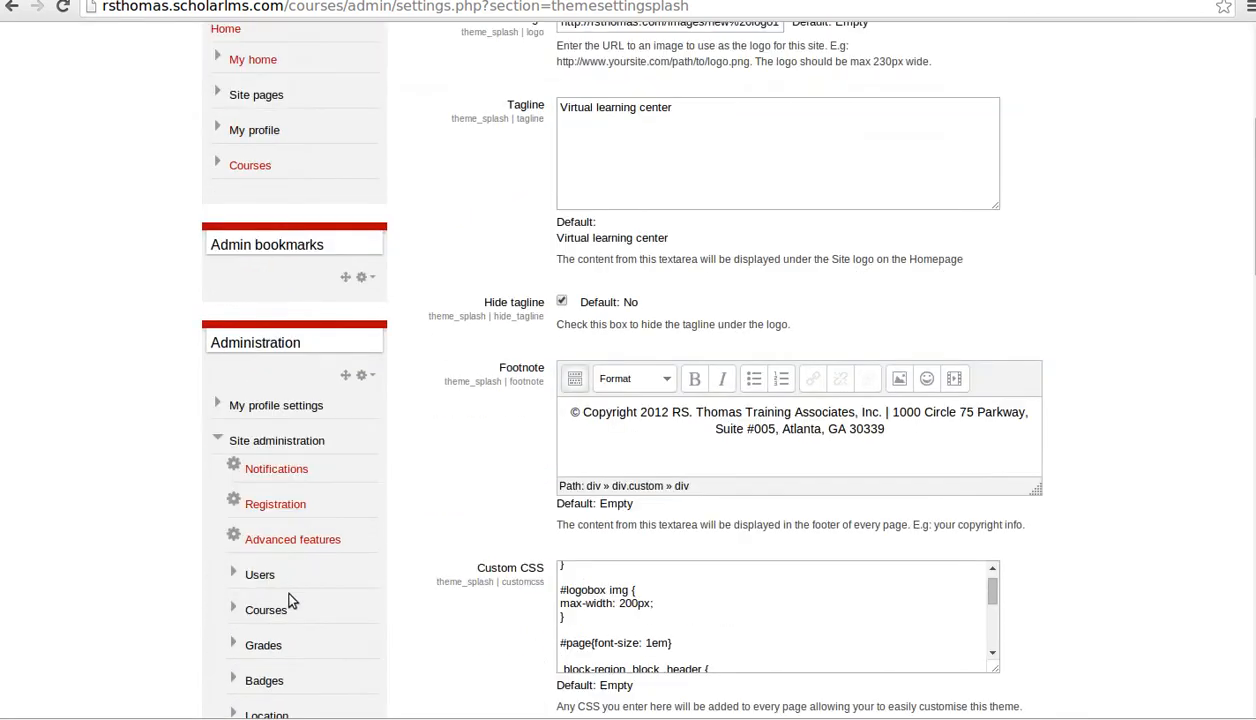
left_click(235, 576)
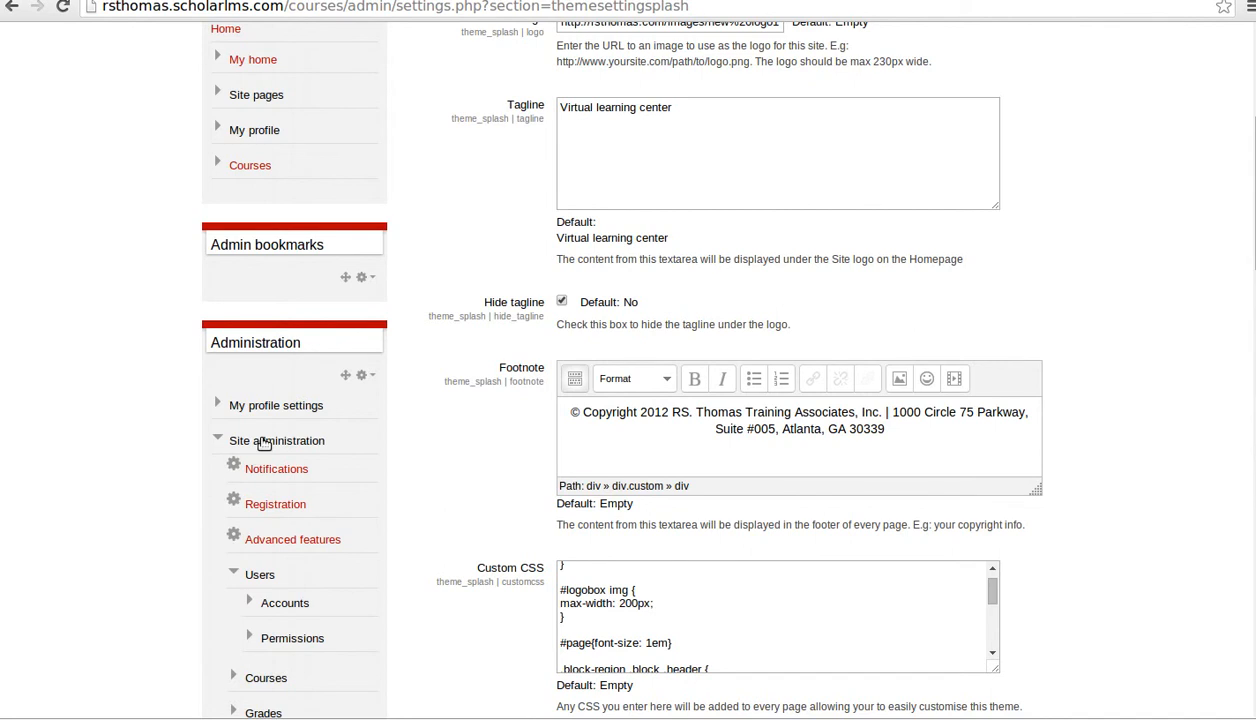
- Go to Accounts > Browse list of users to see the 3 existing accounts
left_click(272, 601)
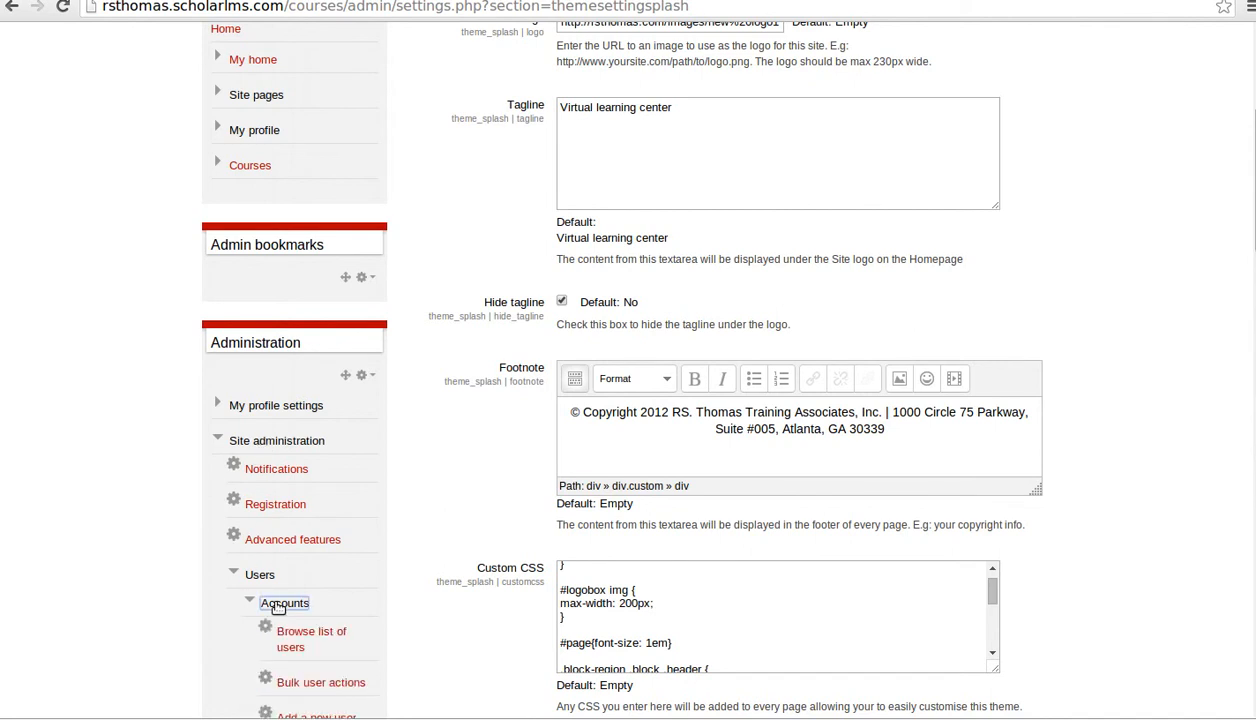
left_click(300, 630)
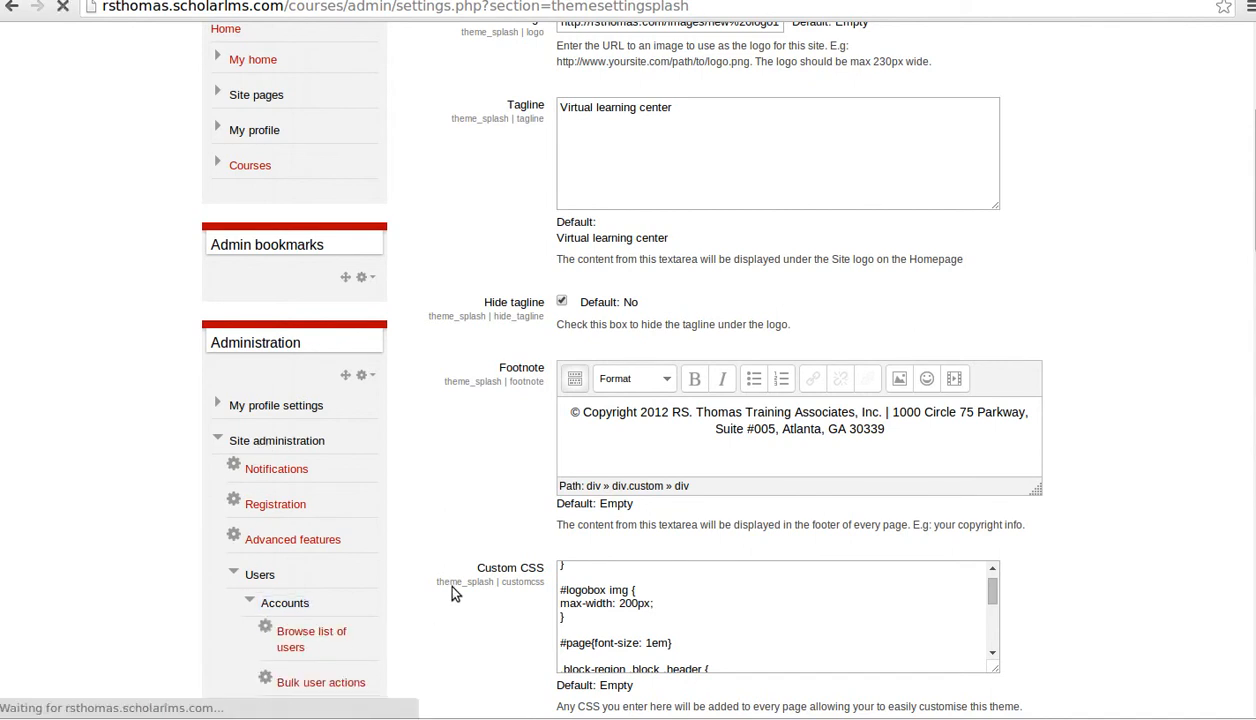
scroll(300, 570, "down", 2)
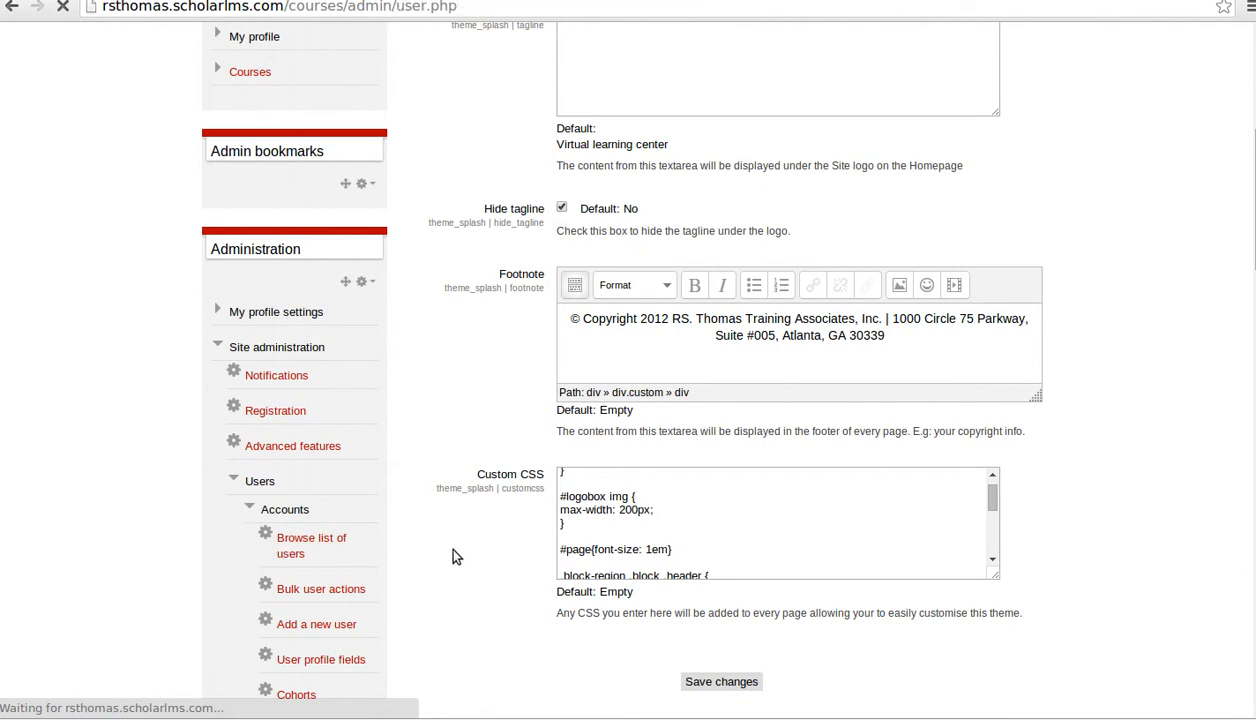
scroll(1000, 410, "down", 4)
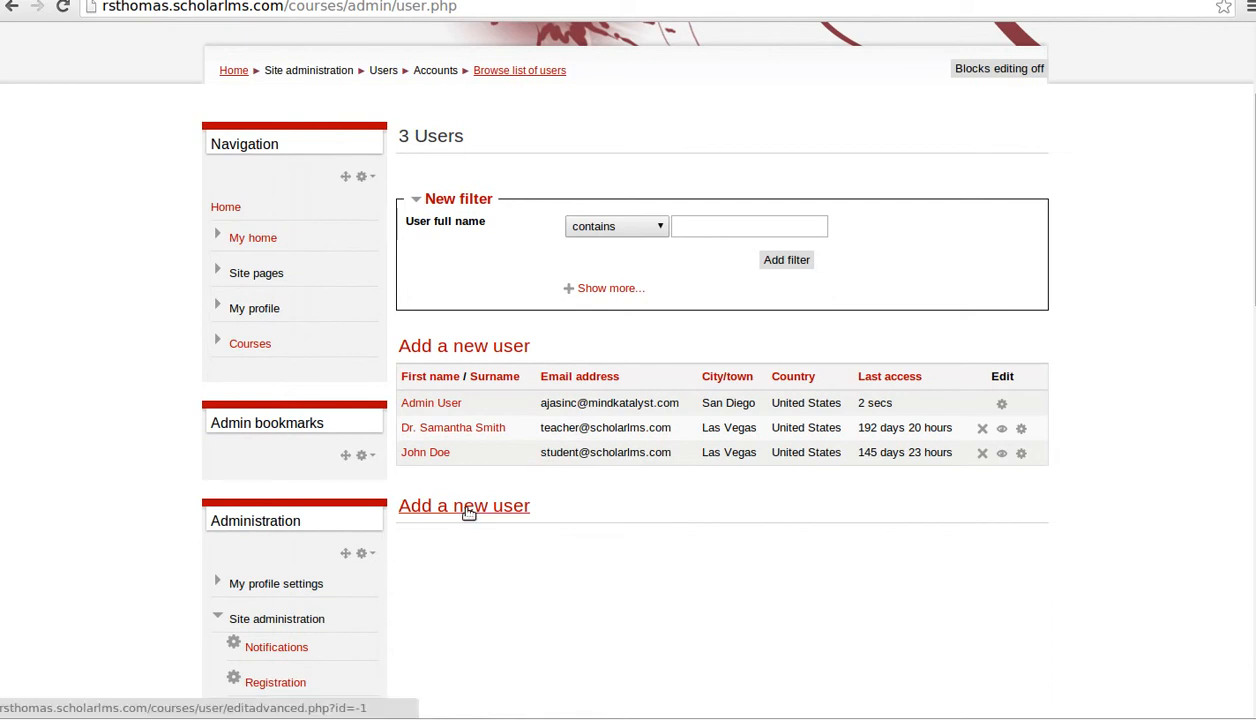
scroll(541, 446, "down", 2)
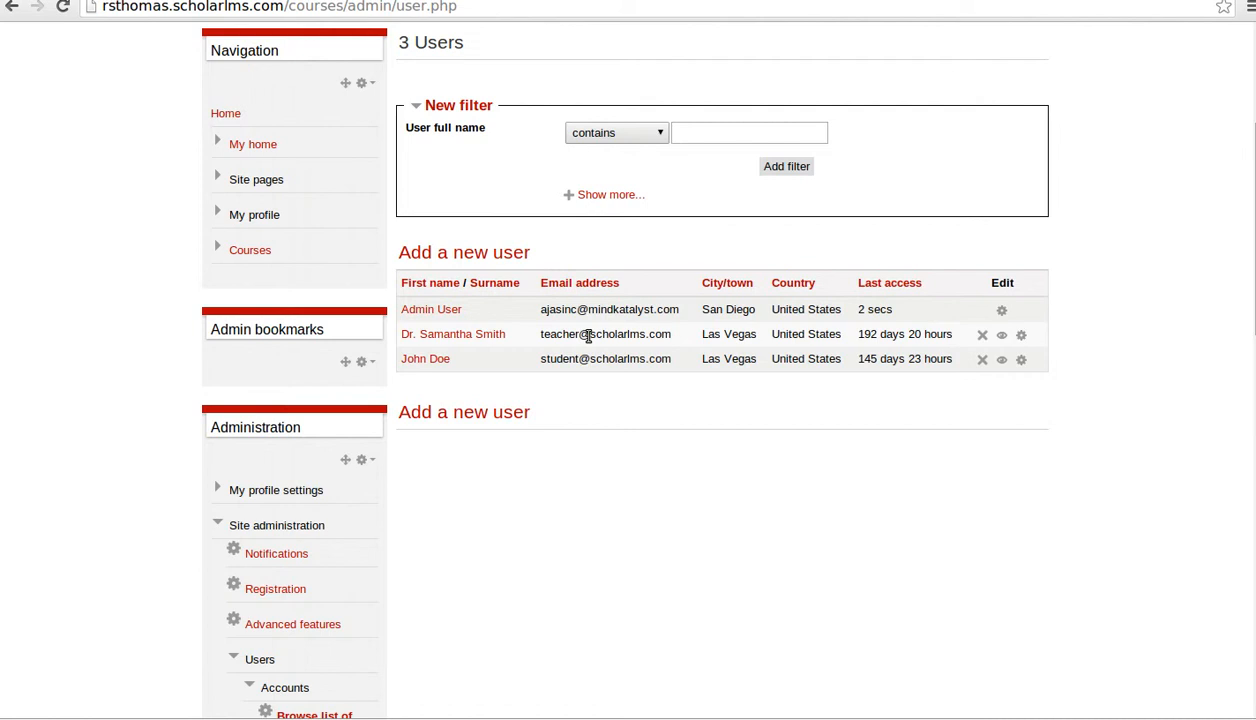
- Start a new user account and enter its username and password
left_click(483, 420)
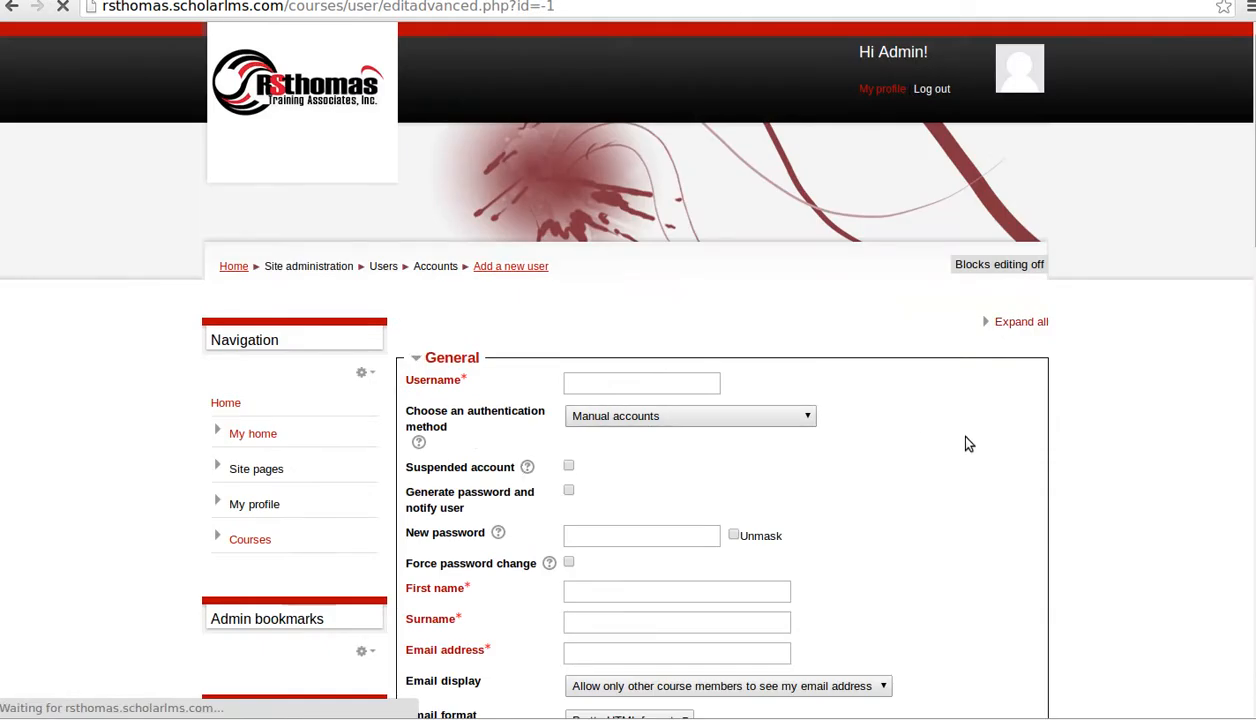
scroll(924, 444, "down", 3)
left_click(593, 246)
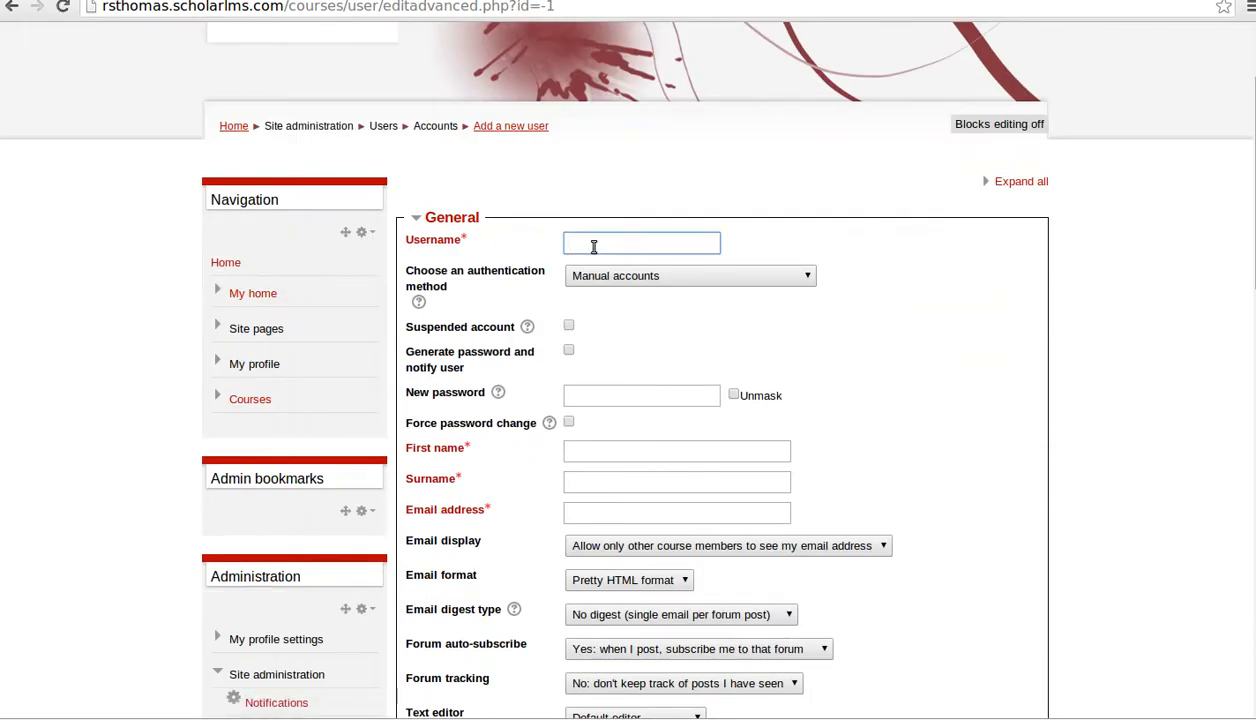
type("student2")
scroll(645, 352, "down", 2)
left_click(619, 299)
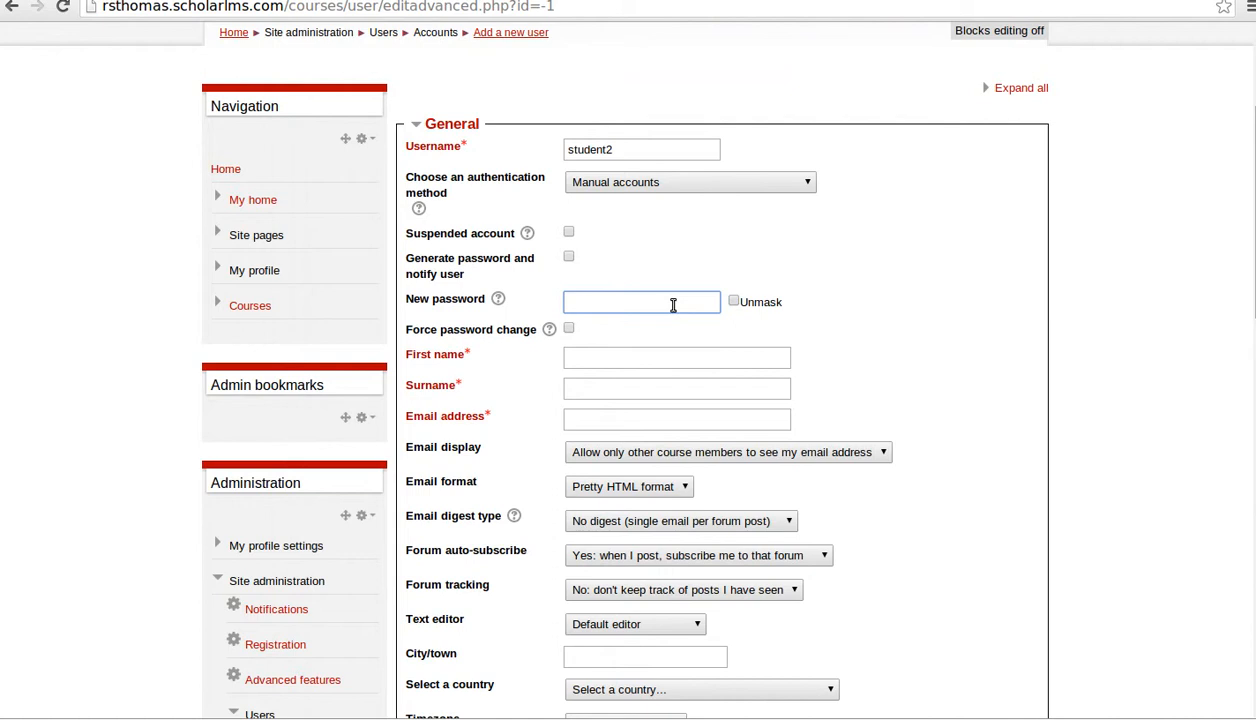
left_click(733, 301)
type("udent2")
left_click(733, 301)
scroll(574, 244, "down", 3)
- Fill in the new user's first name, surname and e-mail address
left_click(592, 218)
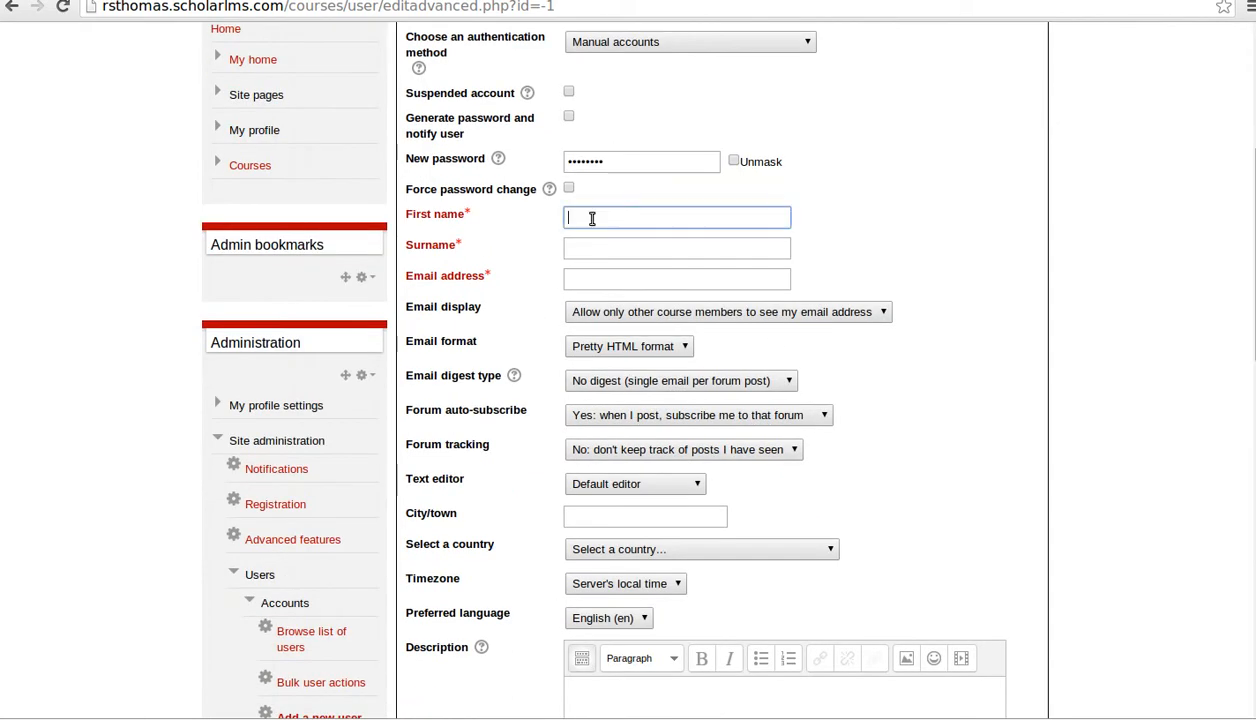
type("Test")
key("Tab")
type("Student")
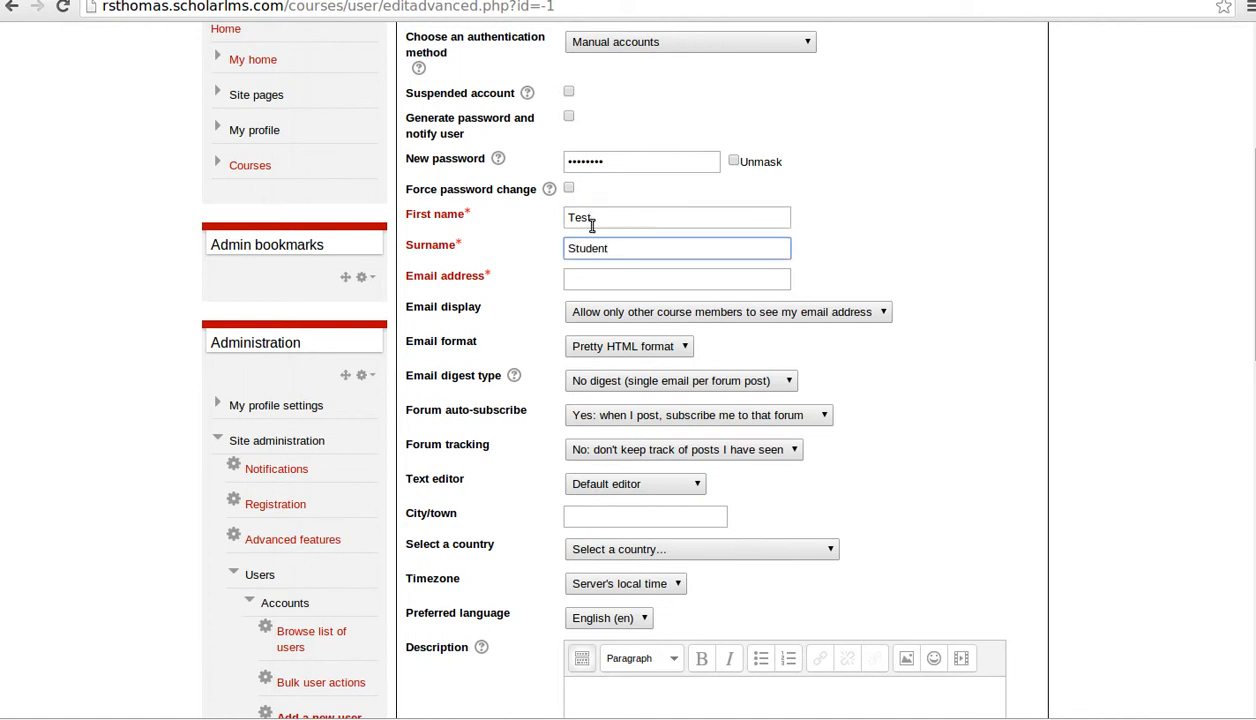
left_click(594, 282)
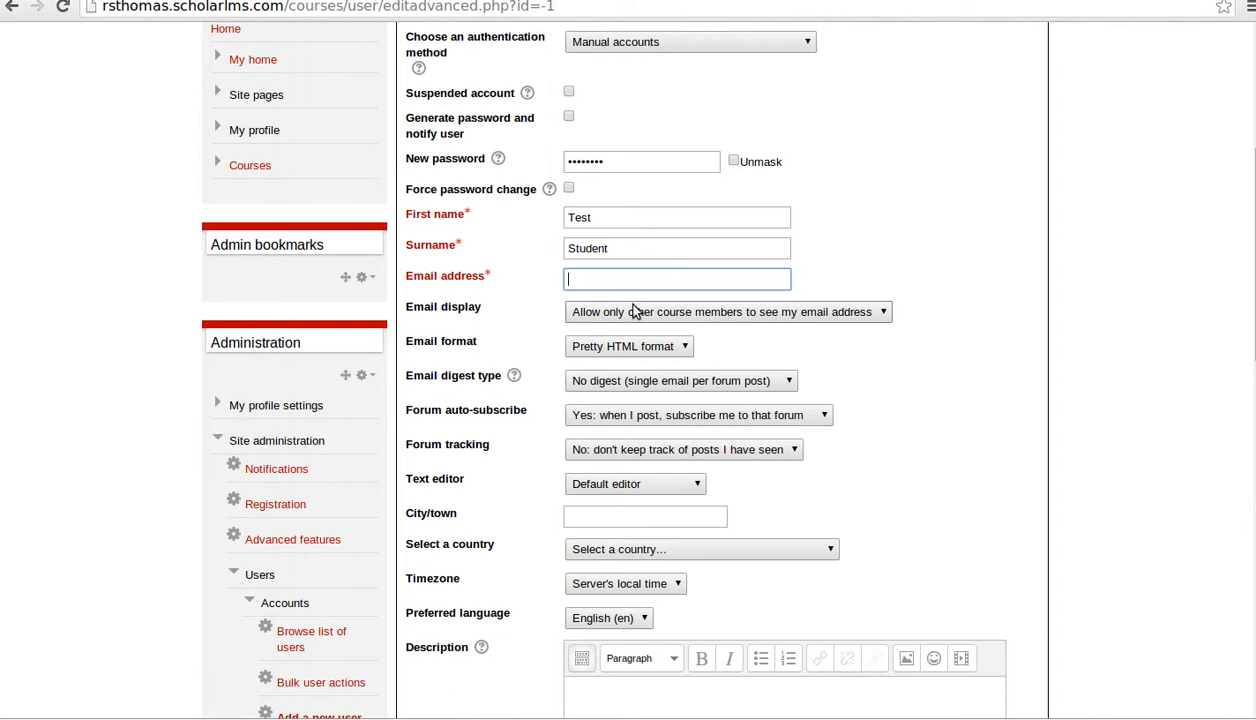
scroll(868, 270, "up", 5)
scroll(868, 270, "down", 4)
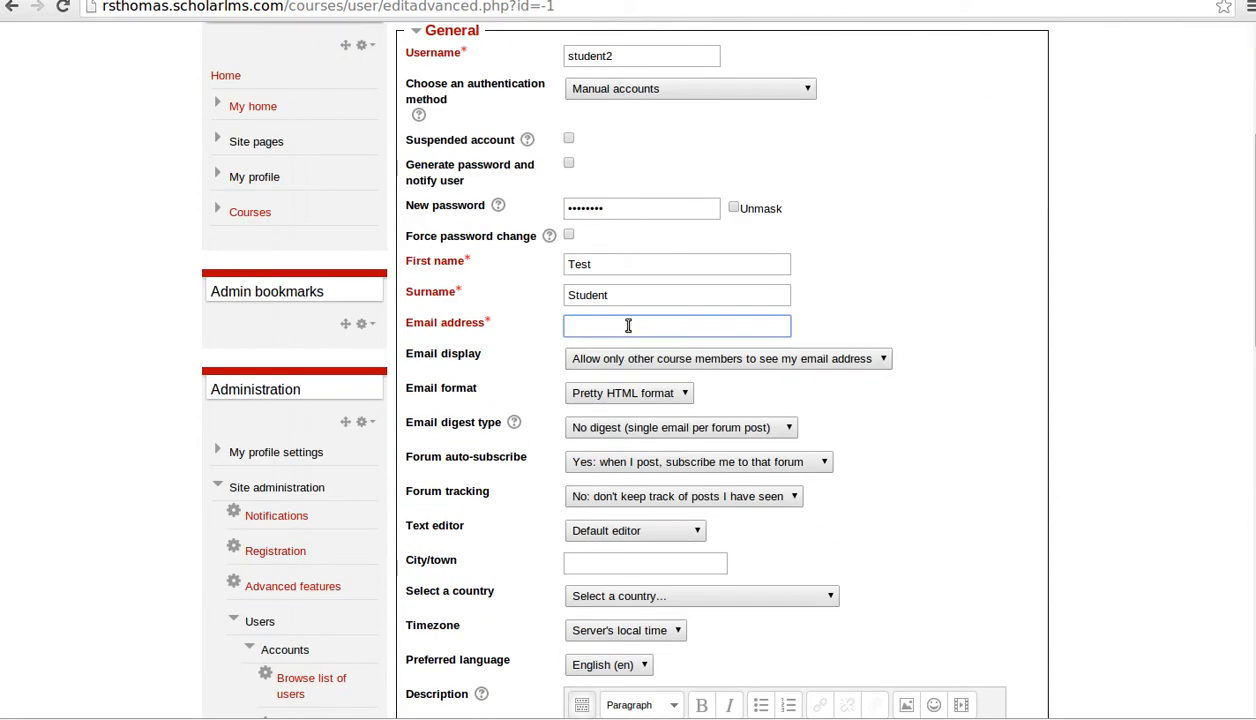
type("student2@example.com")
scroll(977, 336, "down", 3)
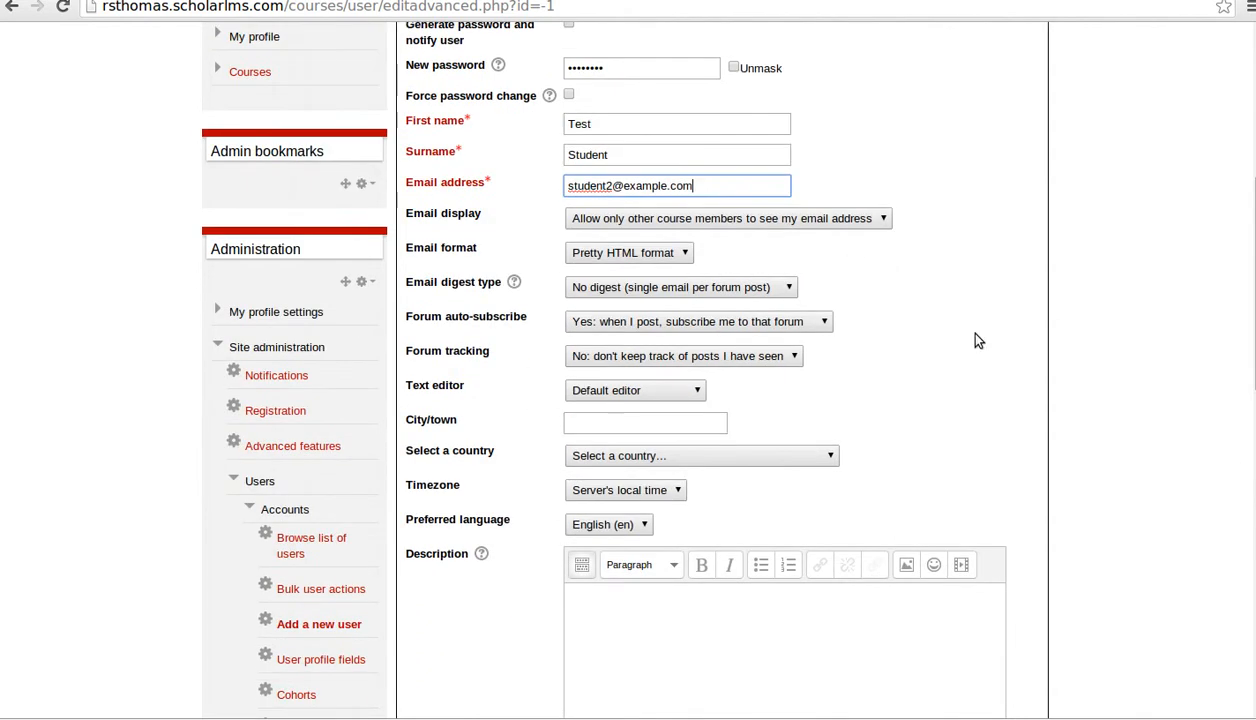
scroll(652, 319, "down", 2)
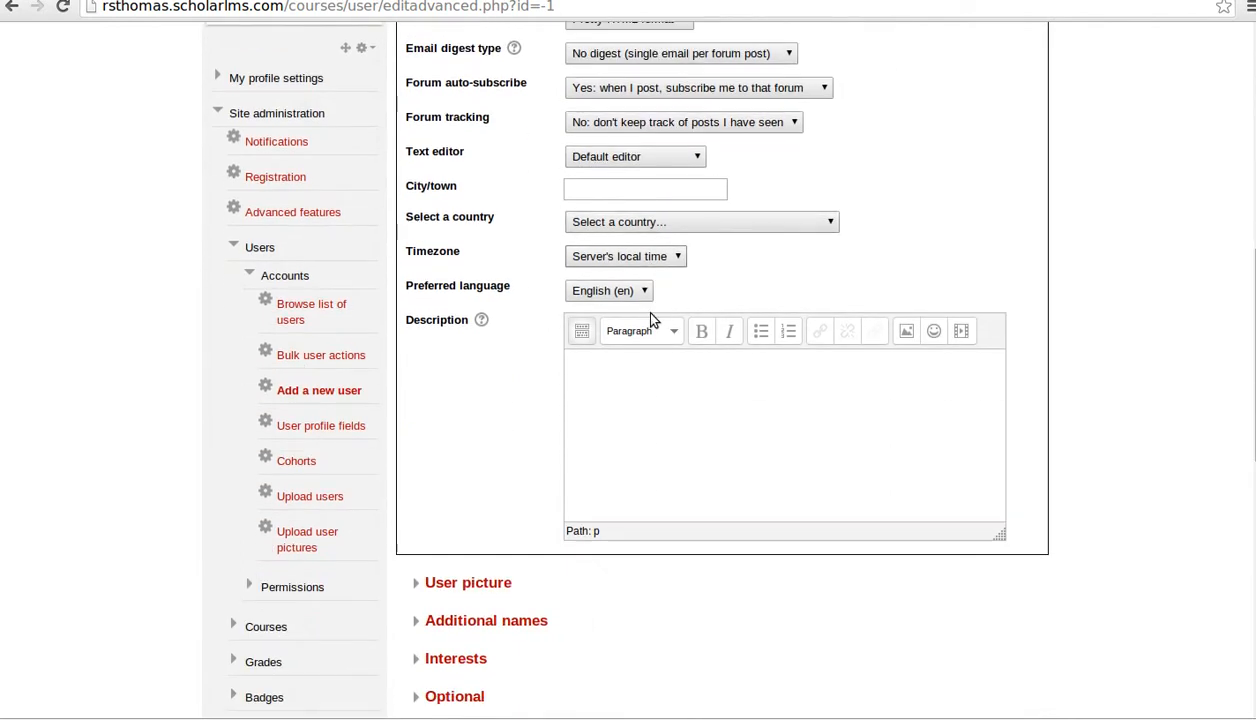
- Choose United States as the country and correct the timezone from UTC+5 to UTC-4
scroll(663, 286, "up", 1)
left_click(673, 268)
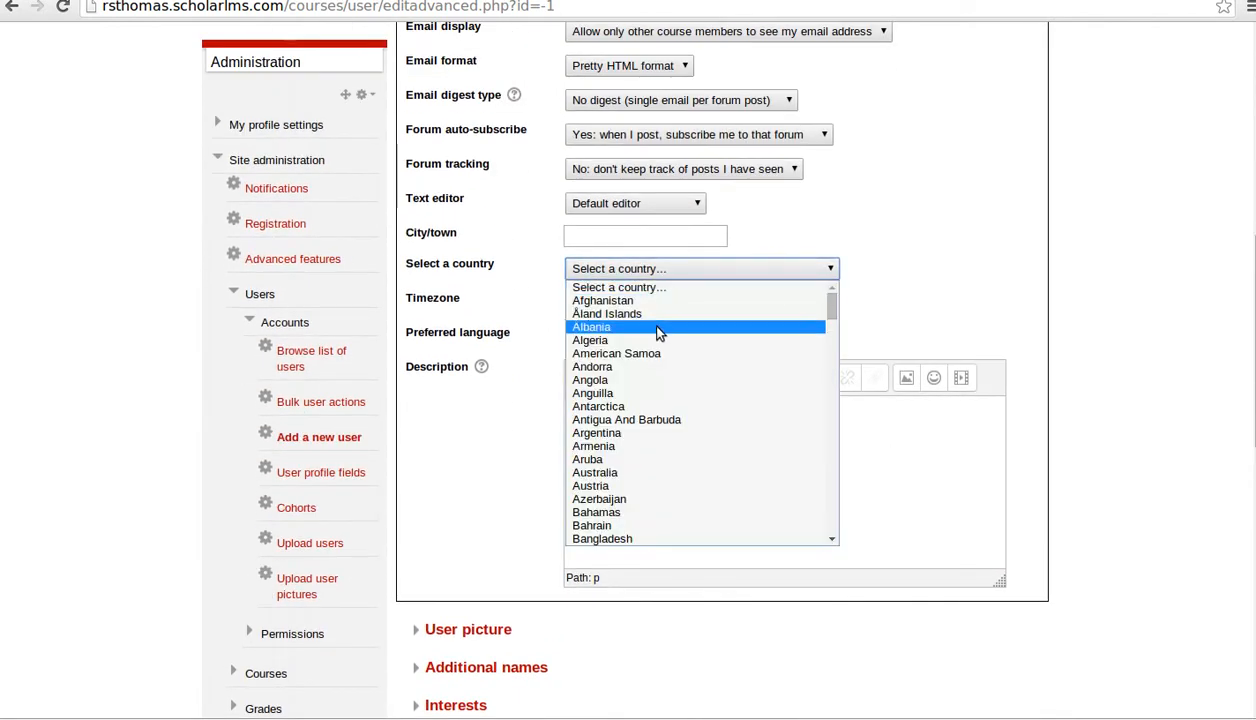
scroll(690, 435, "down", 8)
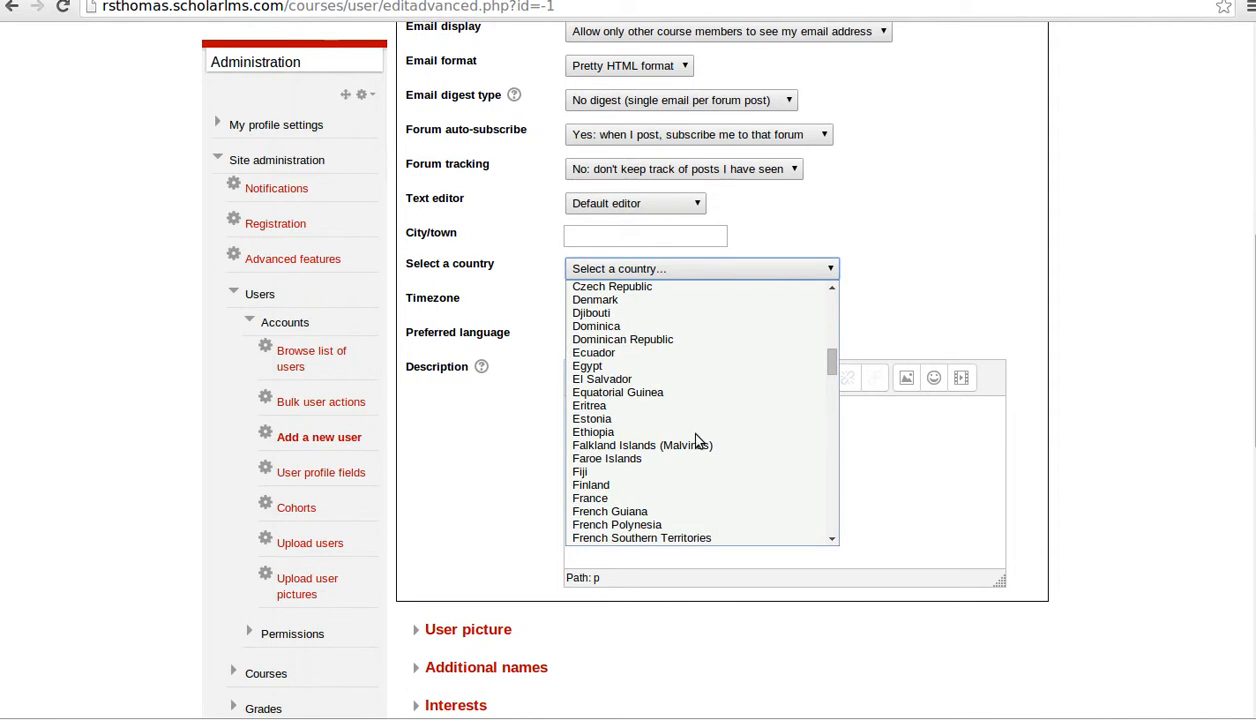
scroll(695, 440, "up", 8)
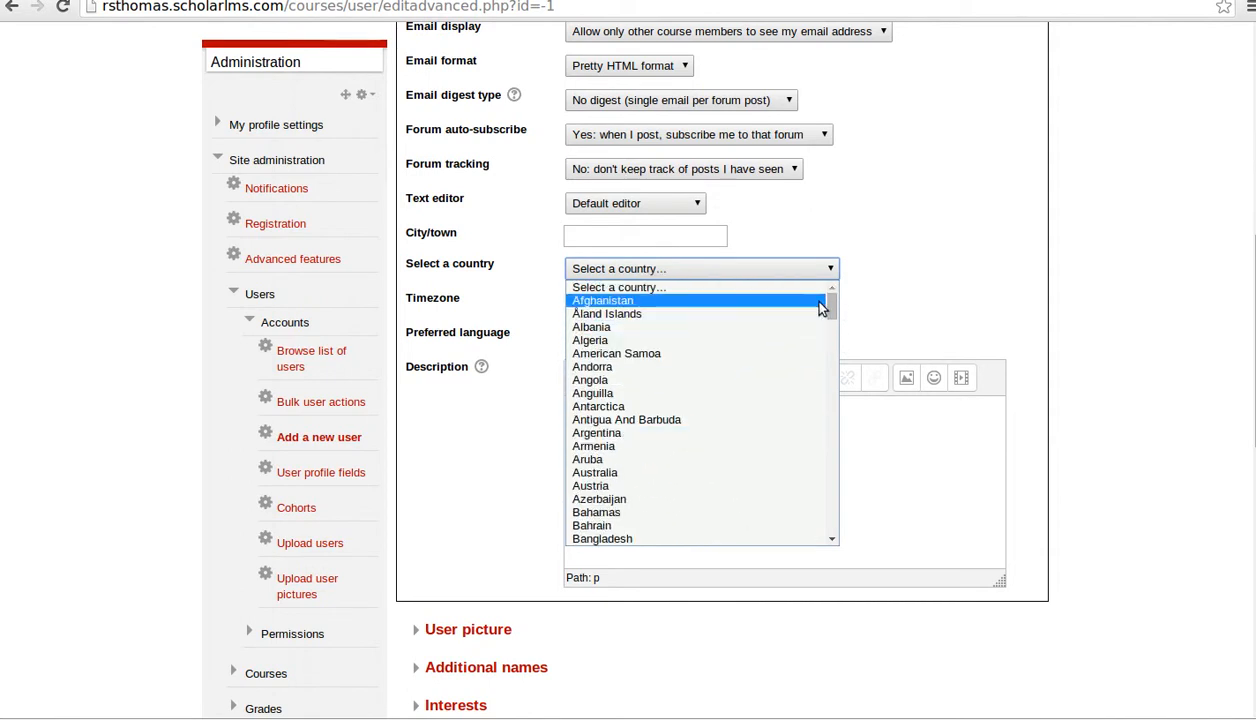
left_click_drag(834, 307, 832, 506)
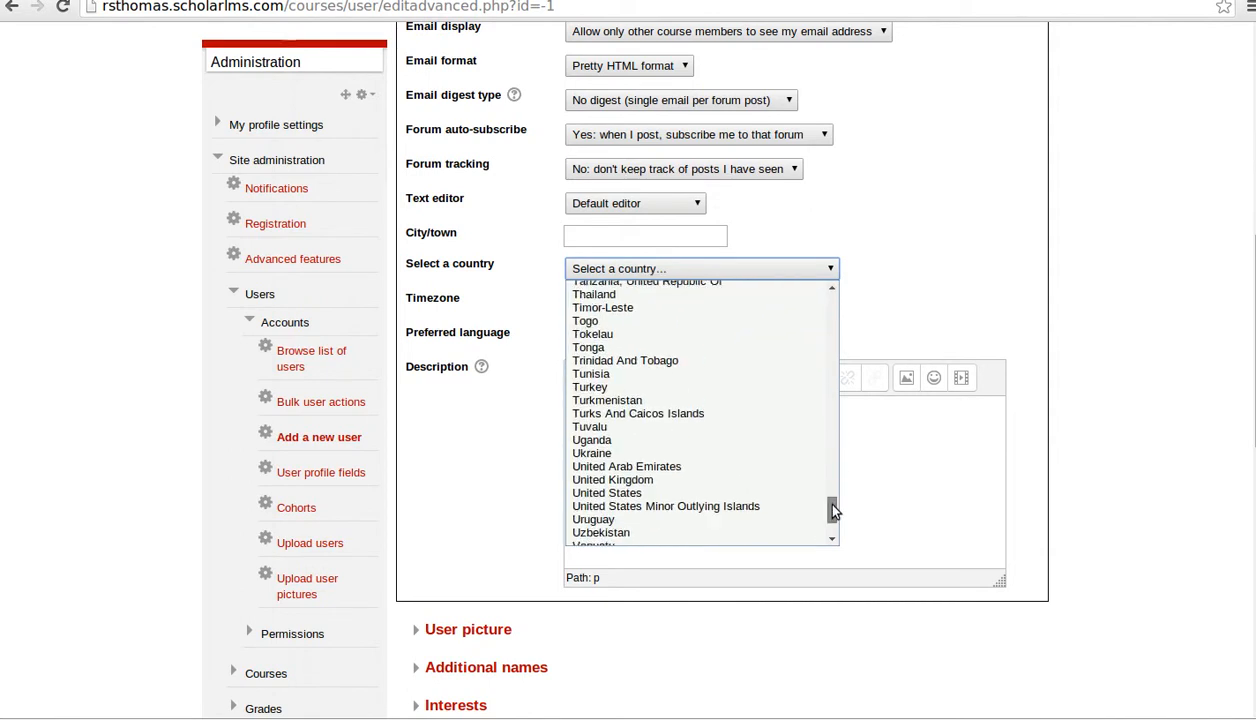
left_click(795, 493)
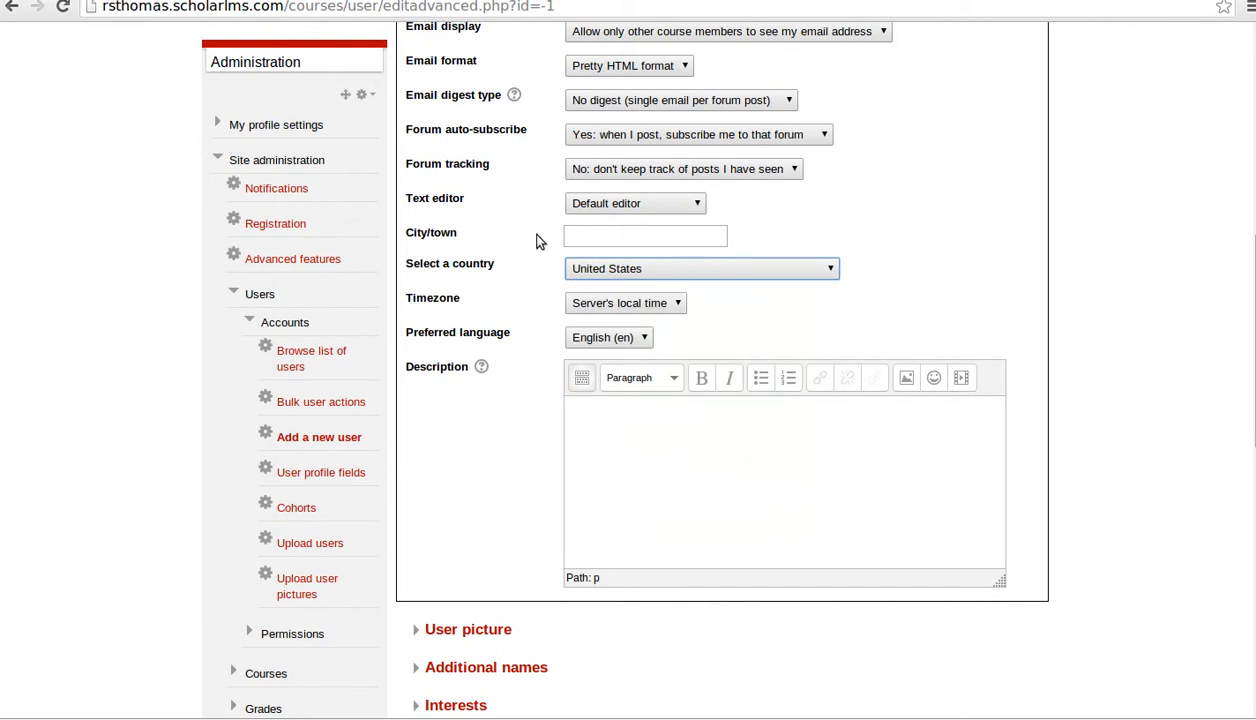
left_click(640, 309)
left_click(621, 343)
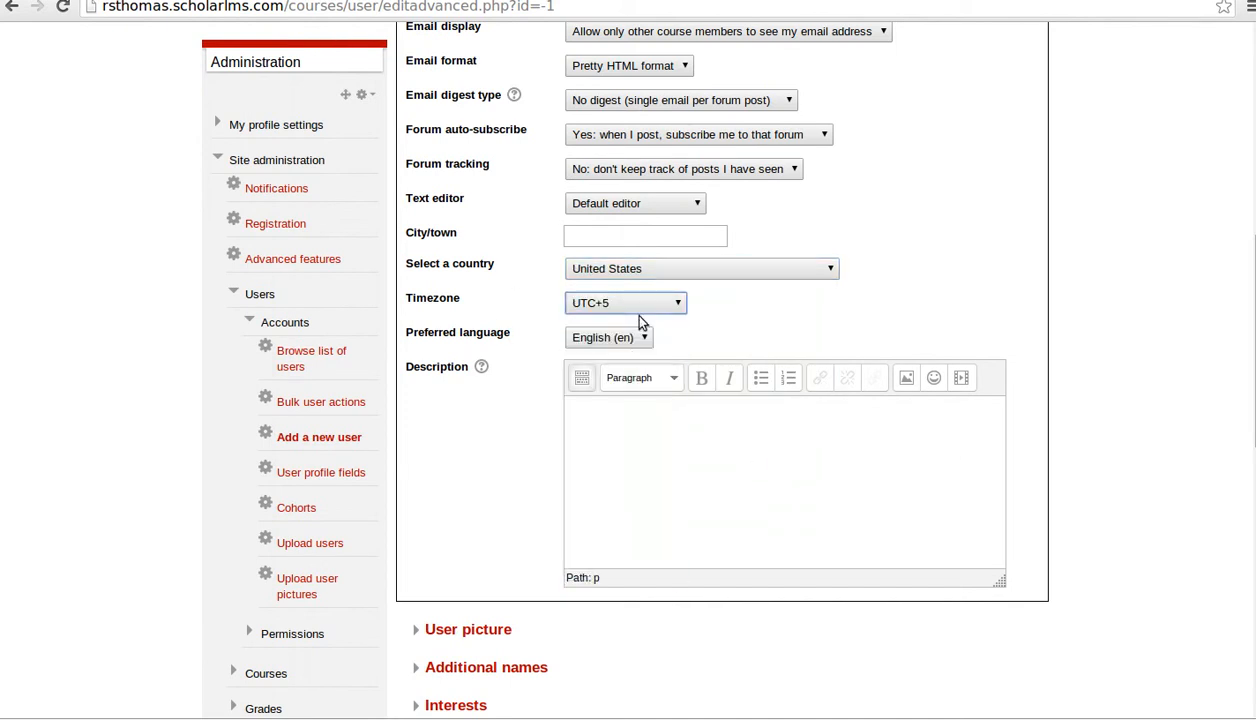
left_click(642, 306)
scroll(640, 348, "up", 5)
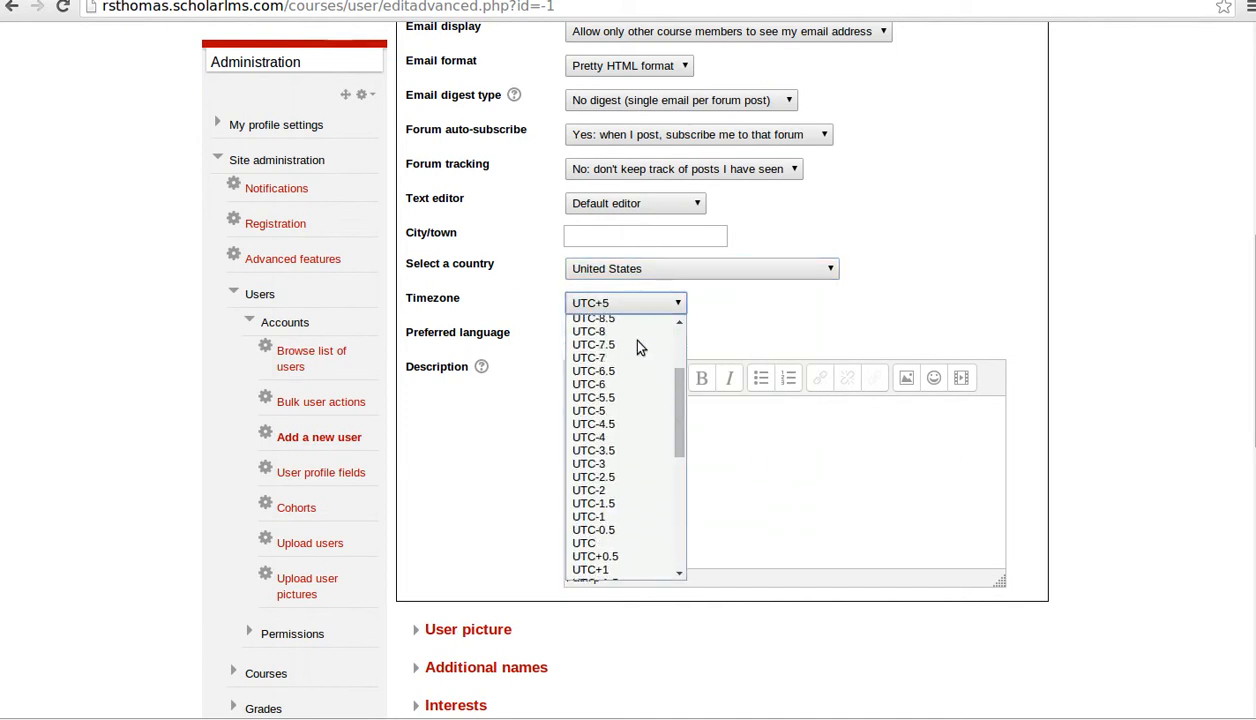
scroll(640, 348, "up", 2)
scroll(640, 348, "down", 3)
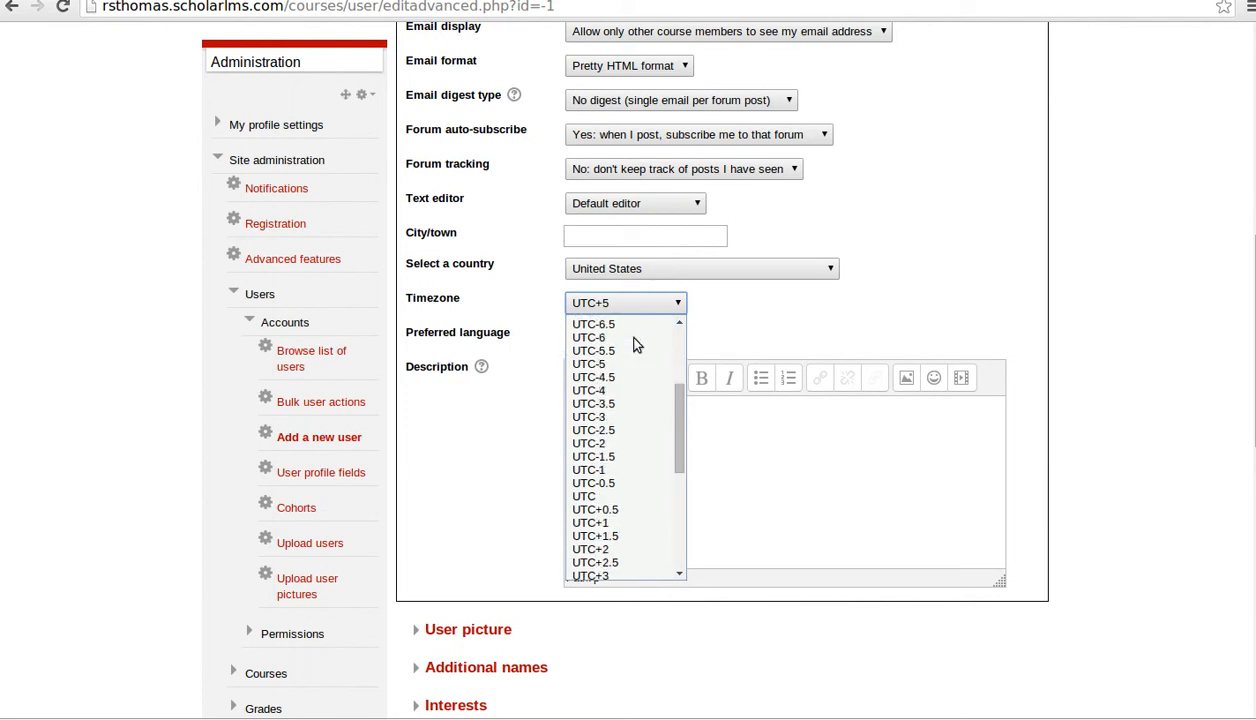
left_click(605, 391)
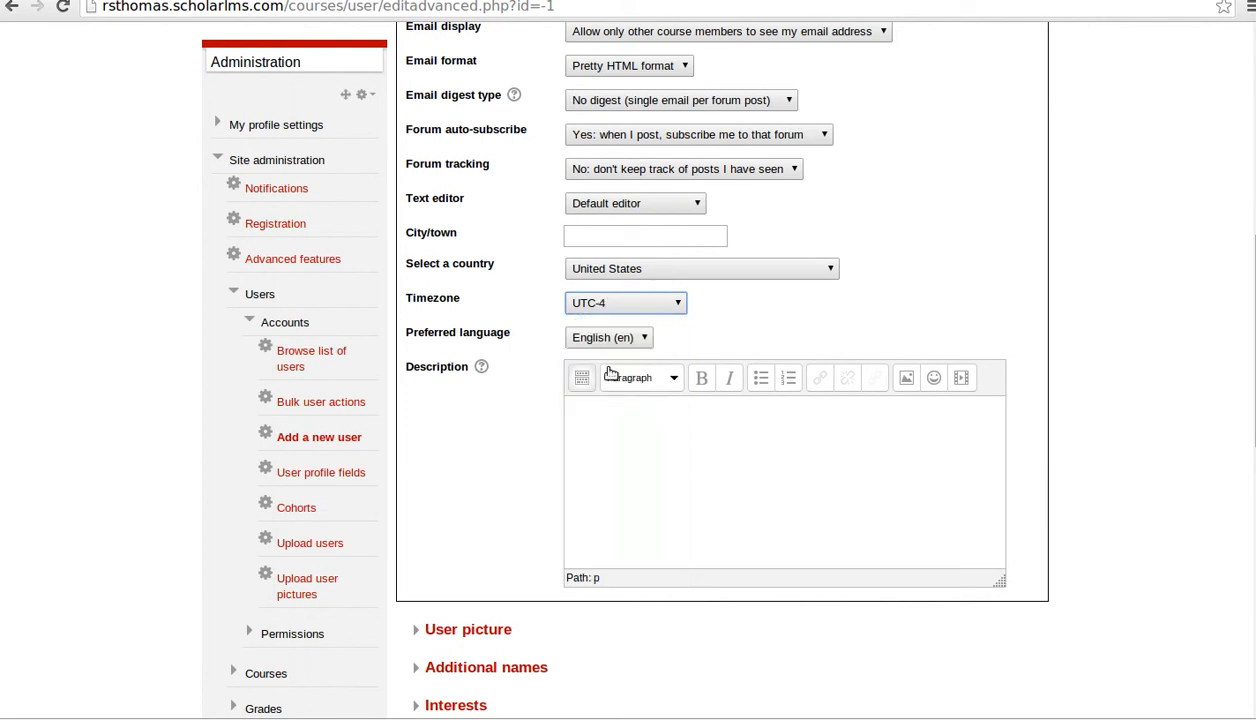
scroll(637, 362, "down", 3)
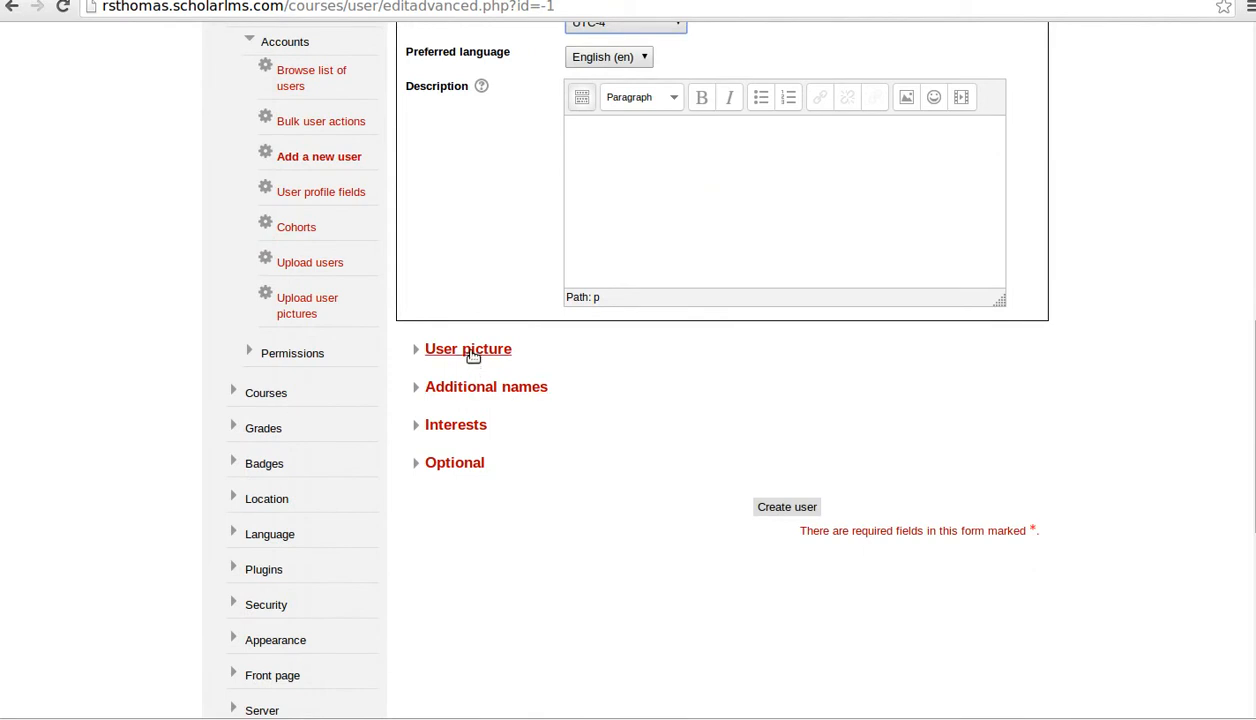
- Expand User picture, Additional names, Interests and Optional sections, then create the user
left_click(470, 350)
scroll(636, 513, "down", 3)
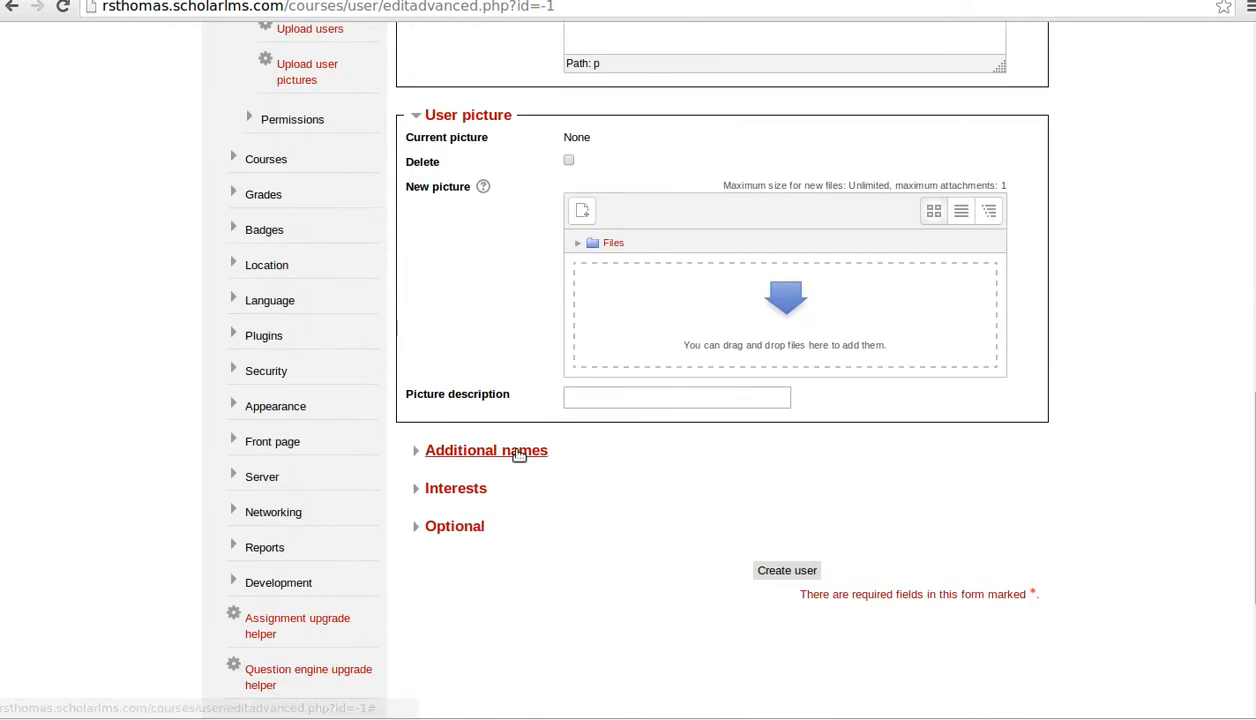
left_click(519, 455)
scroll(589, 496, "down", 2)
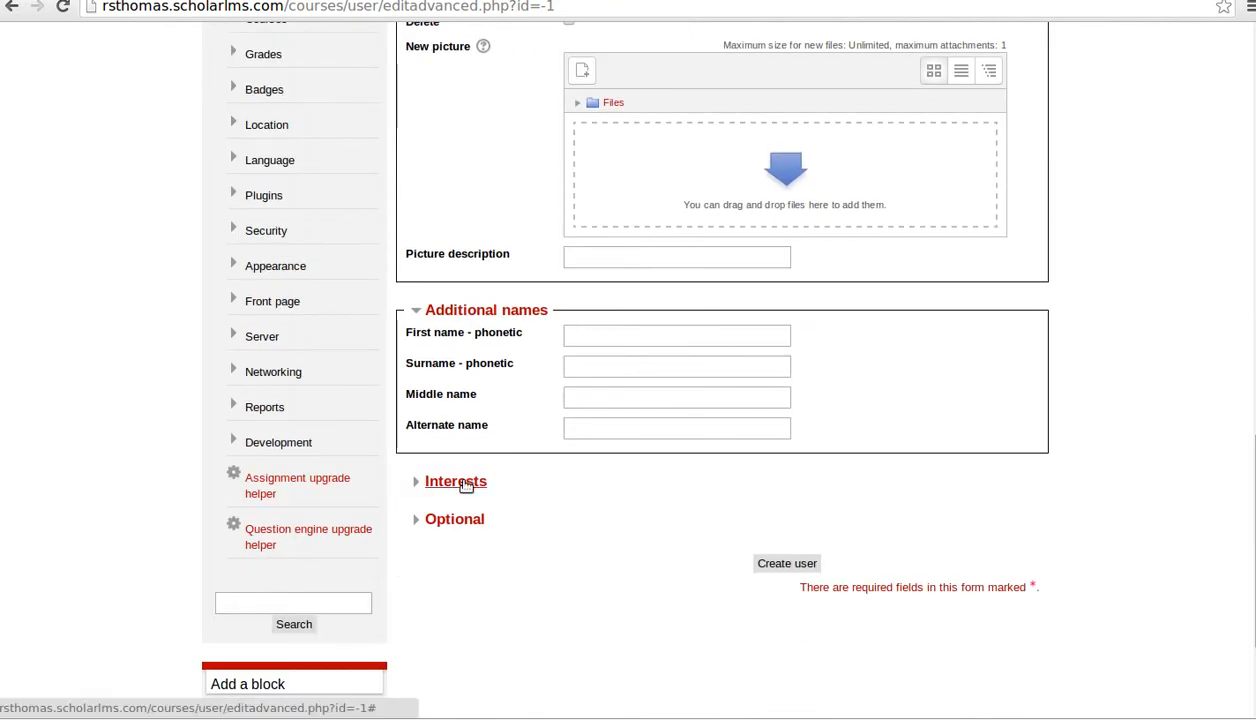
left_click(466, 485)
scroll(605, 493, "down", 2)
left_click(440, 492)
scroll(538, 505, "down", 2)
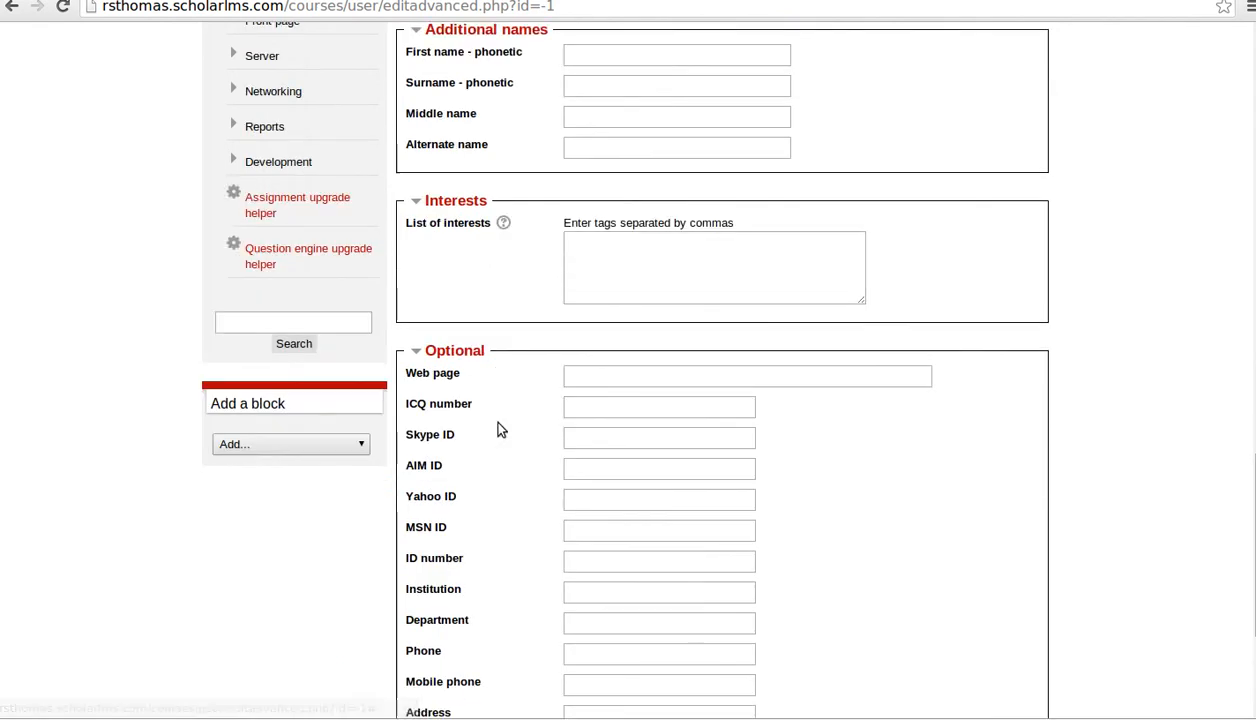
scroll(540, 480, "down", 4)
left_click(760, 516)
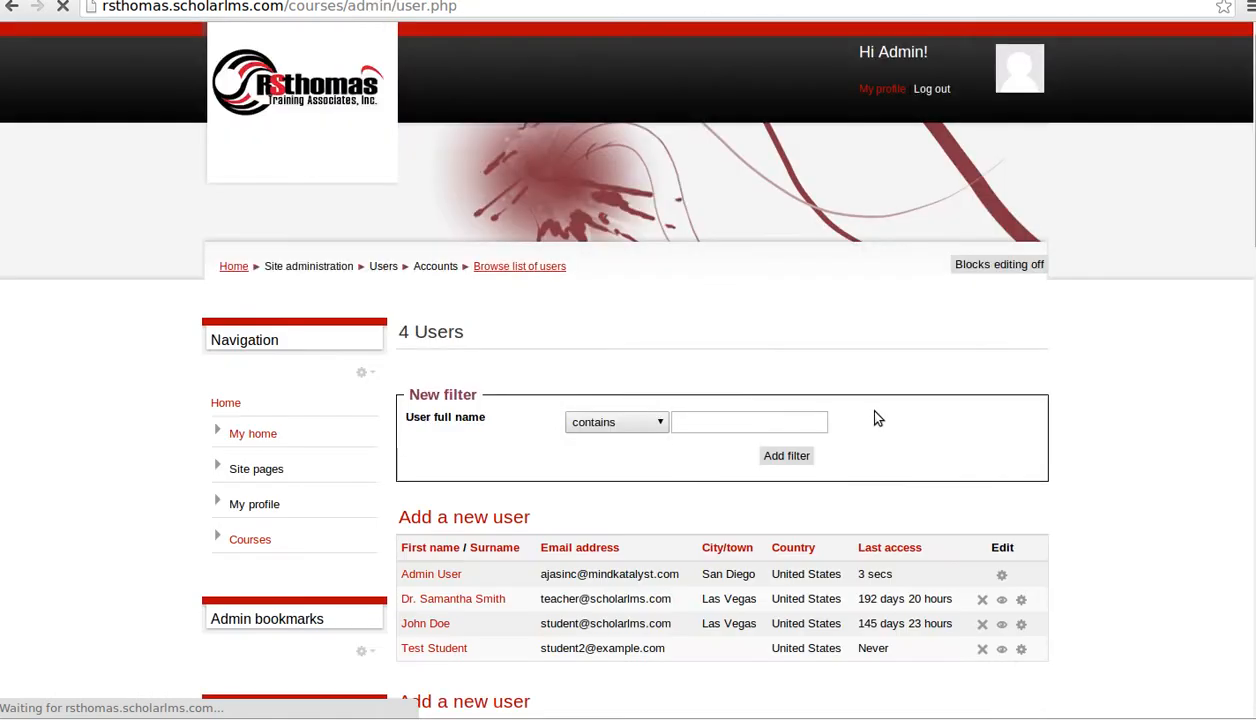
- Review the 4-user list and dismiss Chrome's save-password prompt
scroll(800, 430, "down", 3)
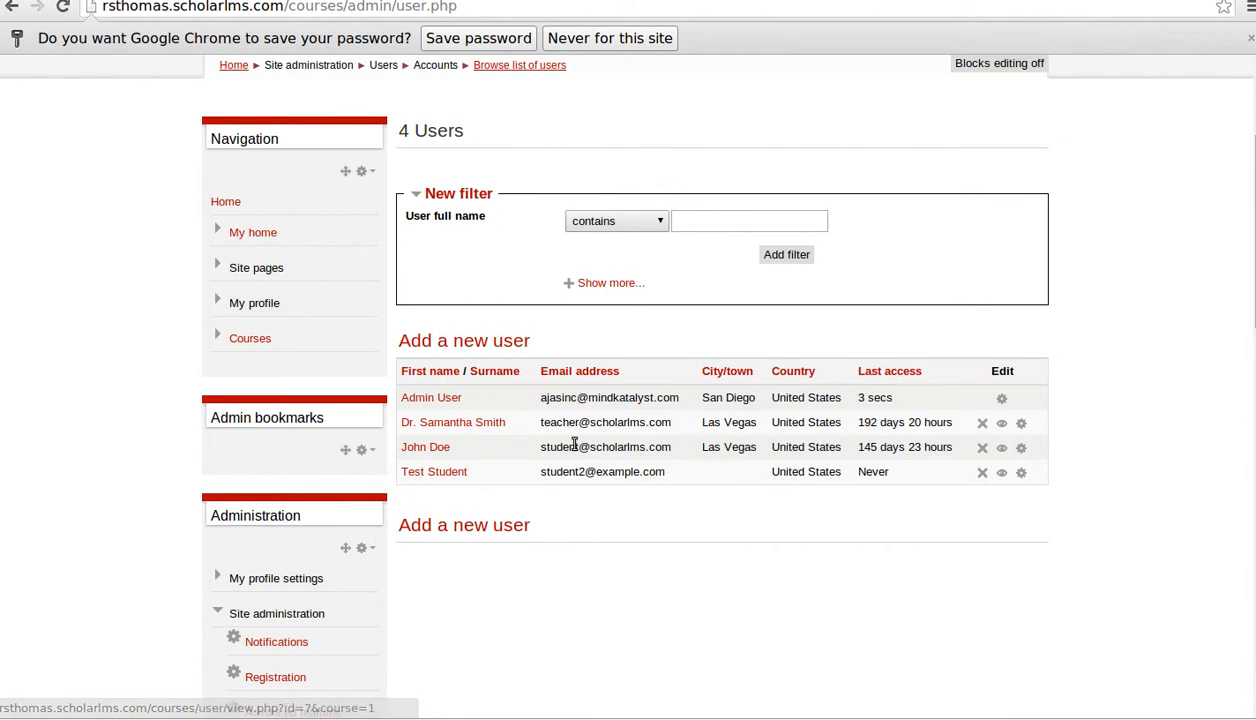
scroll(591, 443, "down", 3)
scroll(591, 443, "down", 5)
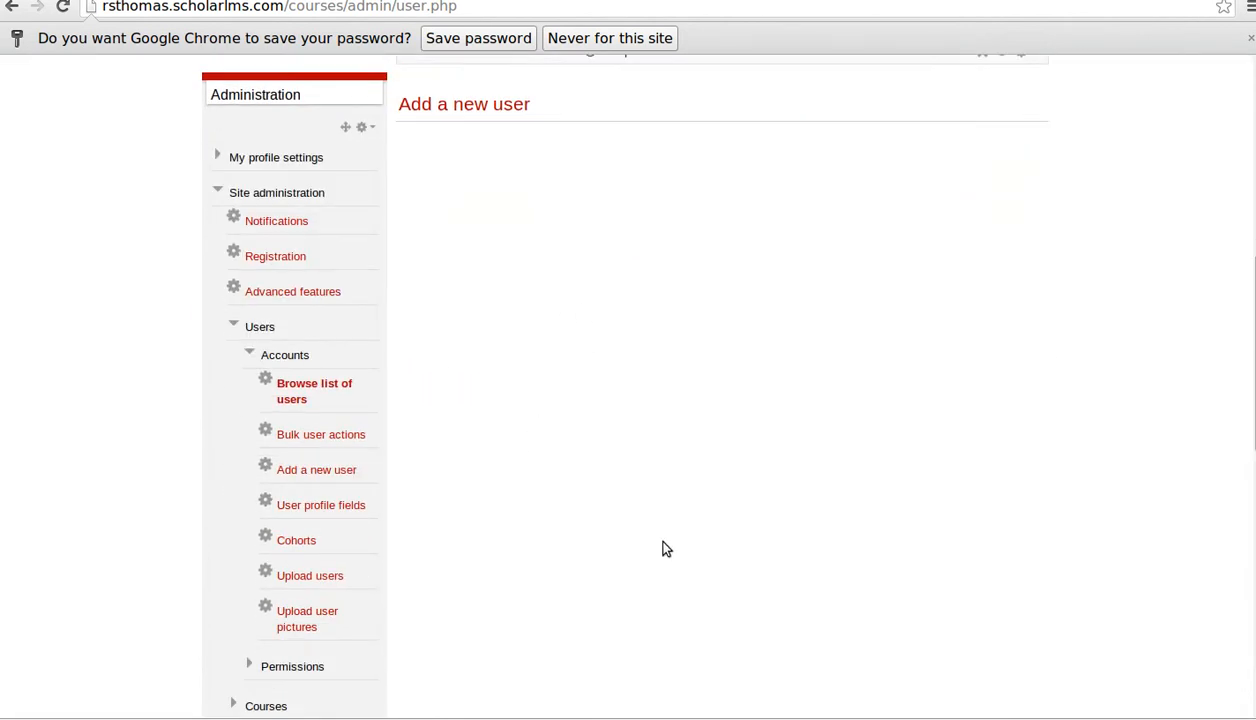
scroll(668, 488, "up", 7)
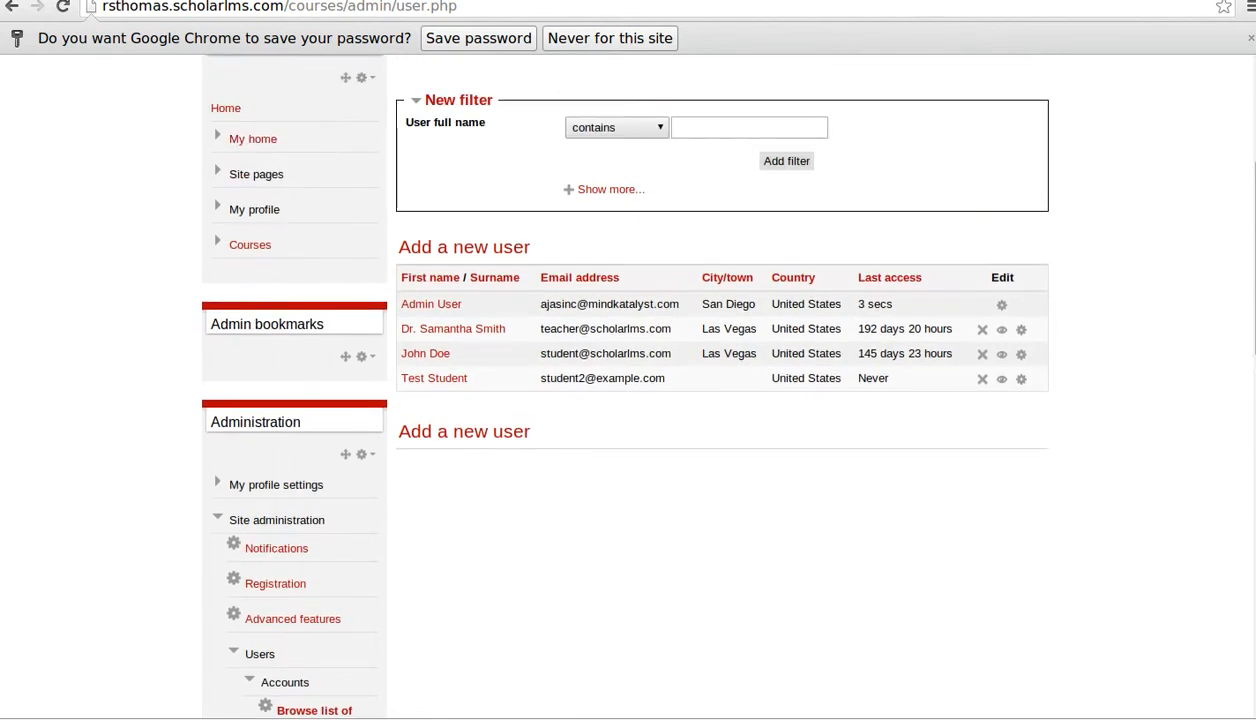
left_click(1250, 38)
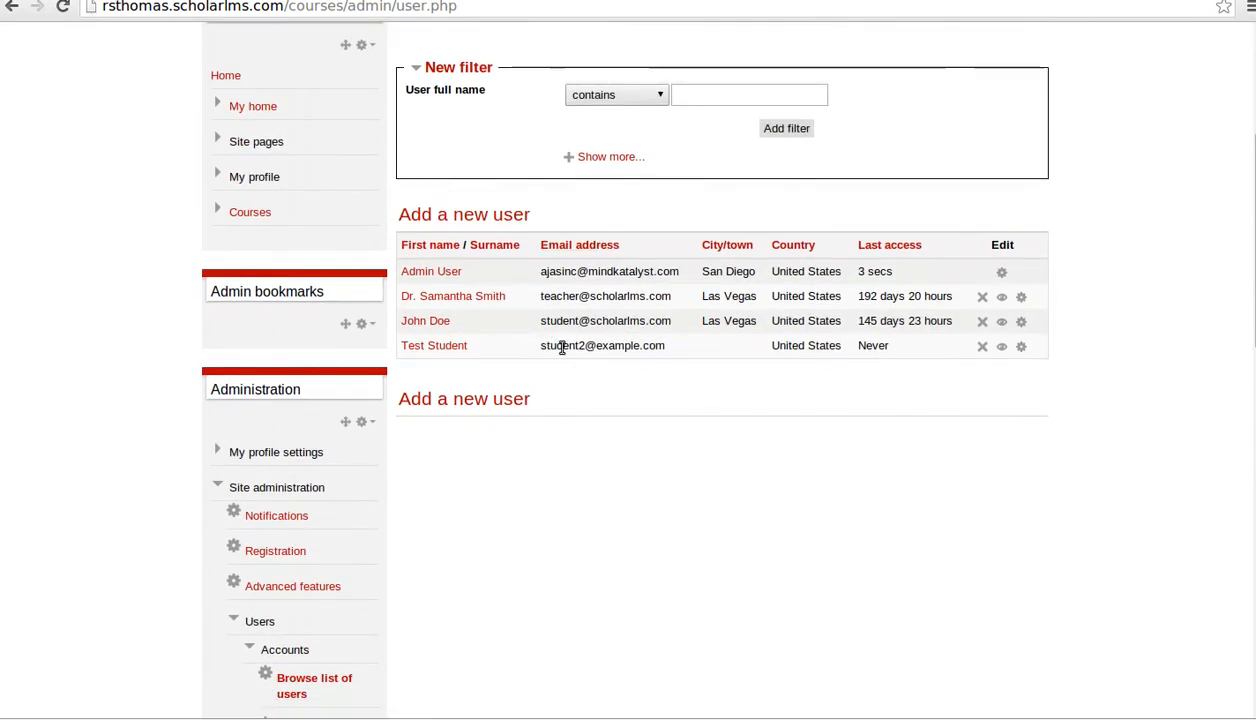
scroll(522, 425, "down", 10)
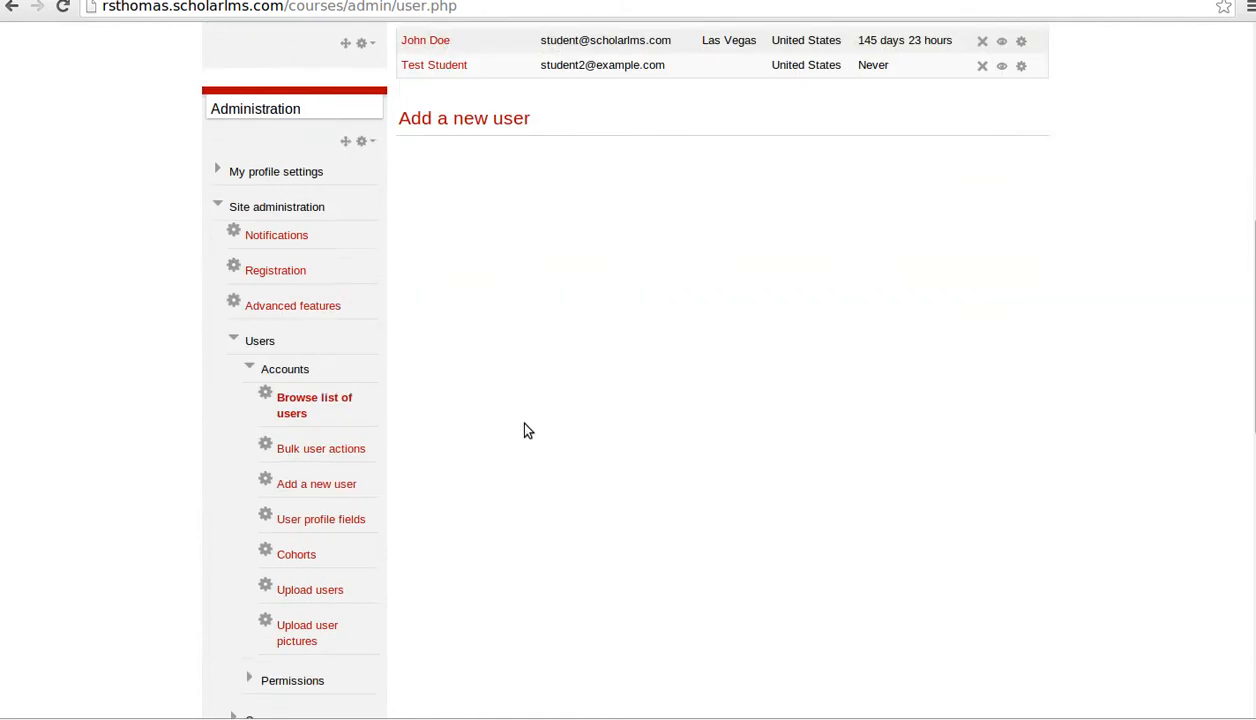
scroll(505, 406, "up", 1)
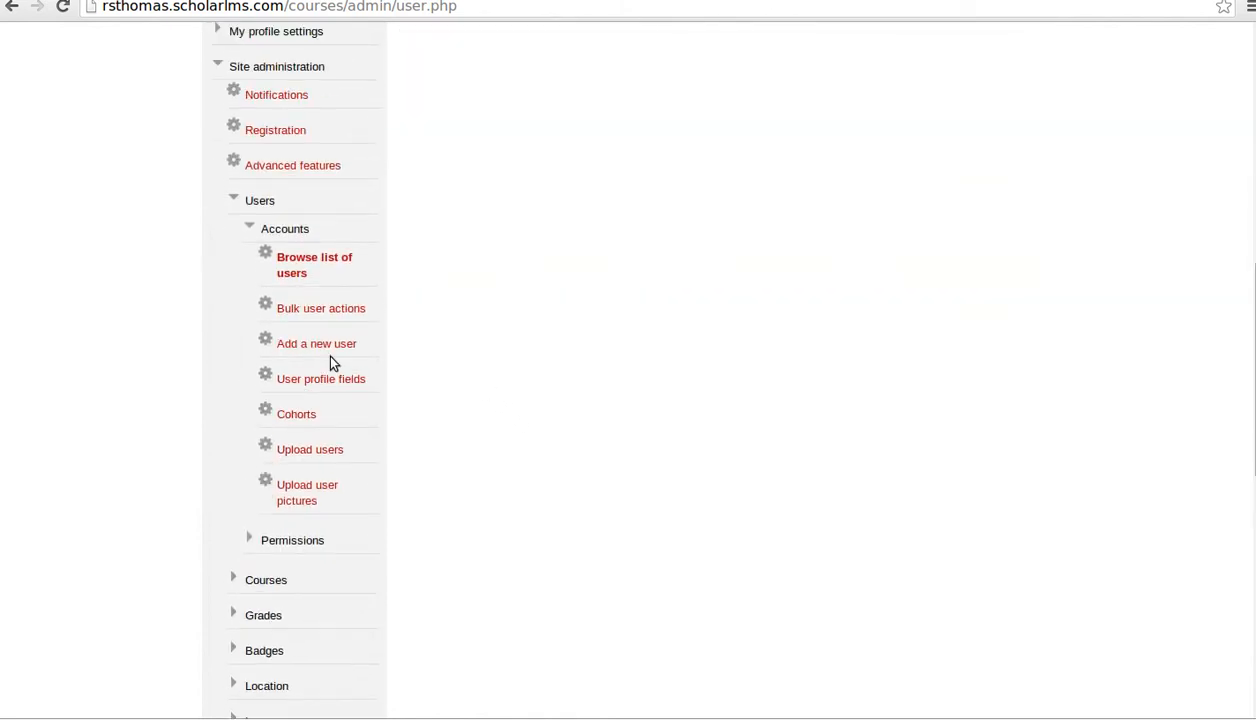
- Open Define roles under Users › Permissions and review the eight roles, Manager through Authenticated user on frontpage
left_click(250, 538)
scroll(340, 519, "down", 2)
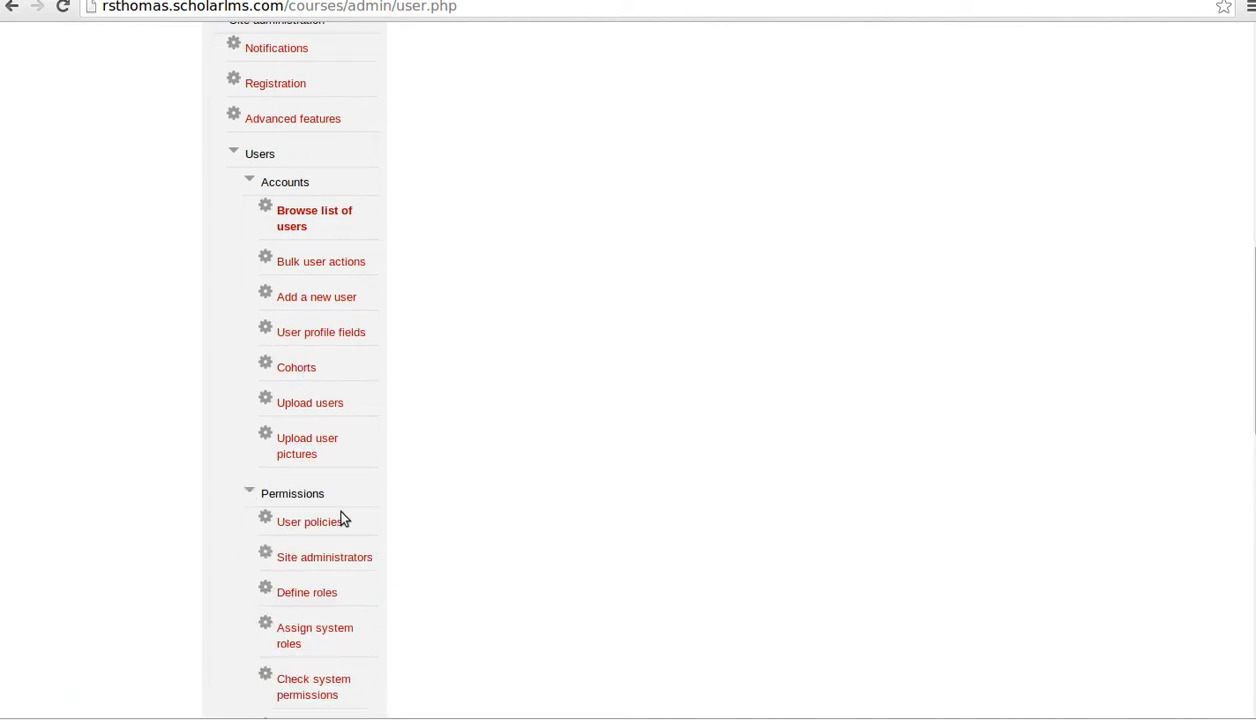
scroll(340, 519, "down", 1)
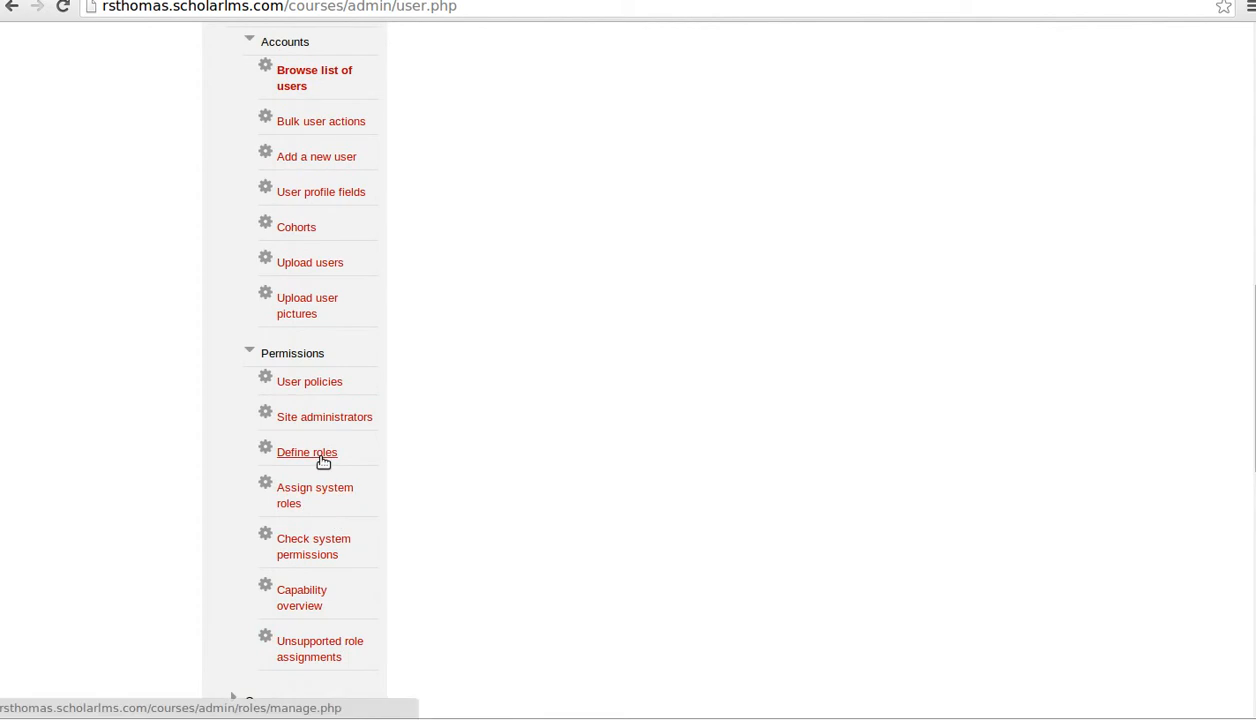
left_click(328, 457)
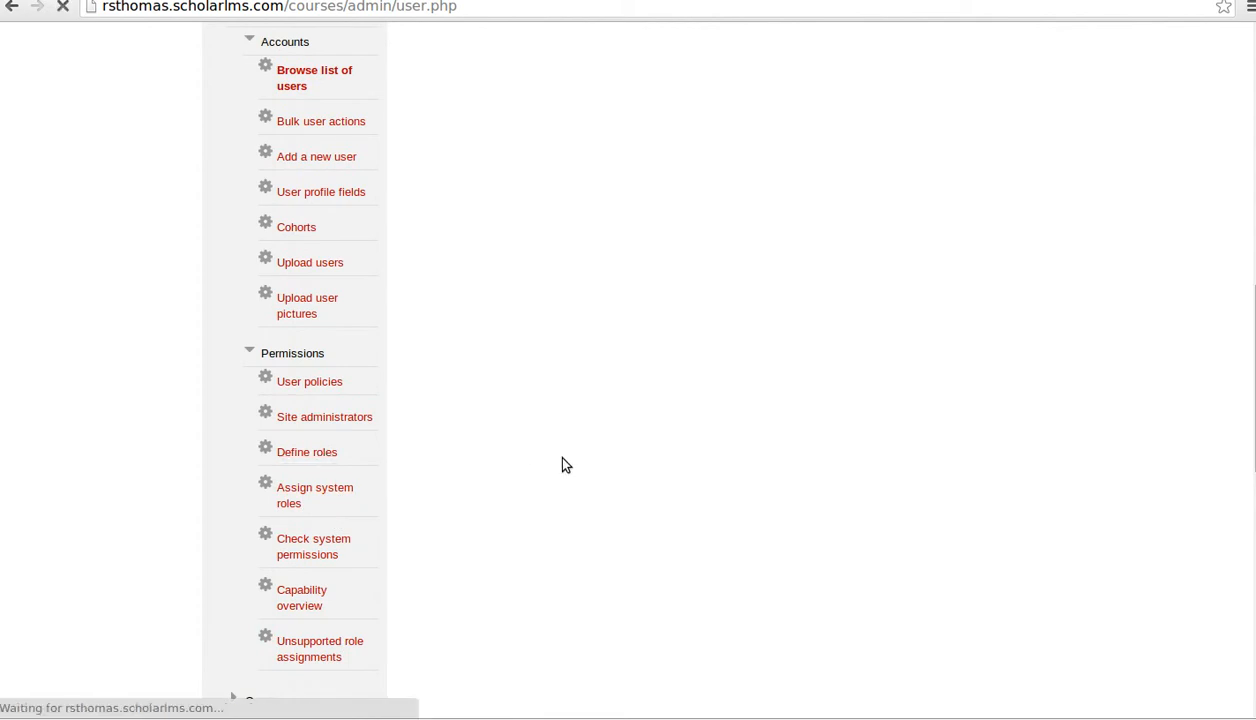
scroll(566, 463, "down", 2)
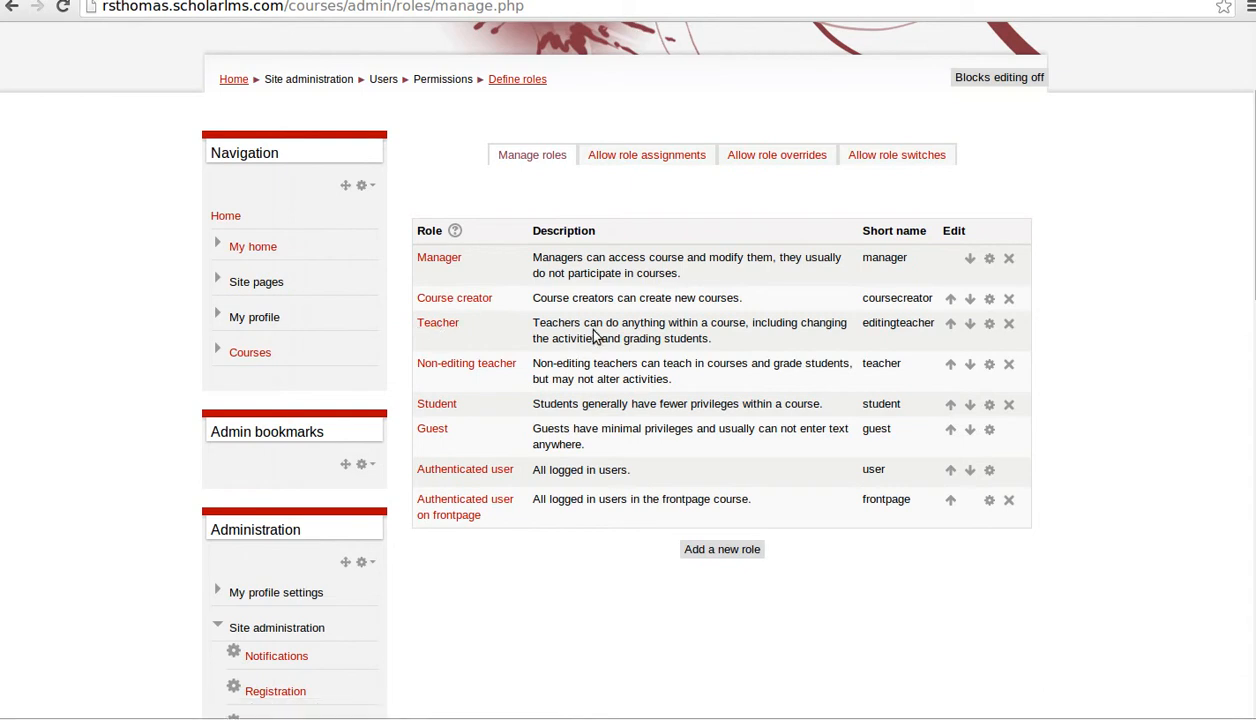
scroll(632, 370, "down", 4)
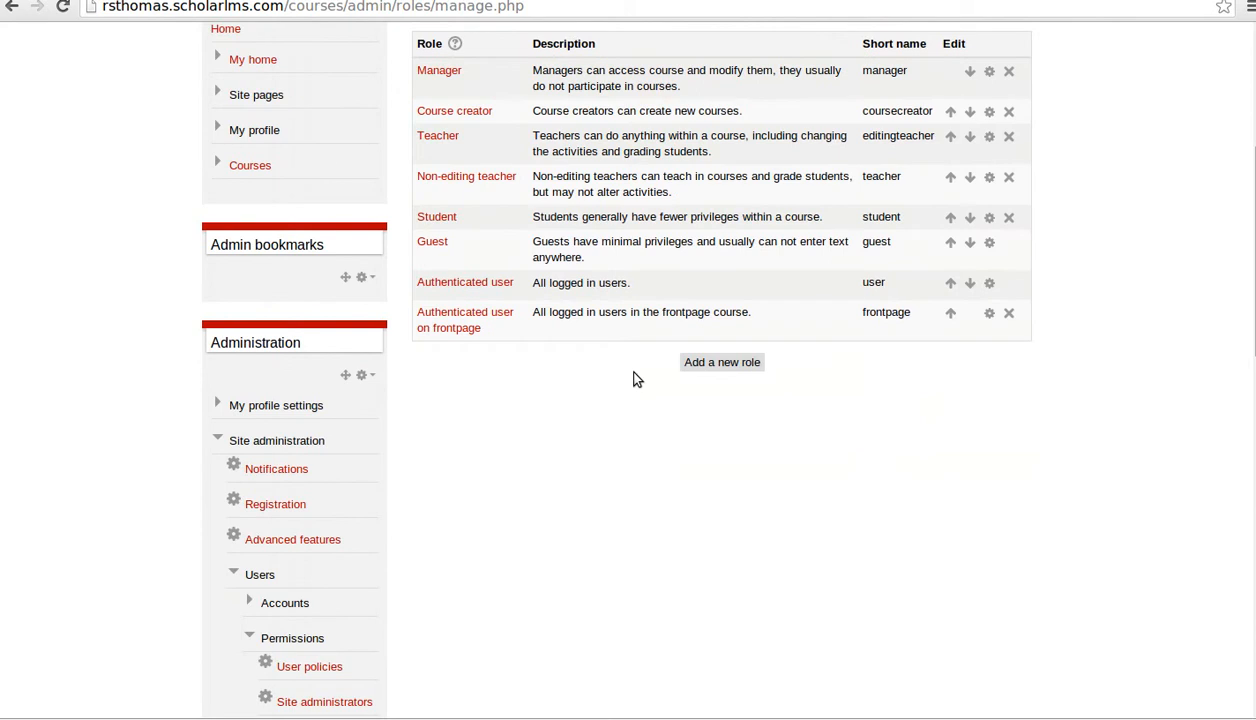
scroll(611, 406, "down", 5)
scroll(676, 365, "up", 4)
scroll(640, 380, "down", 5)
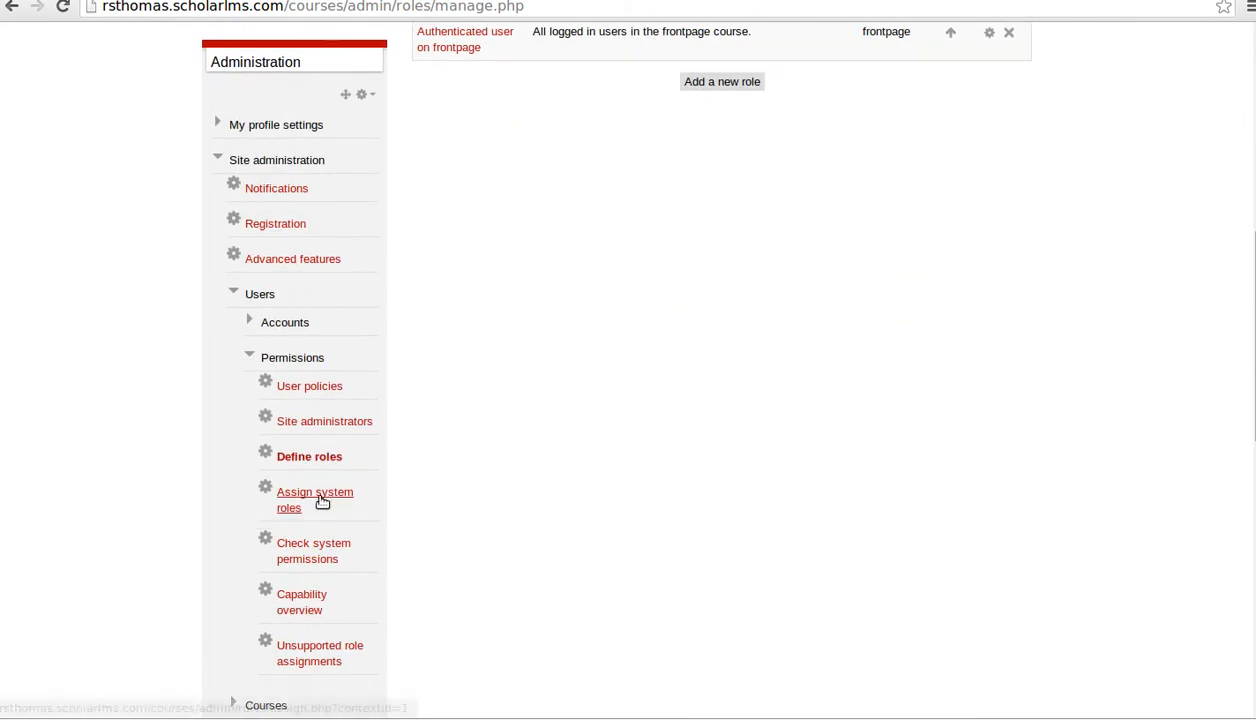
scroll(532, 258, "up", 5)
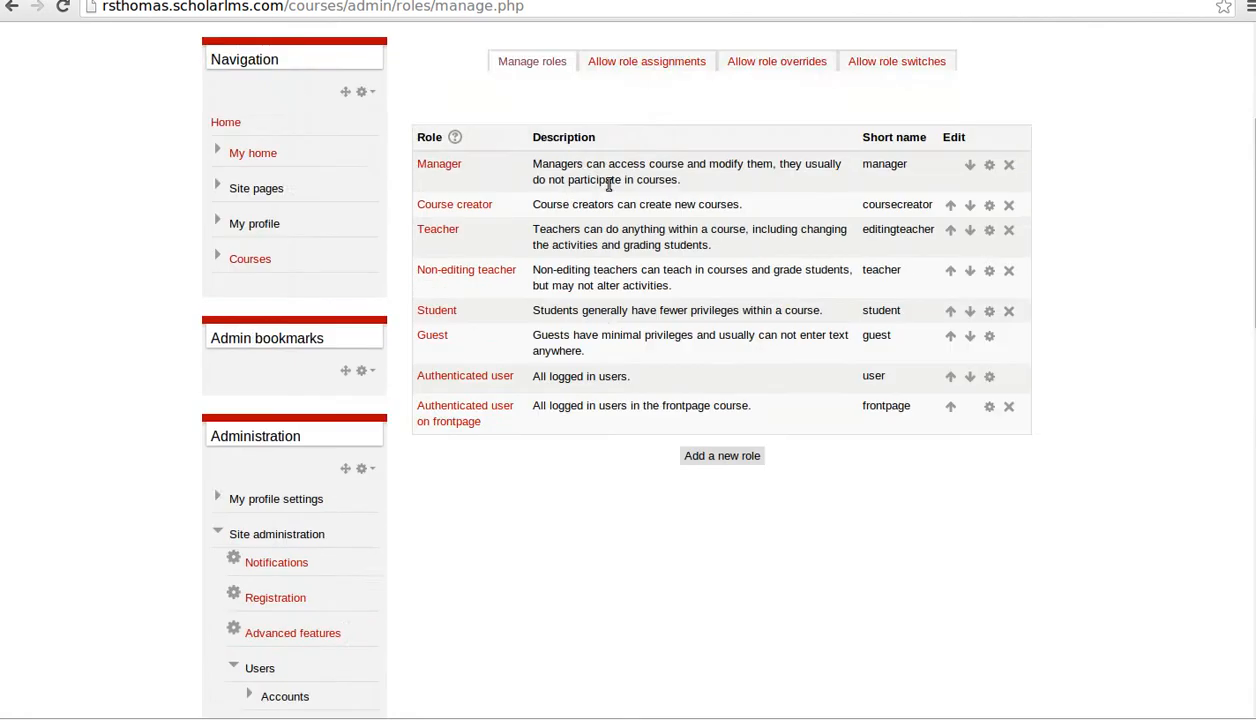
scroll(588, 240, "down", 2)
scroll(690, 290, "down", 6)
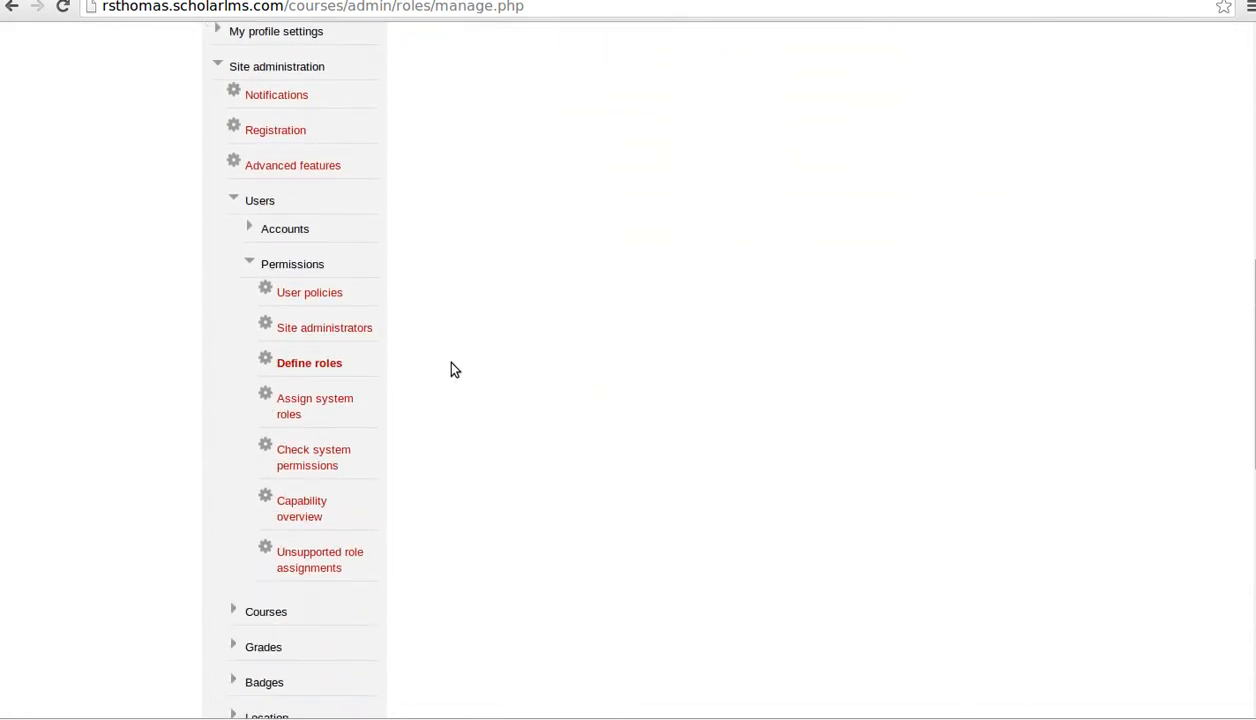
- Open Assign system roles and go to the user assignment page for Course creator
left_click(324, 405)
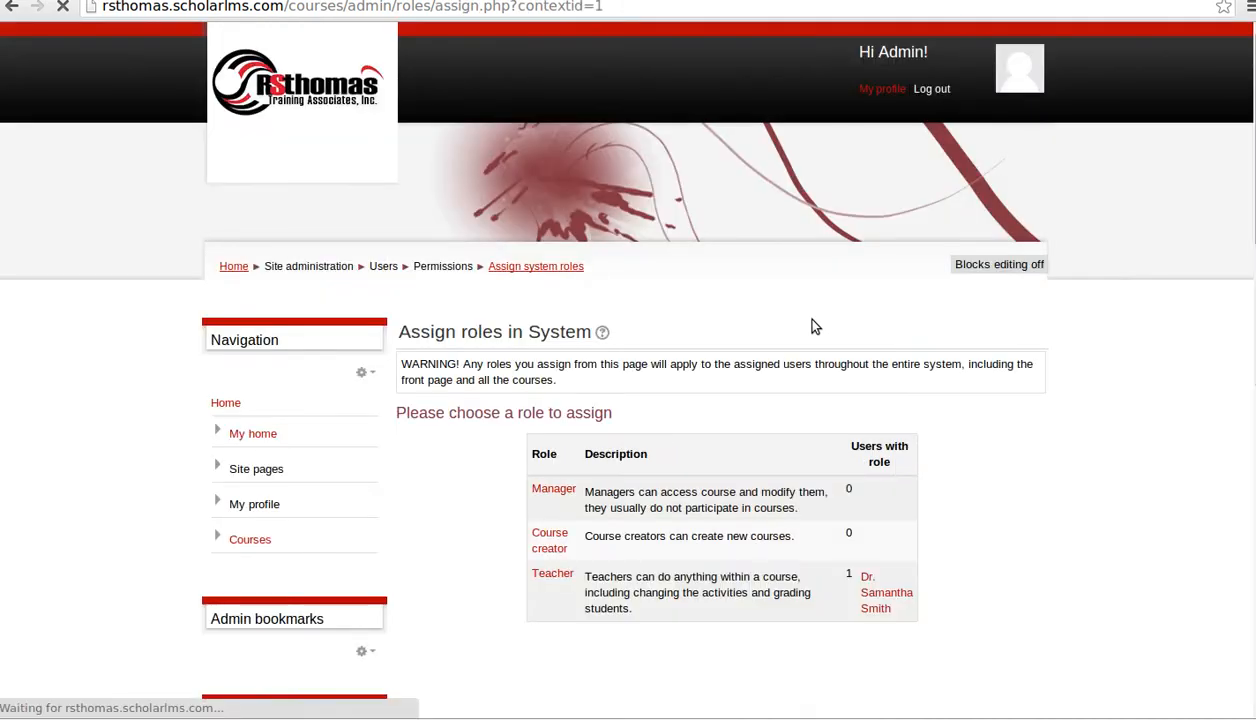
scroll(815, 326, "down", 3)
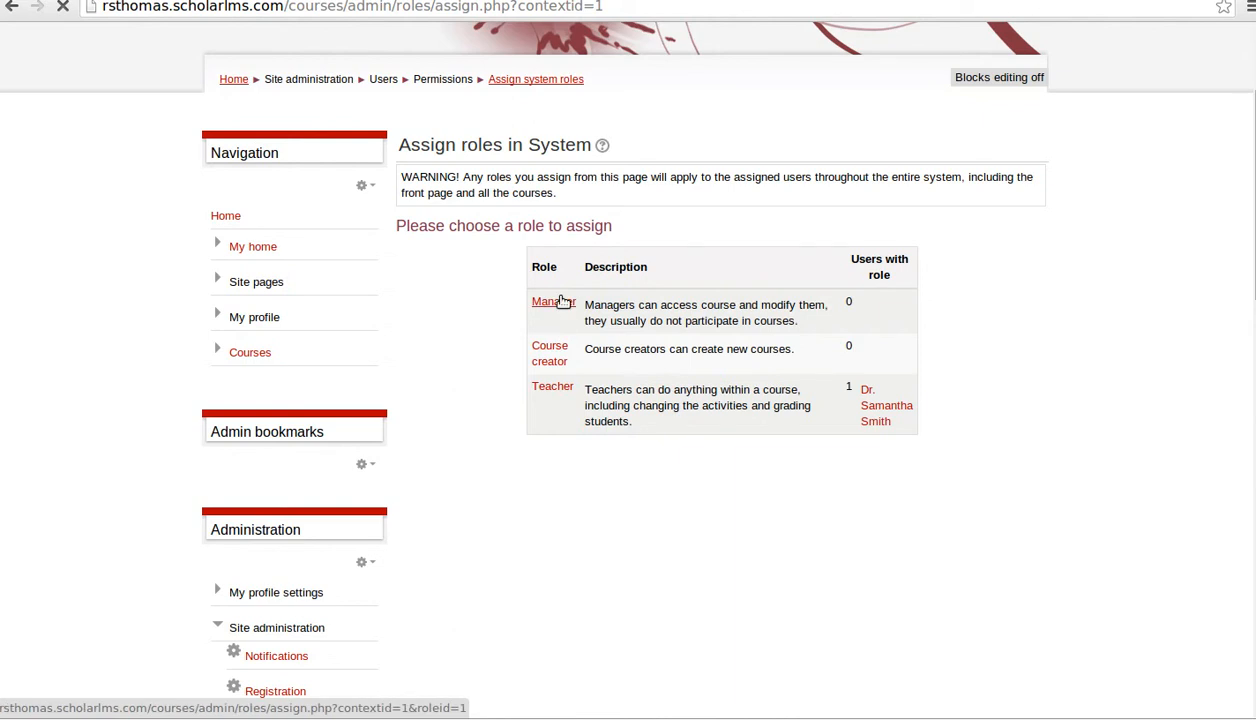
left_click(560, 302)
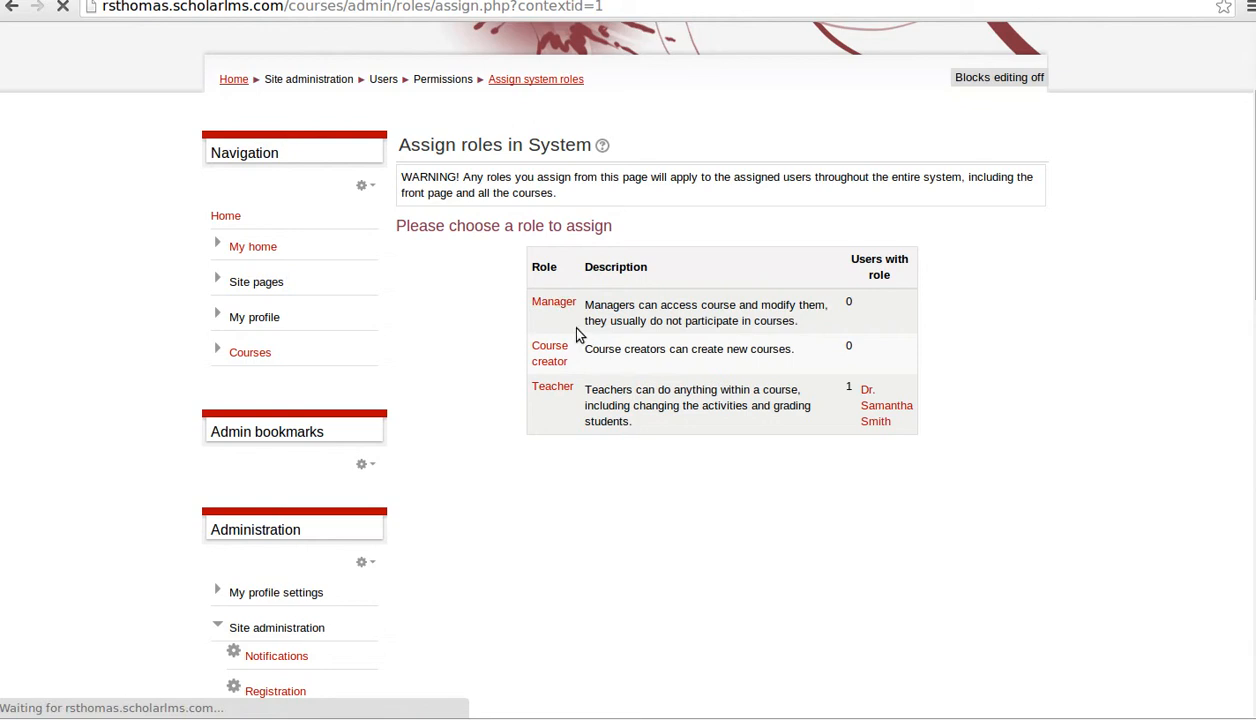
left_click(62, 6)
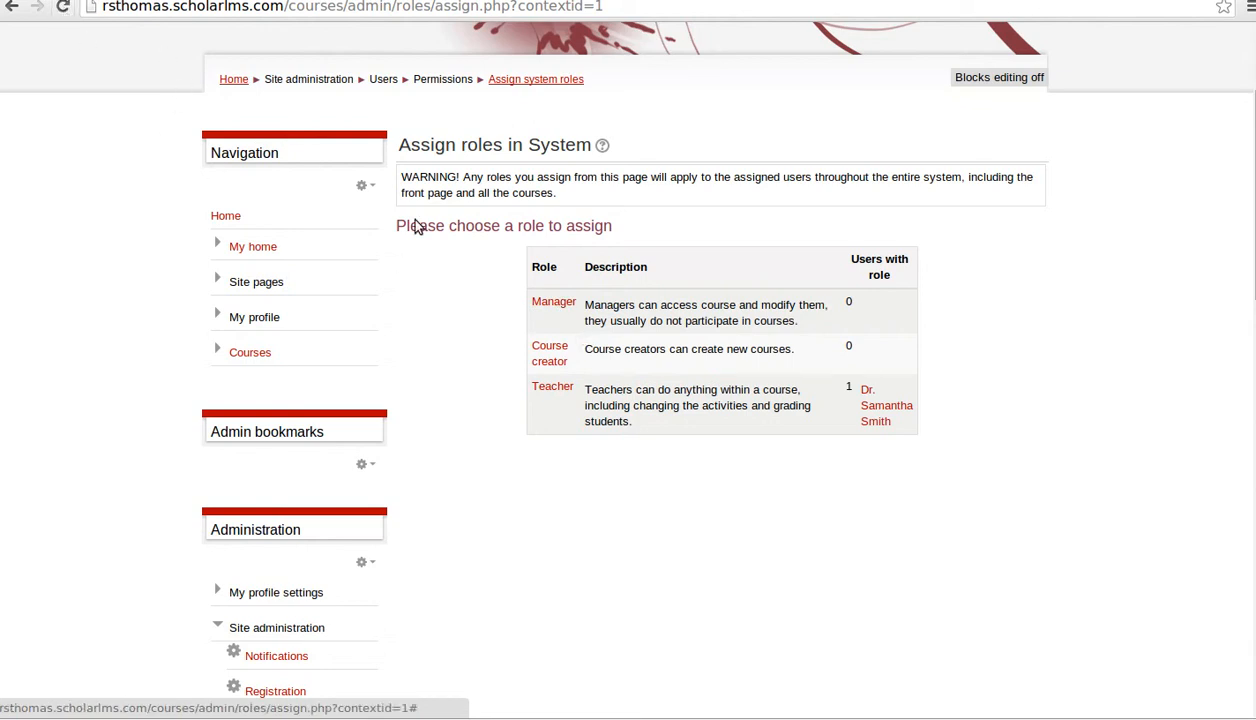
left_click(556, 354)
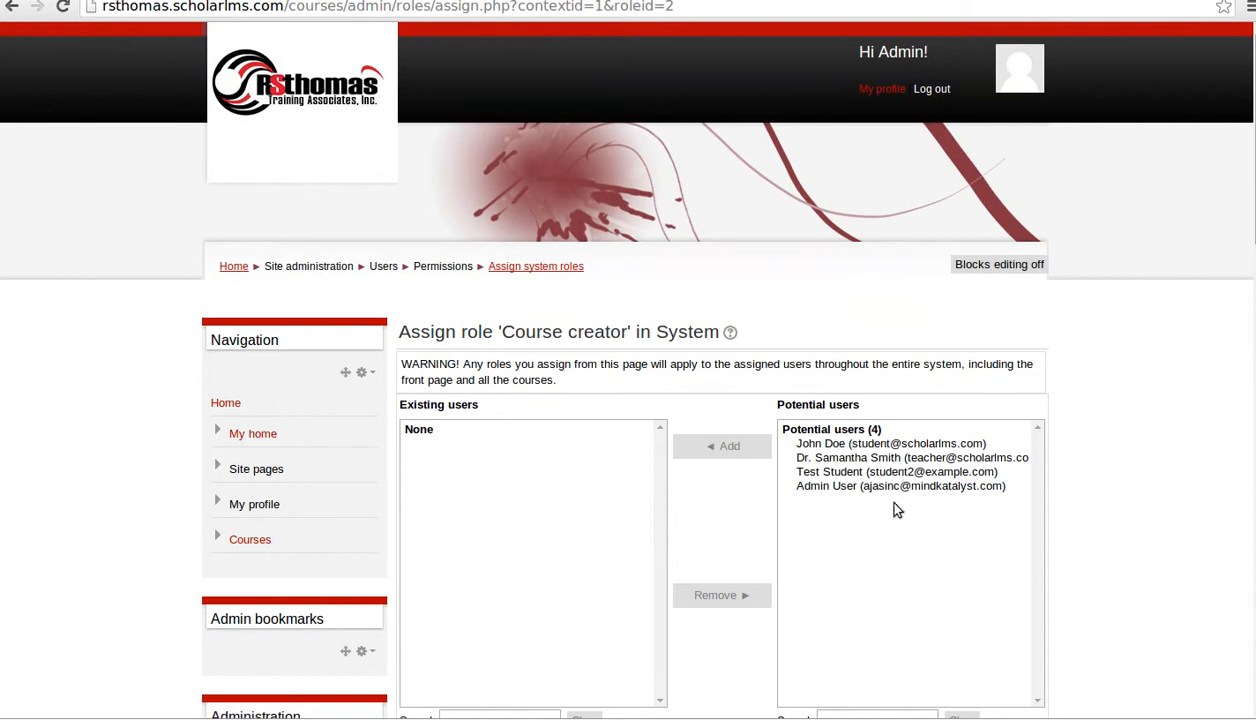
- Add the teacher from Potential users to the system-wide Course creator role
scroll(894, 513, "down", 4)
left_click(871, 488)
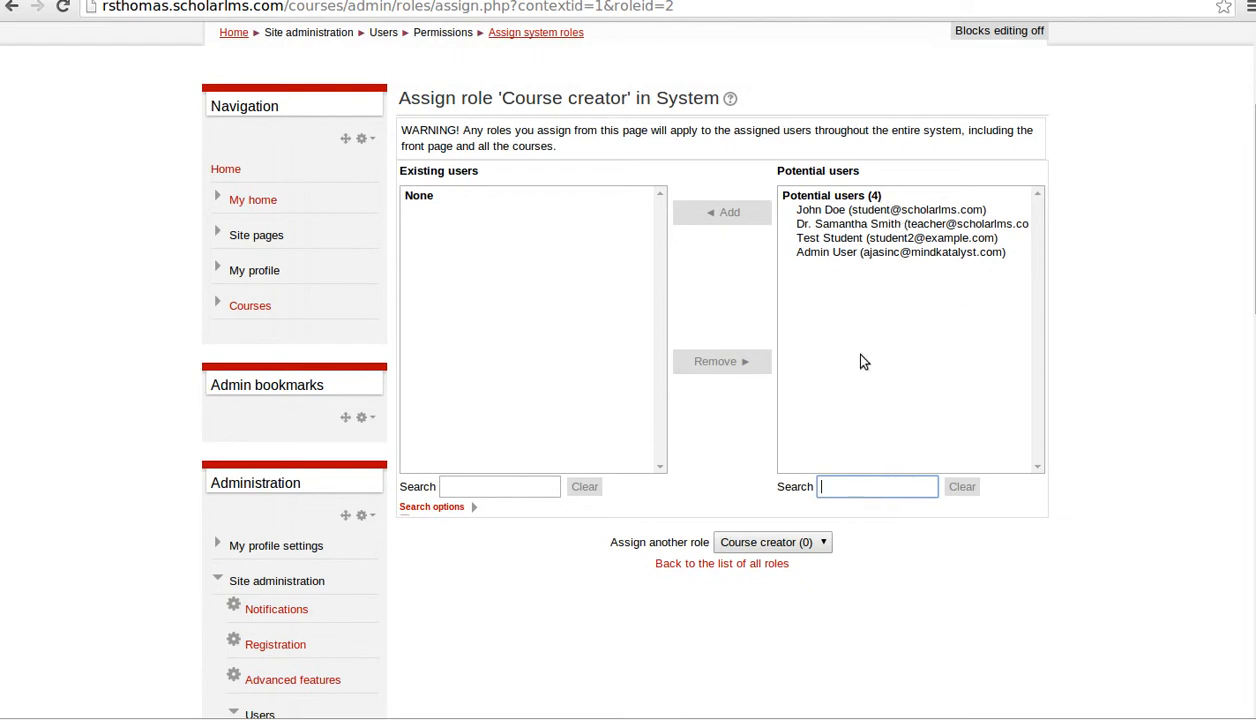
scroll(877, 325, "up", 2)
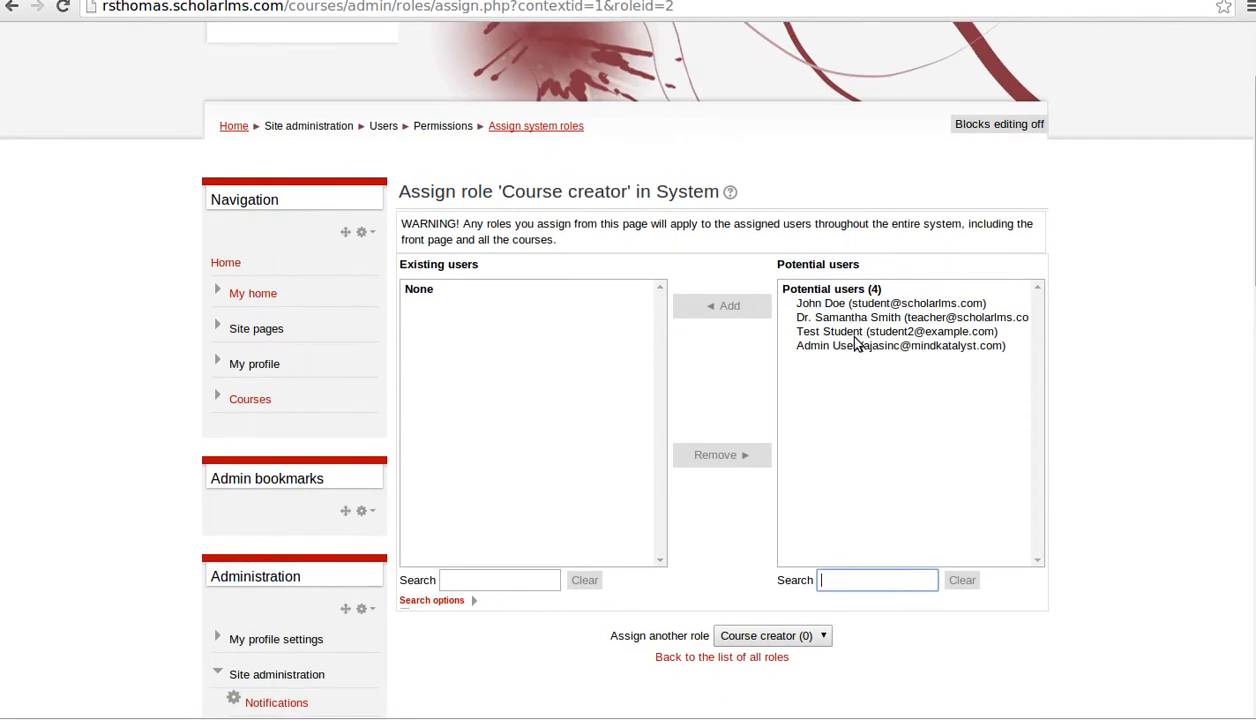
type("stu")
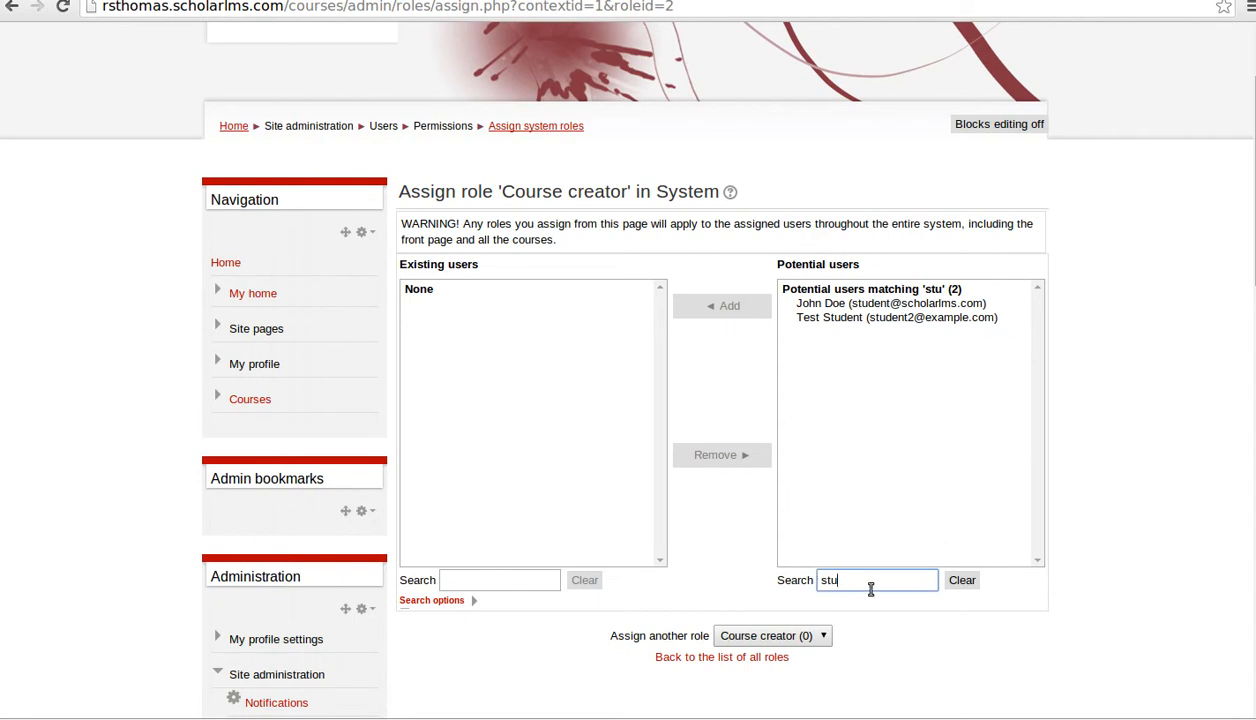
key("BackSpace")
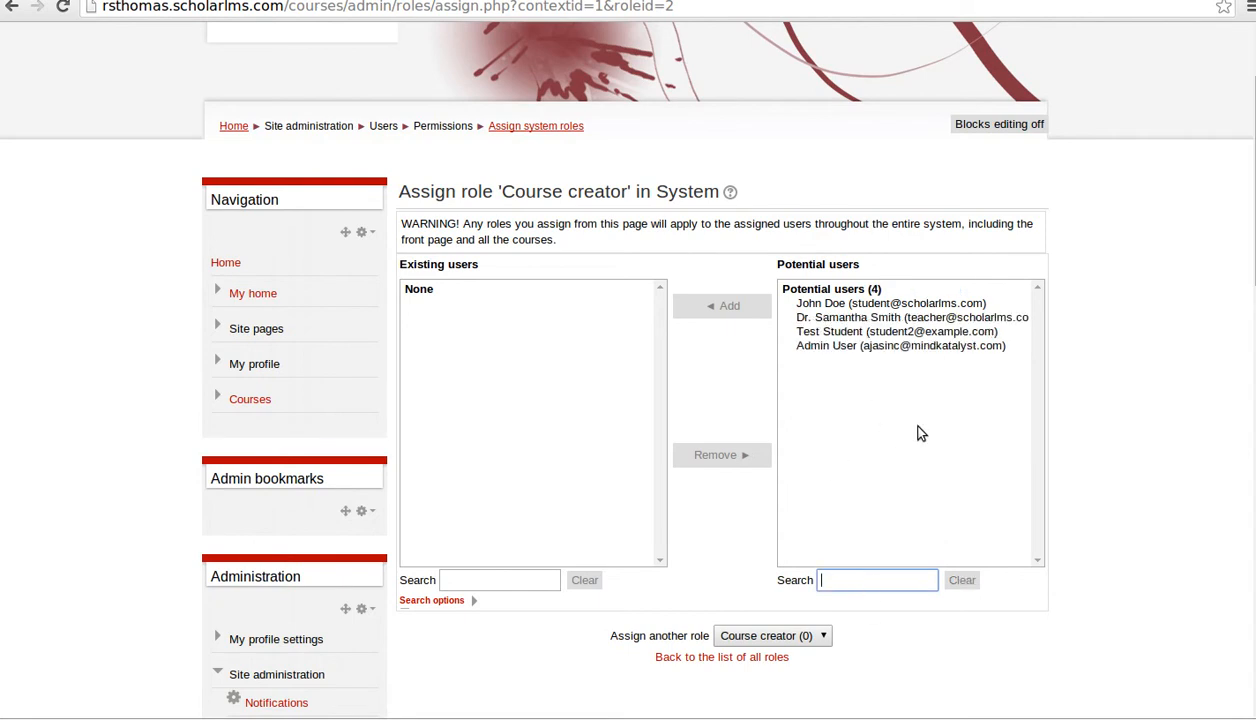
left_click(890, 318)
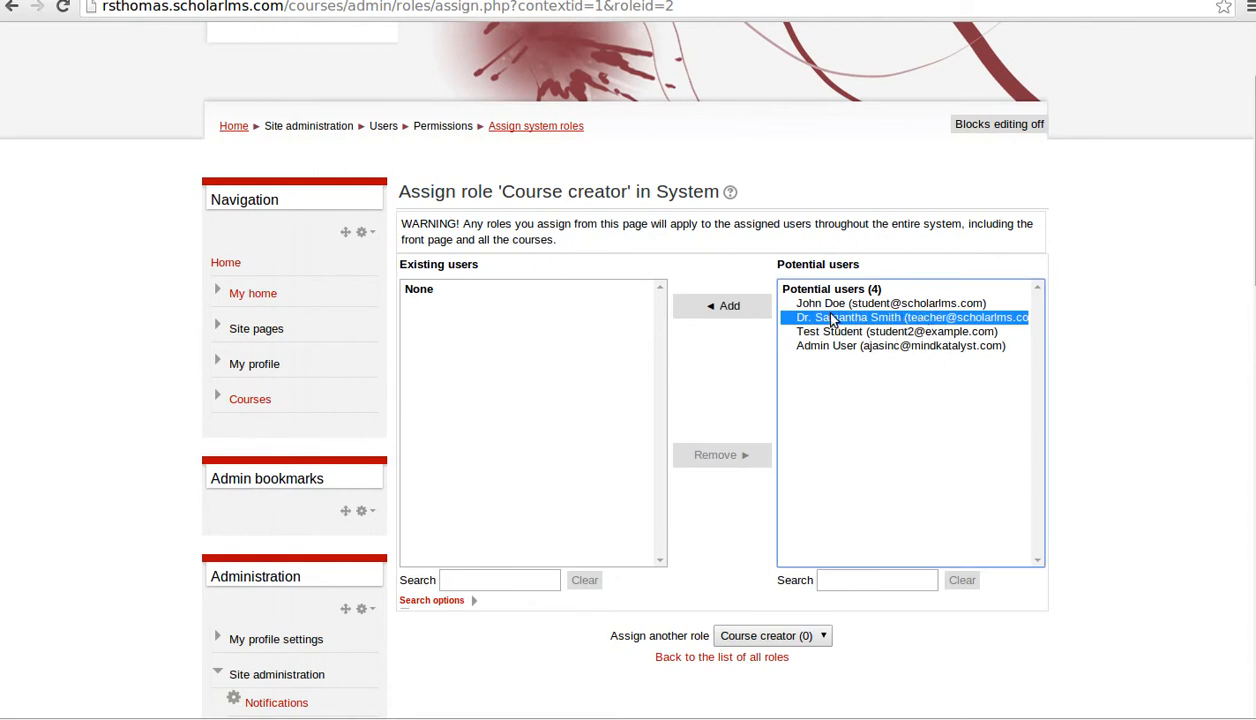
left_click(756, 316)
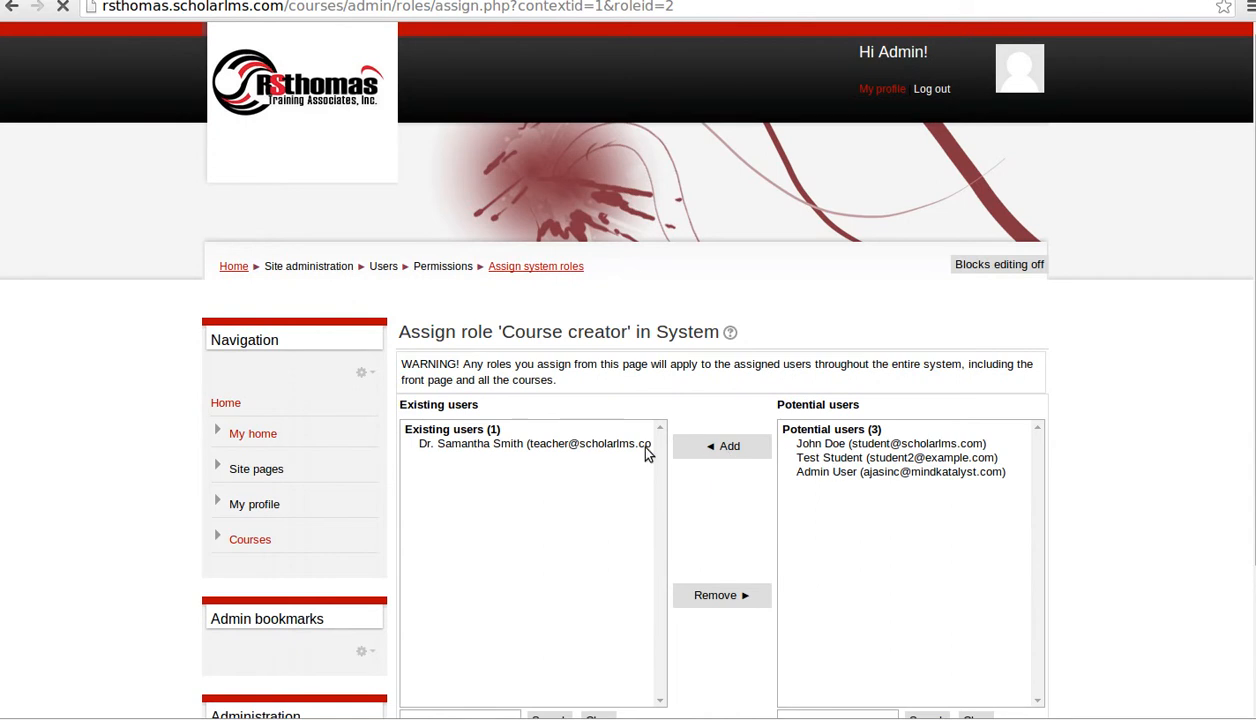
scroll(603, 468, "down", 2)
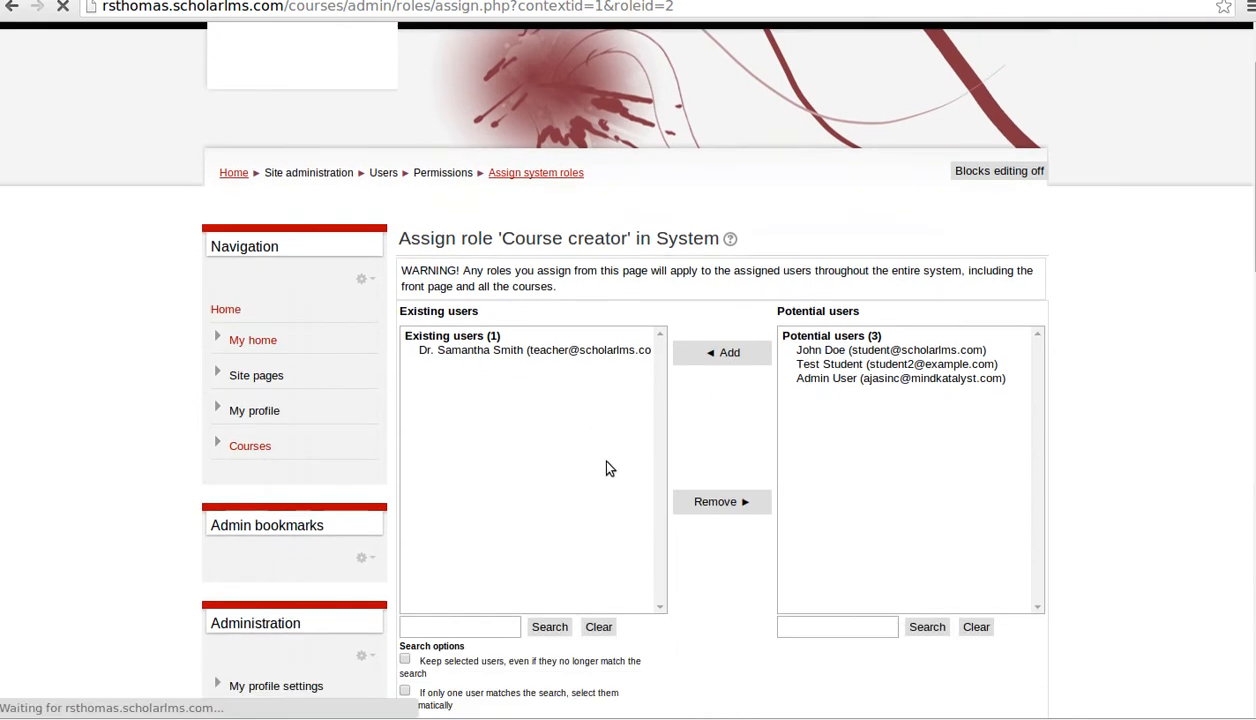
scroll(631, 372, "down", 3)
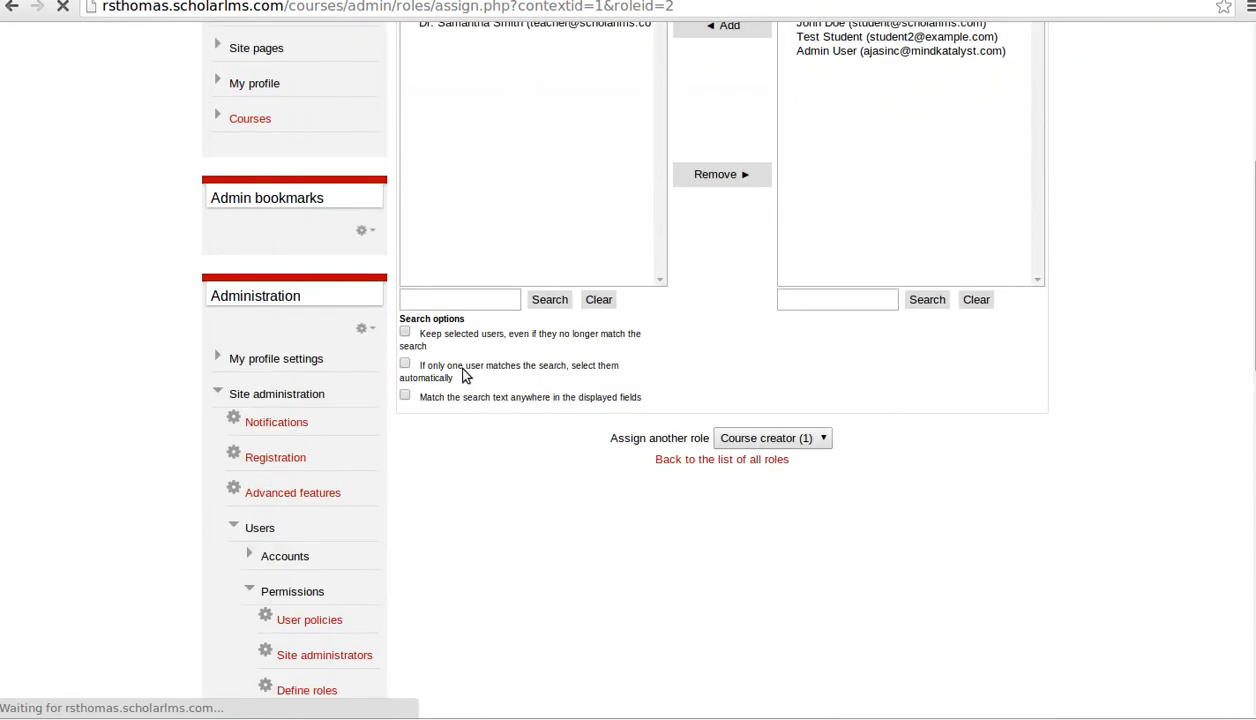
scroll(638, 386, "up", 2)
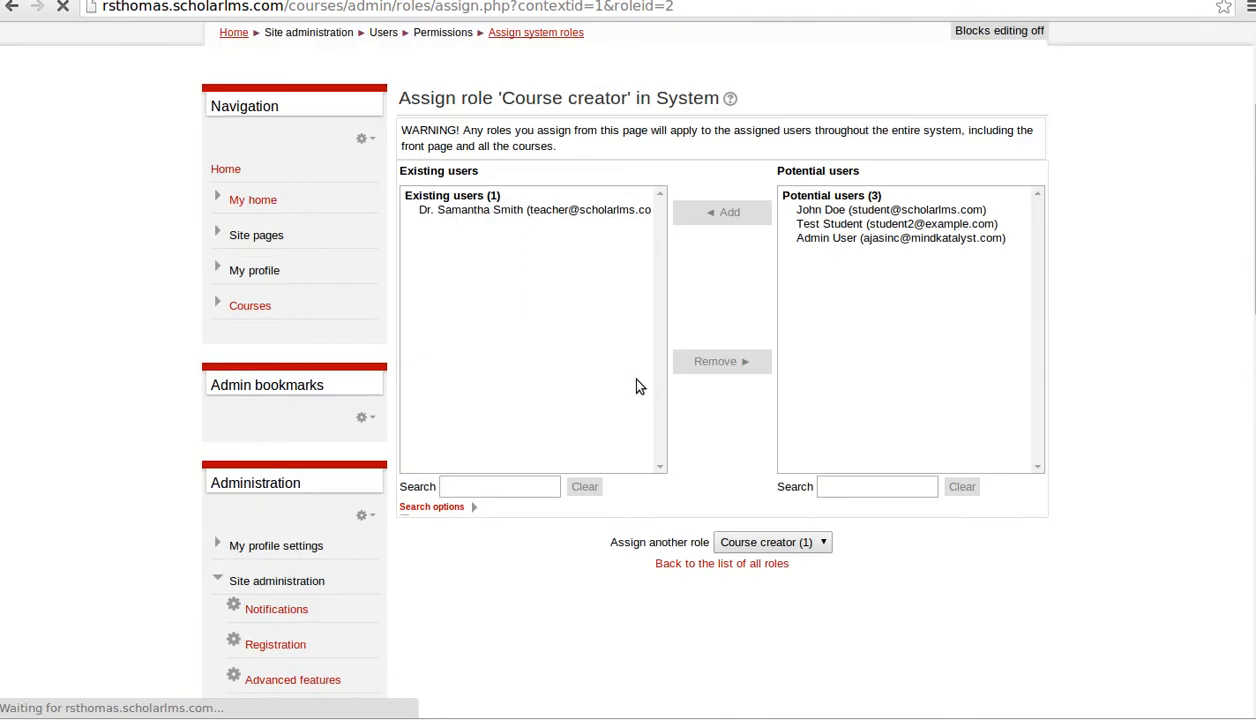
scroll(580, 477, "down", 2)
scroll(587, 467, "down", 1)
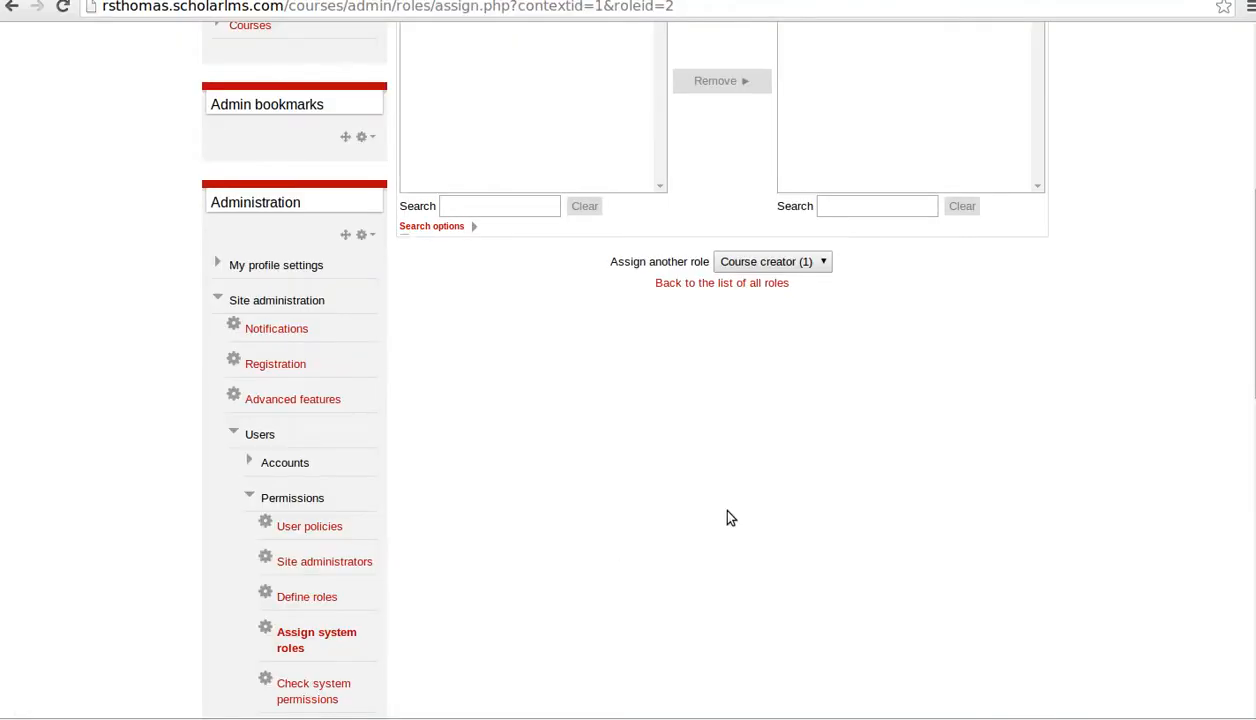
scroll(726, 515, "up", 5)
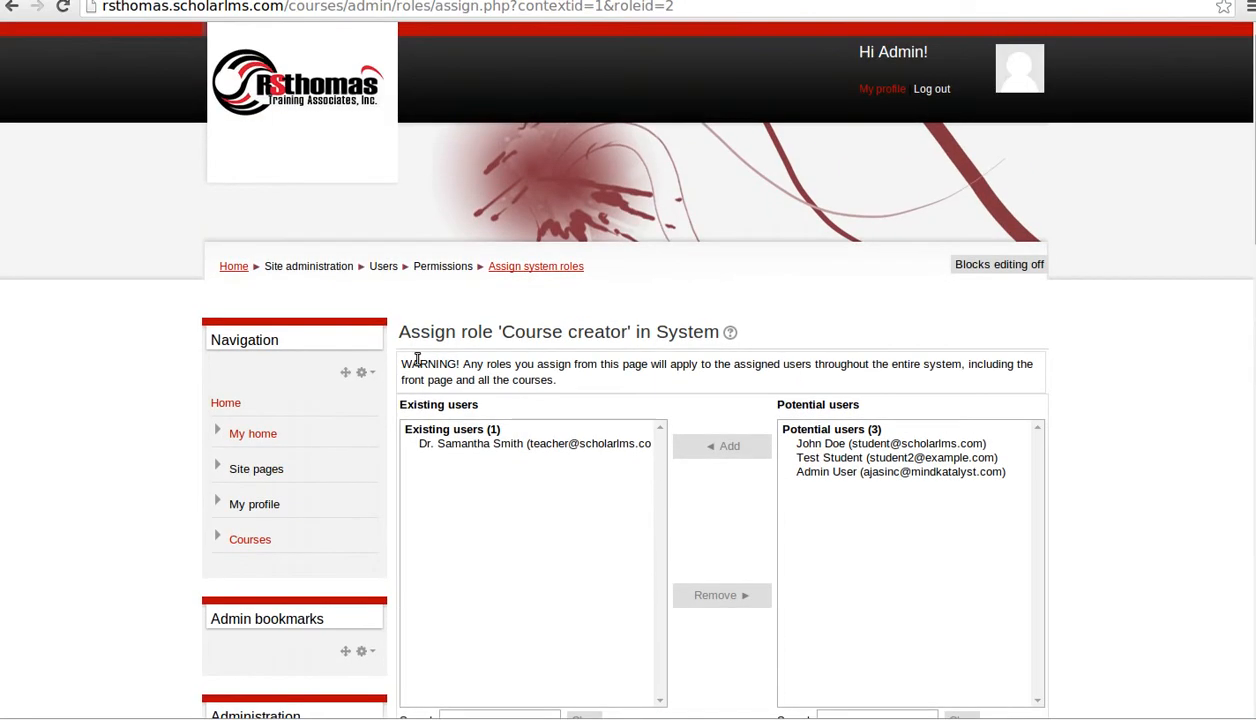
- Return to the site home page and scroll through it
left_click(228, 267)
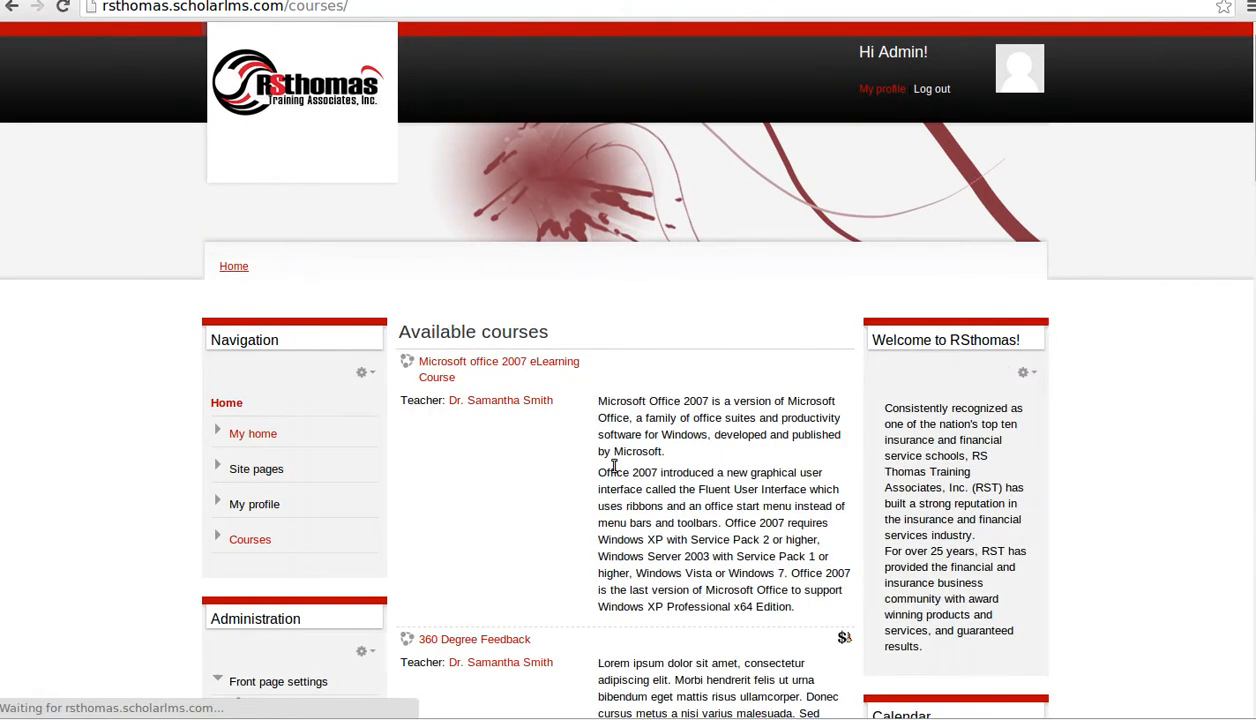
scroll(722, 447, "down", 1)
scroll(722, 447, "down", 1)
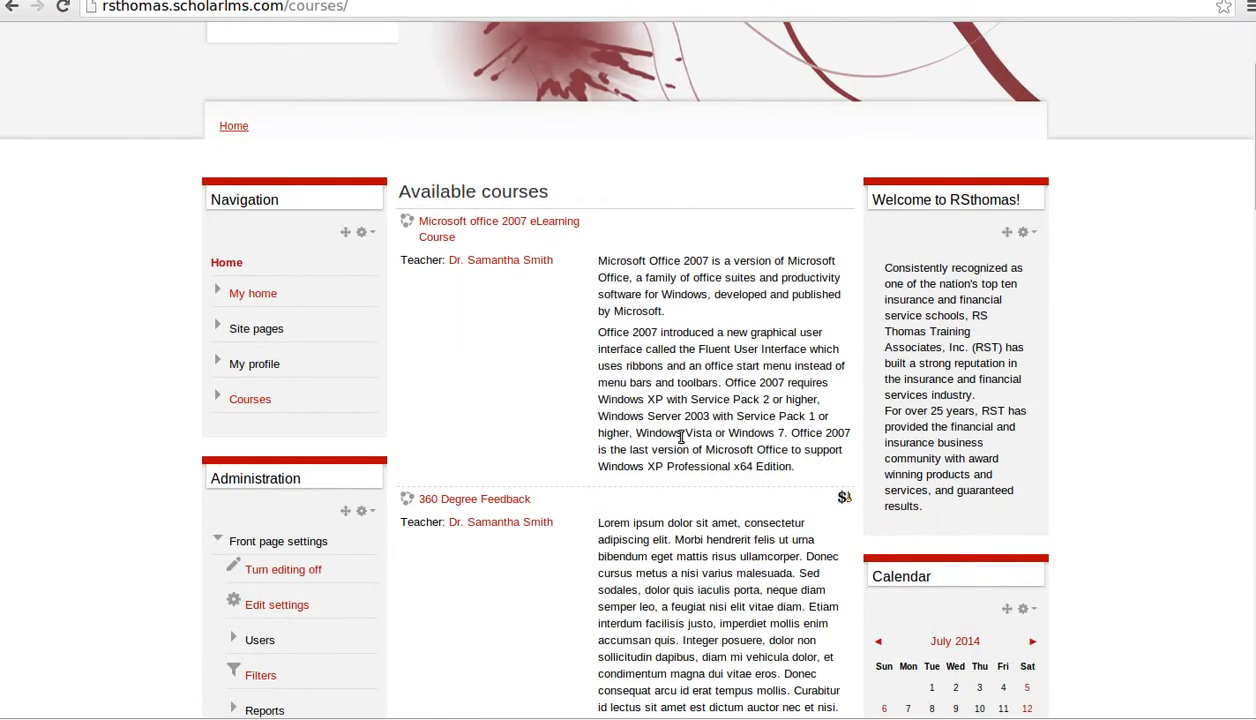
scroll(675, 448, "down", 10)
scroll(669, 454, "down", 8)
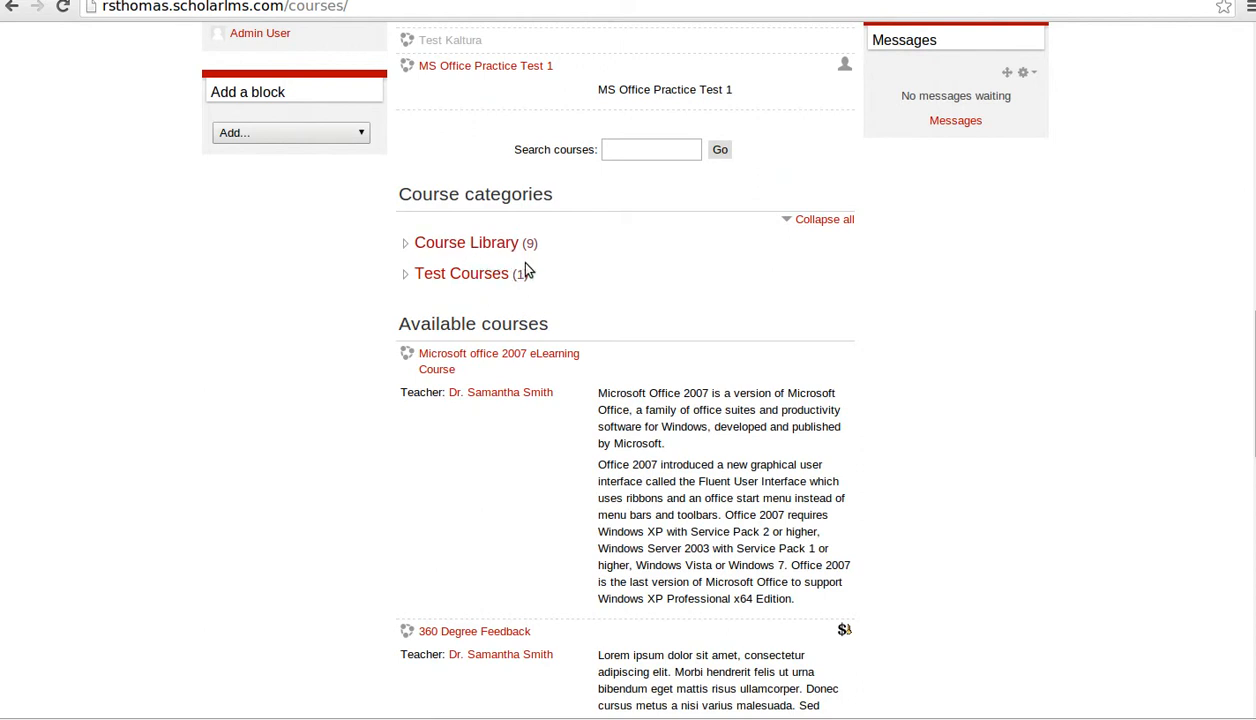
scroll(653, 608, "down", 5)
scroll(697, 377, "up", 5)
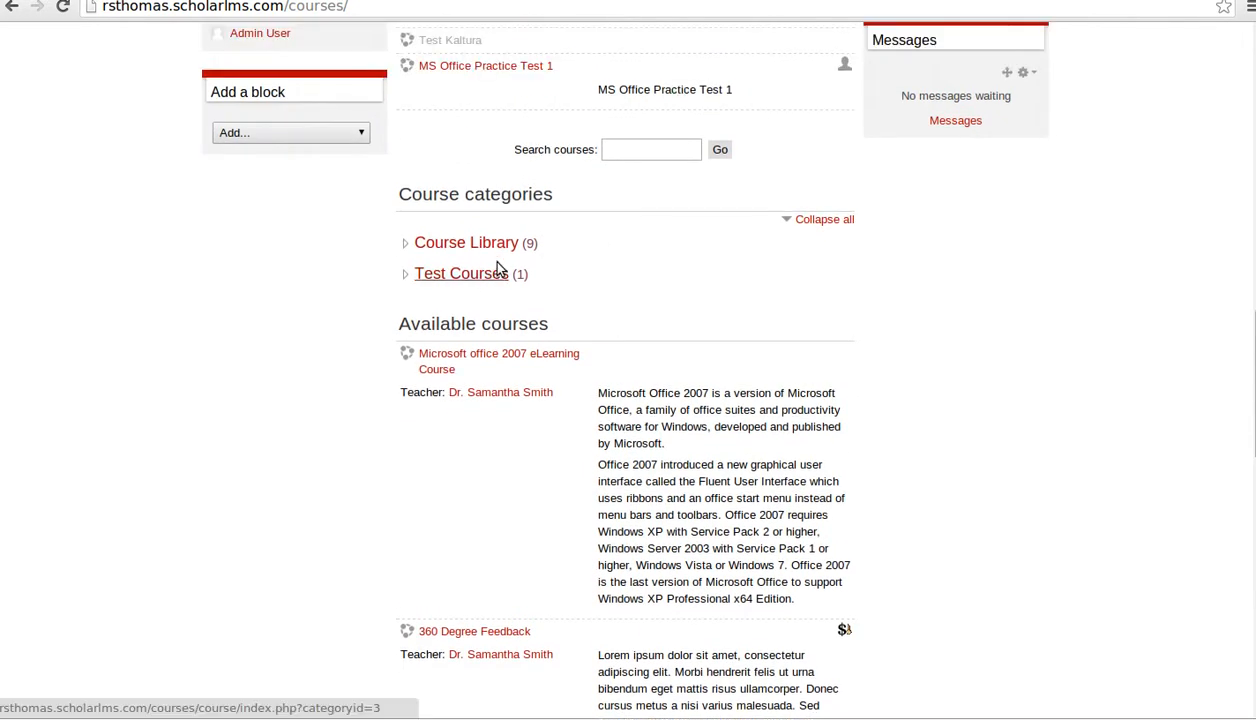
scroll(601, 285, "up", 1)
scroll(490, 396, "up", 9)
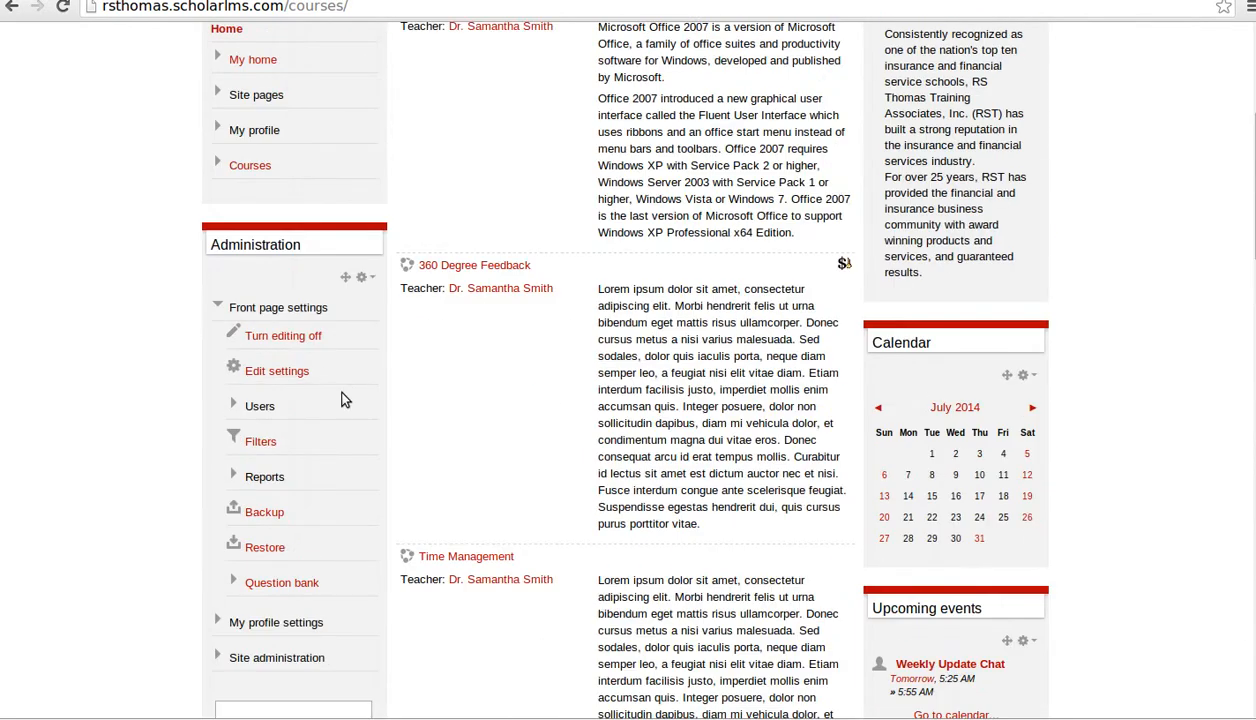
scroll(340, 385, "down", 4)
- Open Site administration › Courses › Manage courses and categories
left_click(218, 284)
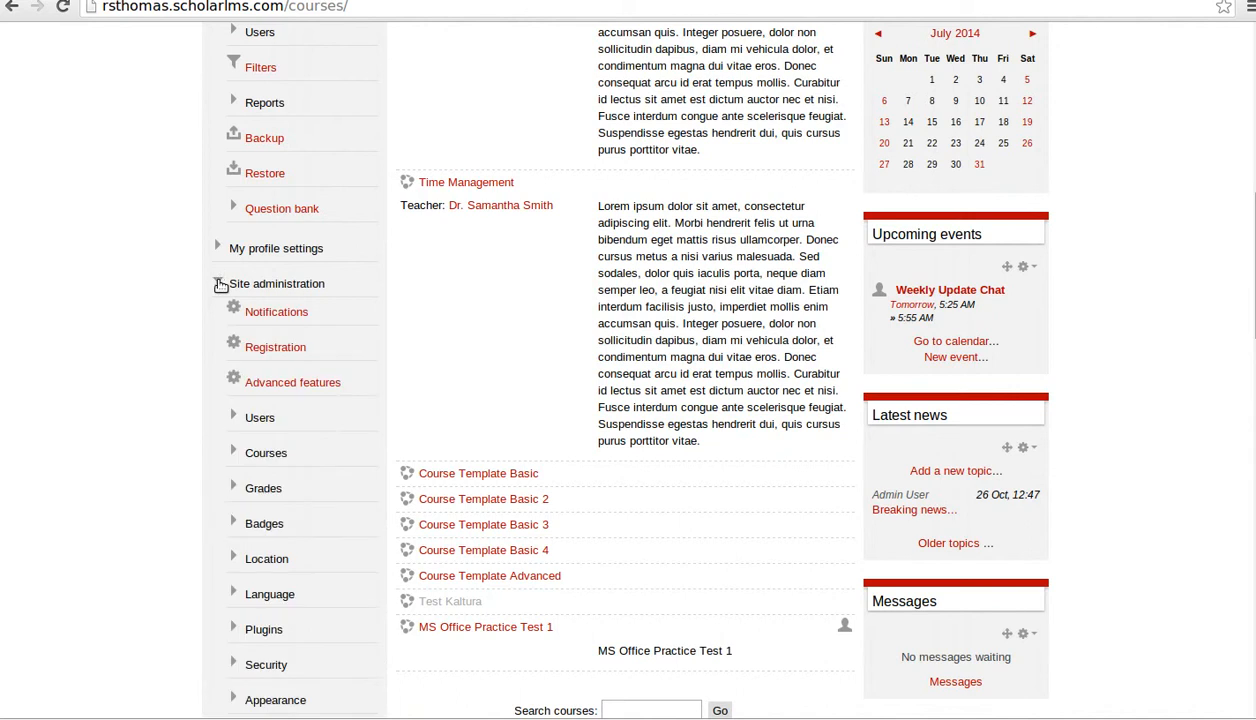
left_click(232, 453)
scroll(440, 435, "down", 2)
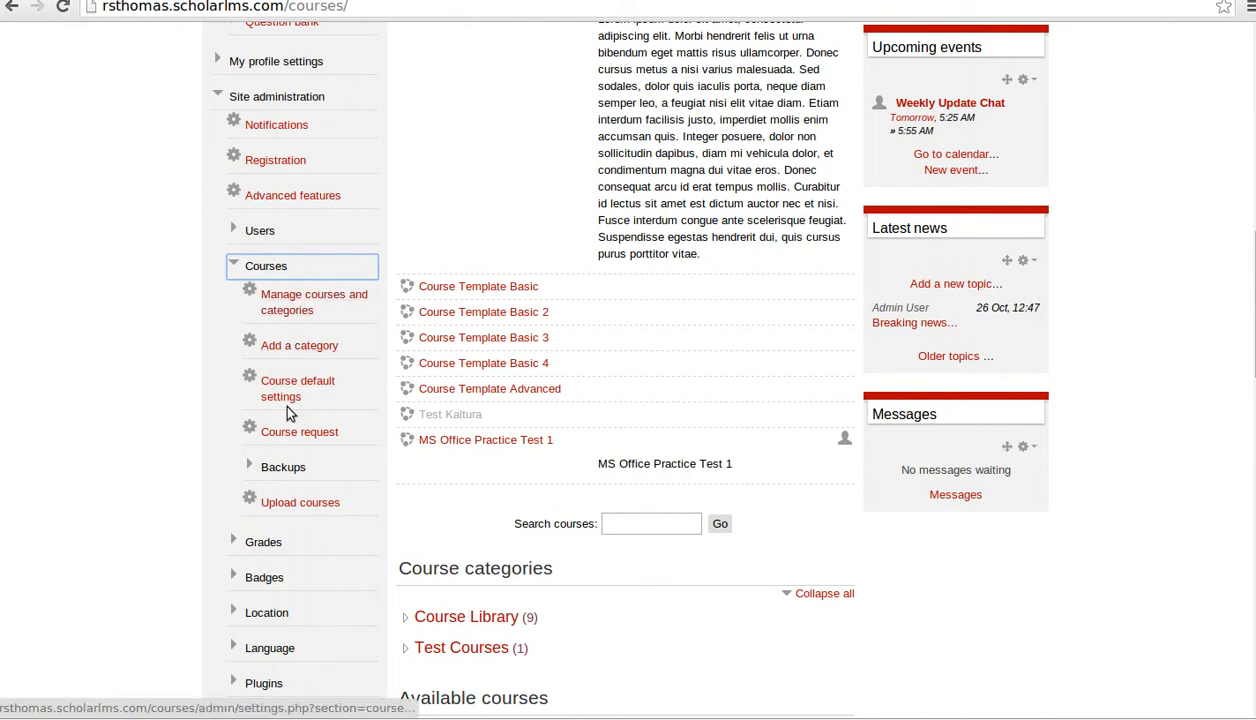
left_click(292, 309)
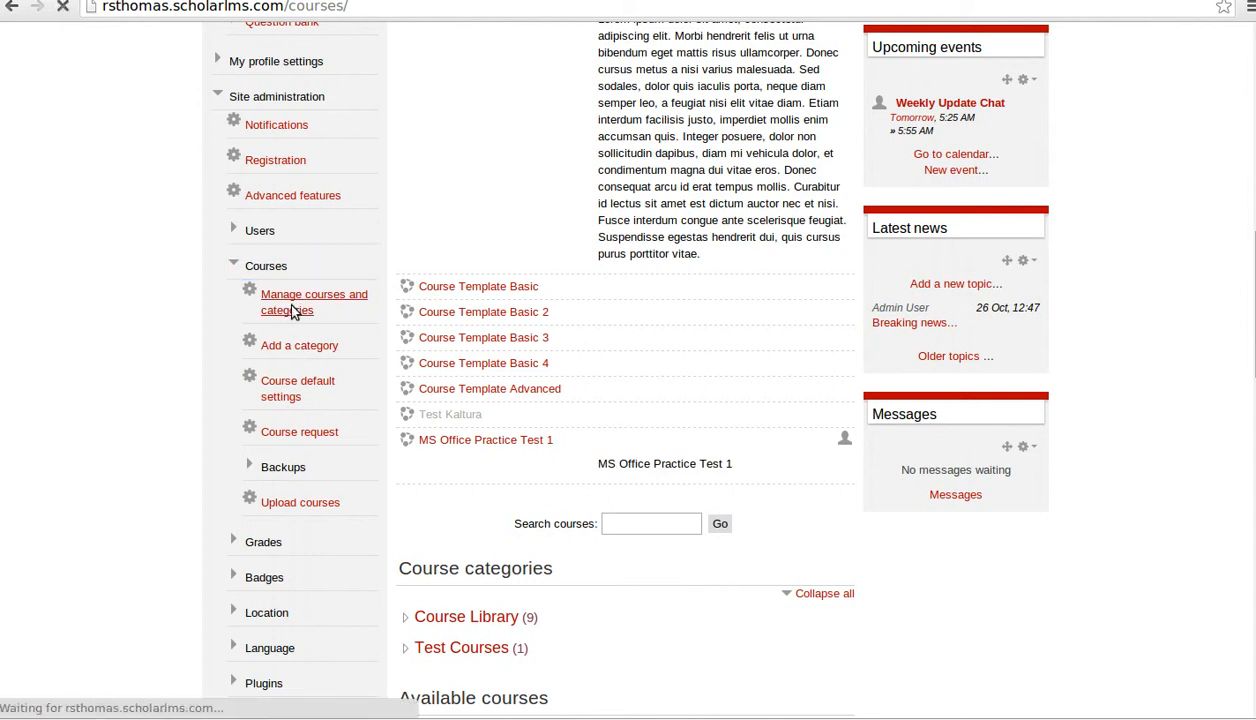
scroll(756, 362, "down", 1)
scroll(755, 362, "down", 2)
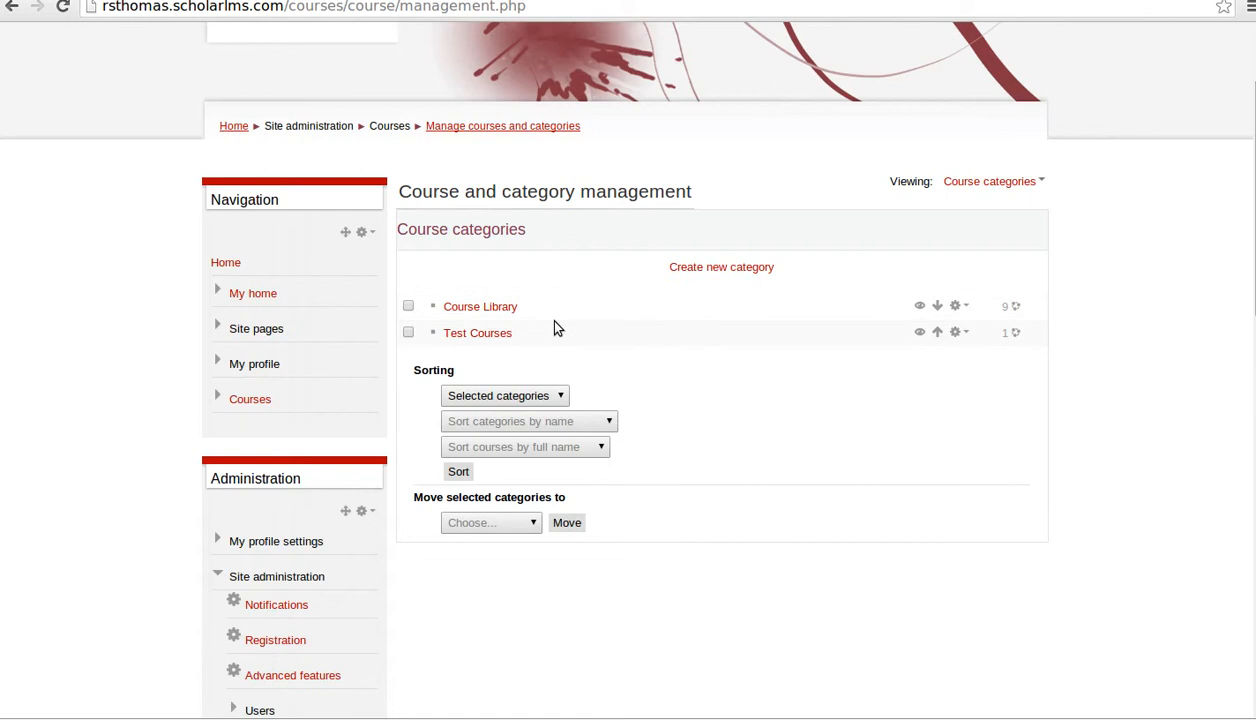
- List the Course Library courses and open Create new course in a new browser tab
left_click(491, 316)
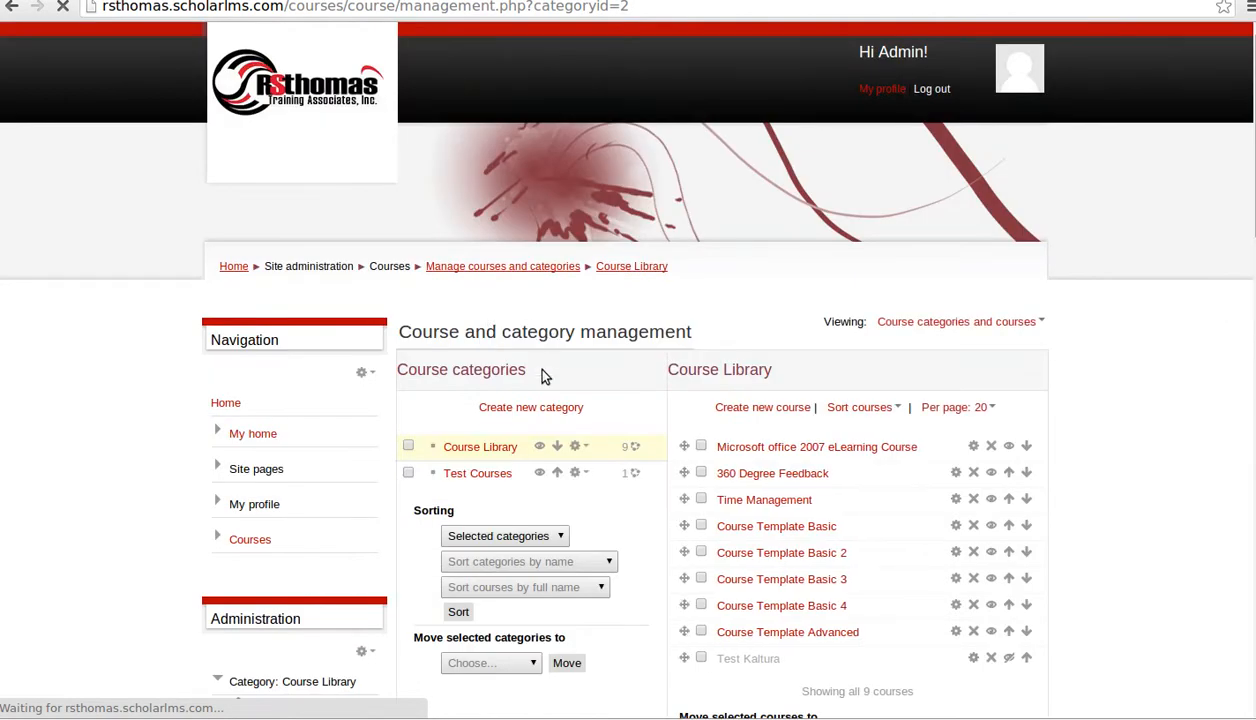
scroll(664, 477, "down", 3)
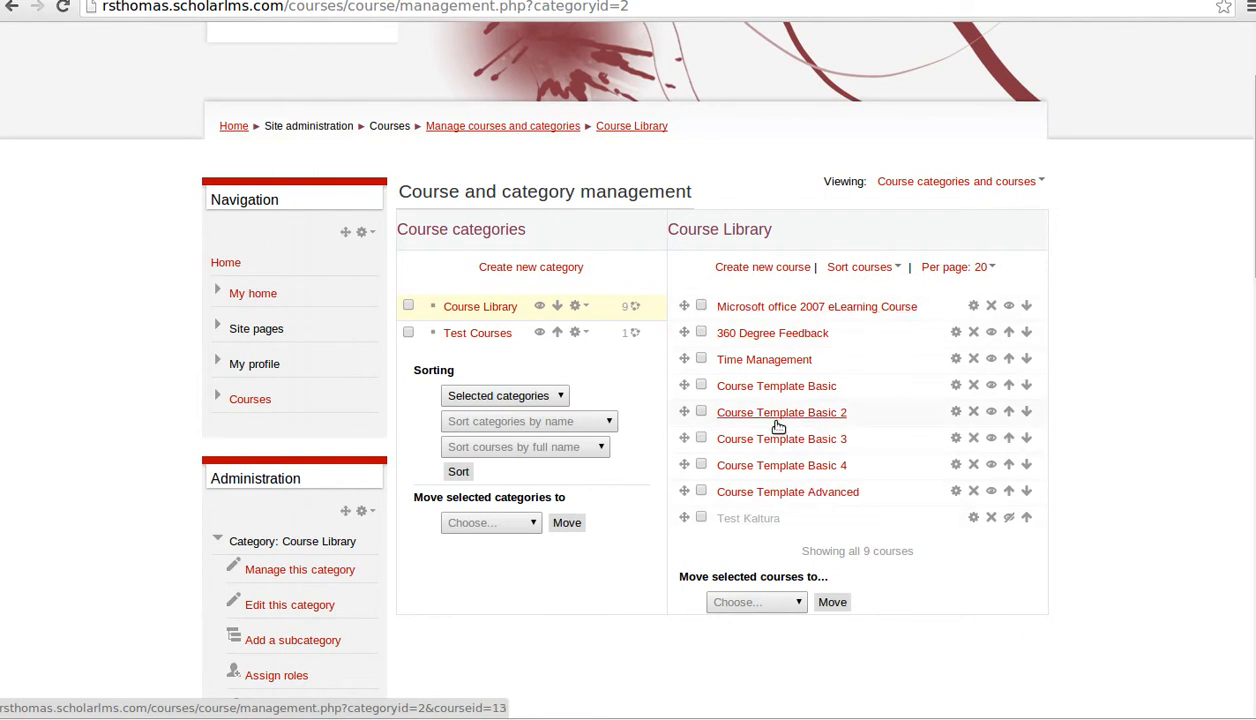
right_click(768, 272)
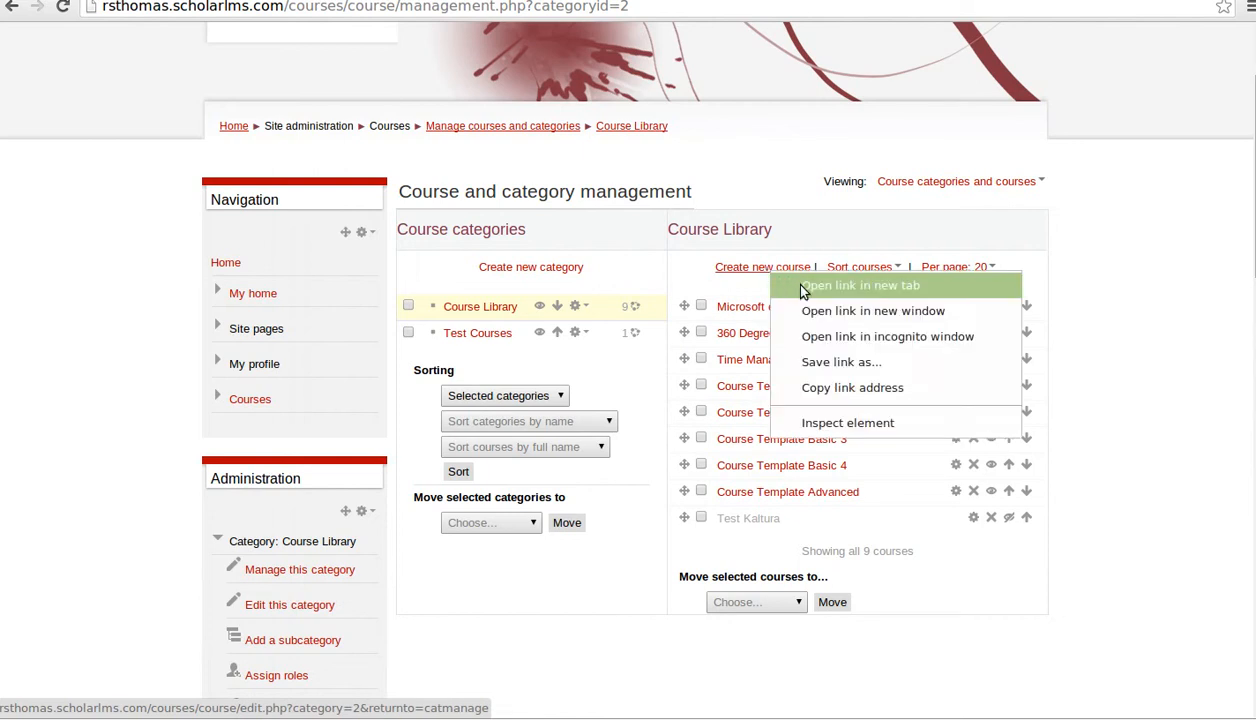
left_click(785, 279)
- Look over the blank new-course form in the new tab
left_click(246, 0)
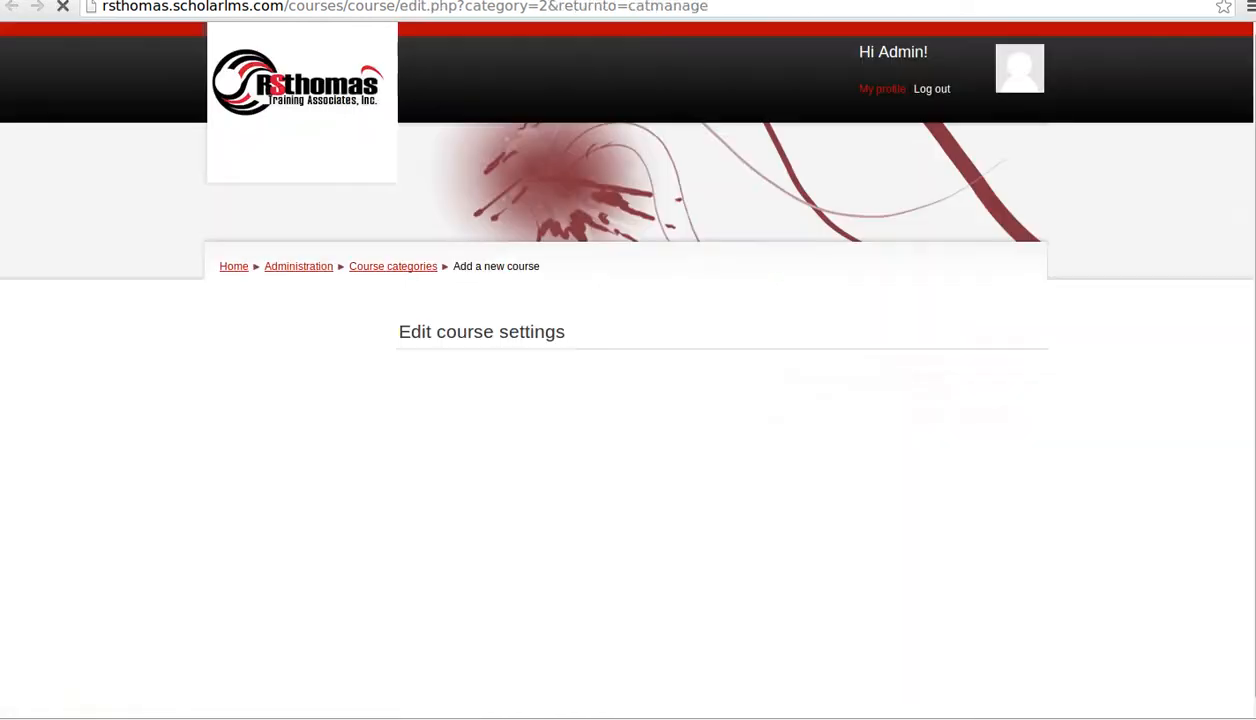
scroll(860, 455, "down", 3)
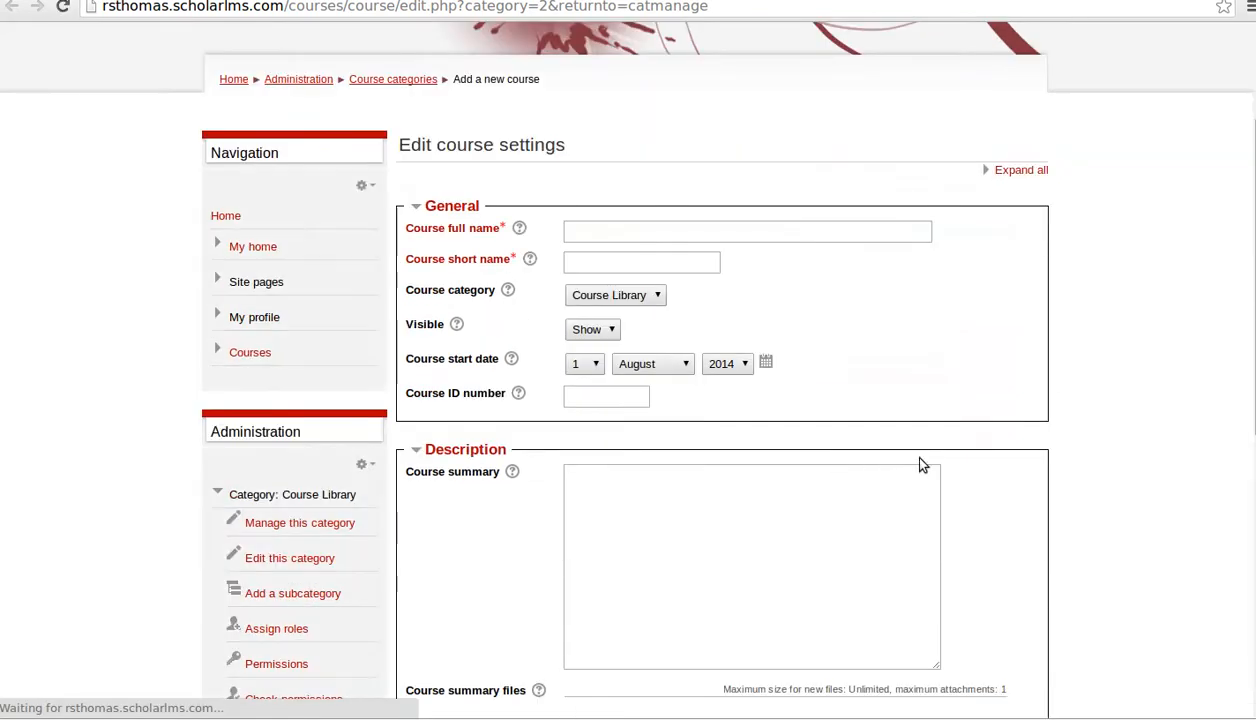
left_click(616, 233)
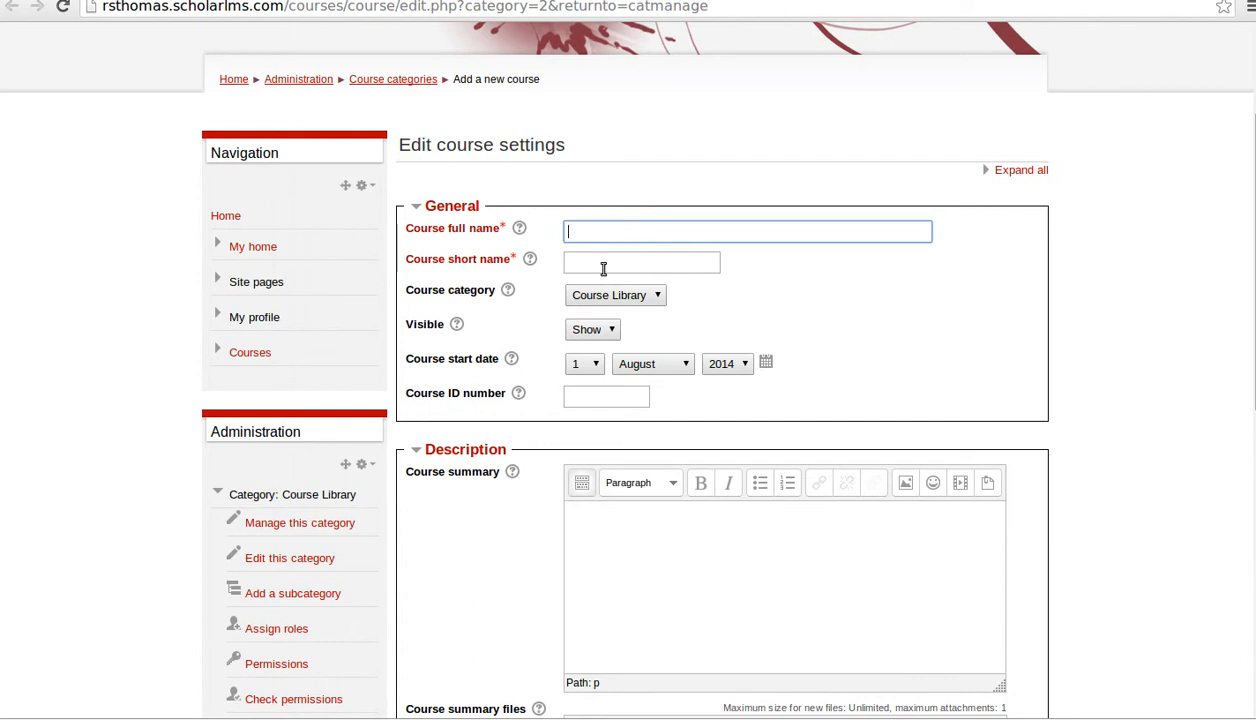
scroll(610, 280, "down", 1)
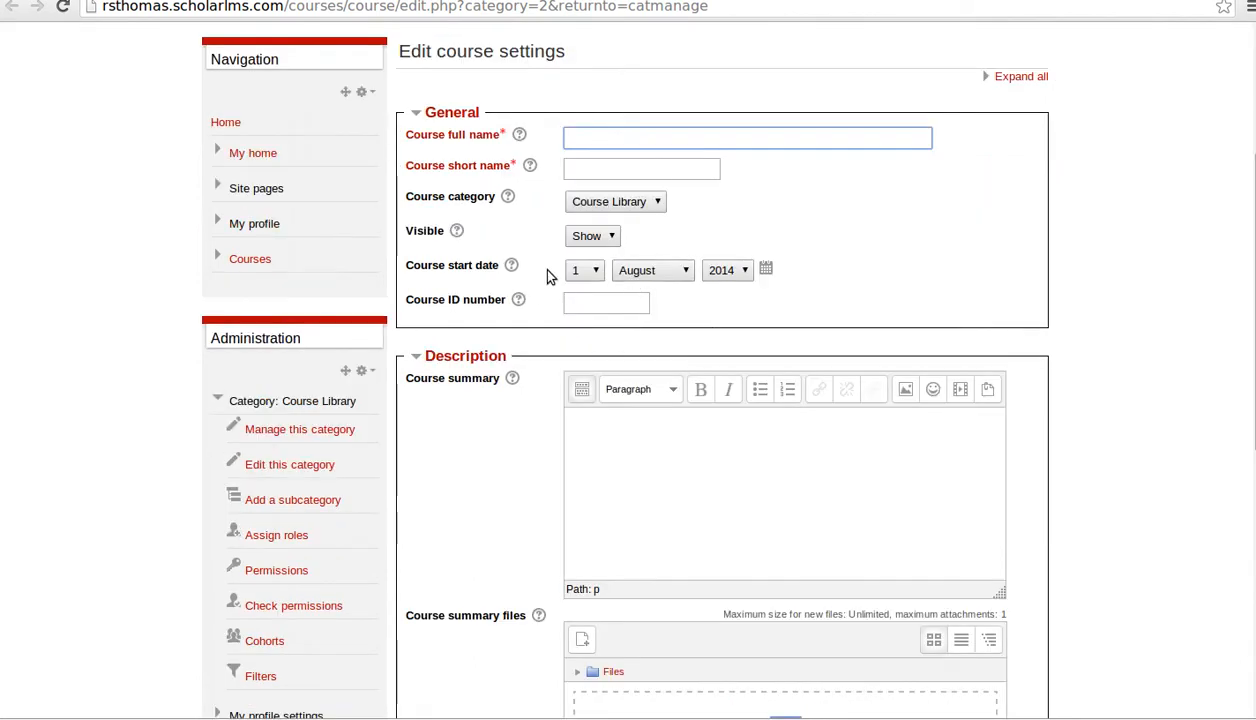
scroll(535, 298, "down", 3)
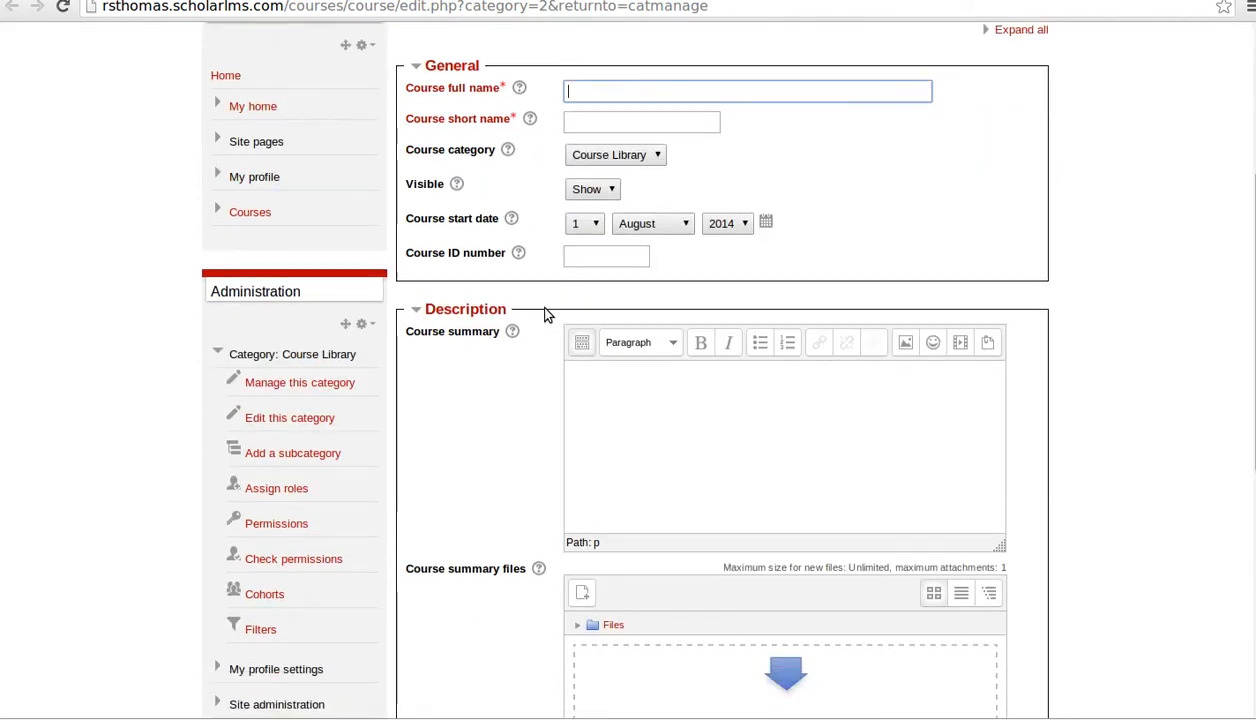
scroll(547, 317, "up", 5)
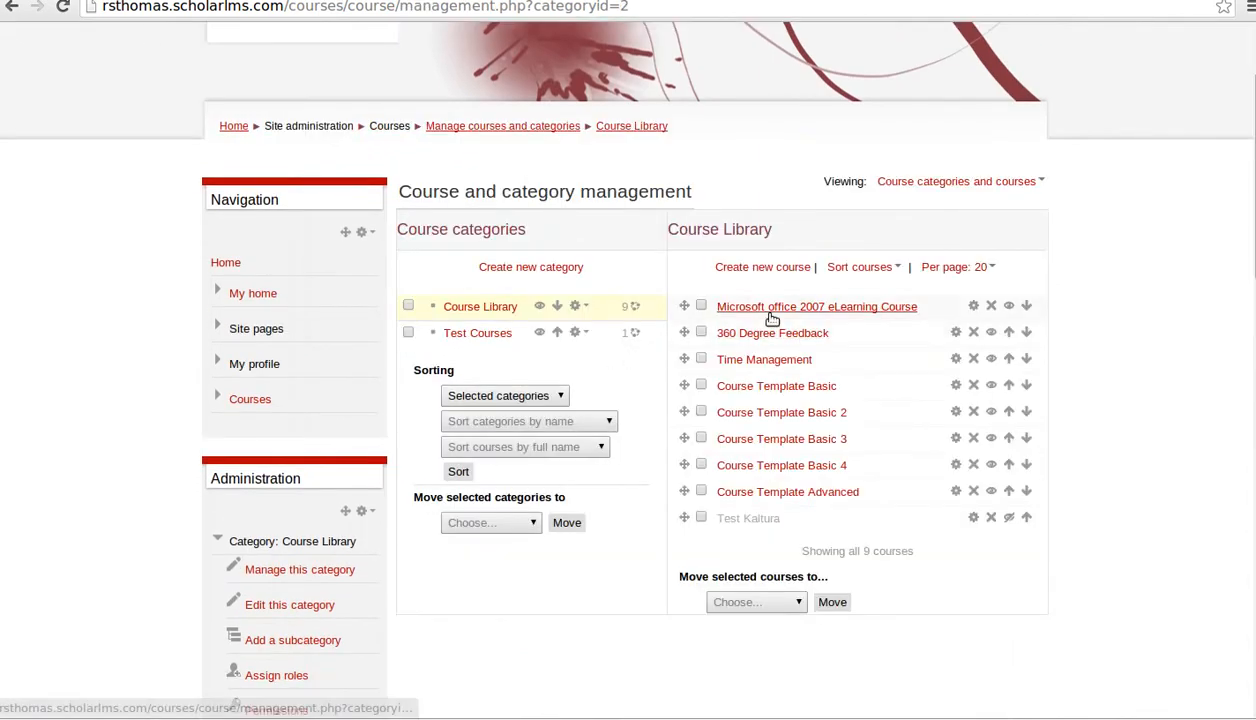
- Open Edit course settings for Microsoft office 2007 eLearning Course, keeping Visible set to Show
left_click(975, 309)
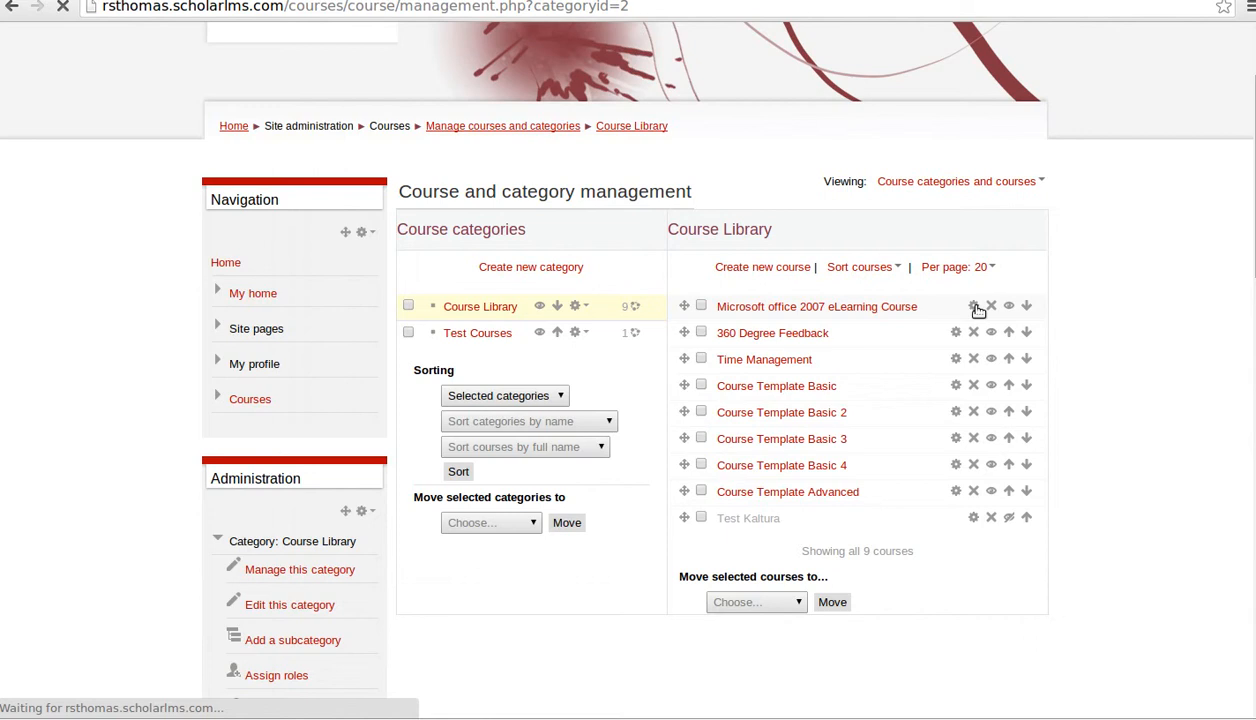
scroll(1012, 425, "down", 2)
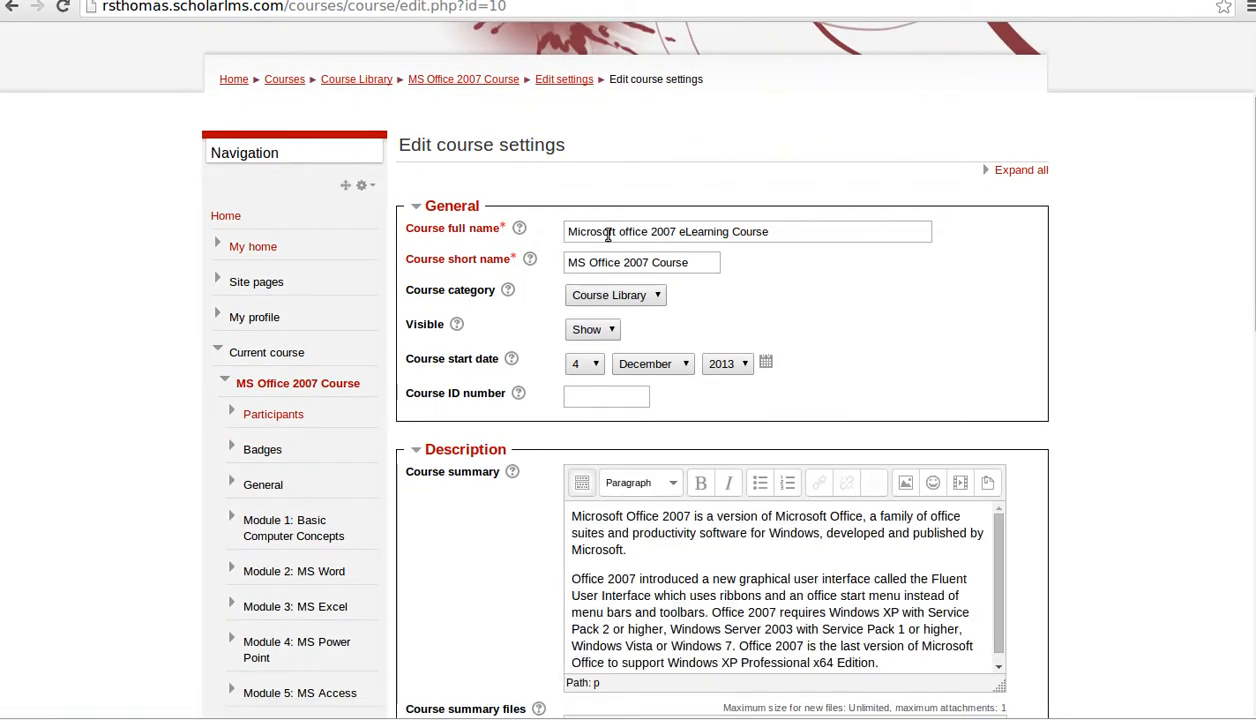
scroll(590, 305, "down", 1)
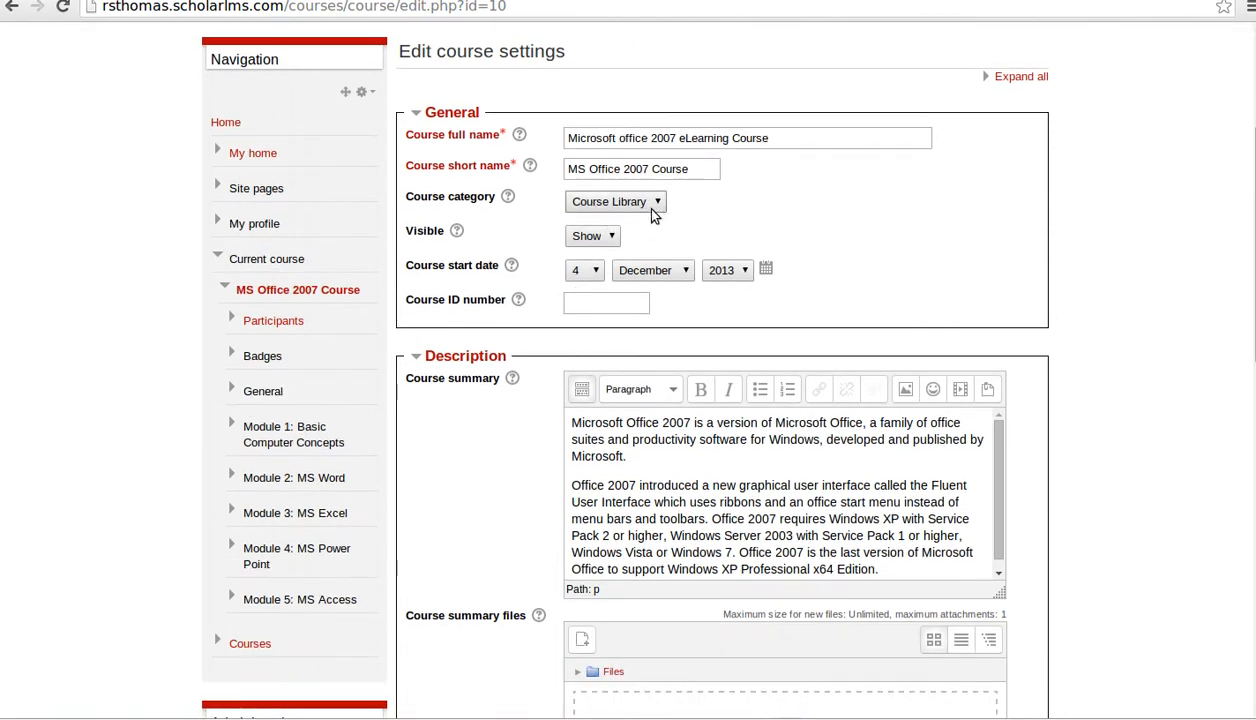
left_click(603, 245)
left_click(603, 246)
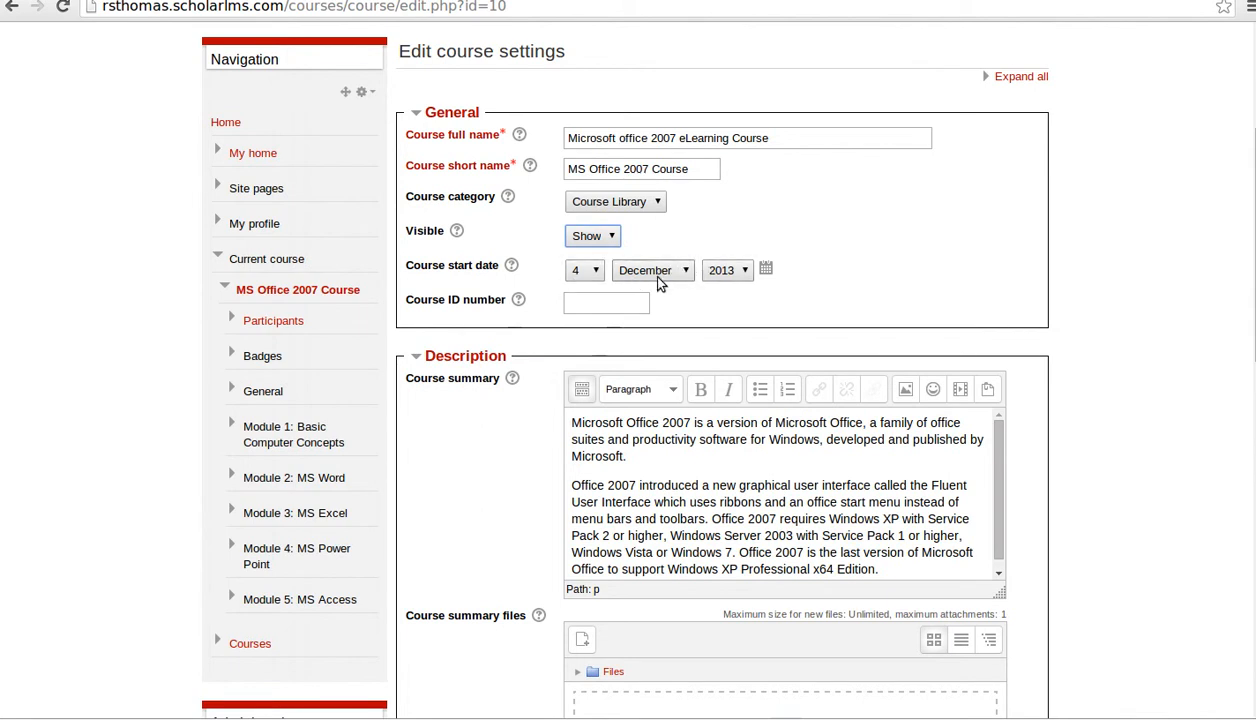
scroll(722, 354, "down", 1)
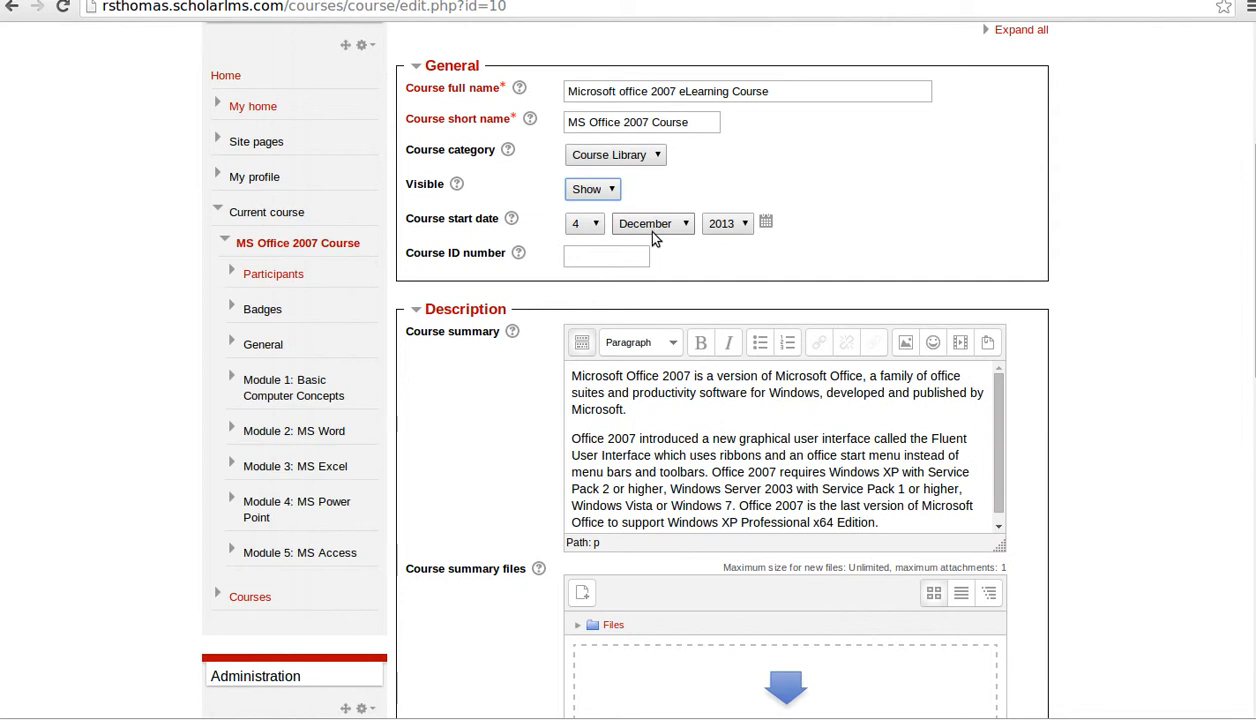
scroll(655, 238, "down", 2)
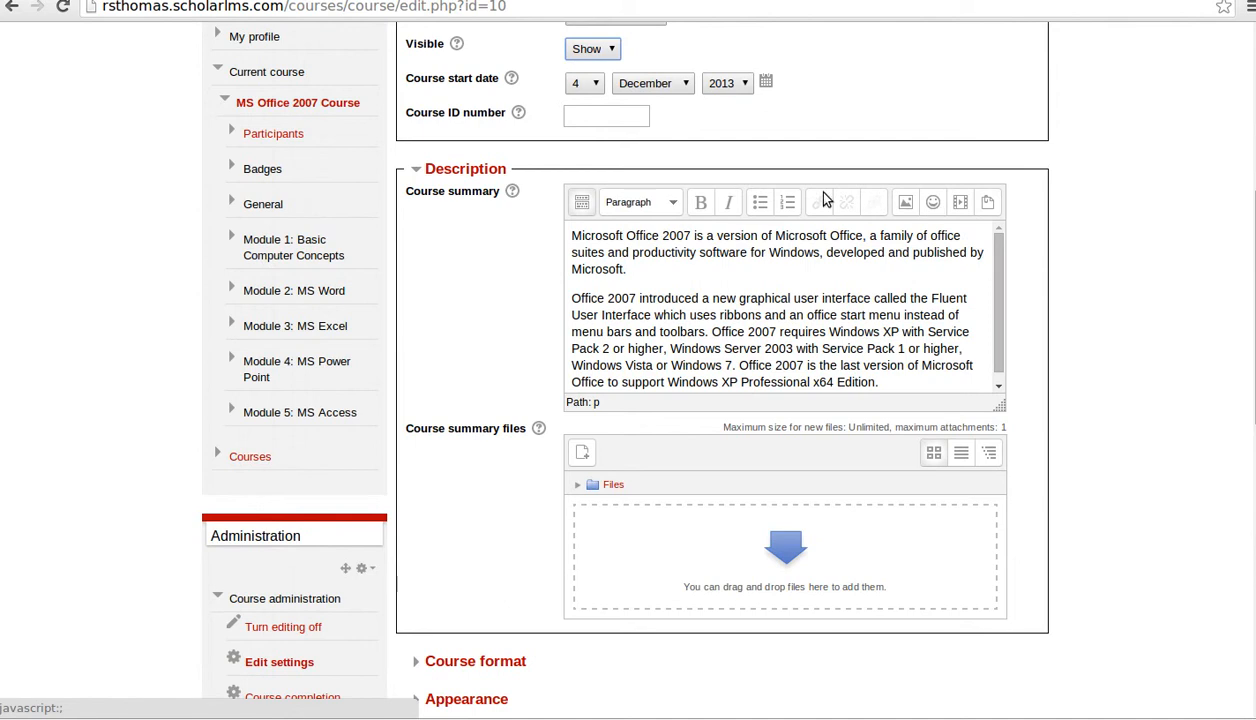
- Show the full summary toolbar and keep Course format as Topics with 5 sections
left_click(582, 203)
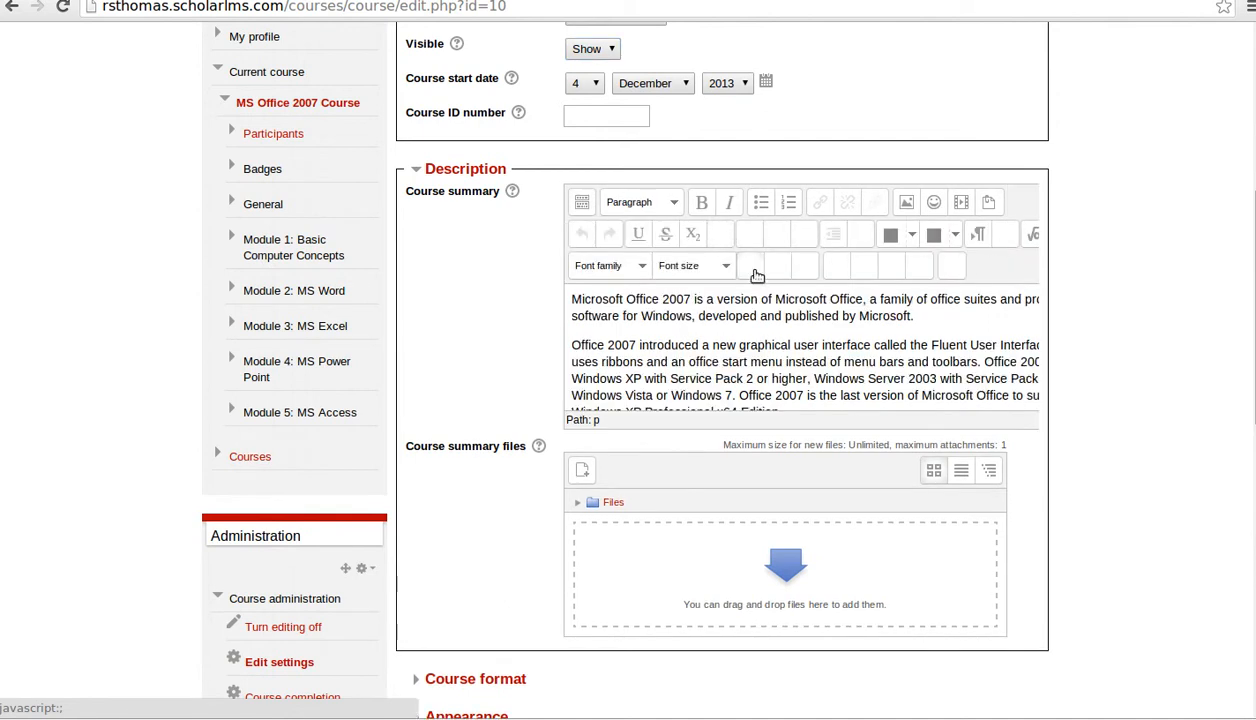
scroll(824, 347, "down", 3)
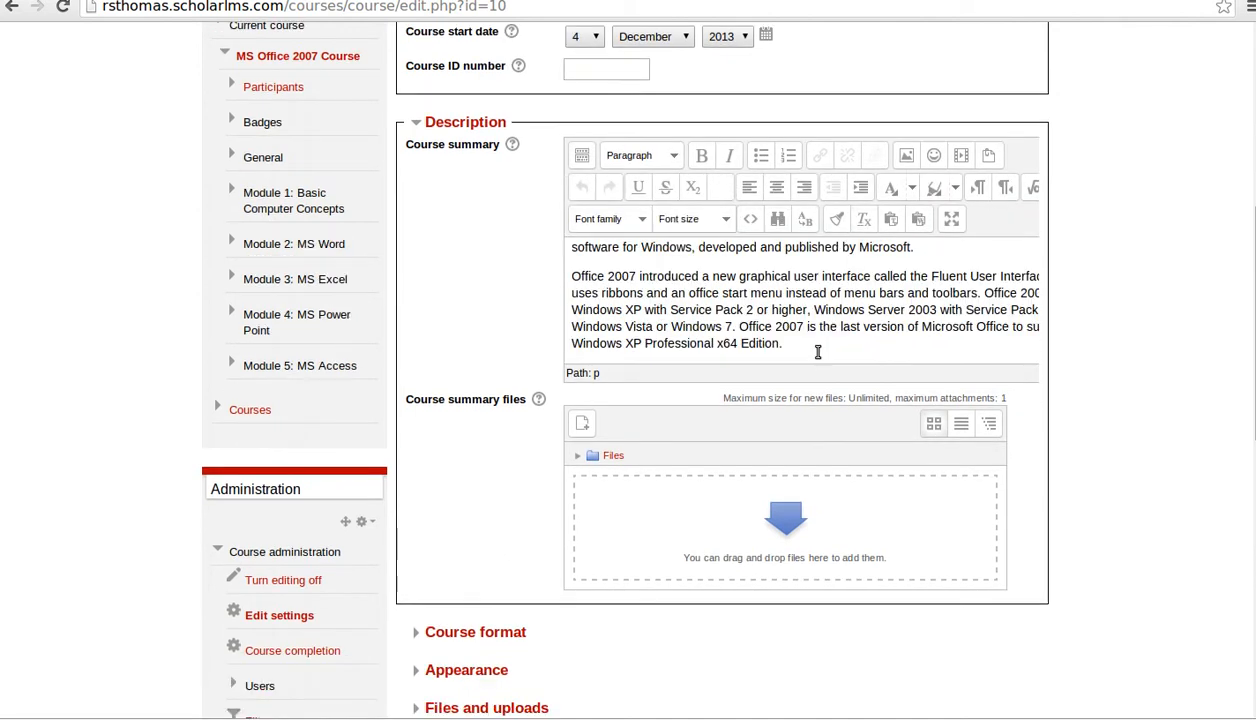
scroll(600, 360, "down", 2)
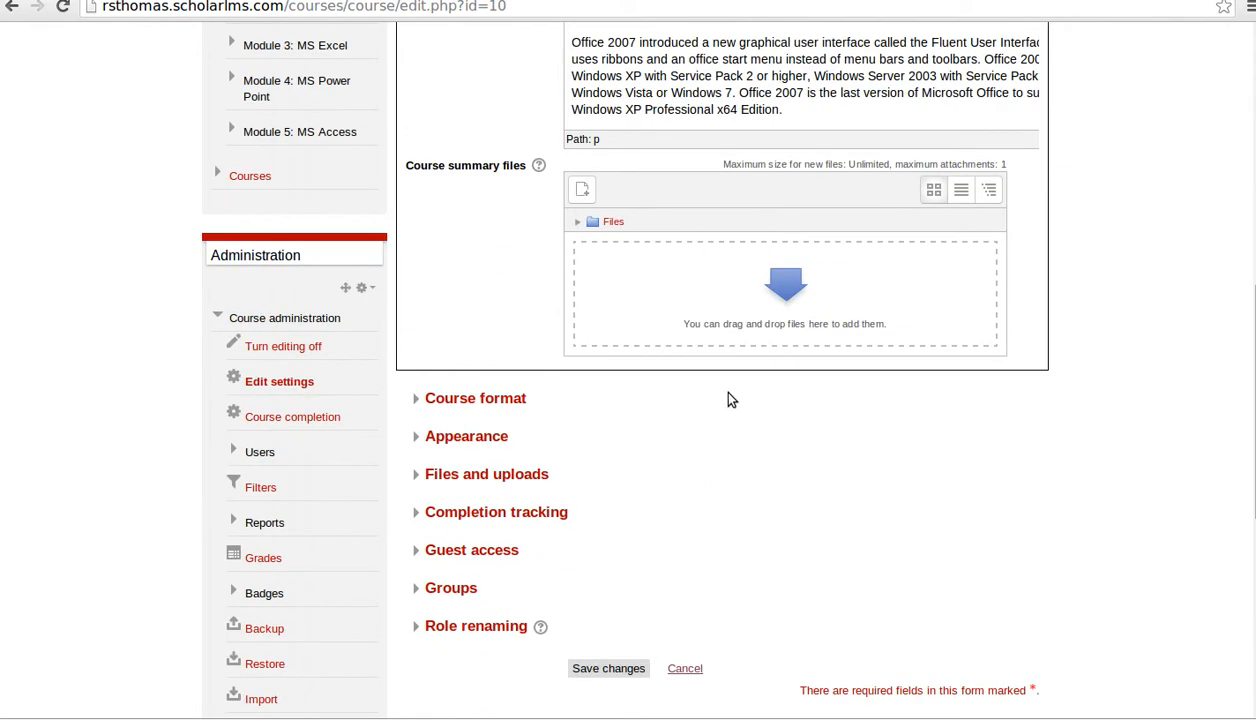
left_click(518, 400)
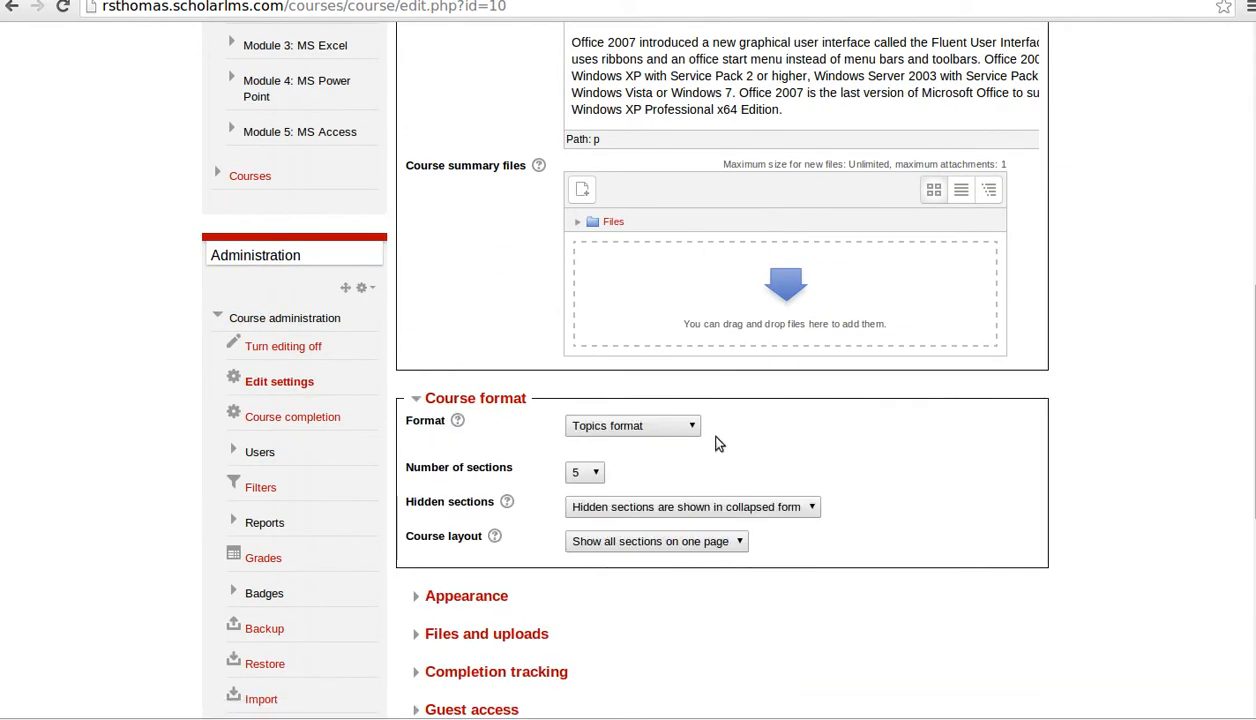
scroll(695, 428, "down", 3)
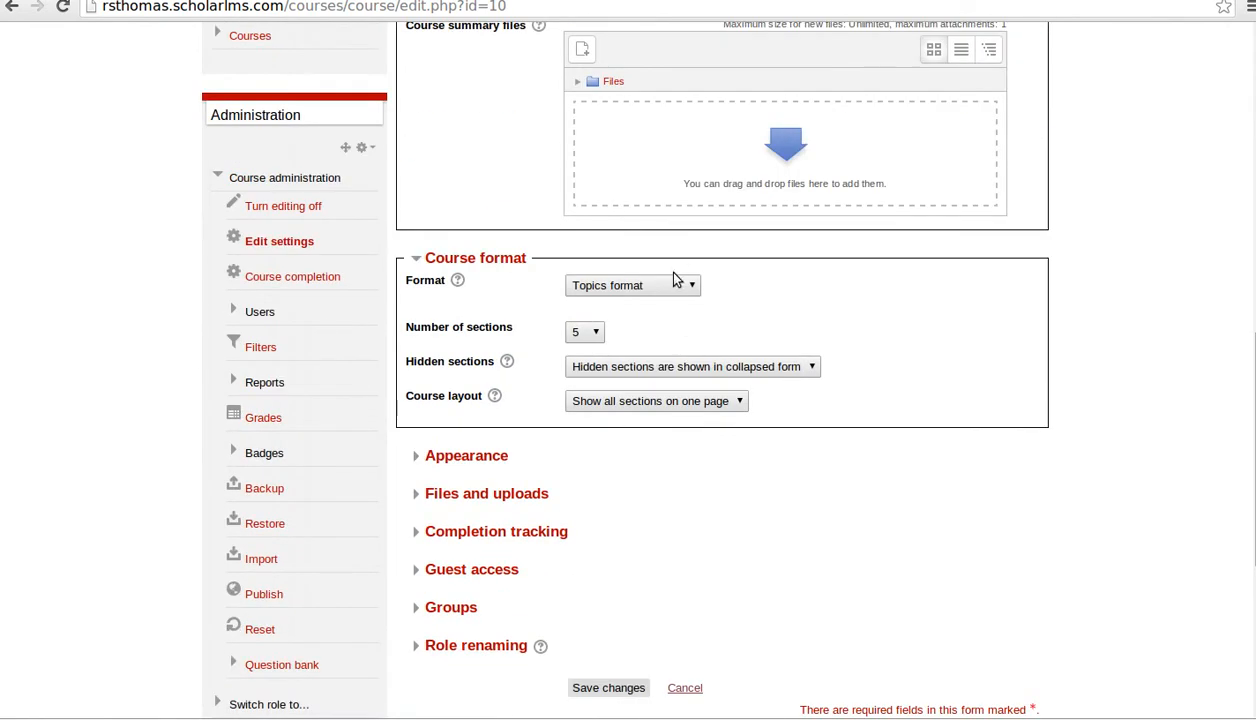
left_click(675, 282)
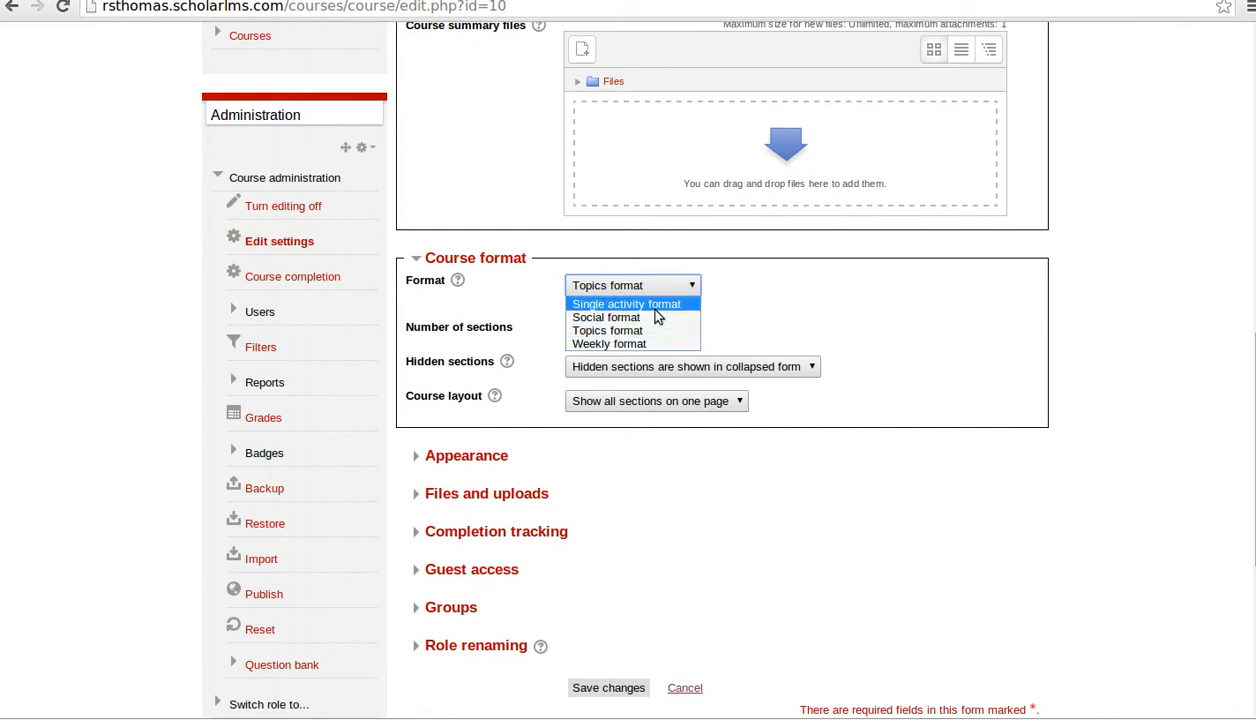
left_click(866, 297)
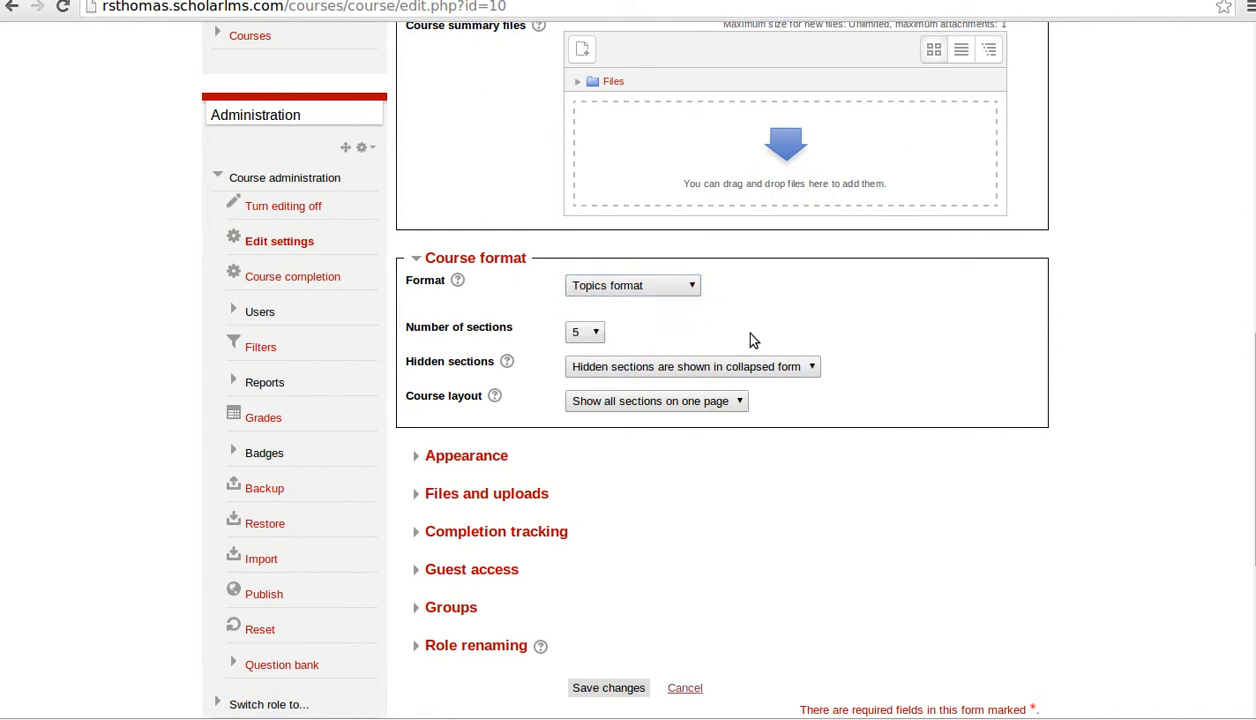
left_click(595, 337)
left_click(820, 284)
scroll(630, 330, "down", 3)
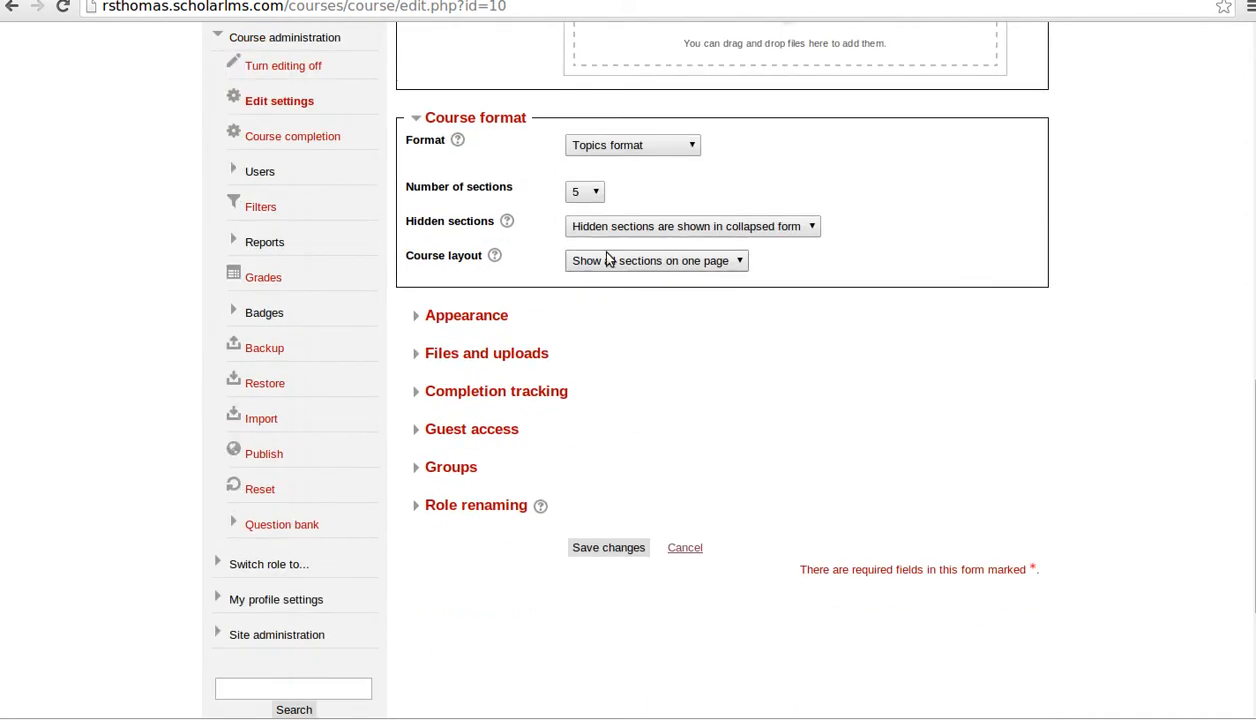
- Expand the Appearance, Files and uploads, and Completion tracking sections
left_click(490, 318)
scroll(538, 357, "down", 3)
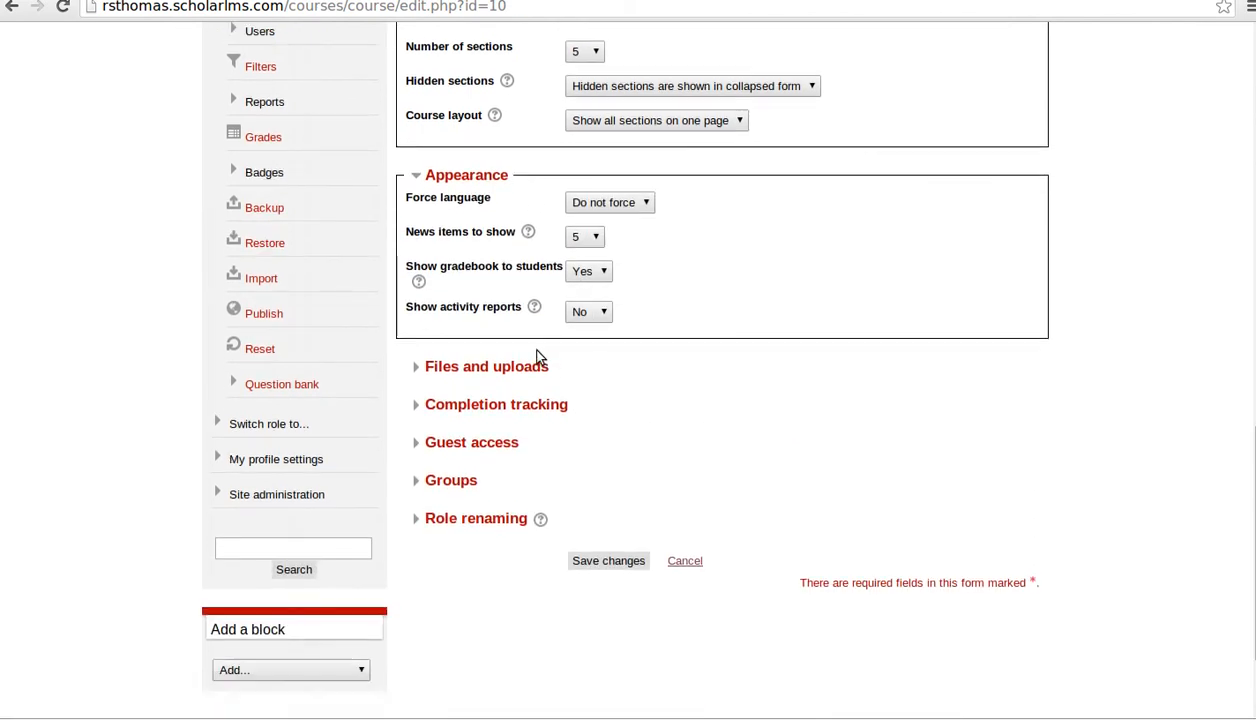
left_click(491, 368)
scroll(552, 356, "down", 2)
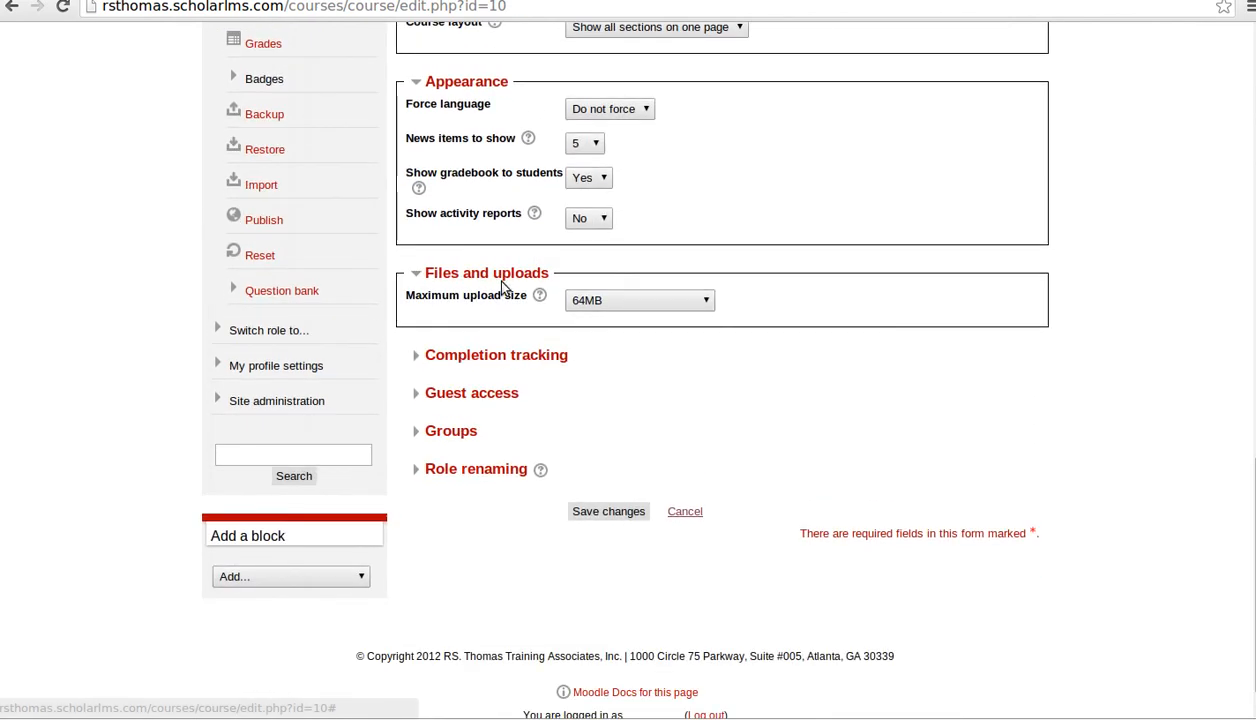
left_click(483, 357)
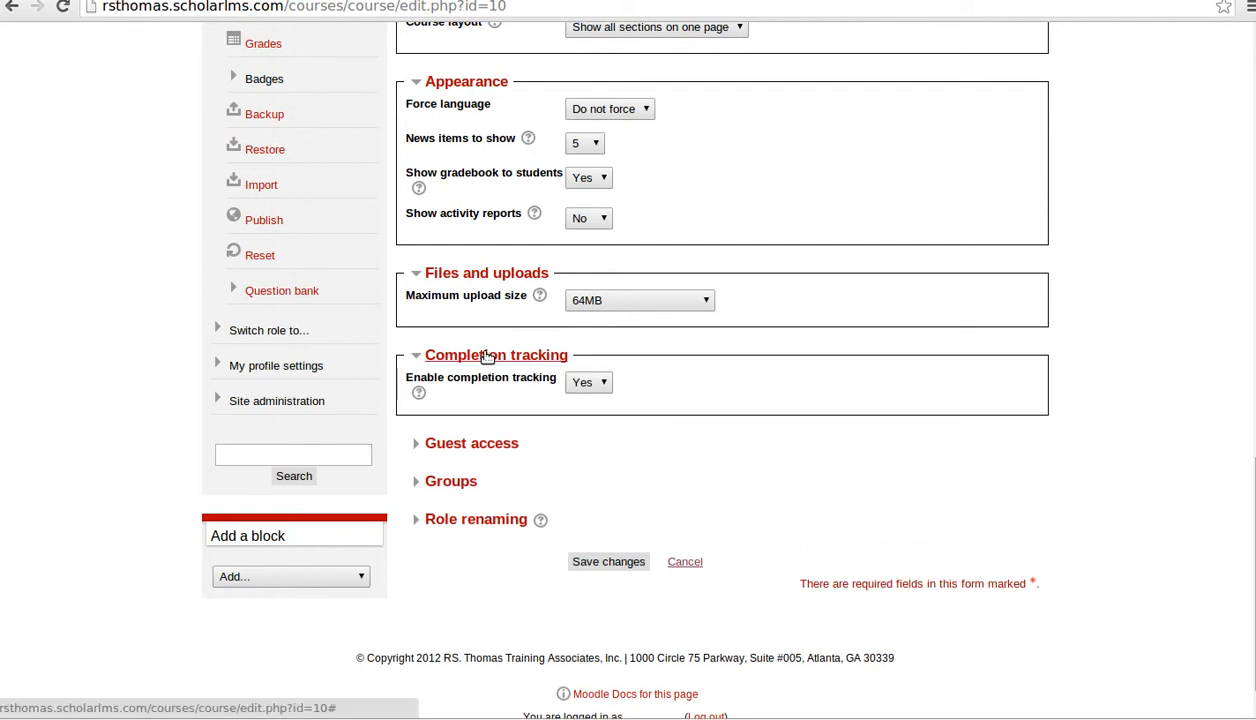
- Expand Guest access and leave guest access turned off
left_click(500, 447)
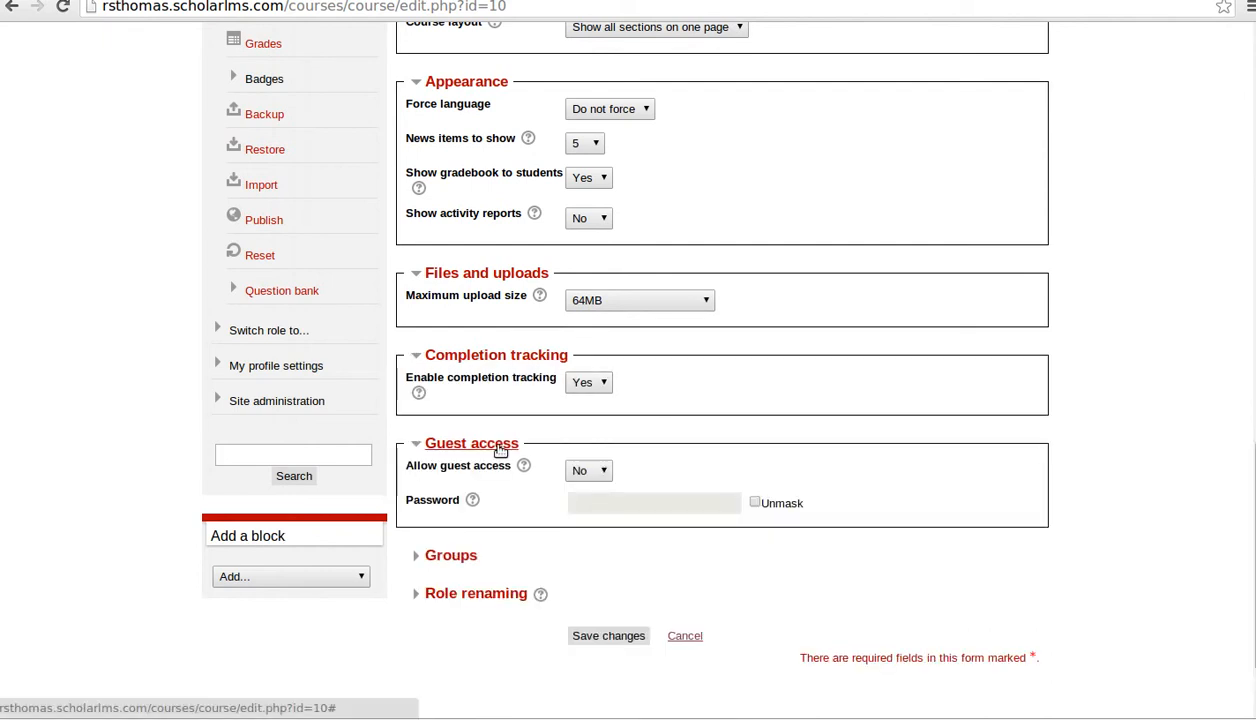
scroll(800, 443, "down", 2)
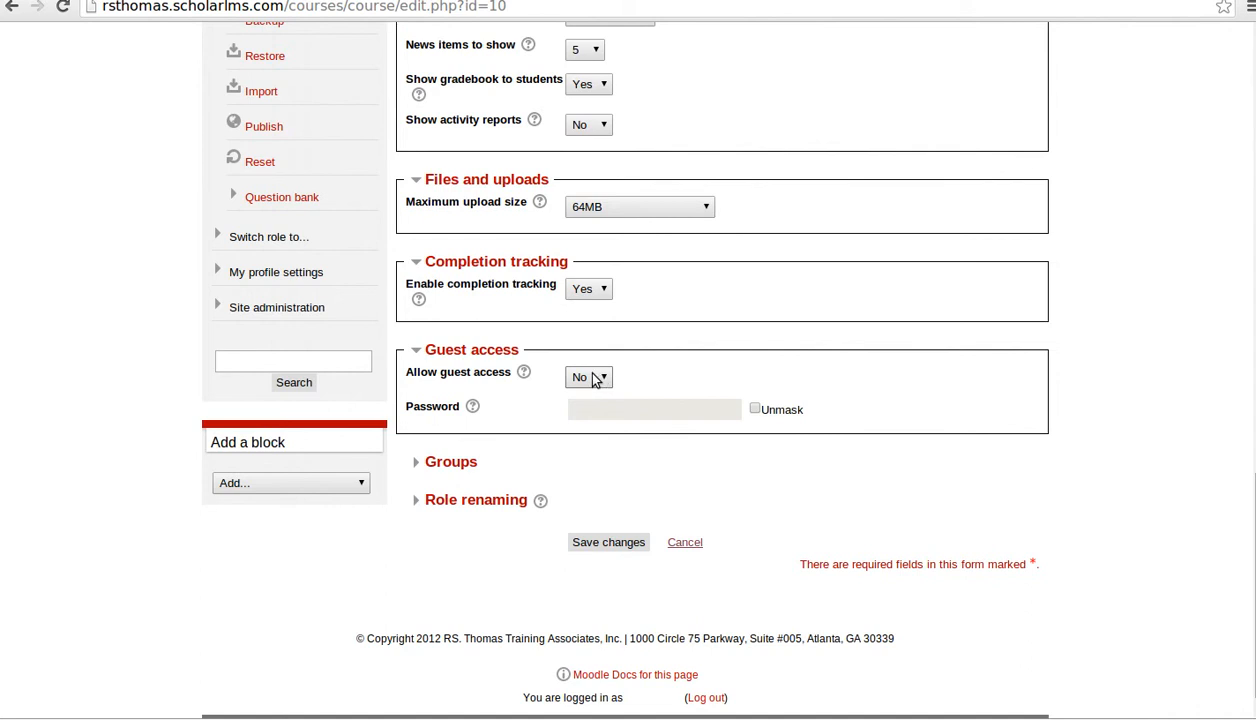
left_click(576, 377)
left_click(580, 409)
- Briefly check the Groups and Role renaming sections, then scroll back to the form's top
left_click(440, 463)
scroll(757, 458, "down", 1)
scroll(757, 458, "down", 2)
left_click(447, 326)
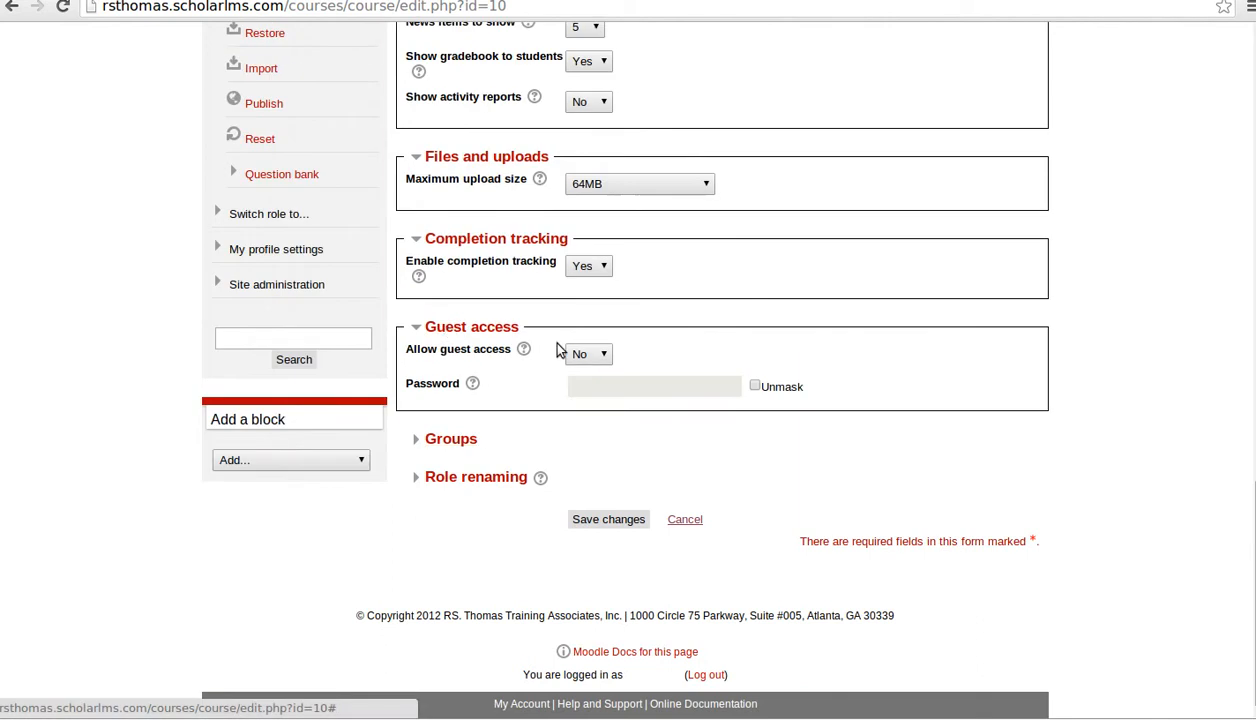
left_click(466, 475)
scroll(866, 441, "down", 4)
left_click(478, 293)
scroll(597, 490, "up", 20)
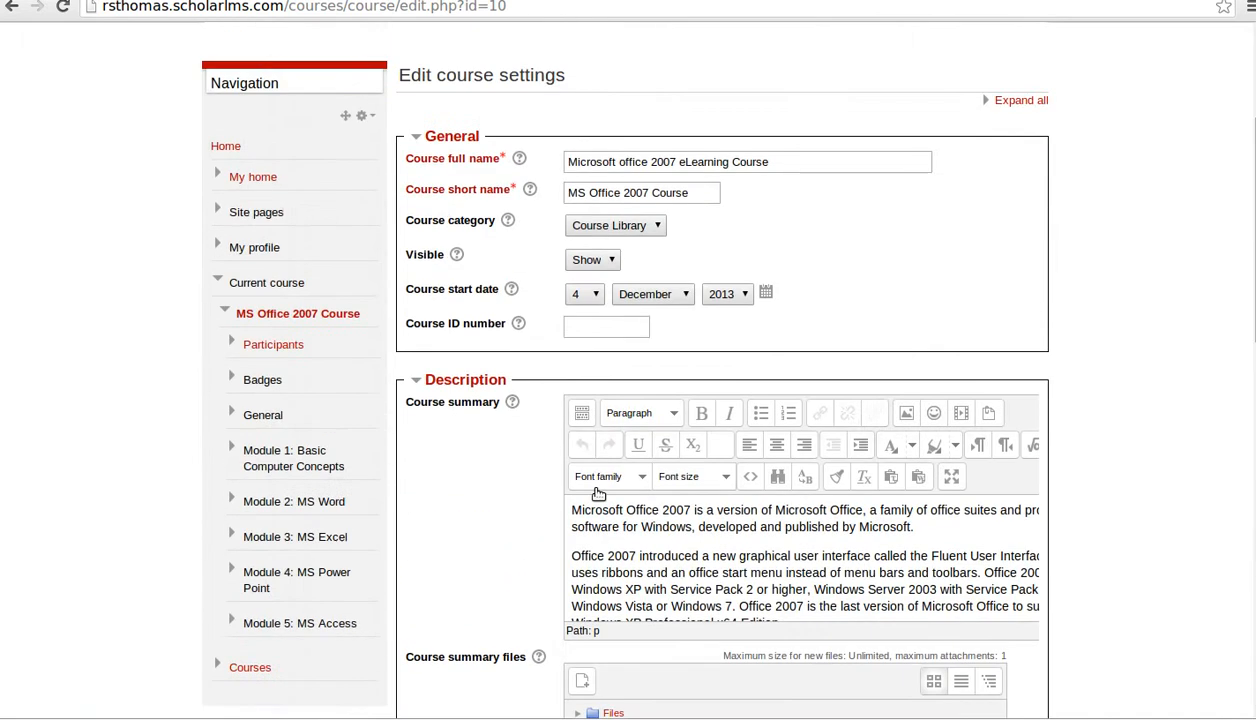
scroll(597, 490, "up", 5)
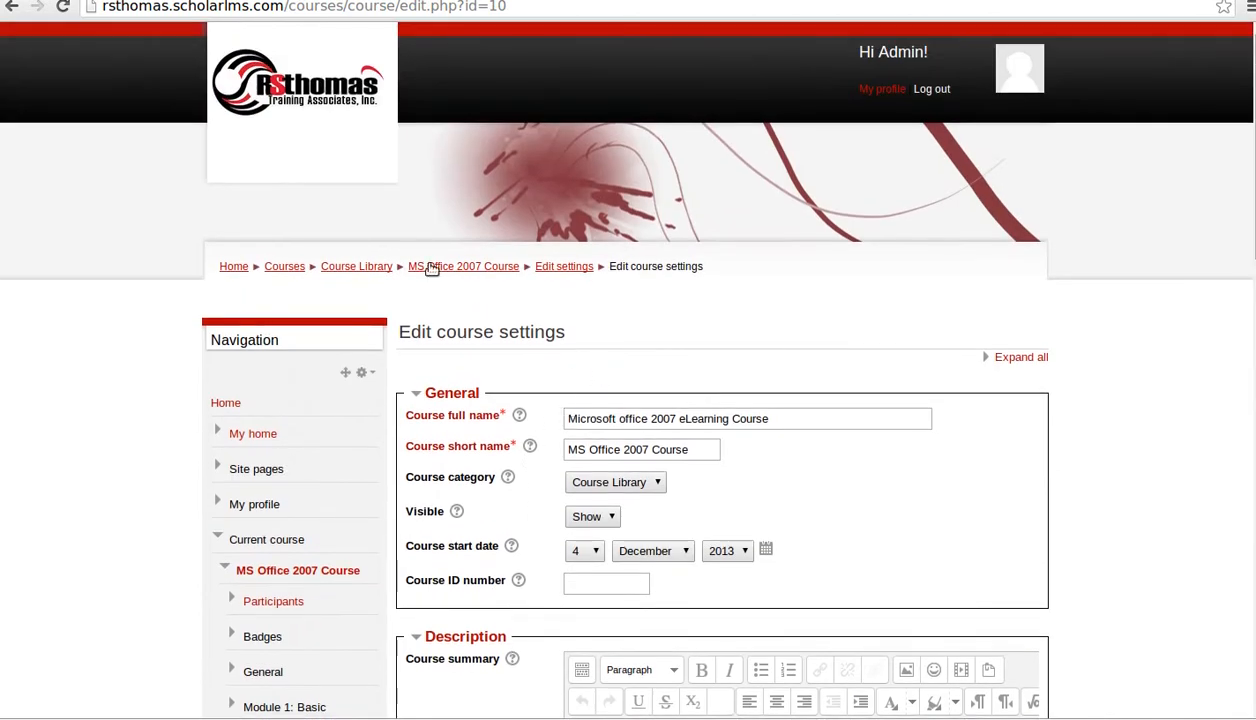
- Go back to the MS Office 2007 Course page, browse it, and show the top section's resource types
left_click(436, 268)
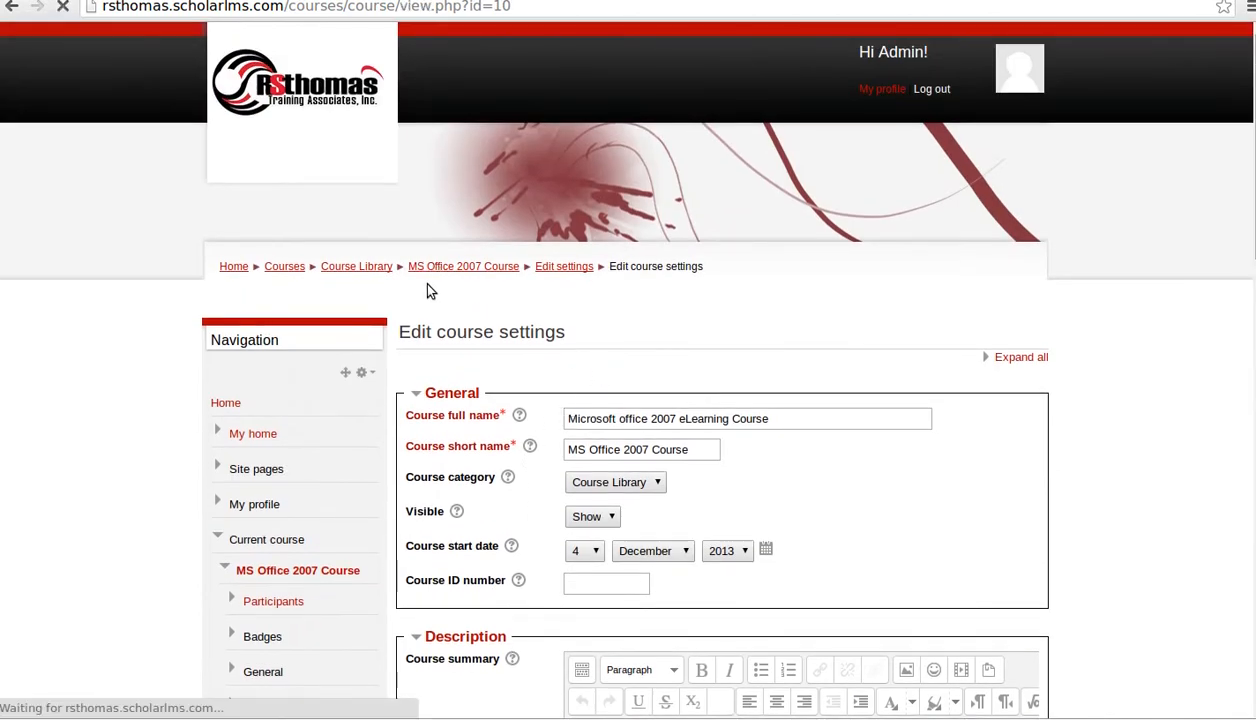
scroll(673, 412, "down", 1)
scroll(640, 435, "up", 2)
scroll(831, 403, "down", 6)
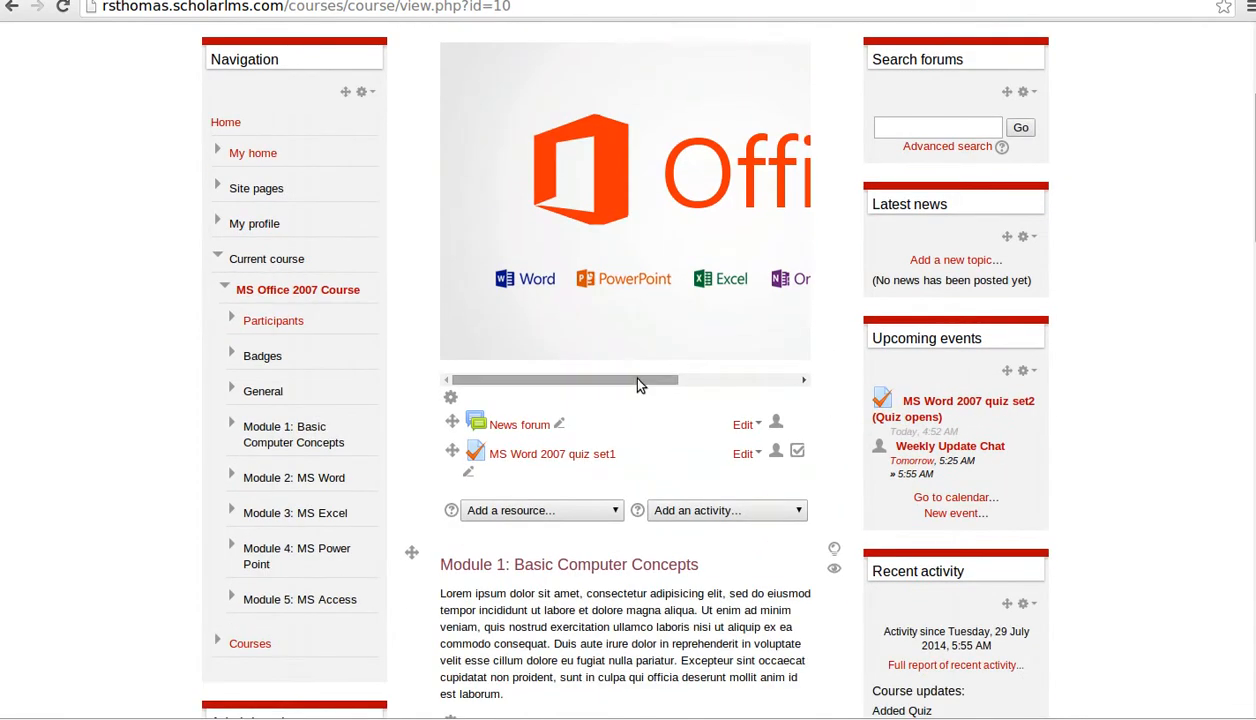
left_click_drag(639, 382, 707, 386)
scroll(670, 395, "down", 1)
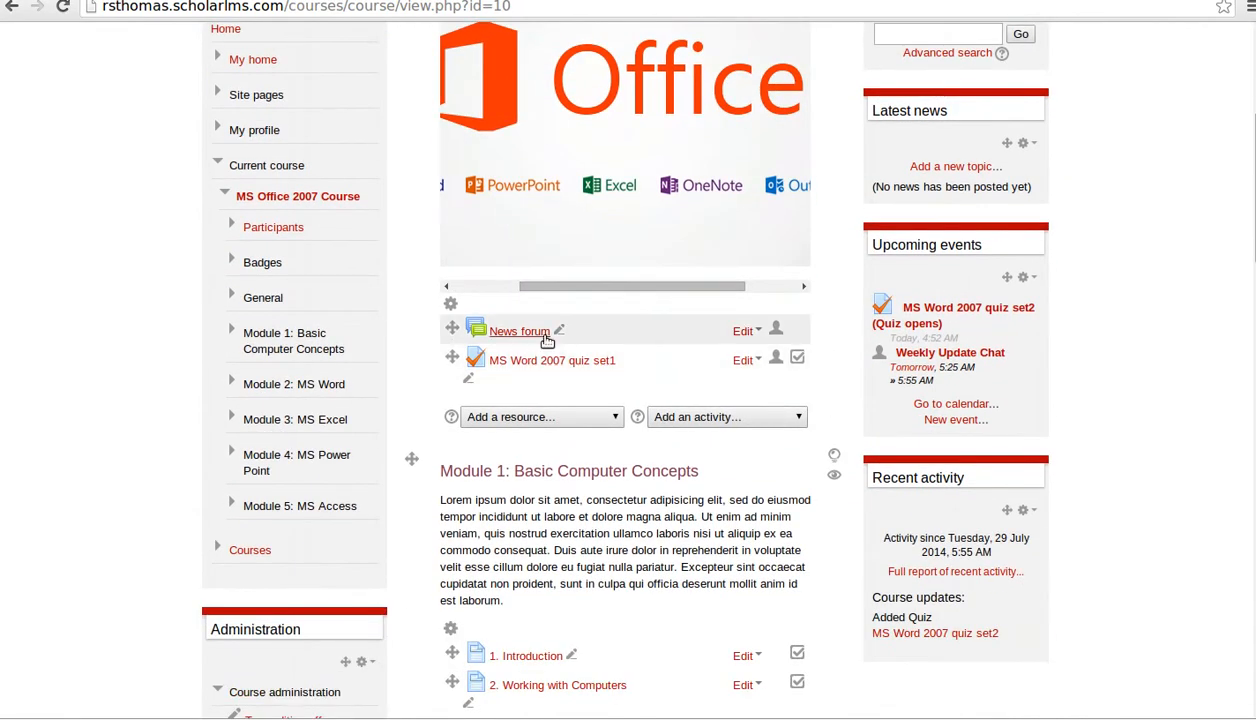
scroll(515, 410, "down", 8)
scroll(518, 420, "down", 13)
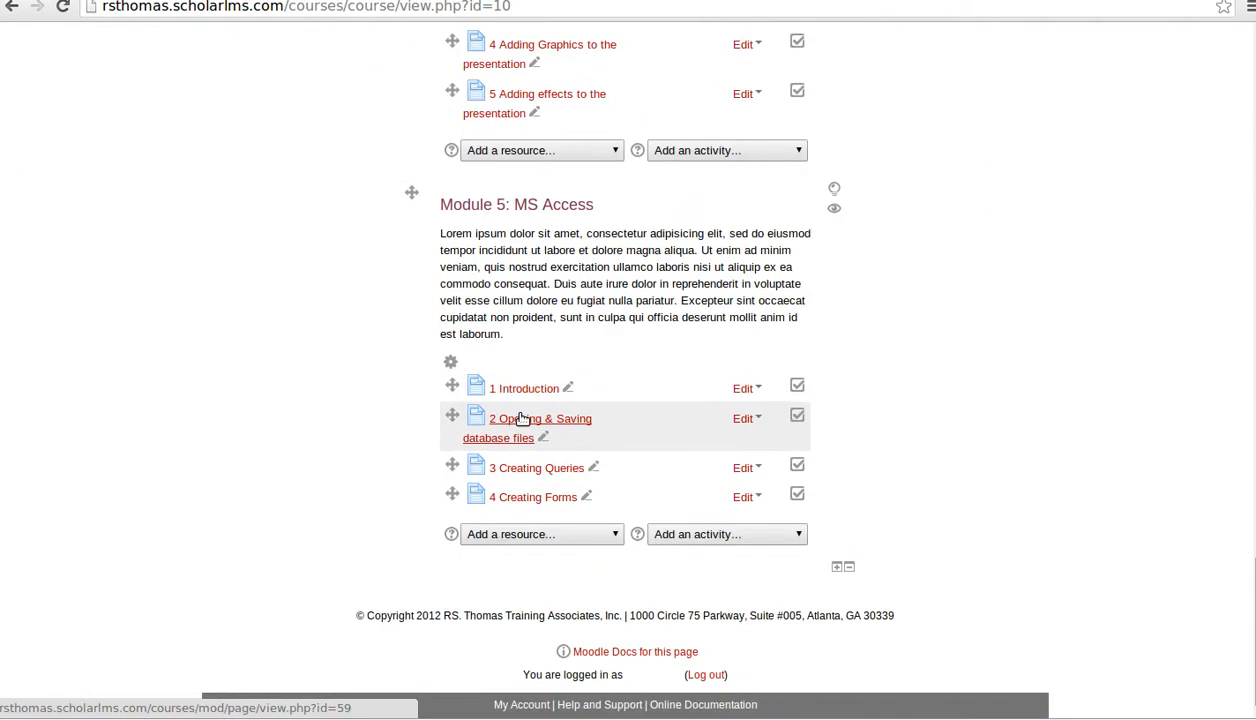
scroll(512, 410, "up", 20)
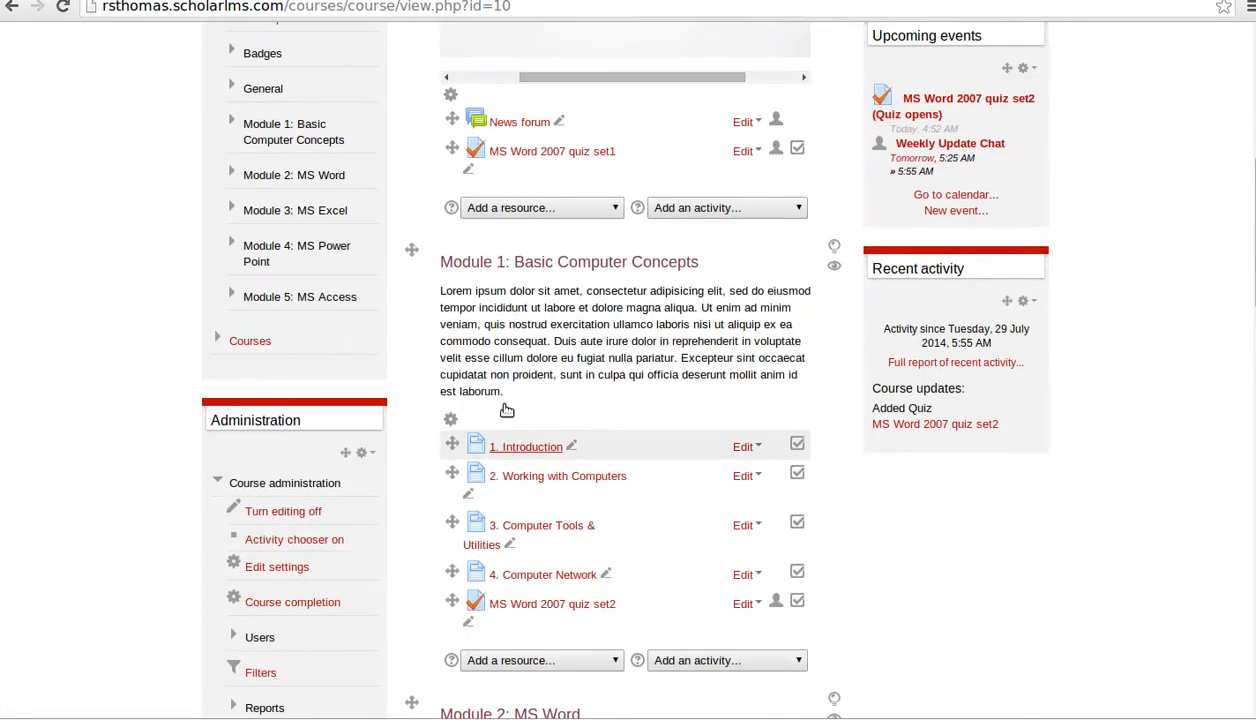
scroll(515, 420, "down", 4)
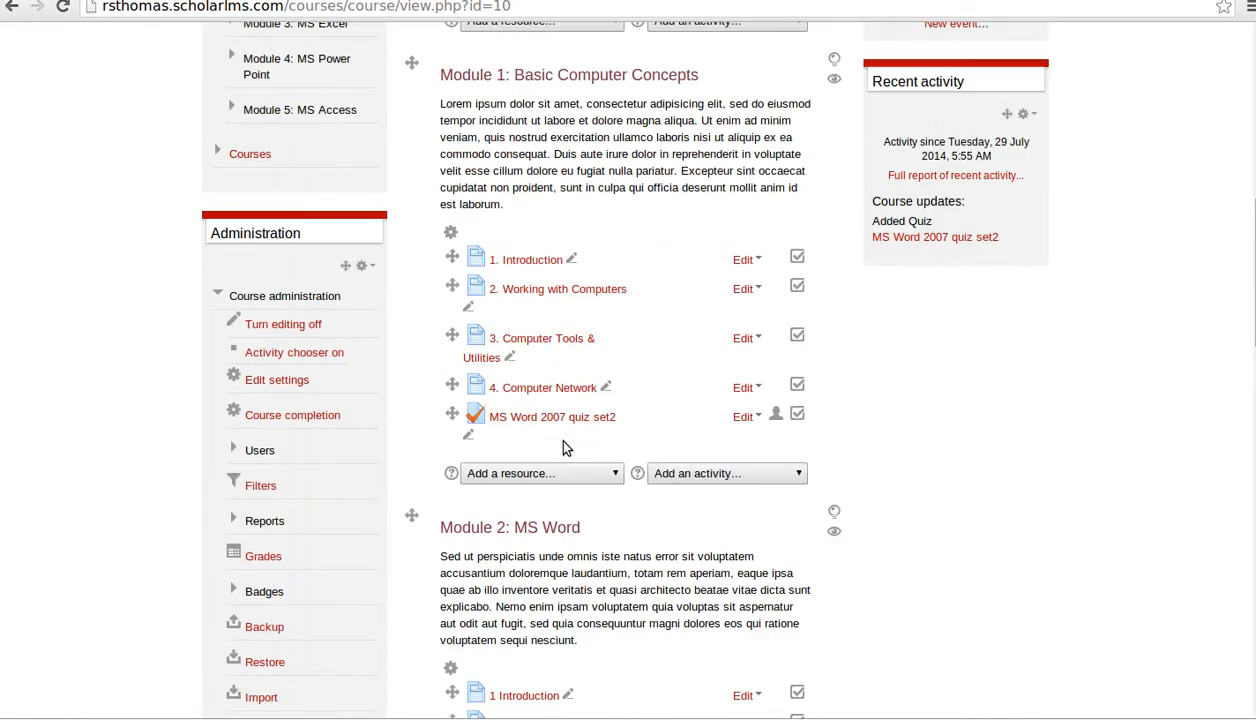
scroll(565, 447, "up", 7)
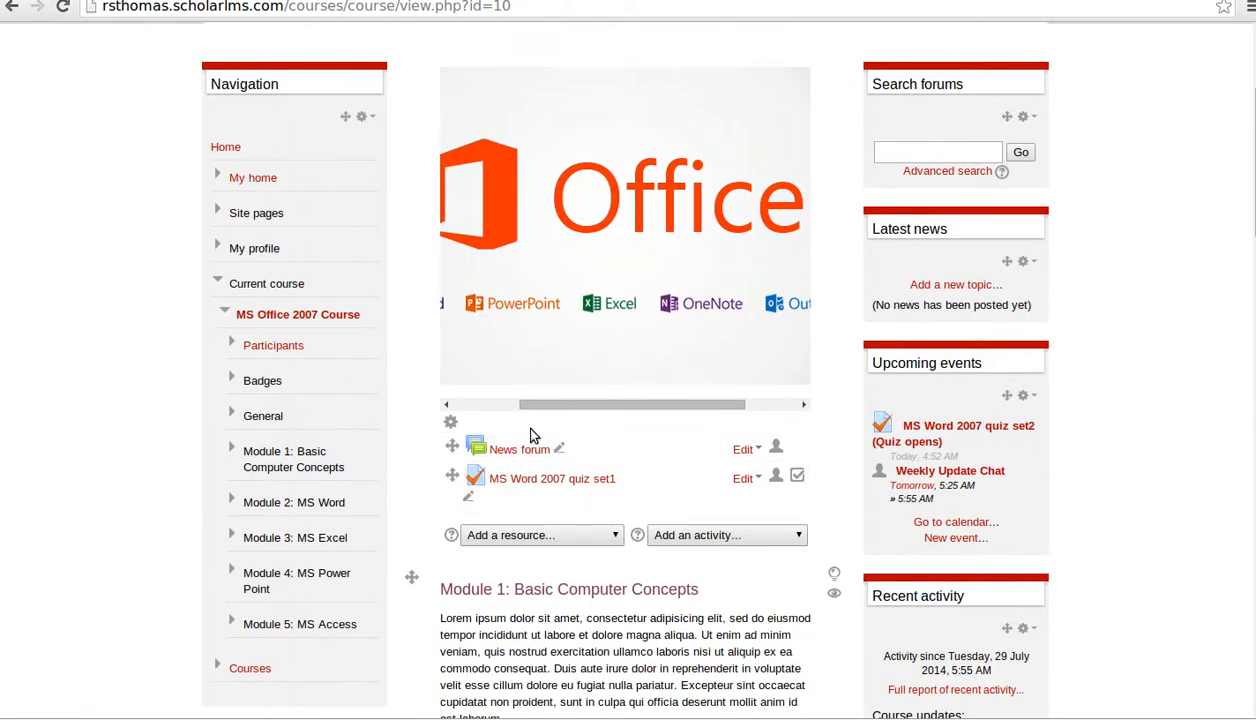
scroll(560, 470, "down", 5)
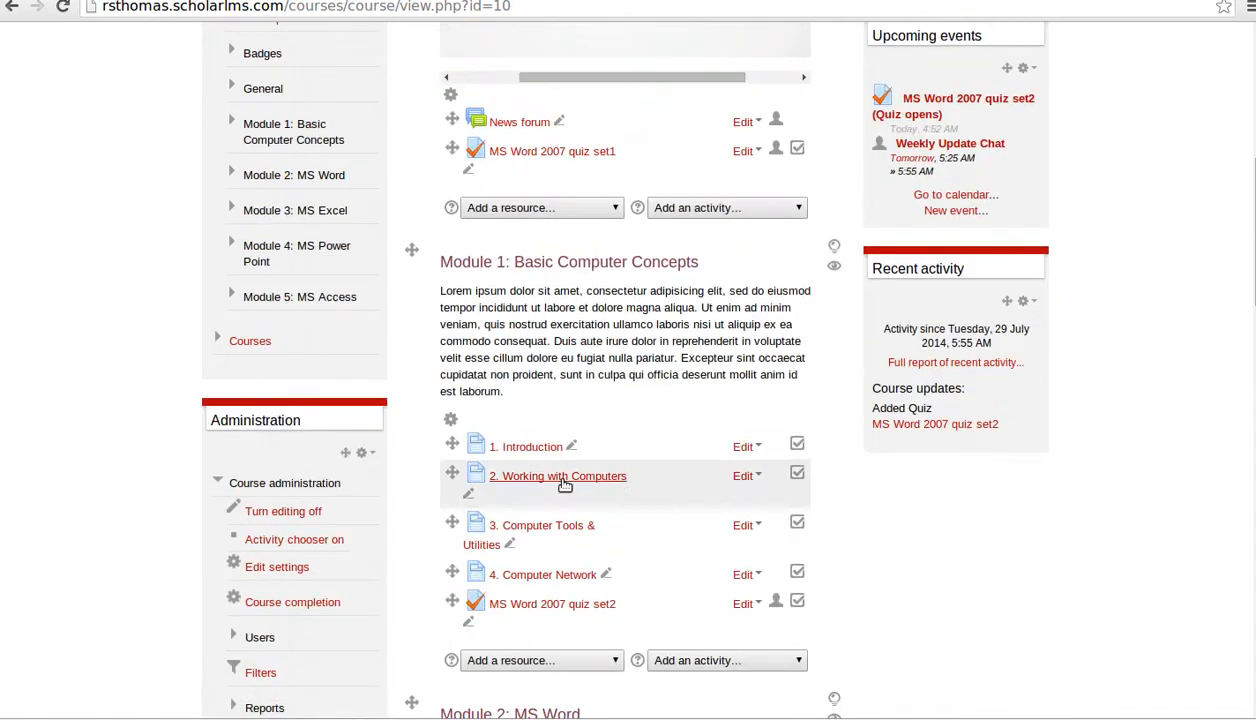
scroll(660, 450, "up", 3)
left_click(588, 348)
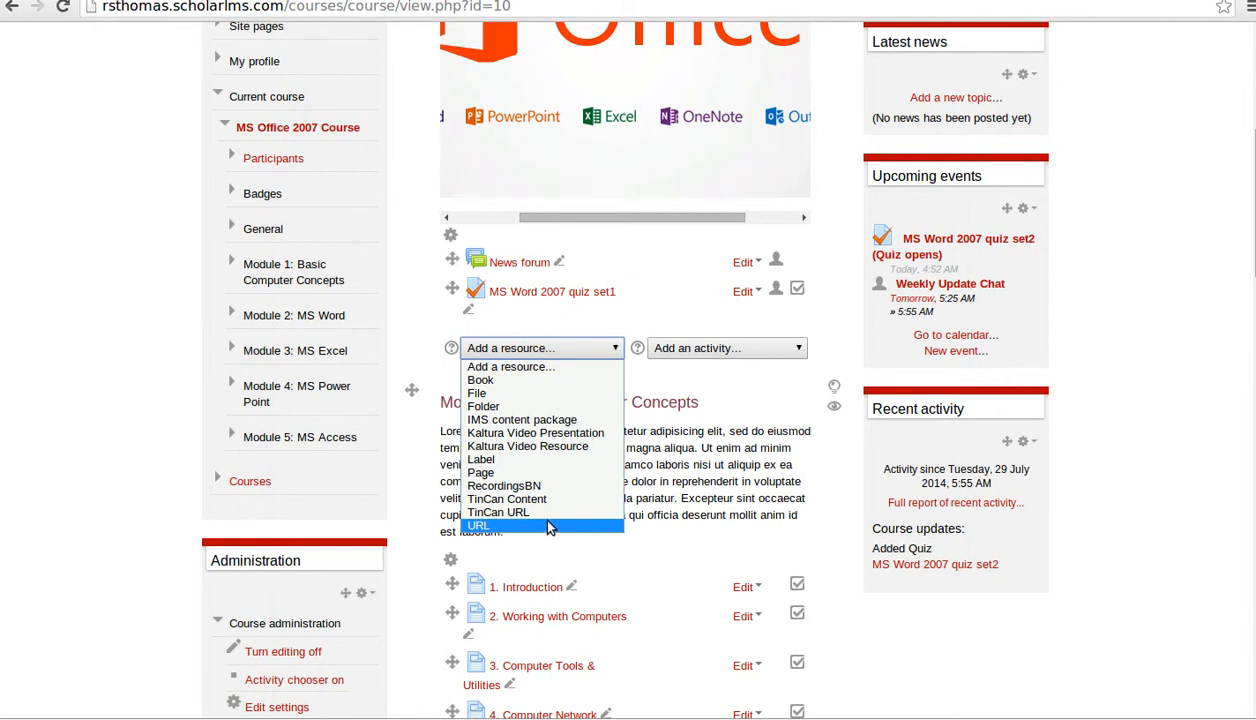
left_click(682, 464)
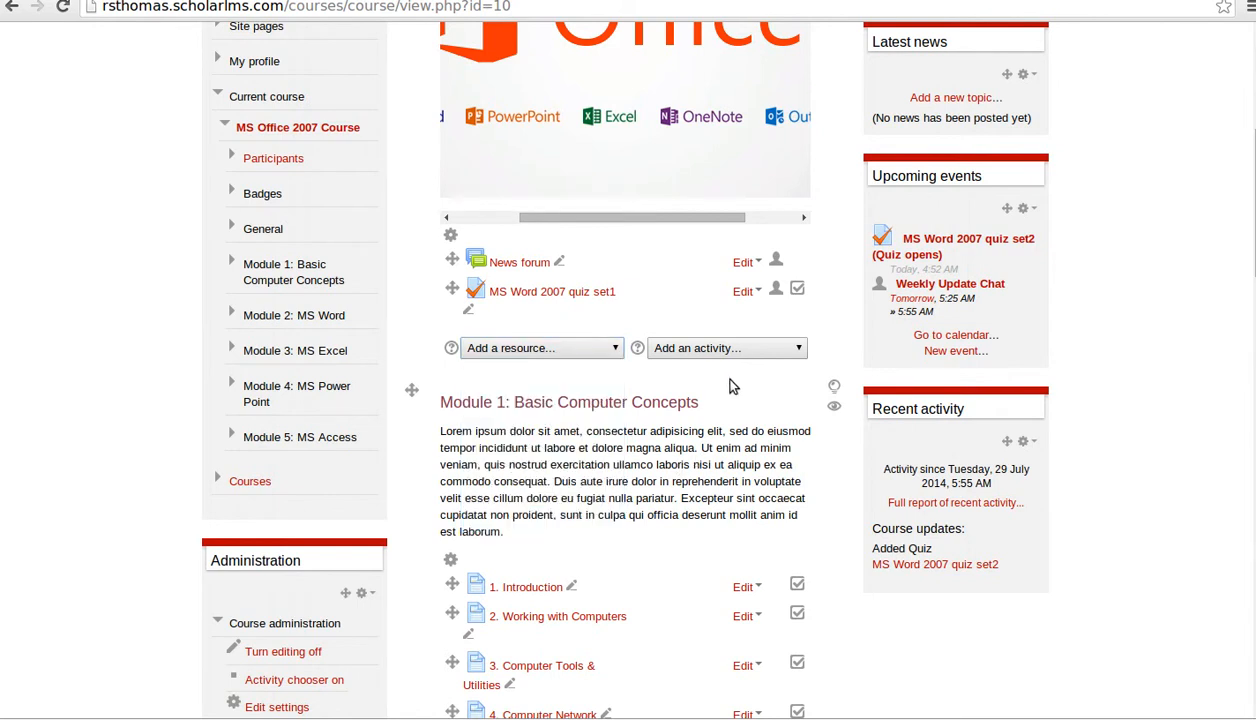
left_click(746, 350)
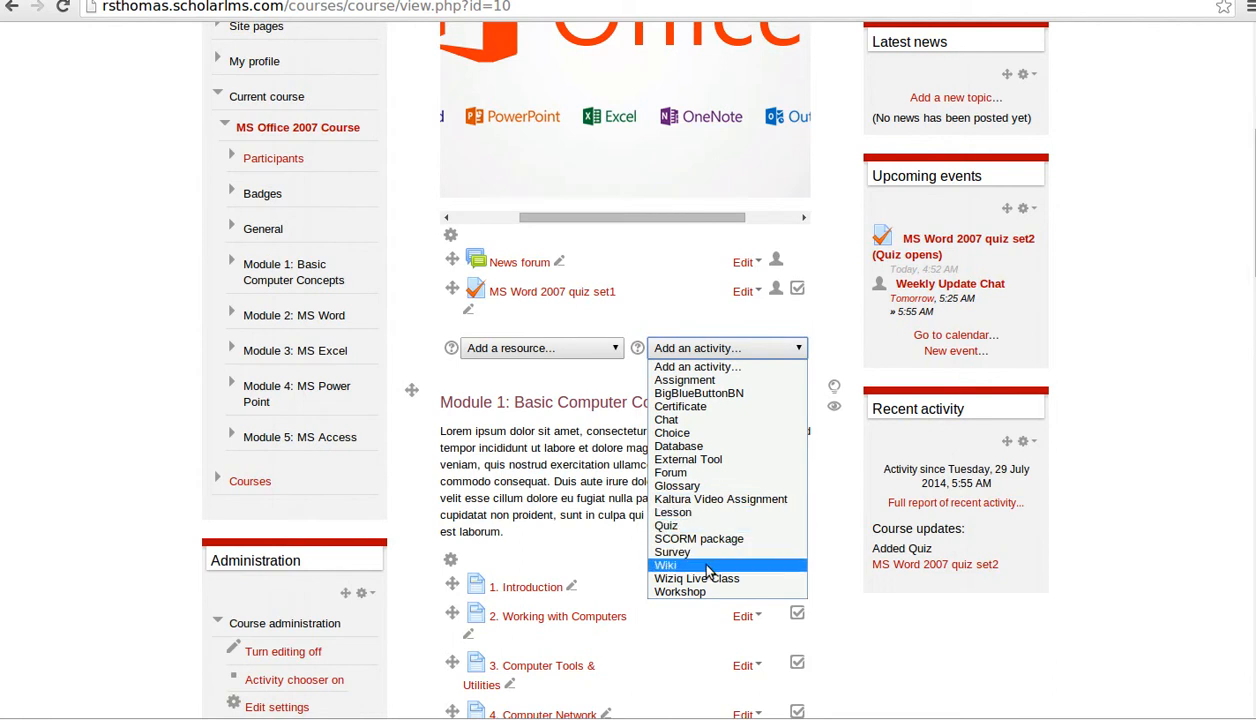
left_click(577, 461)
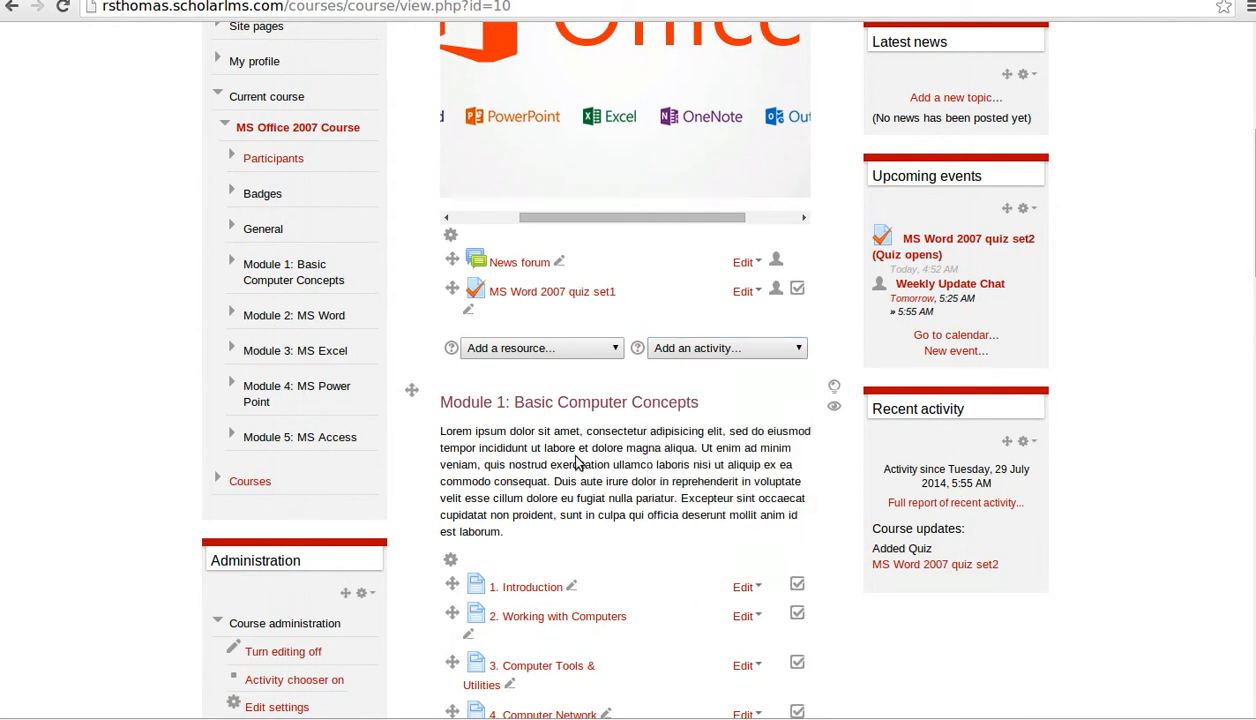
scroll(590, 440, "down", 4)
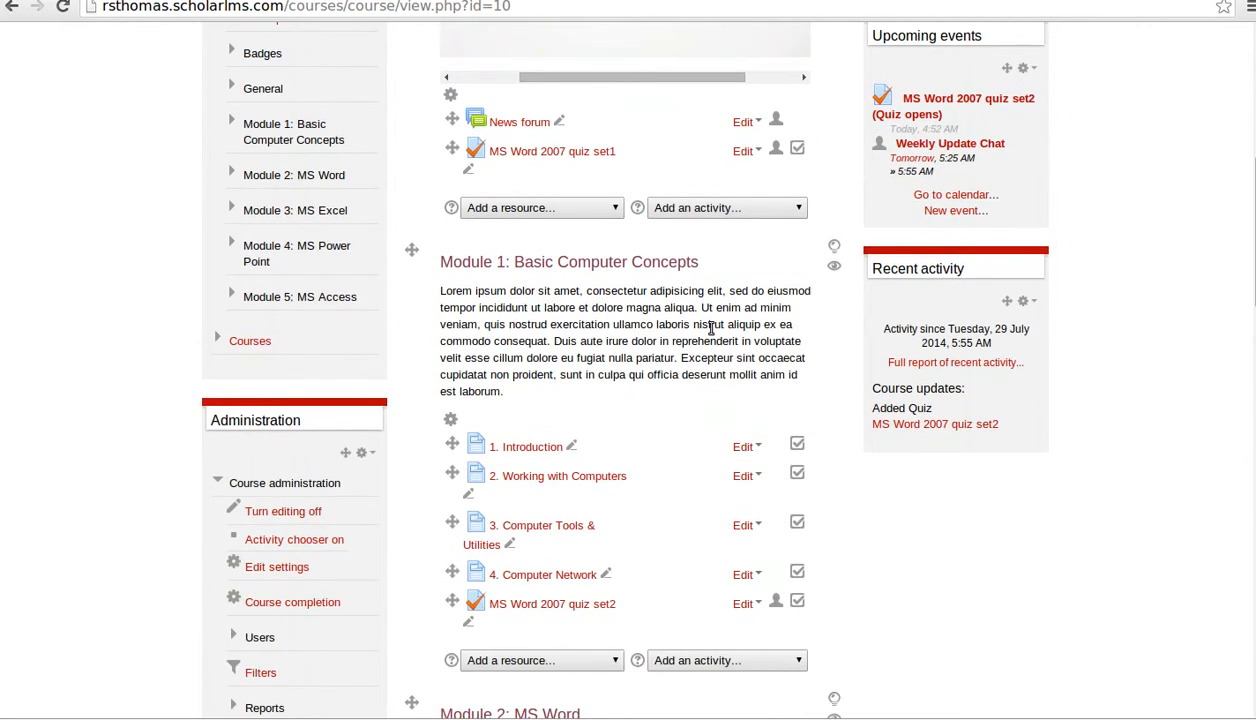
scroll(690, 470, "down", 11)
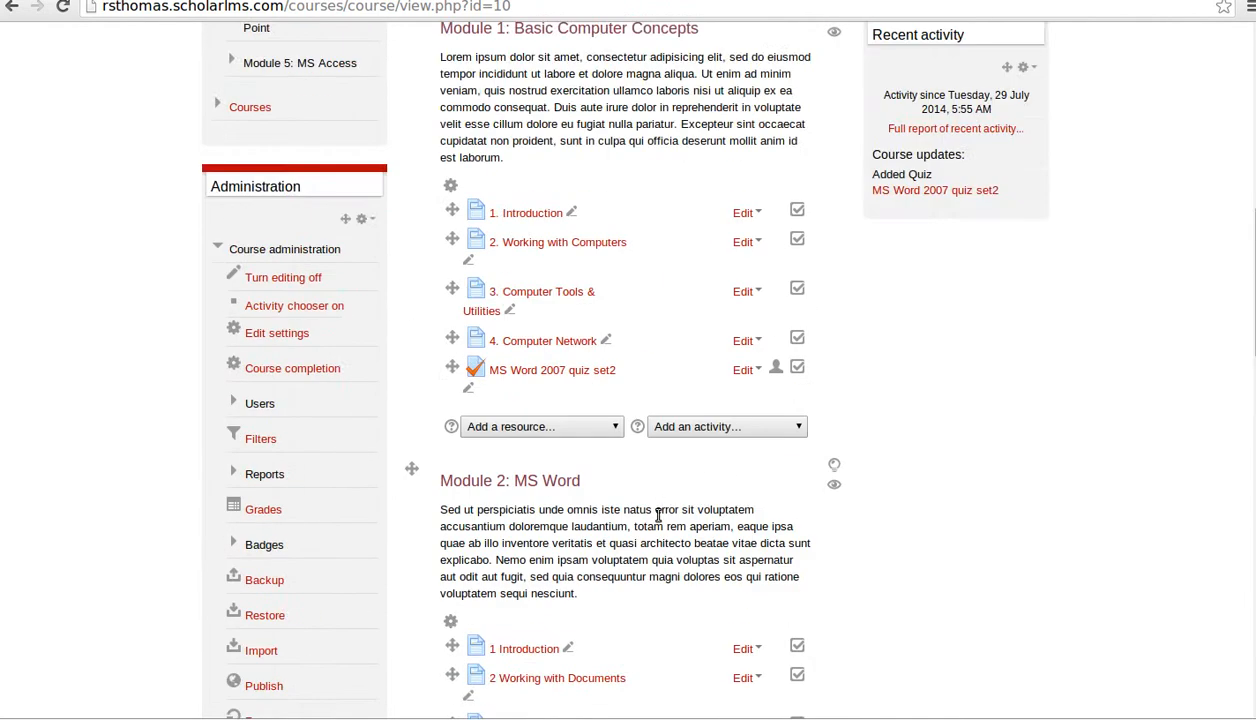
scroll(660, 515, "up", 14)
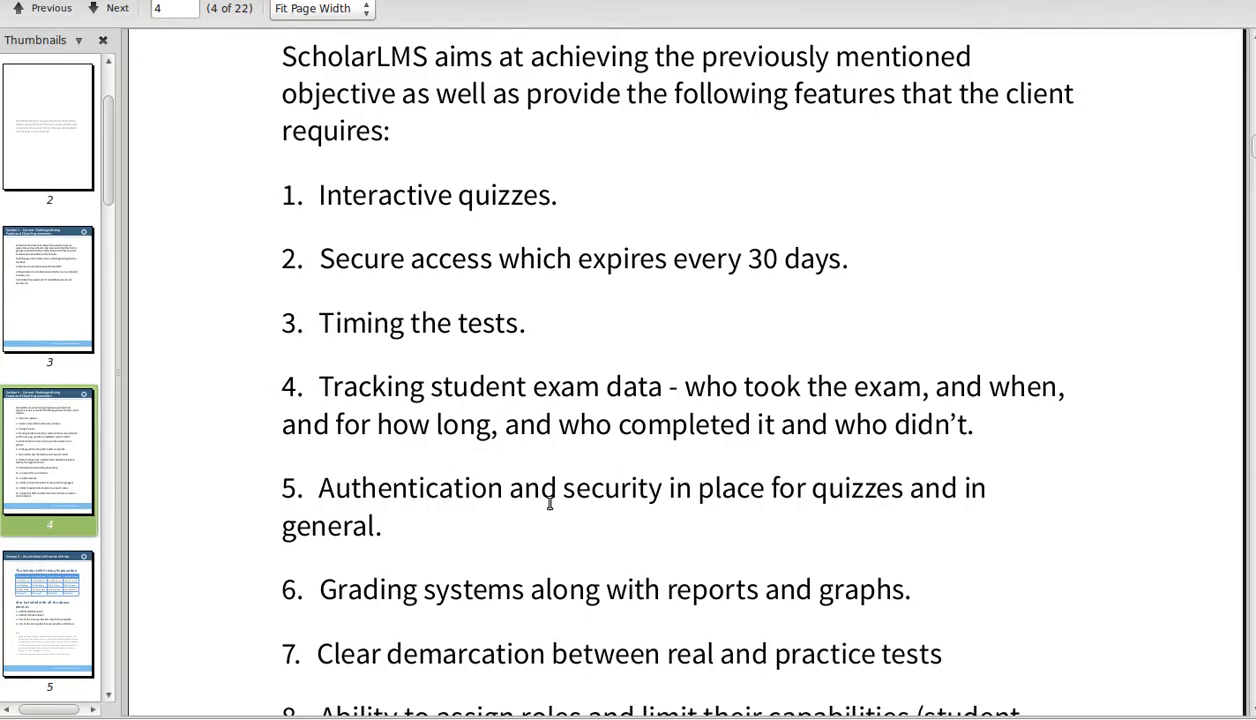
scroll(593, 413, "down", 10)
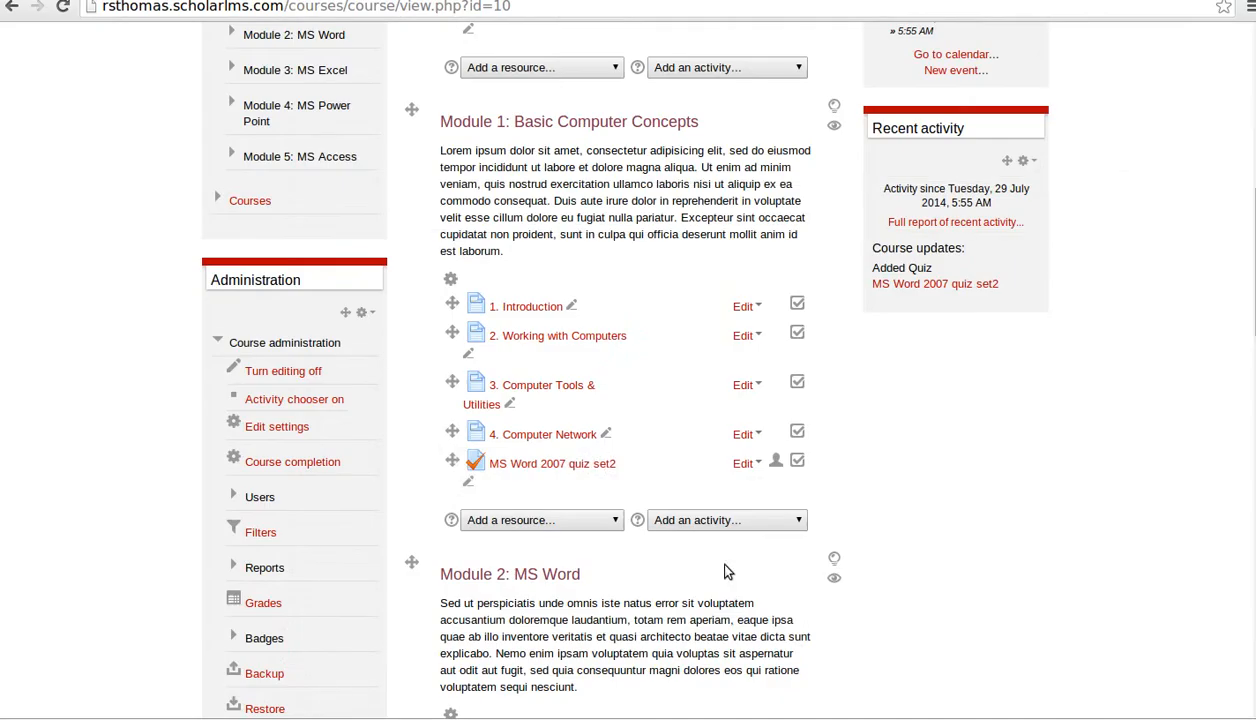
- Choose Label from the top section's Add a resource list
scroll(680, 425, "up", 5)
scroll(548, 390, "up", 1)
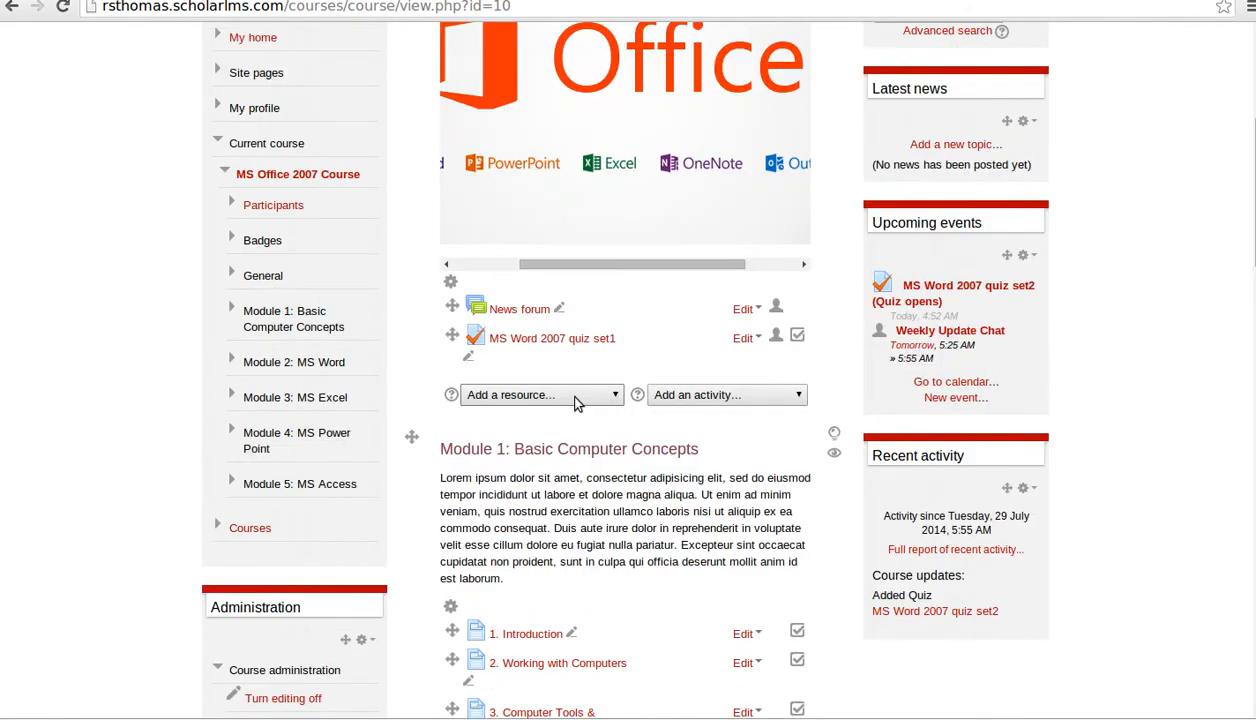
left_click(590, 400)
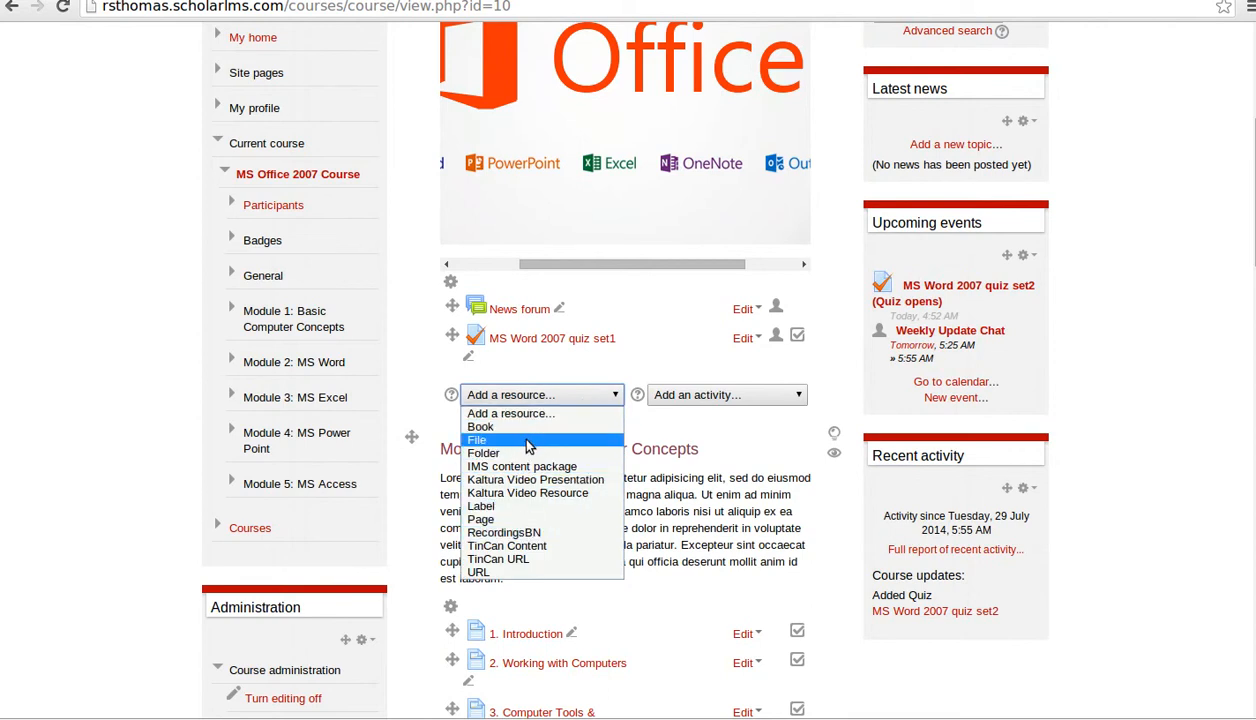
left_click(521, 507)
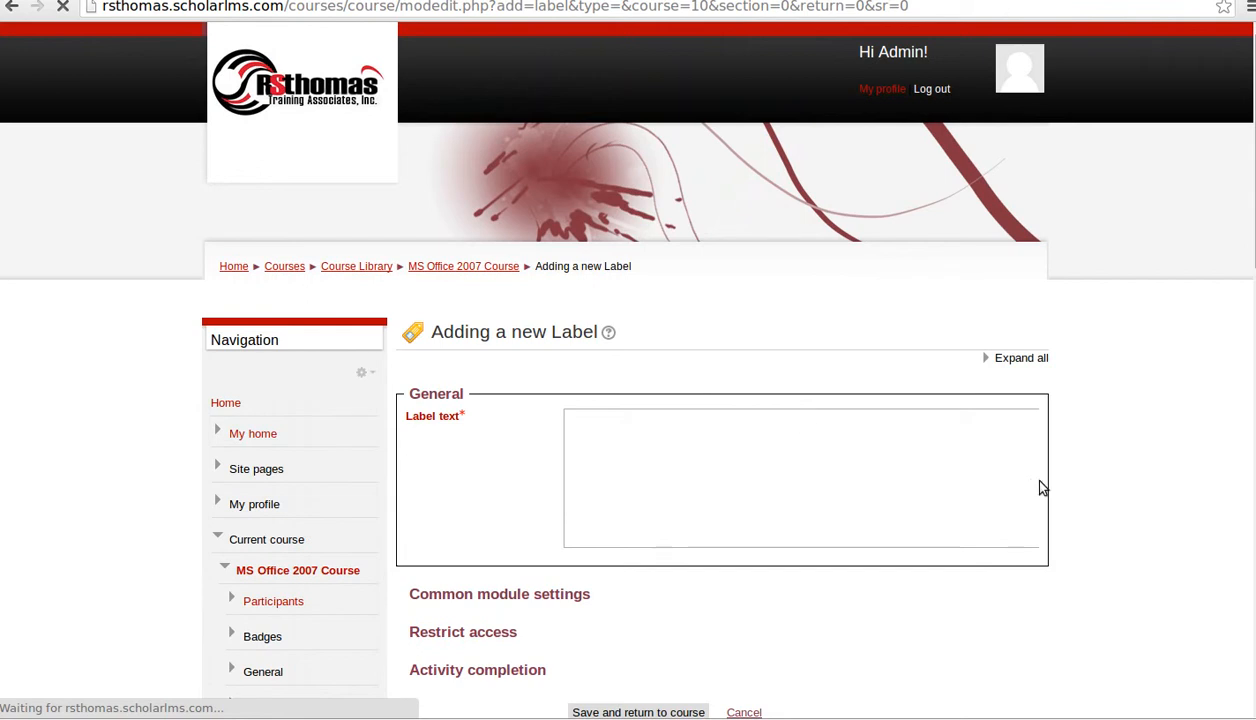
scroll(1043, 576, "down", 1)
scroll(1043, 576, "down", 2)
scroll(1043, 576, "up", 2)
scroll(1043, 576, "up", 1)
scroll(1043, 576, "down", 1)
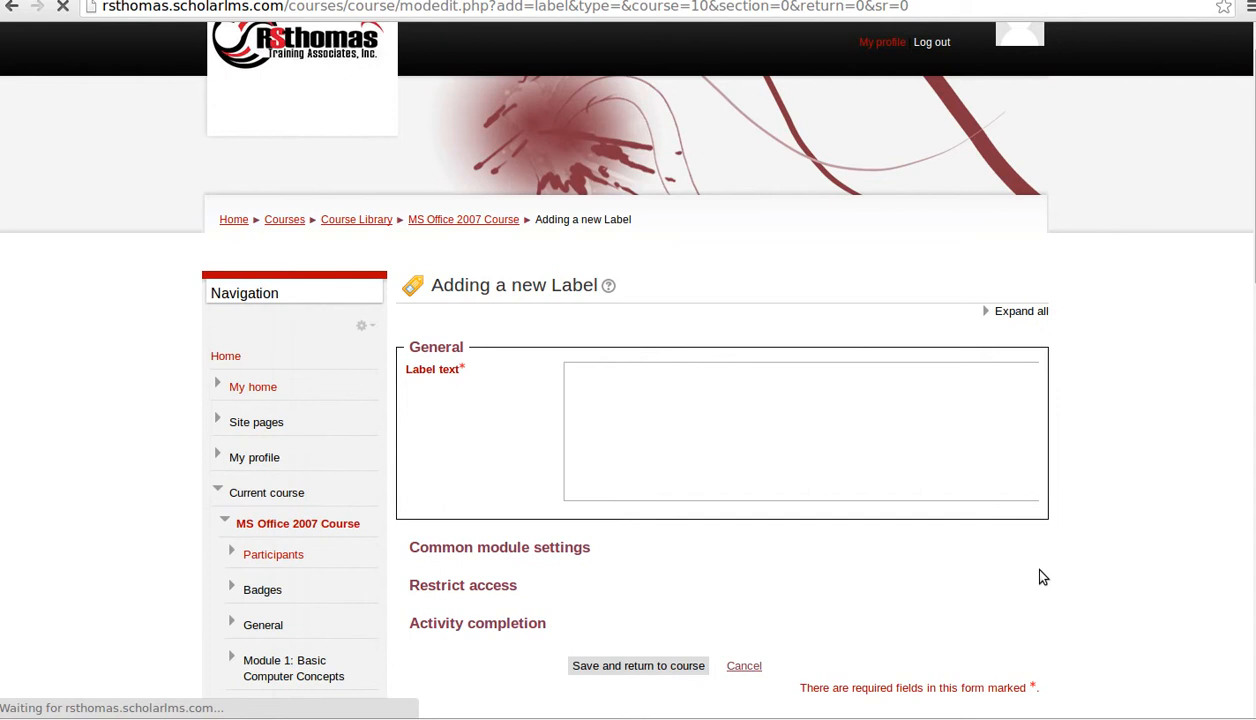
scroll(1043, 577, "down", 2)
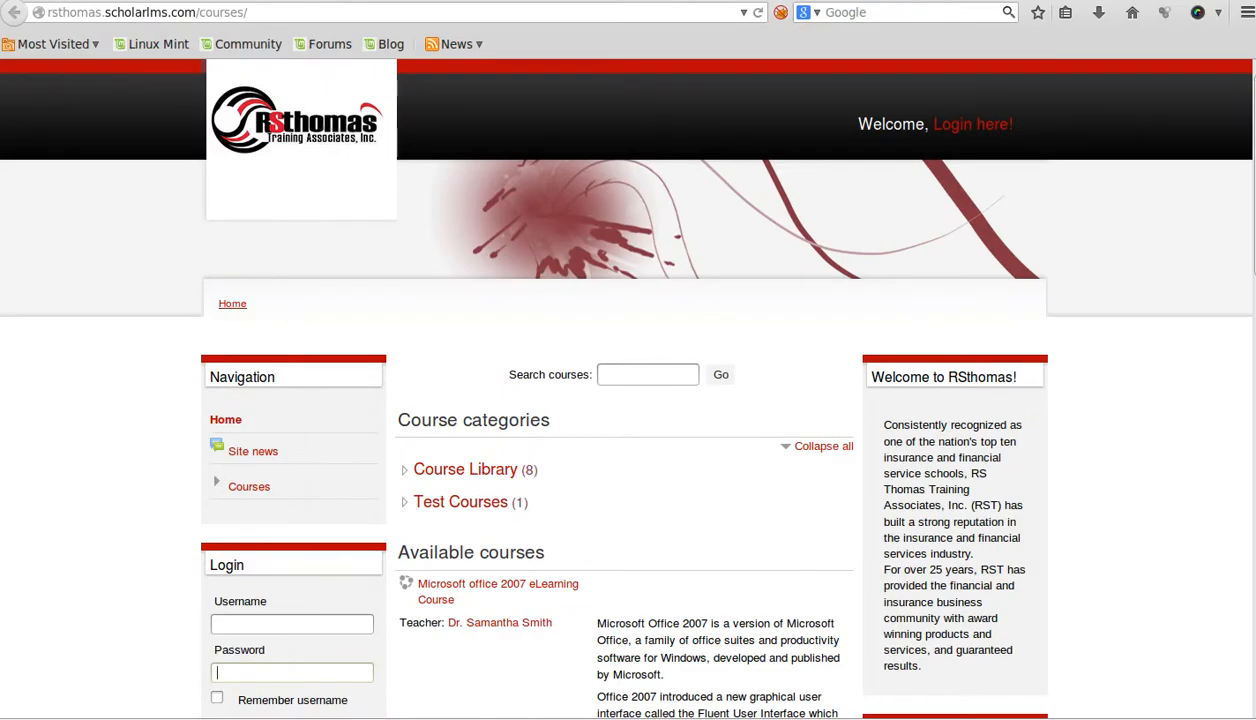
scroll(476, 684, "down", 5)
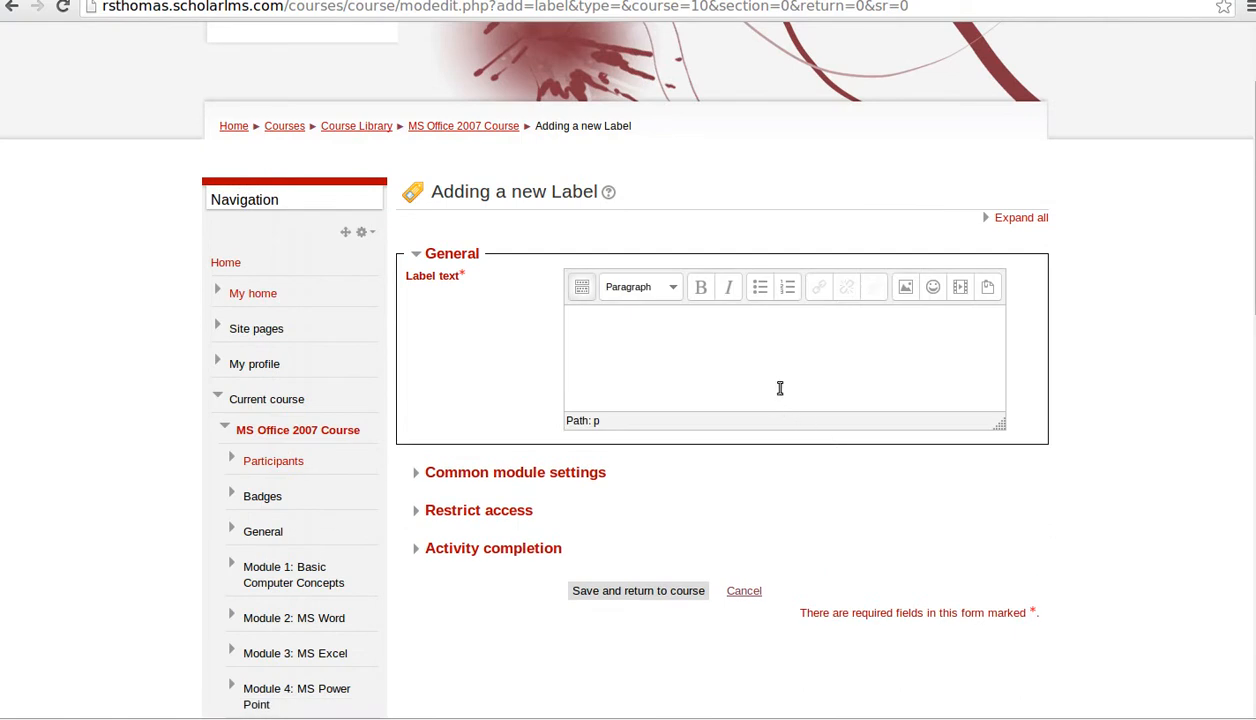
- Open the Moodle media file picker to find a video for the label
left_click(960, 289)
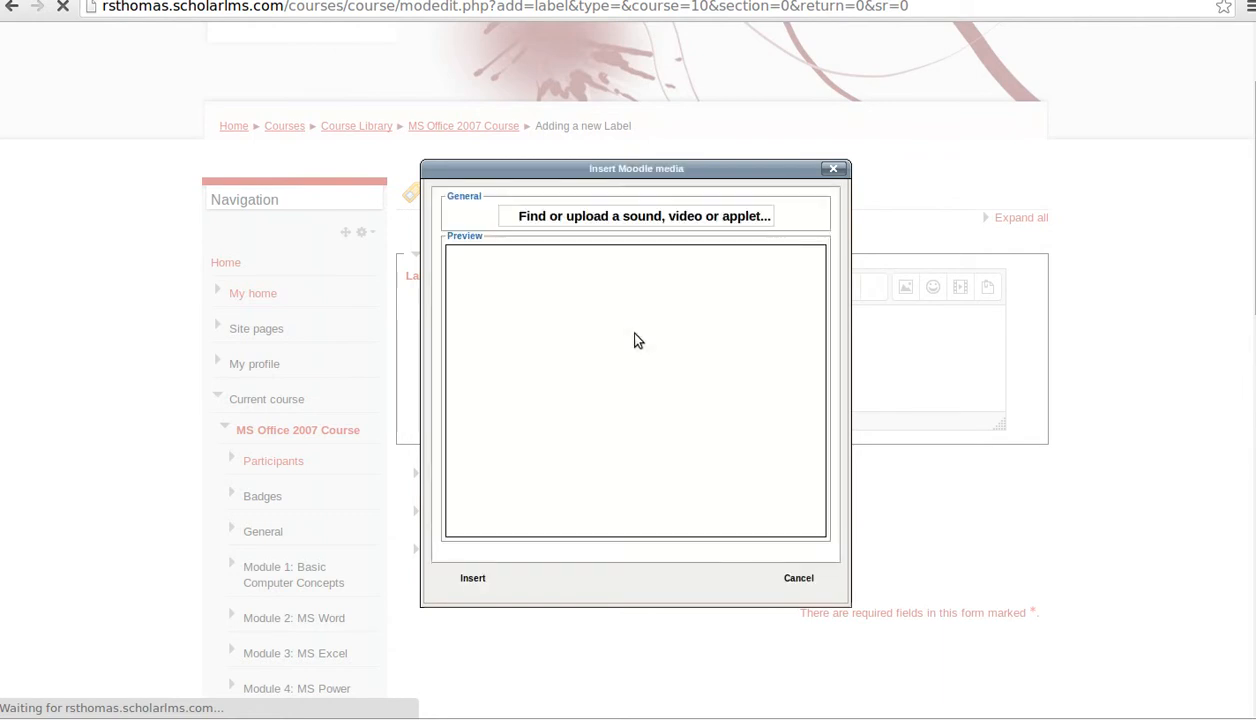
left_click(660, 218)
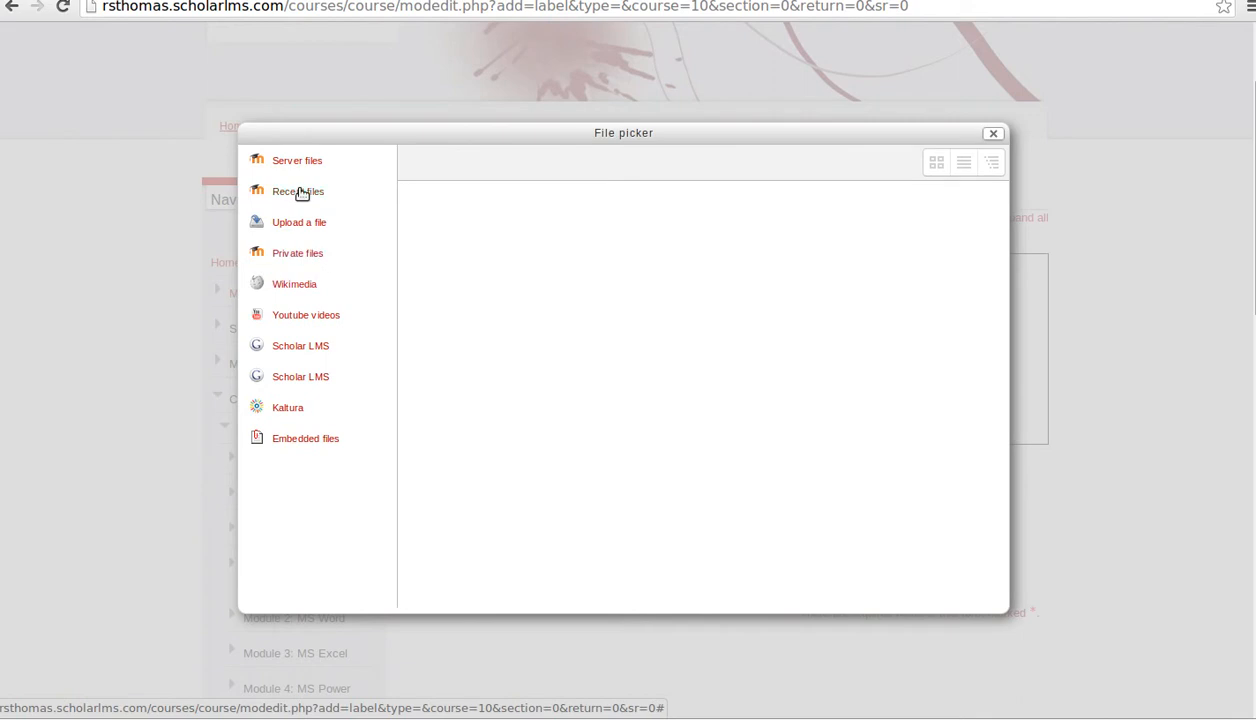
- Search the file picker's YouTube videos for 'ms o'
left_click(293, 318)
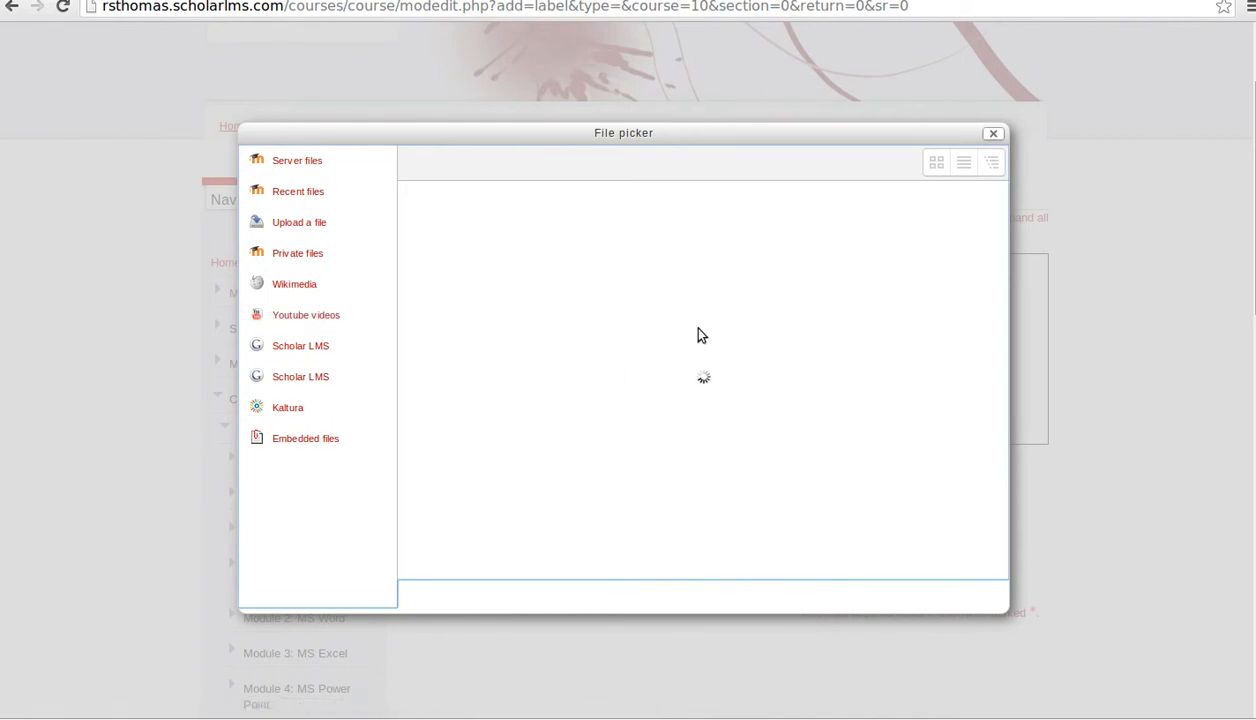
left_click(661, 330)
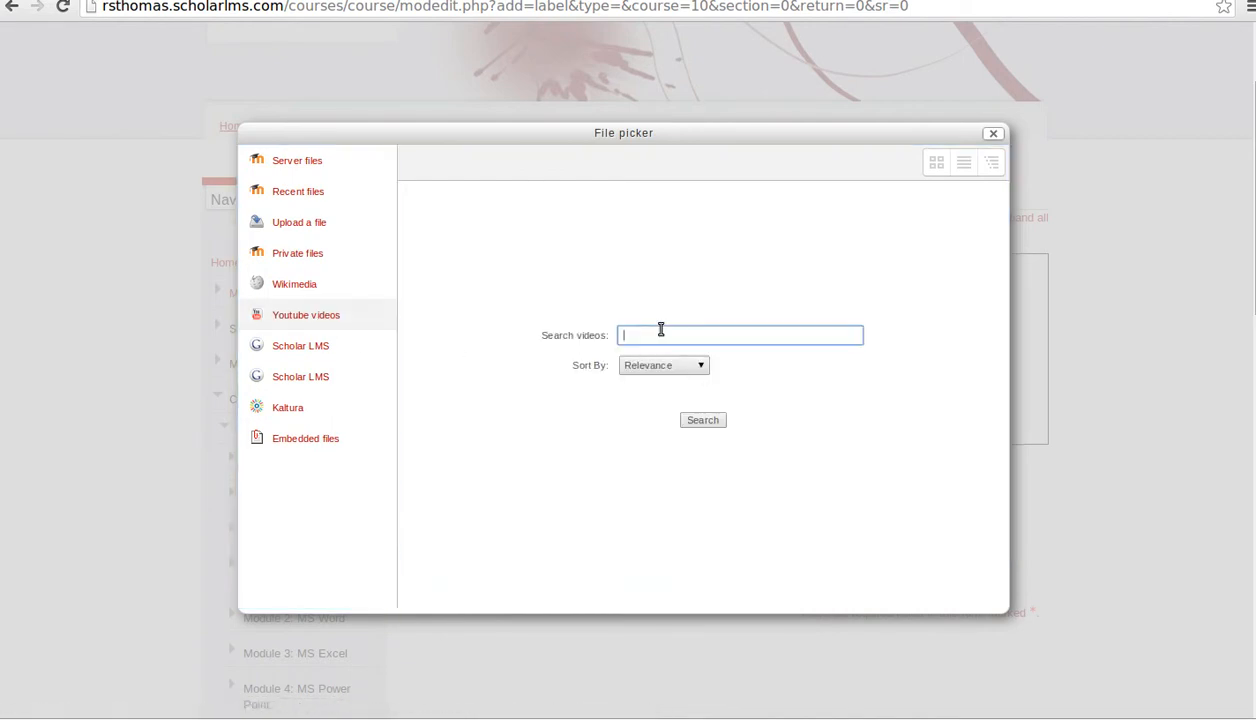
type("ms office")
left_click(703, 421)
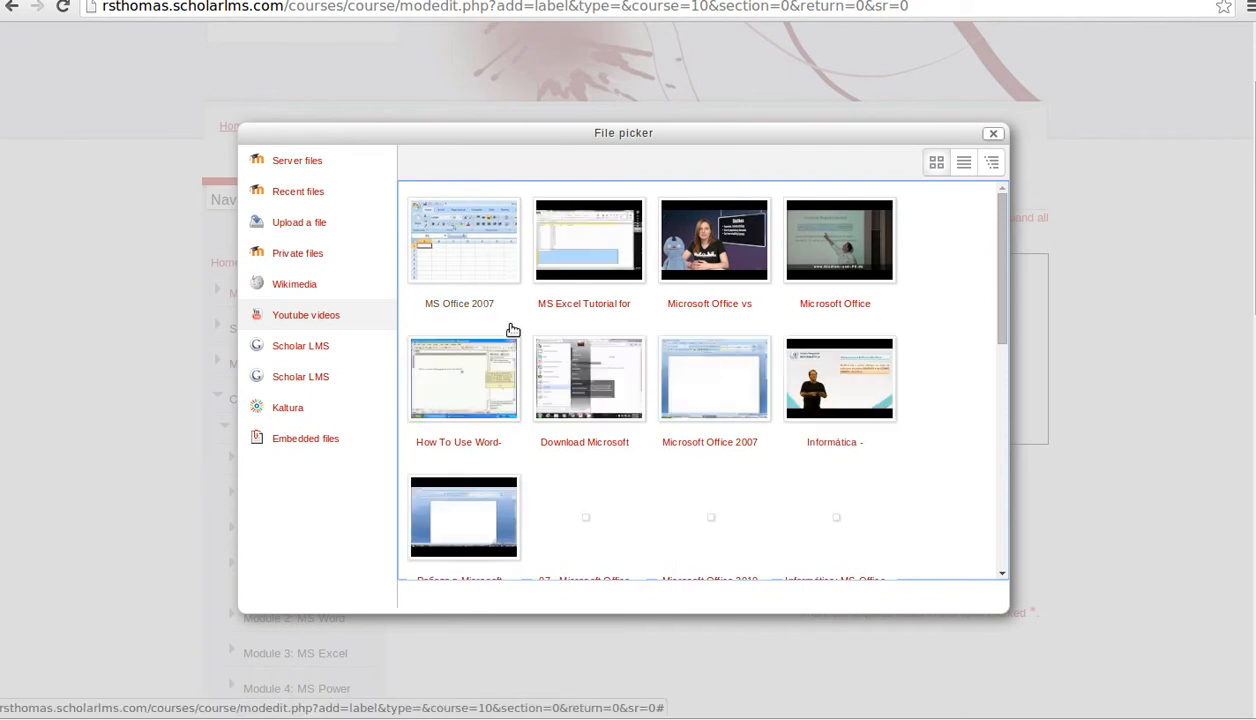
- Select the 'How To Use Word-Tutorial Microsoft Office' video after checking an MS Office 2007 result
left_click(486, 255)
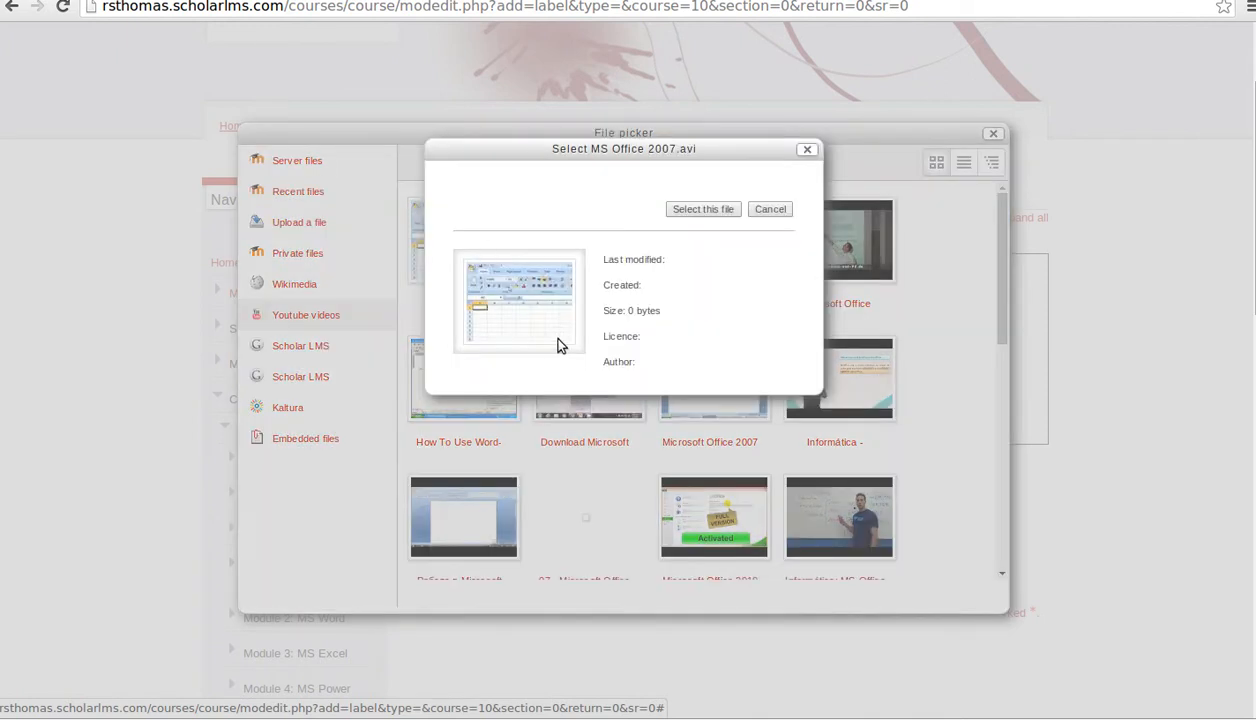
left_click(783, 208)
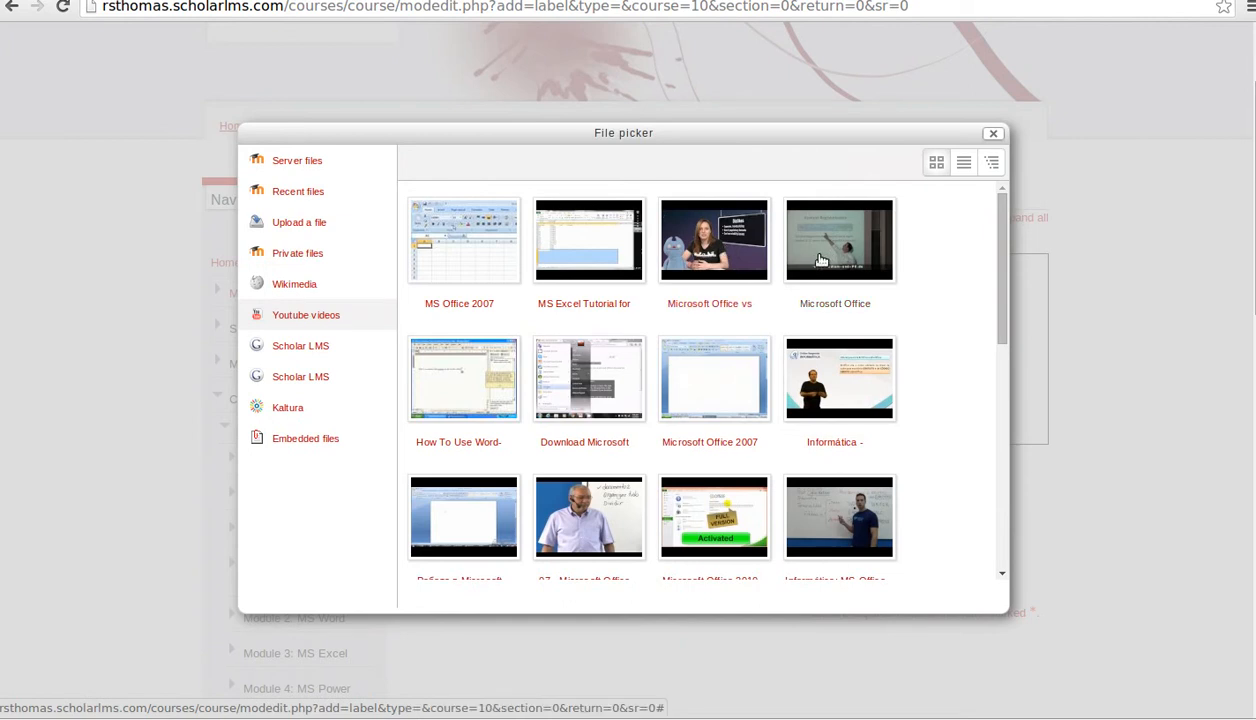
left_click(420, 375)
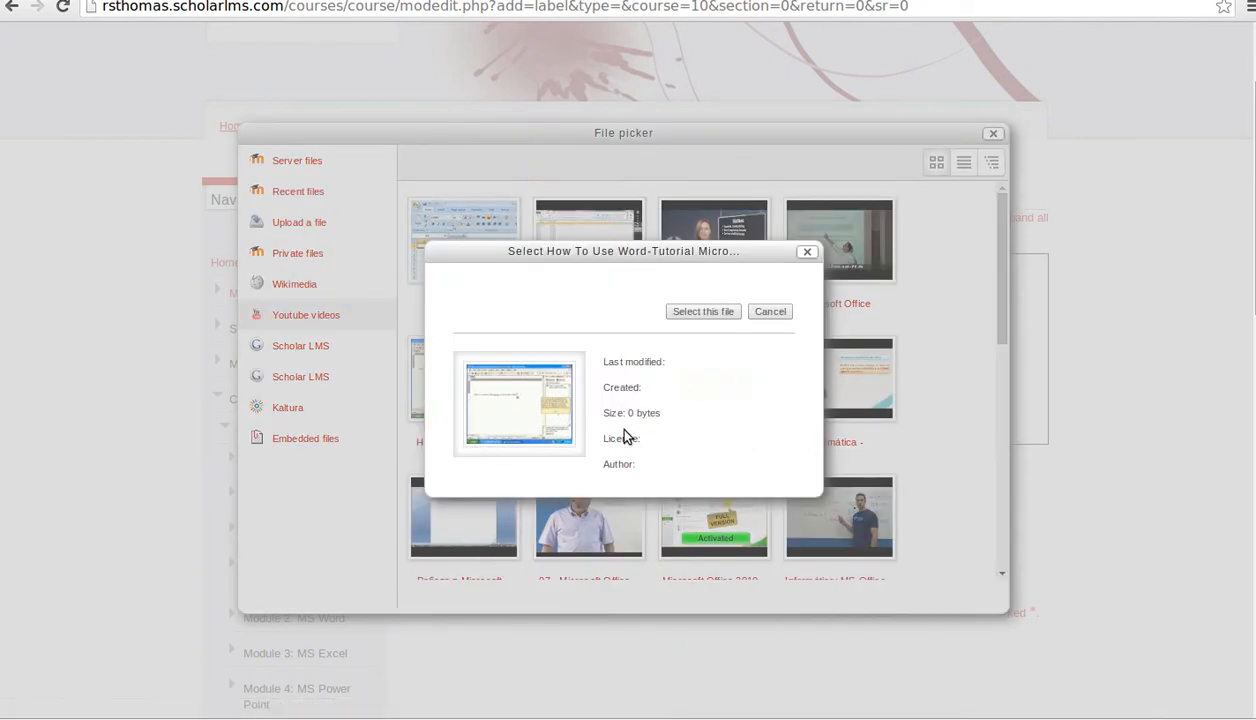
left_click(706, 311)
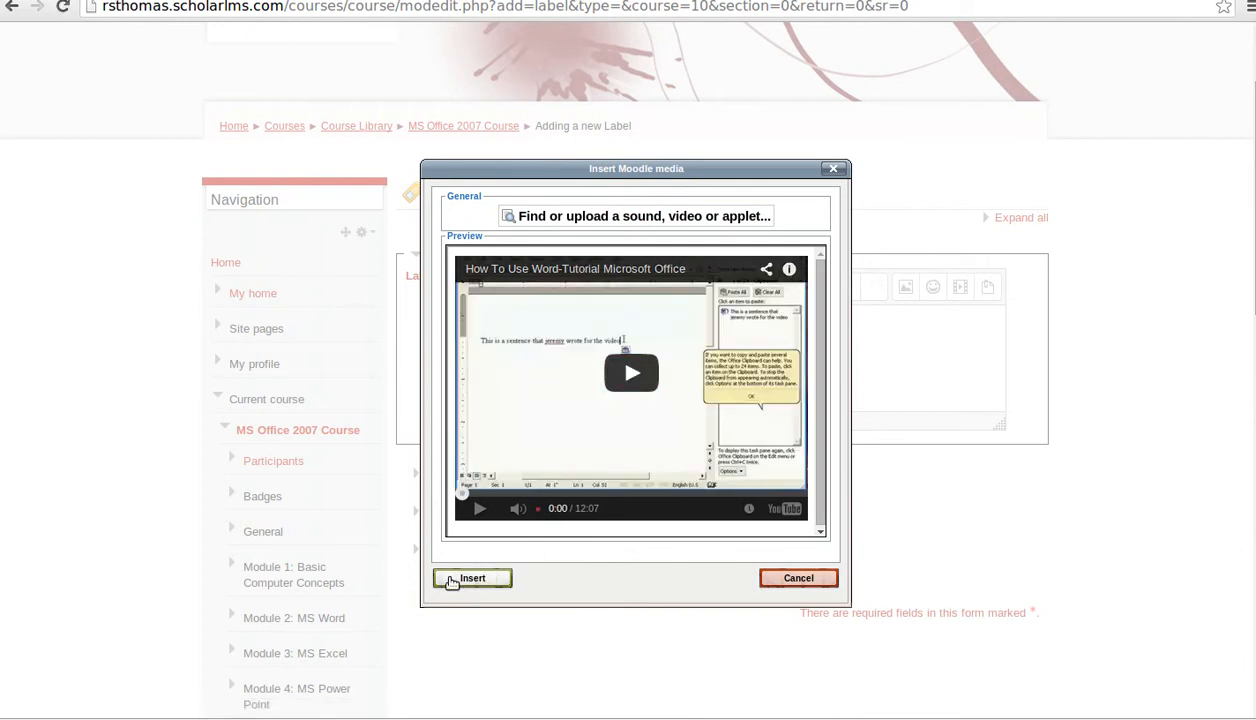
- Insert the How To Use Word video into the label, expanding Common module settings and Restrict access
left_click(470, 578)
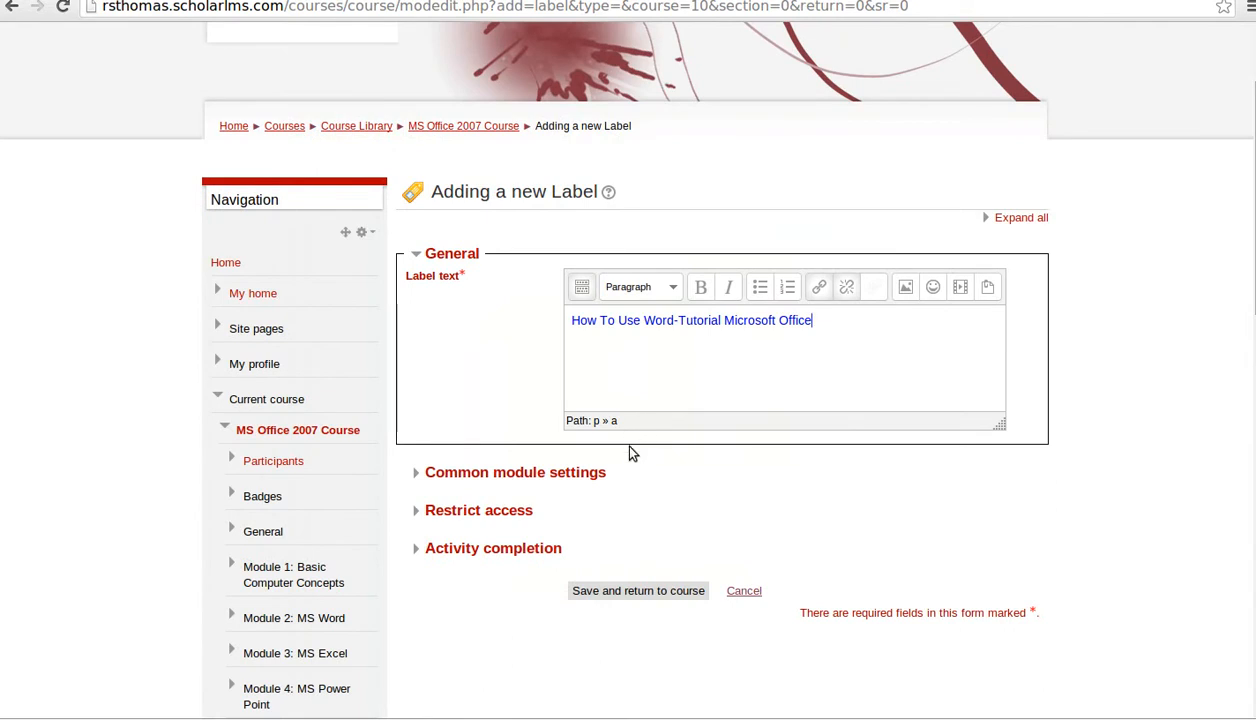
left_click(435, 473)
scroll(547, 507, "down", 1)
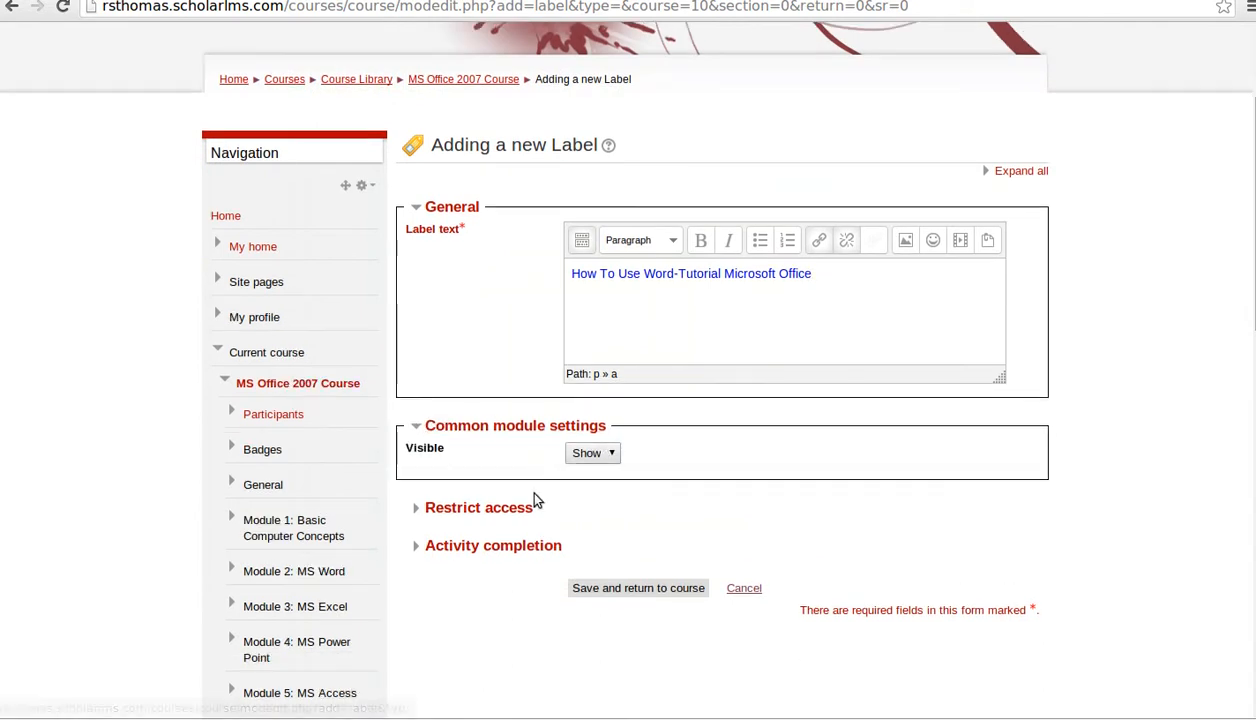
left_click(458, 508)
scroll(580, 496, "down", 3)
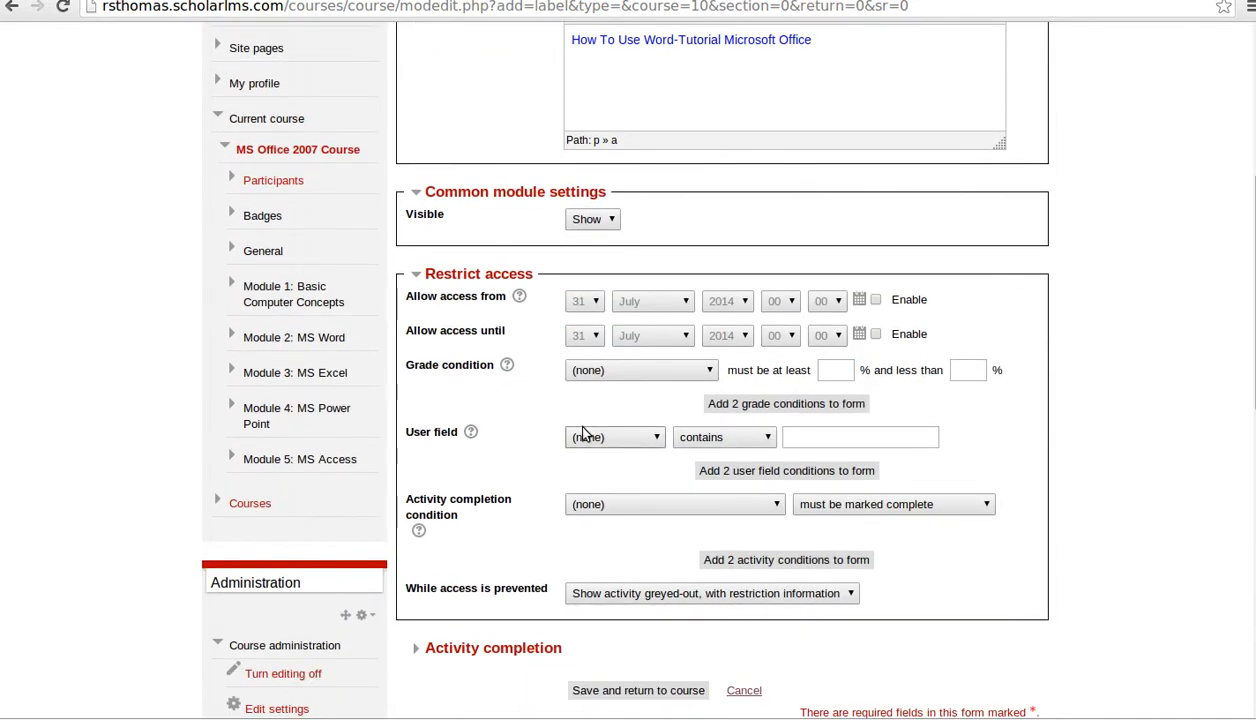
- Try the grade, user field and activity completion restrictions, leaving the grade condition at (none)
left_click(835, 370)
left_click(962, 370)
left_click(680, 370)
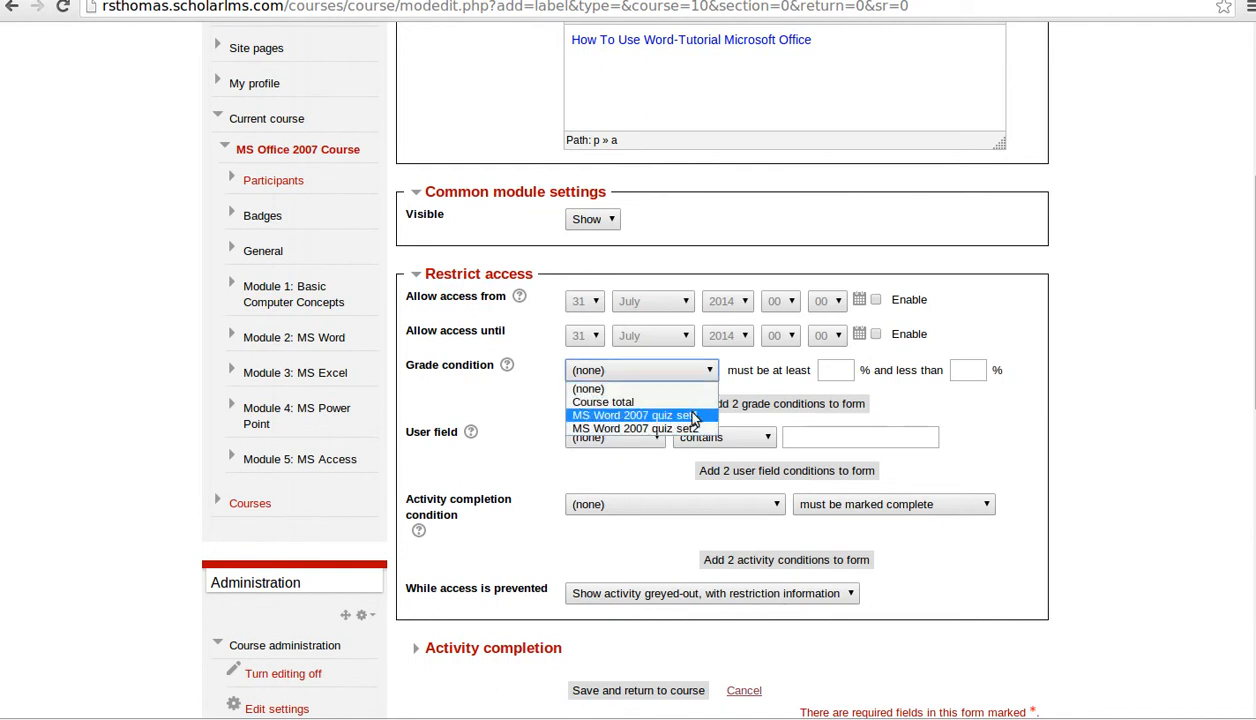
left_click(693, 416)
left_click(830, 370)
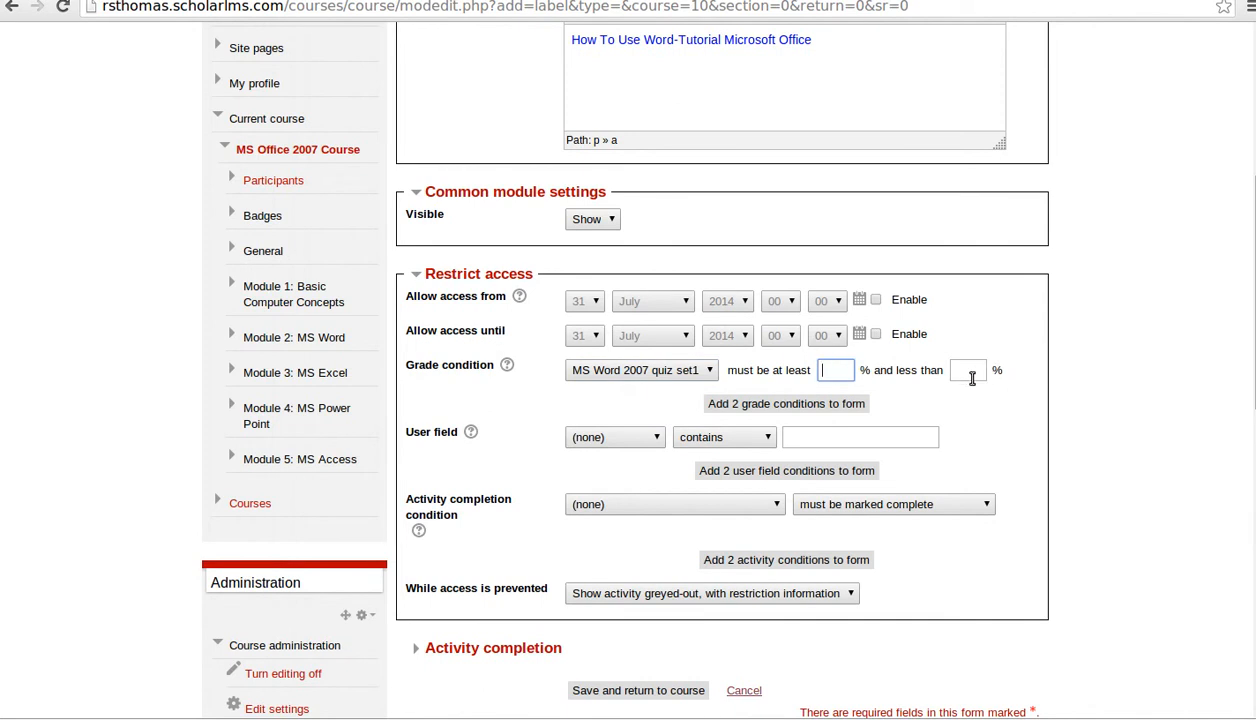
left_click(603, 437)
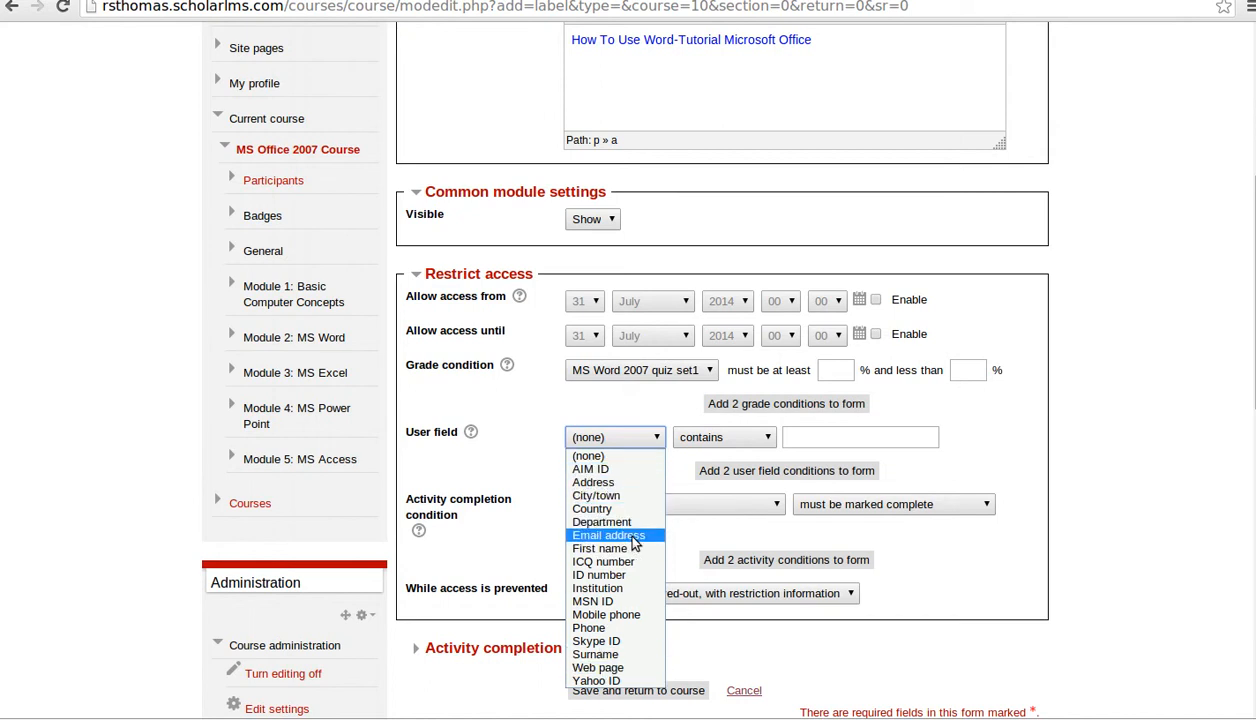
left_click(1025, 452)
left_click(645, 505)
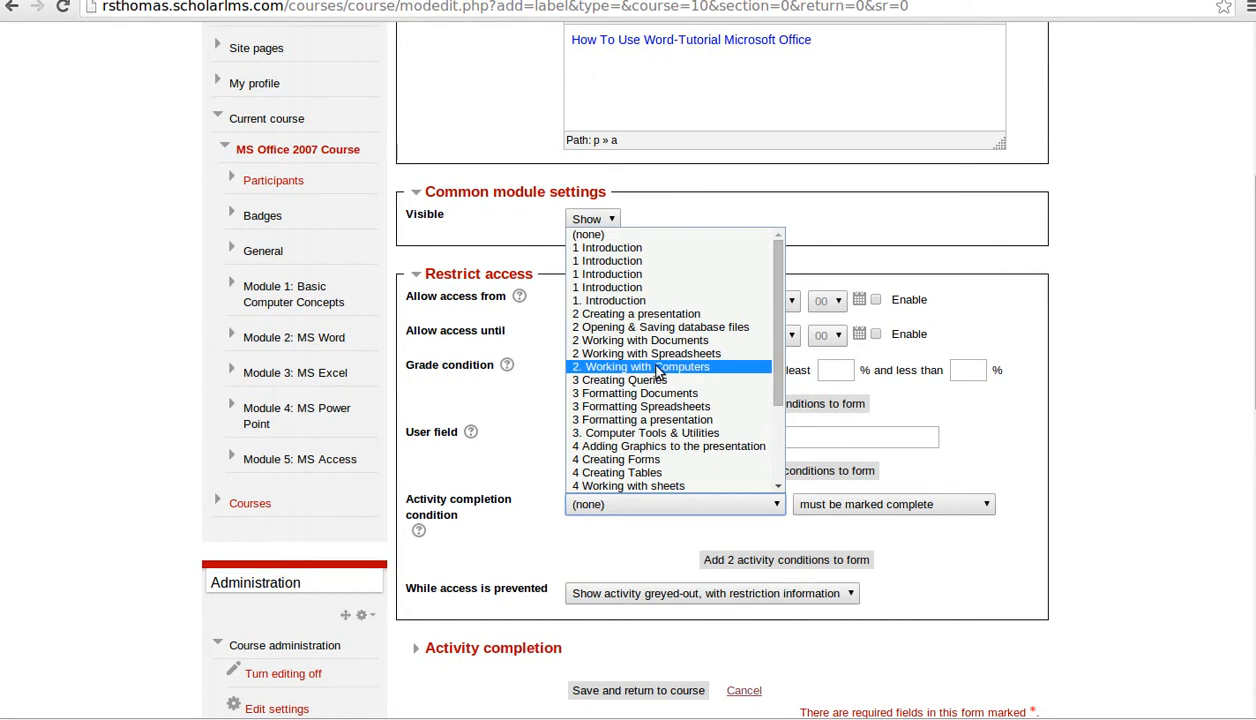
left_click(990, 470)
left_click(680, 371)
left_click(667, 392)
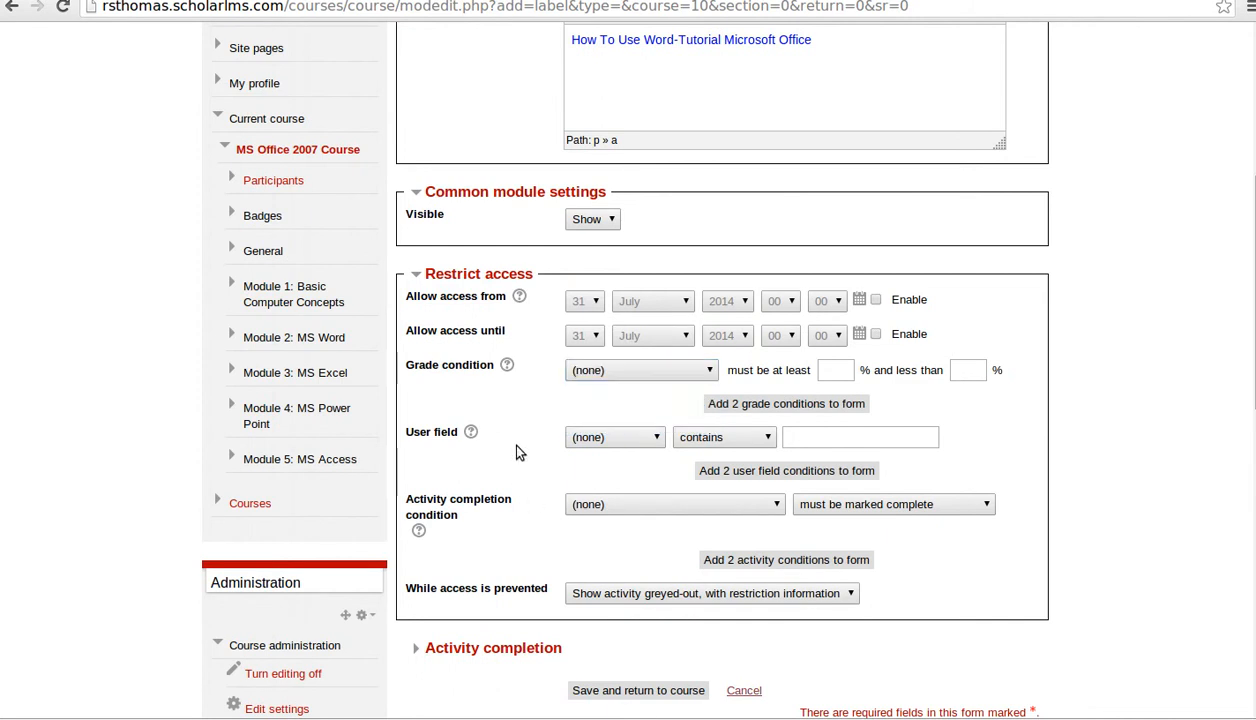
- Leave activity completion tracking unchanged and save the label back to the course
scroll(509, 475, "down", 3)
left_click(421, 462)
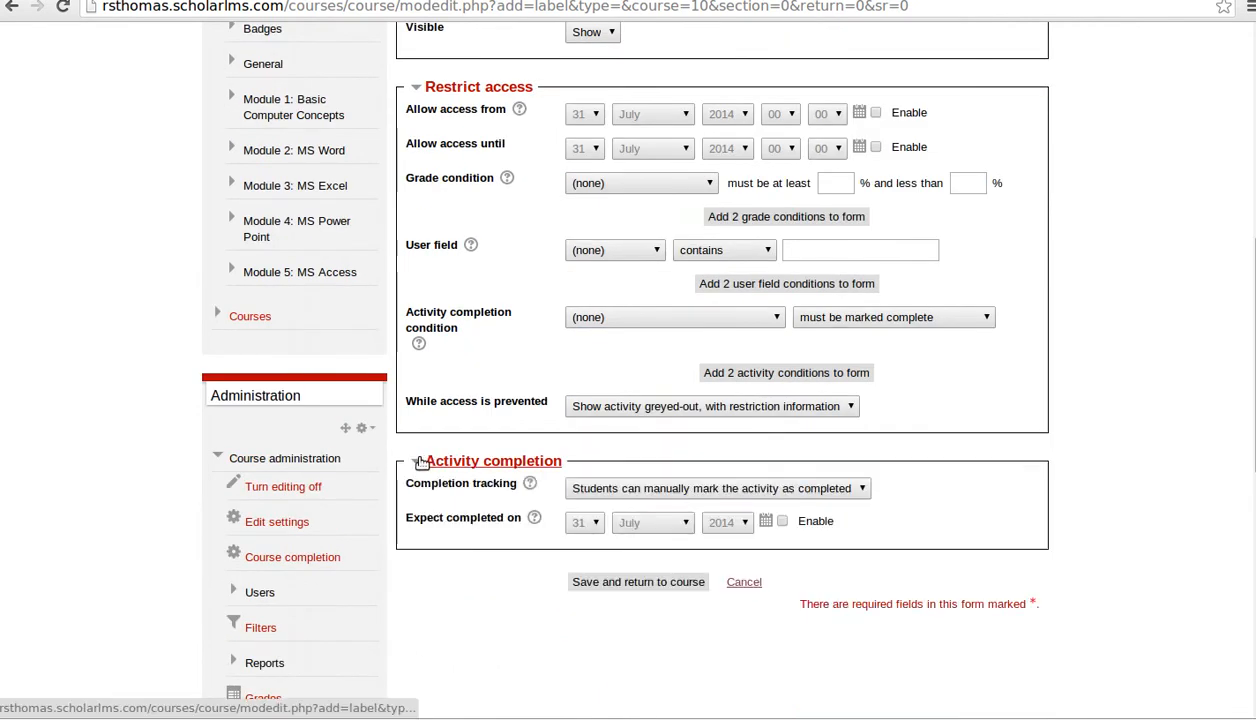
left_click(645, 497)
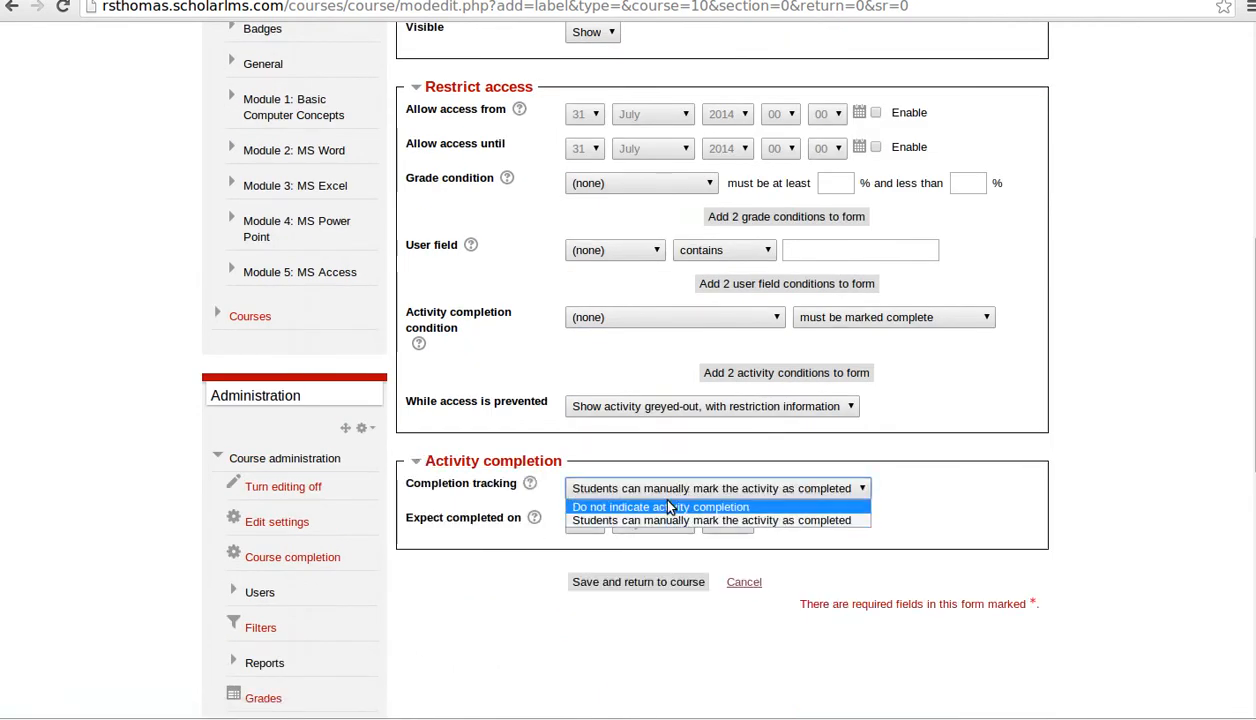
left_click(945, 480)
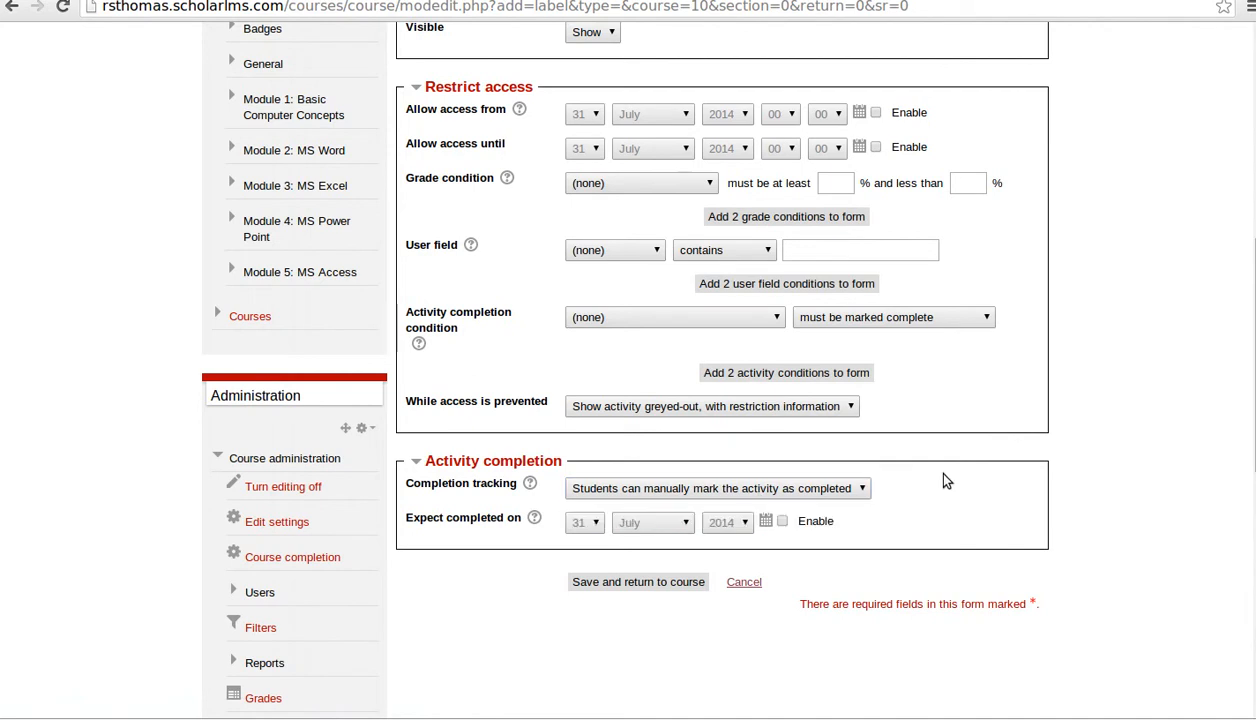
left_click(508, 461)
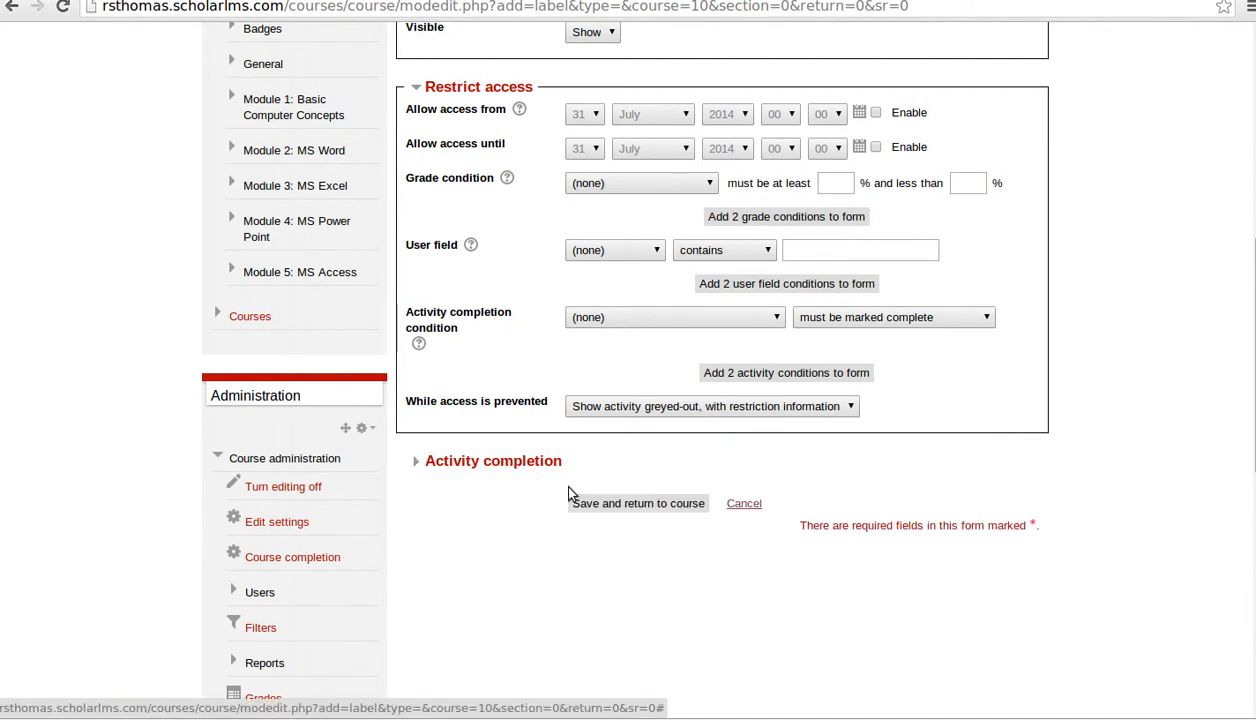
left_click(670, 504)
scroll(1114, 485, "up", 3)
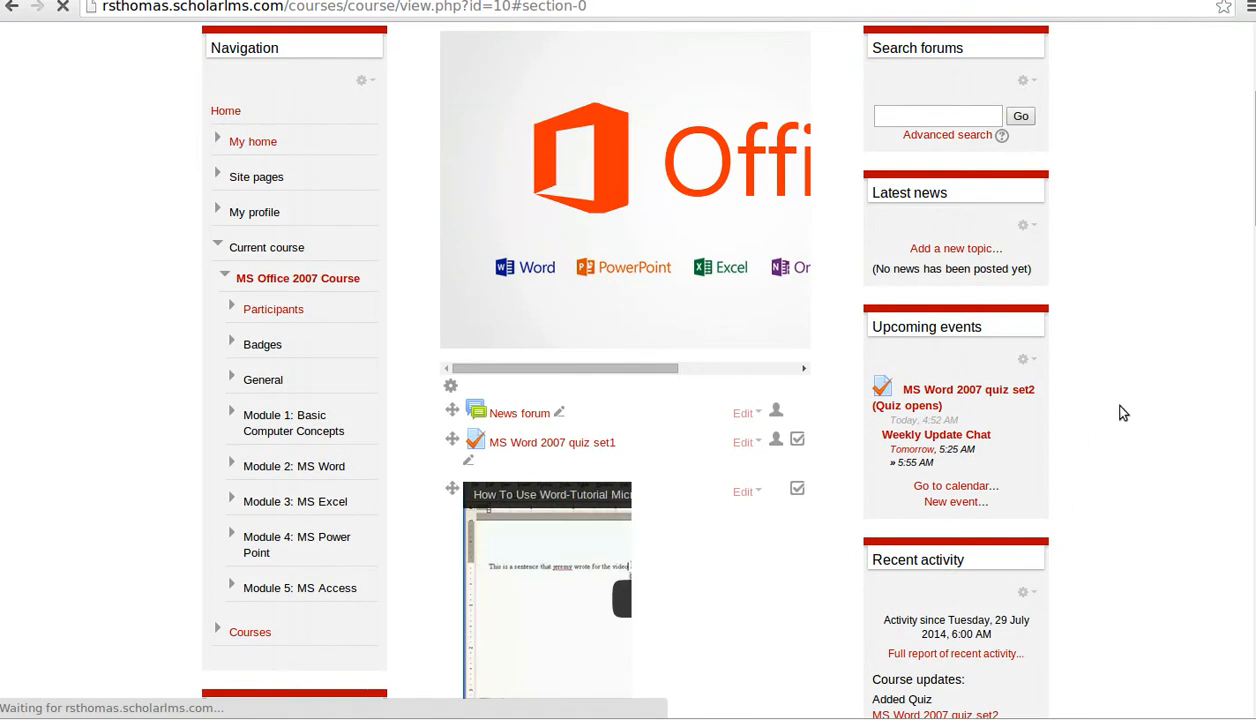
scroll(1070, 450, "down", 2)
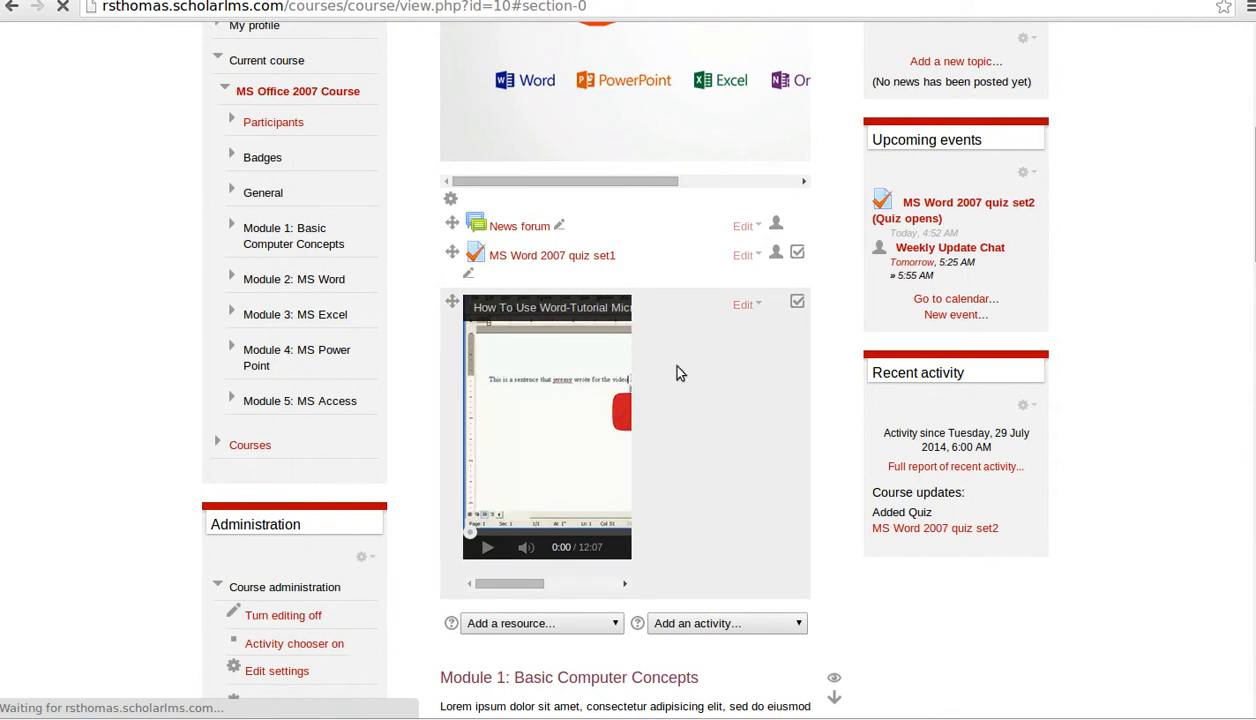
scroll(780, 495, "down", 2)
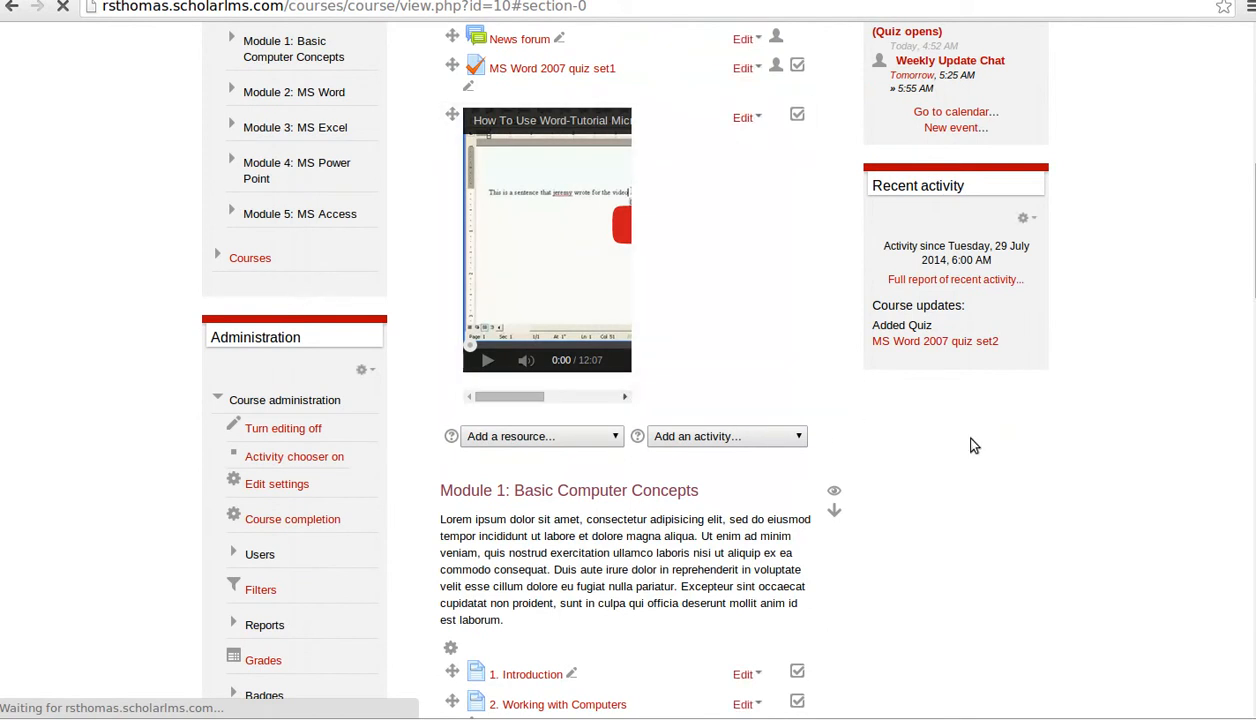
scroll(972, 442, "down", 5)
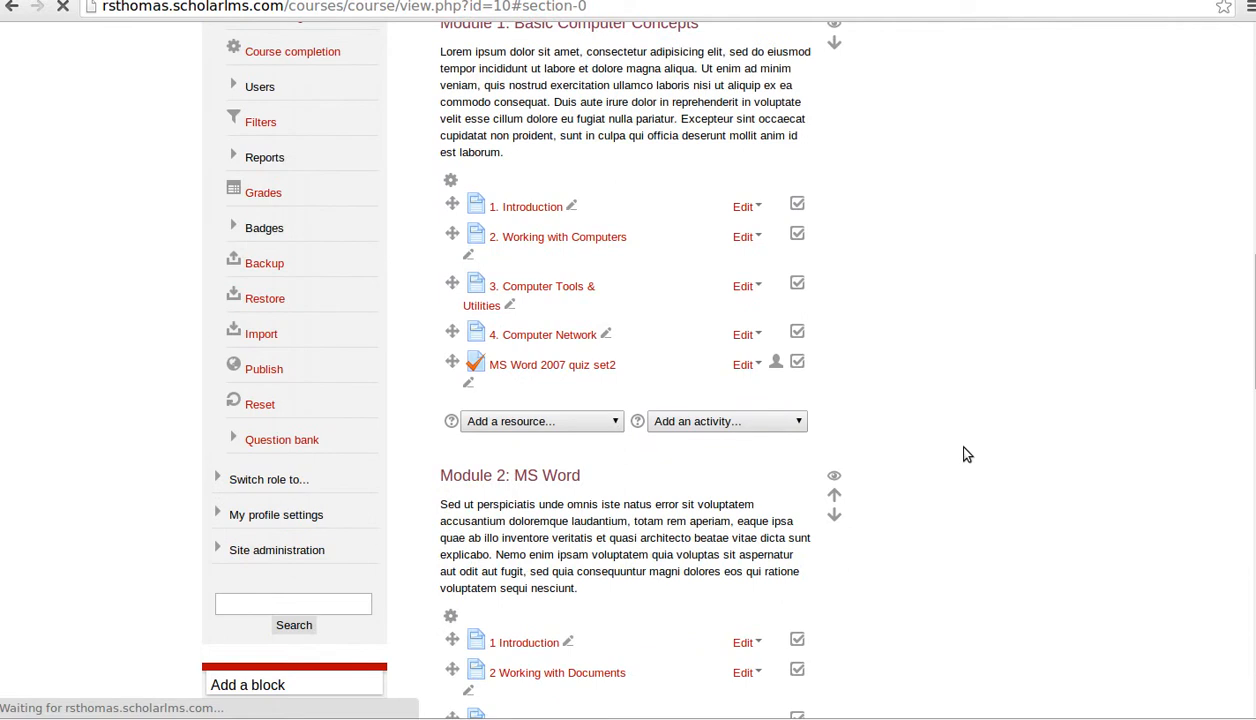
scroll(967, 453, "down", 6)
scroll(967, 453, "up", 10)
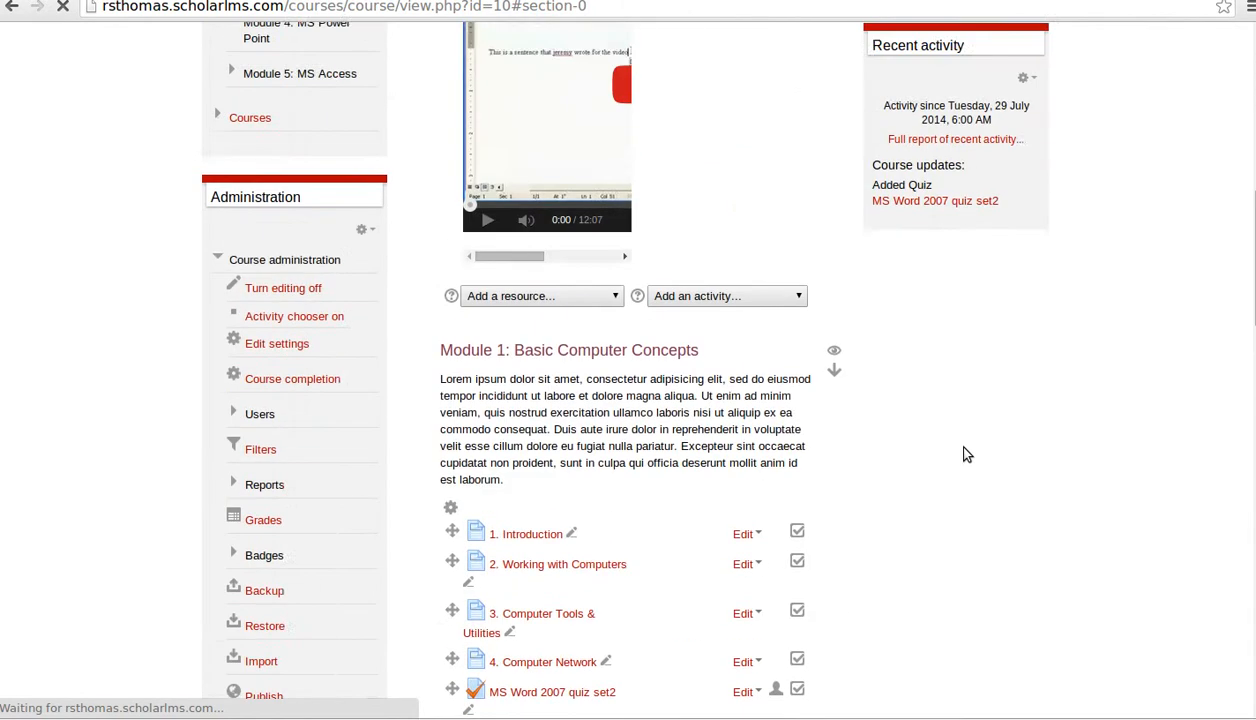
scroll(967, 455, "up", 2)
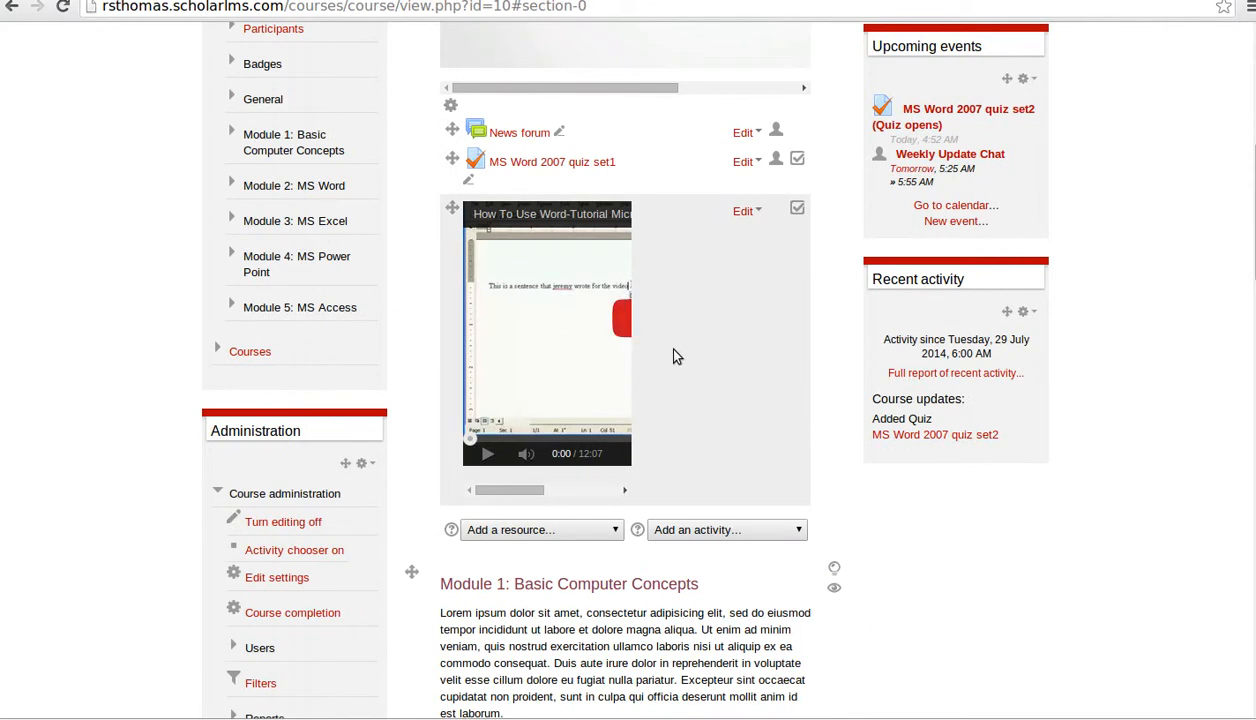
left_click(750, 214)
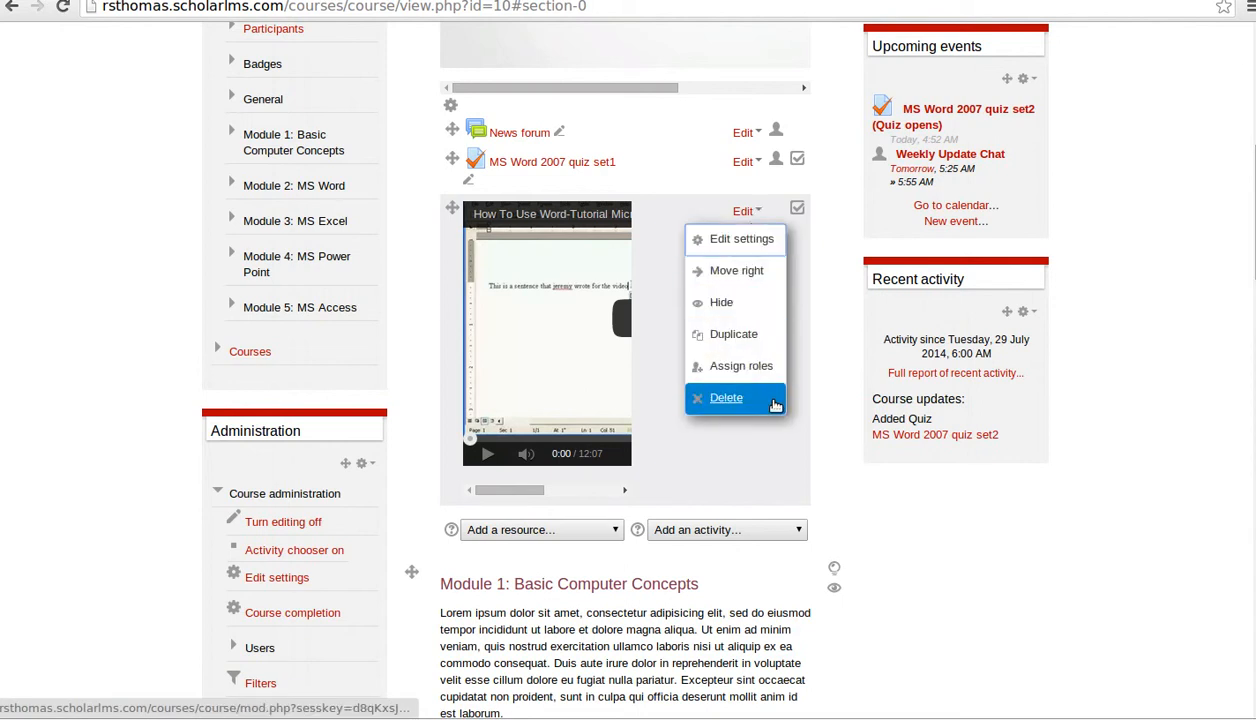
left_click(1042, 599)
scroll(1018, 512, "down", 7)
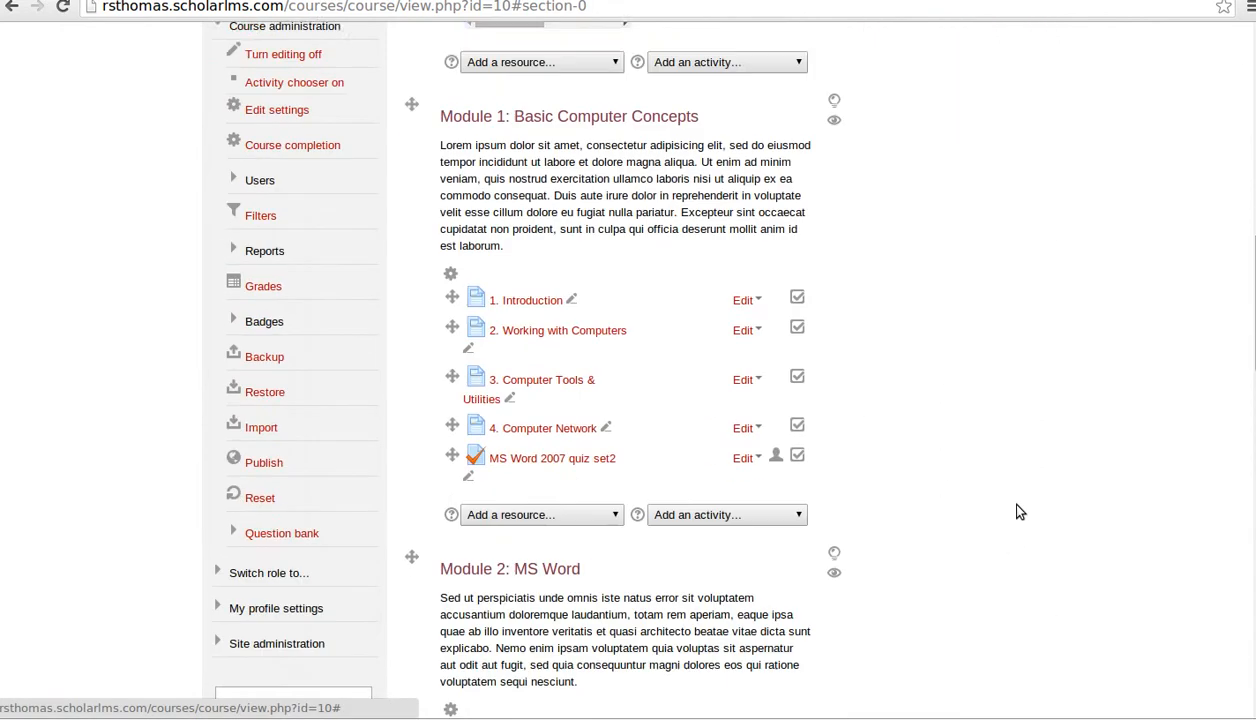
scroll(1018, 512, "down", 3)
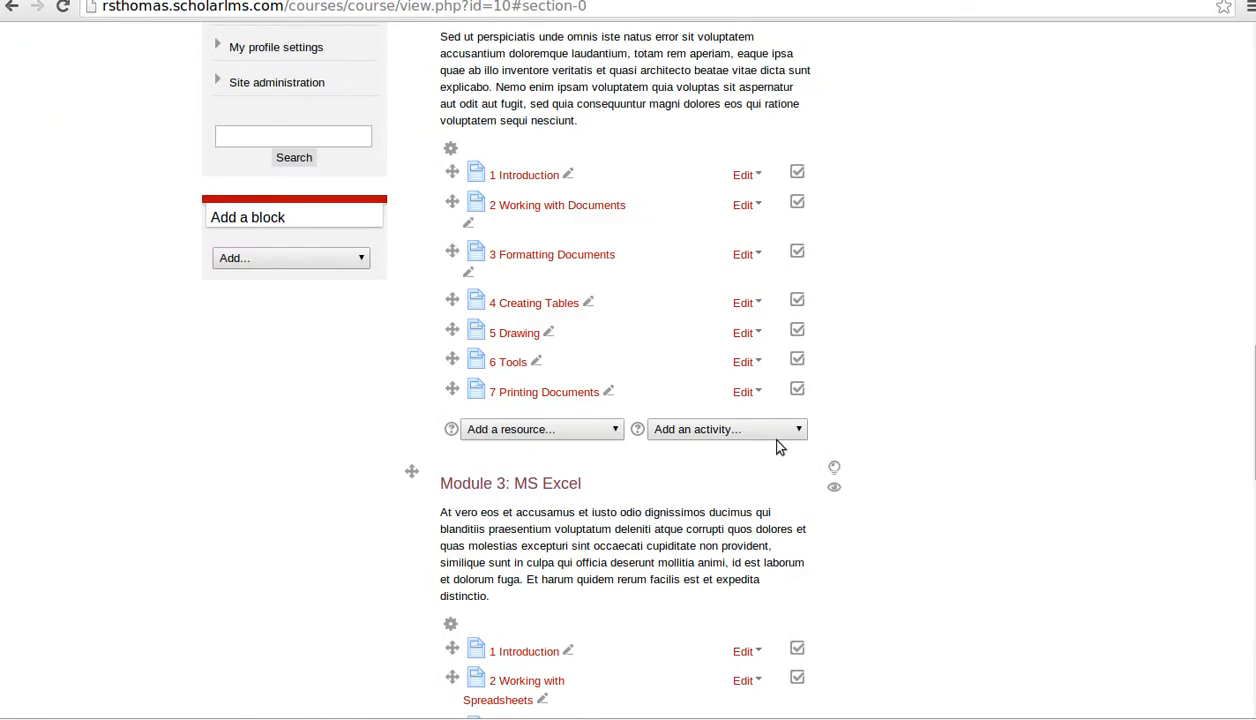
scroll(779, 447, "up", 15)
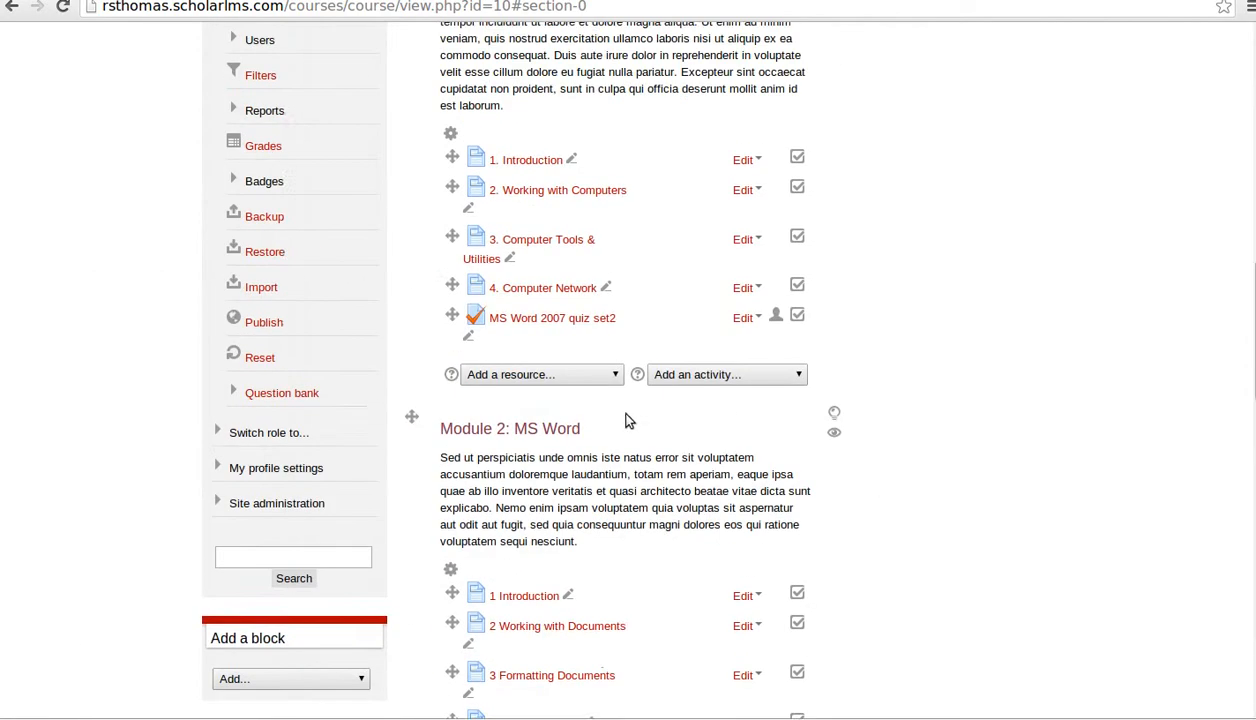
- Add a File resource to the course's top section from the Add a resource list
left_click(592, 342)
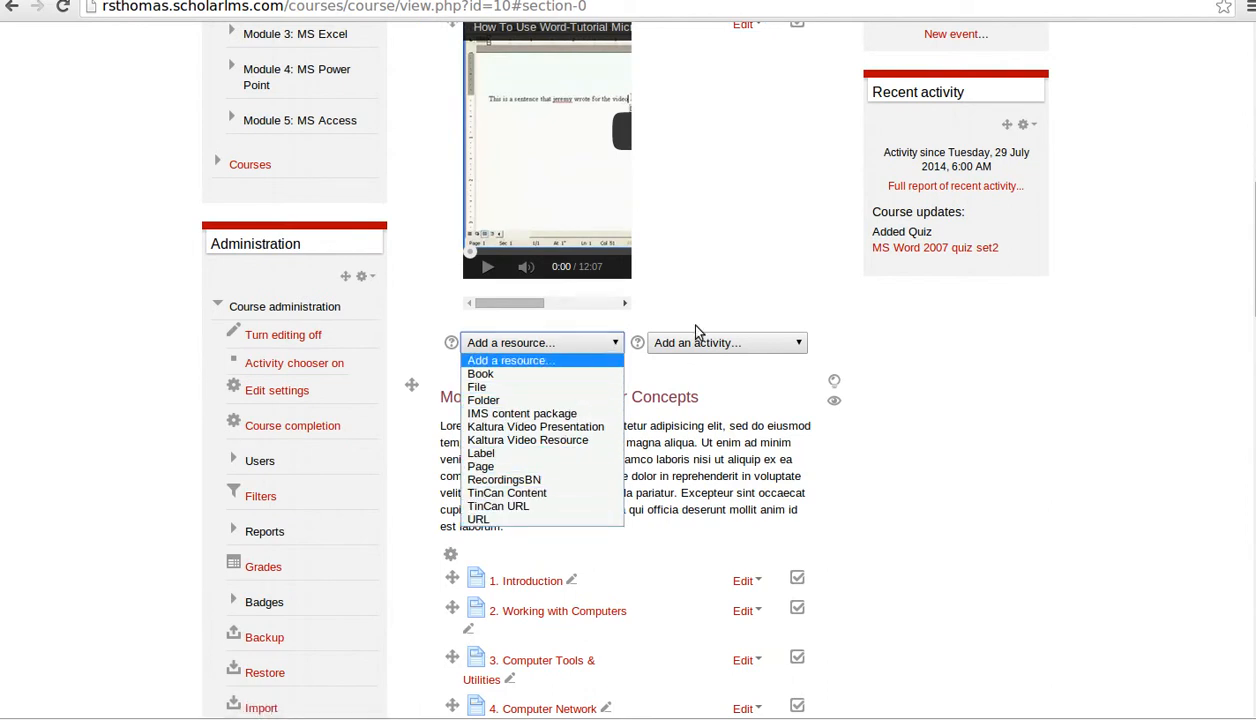
left_click(908, 438)
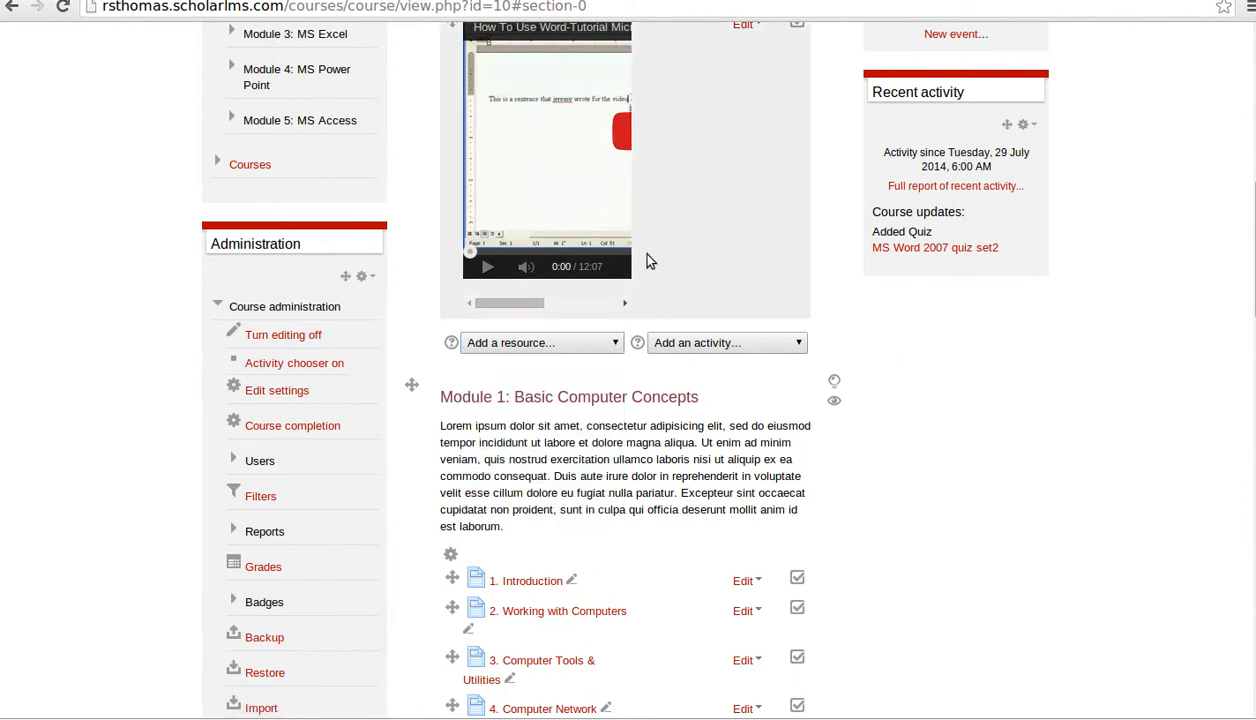
left_click(586, 344)
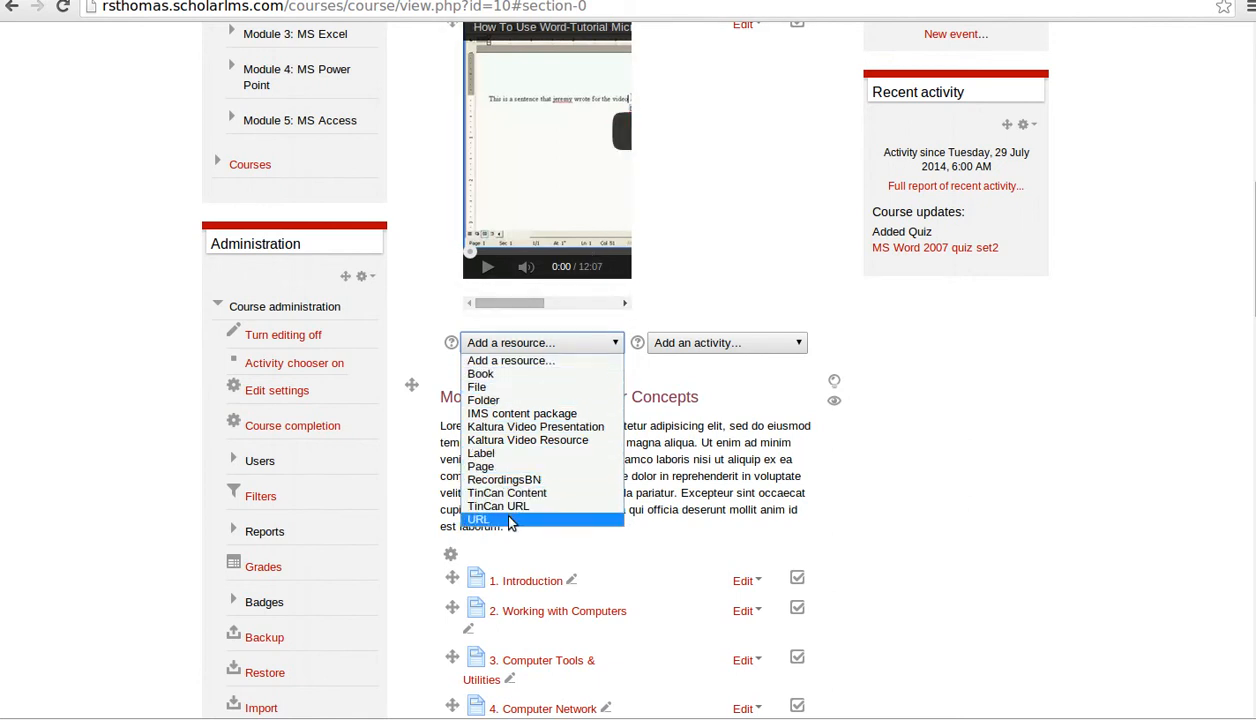
left_click(505, 387)
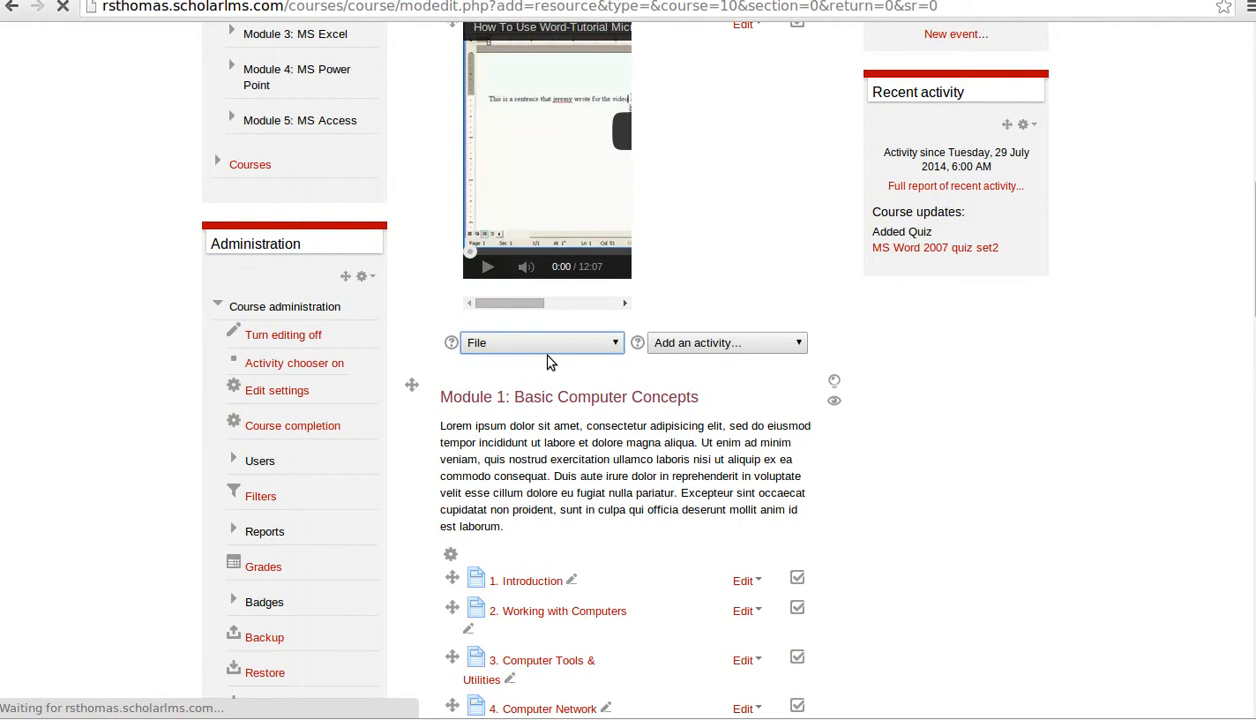
- Upload Tin-Can-Impacts.pdf from Recently Used into the file area, saved as 'Tin Can'
scroll(867, 379, "down", 2)
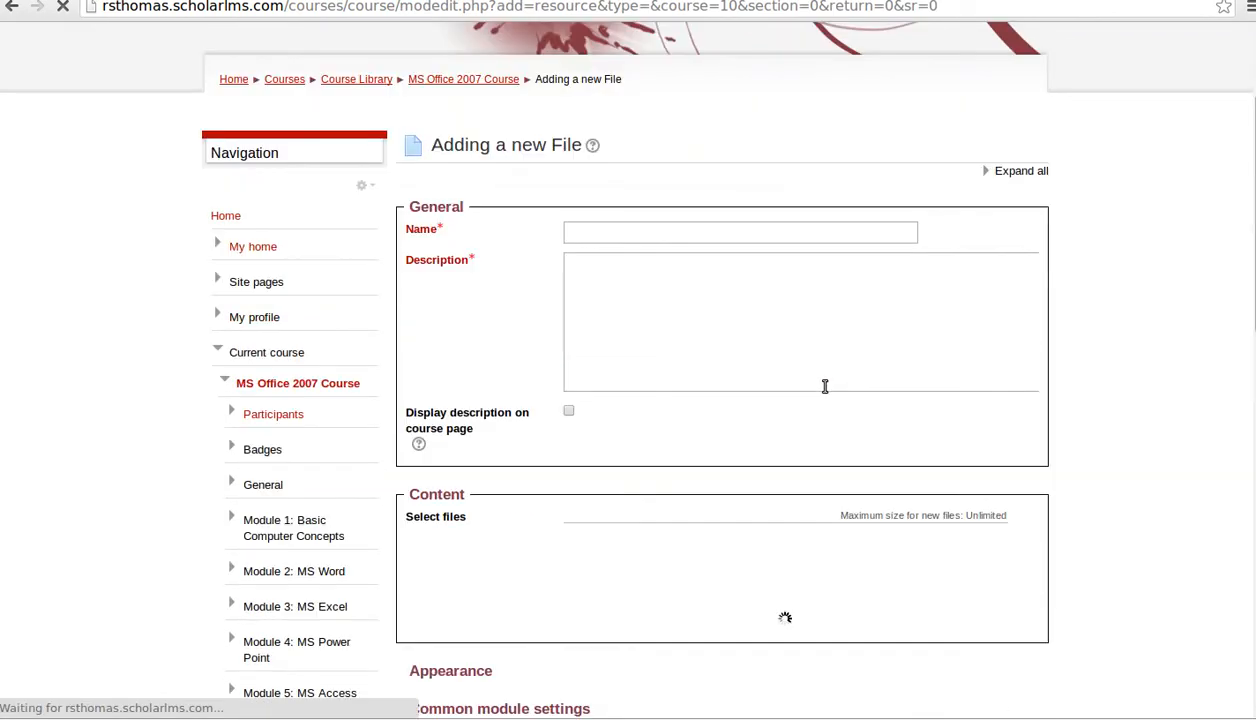
scroll(756, 412, "down", 2)
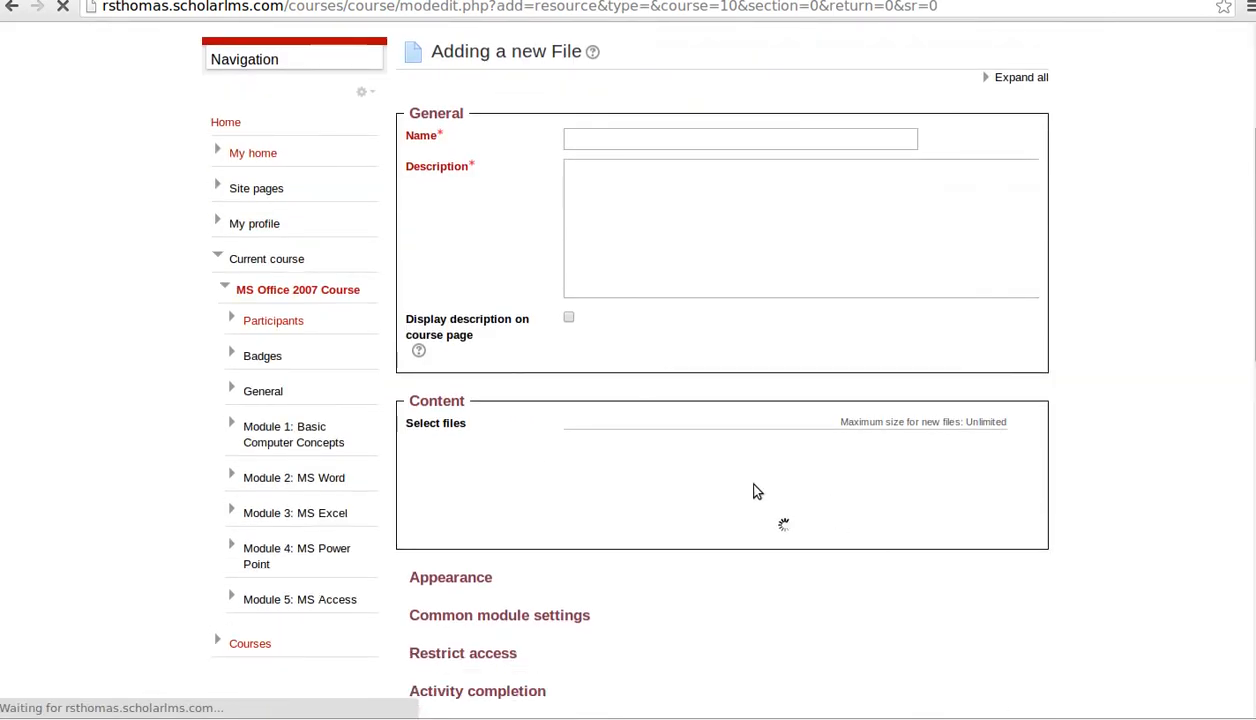
scroll(676, 520, "down", 4)
scroll(819, 493, "up", 8)
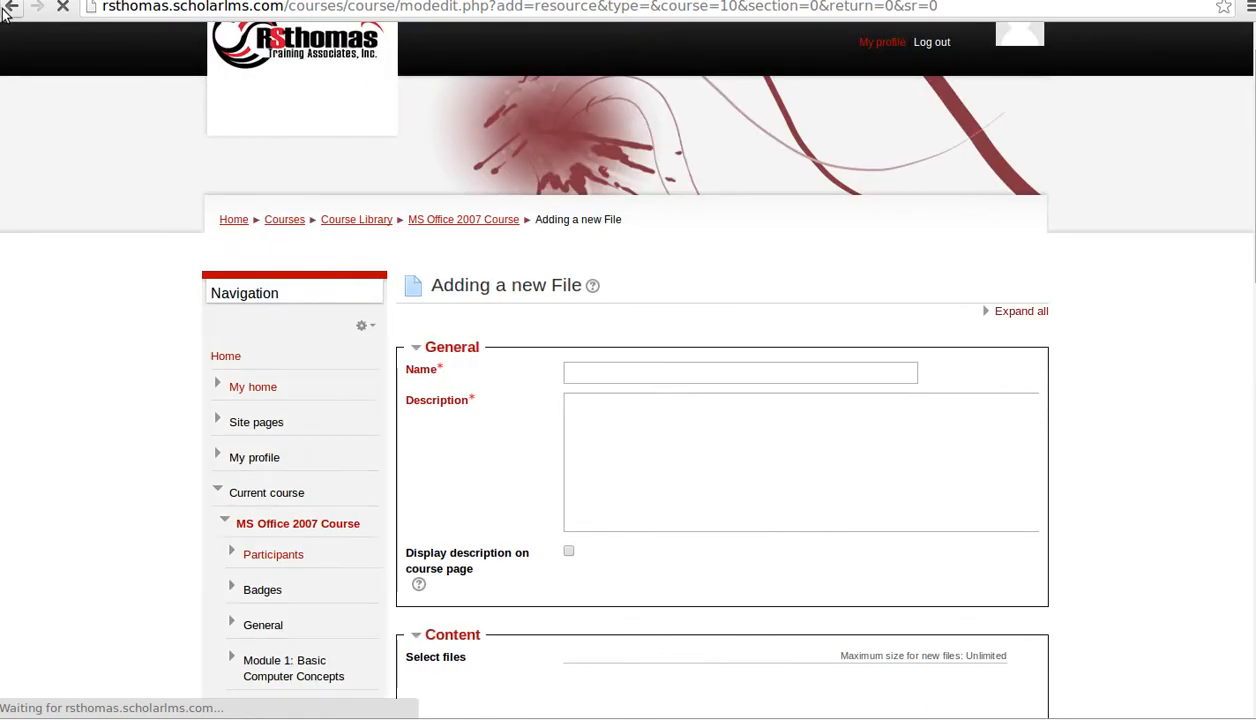
scroll(759, 461, "down", 5)
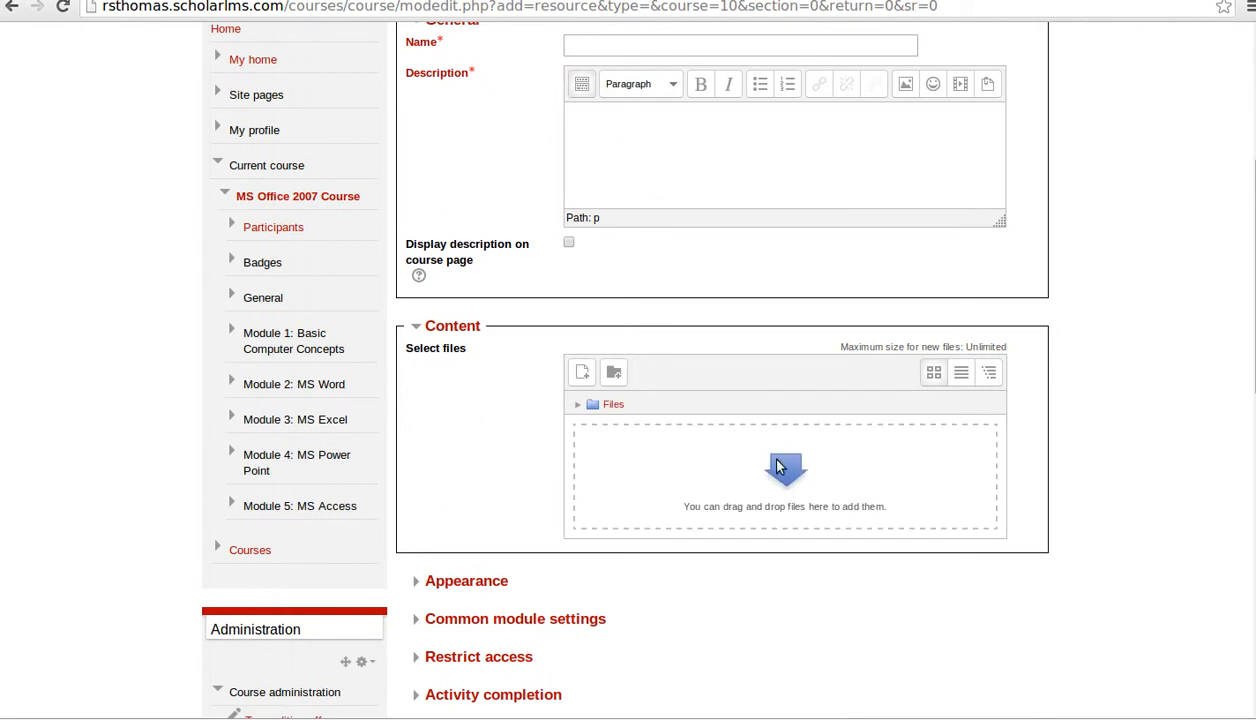
left_click(780, 477)
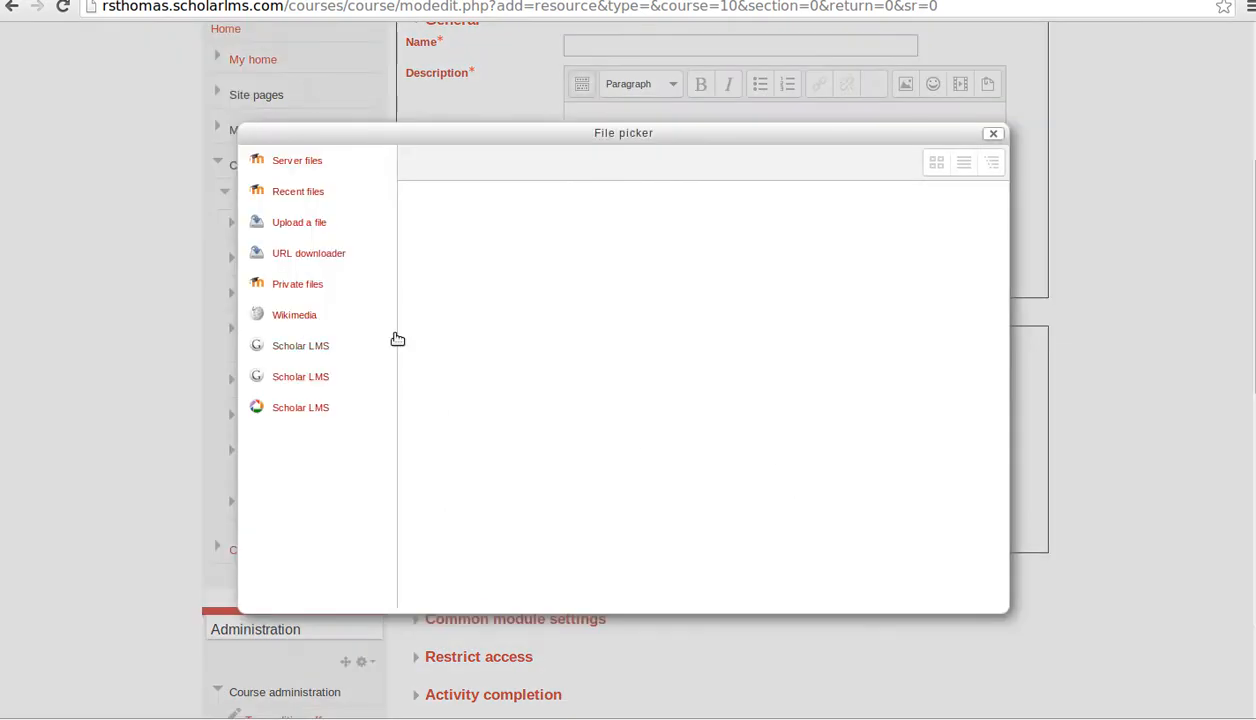
left_click(300, 222)
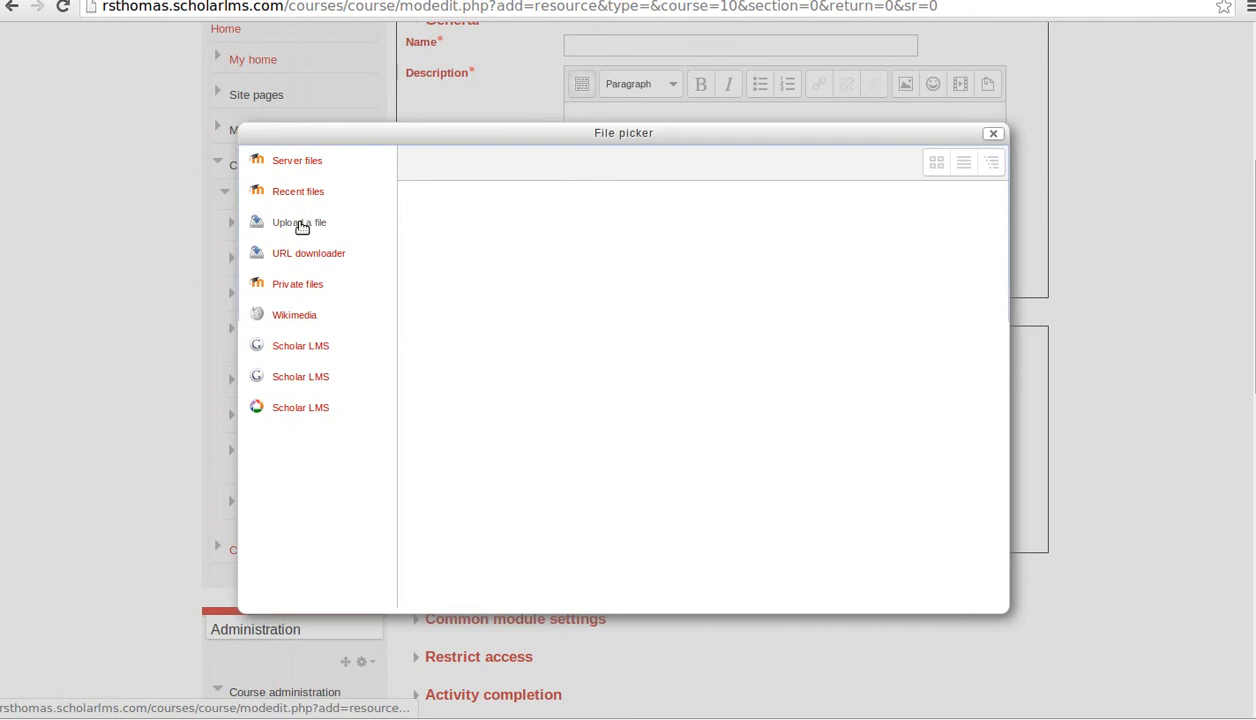
left_click(679, 315)
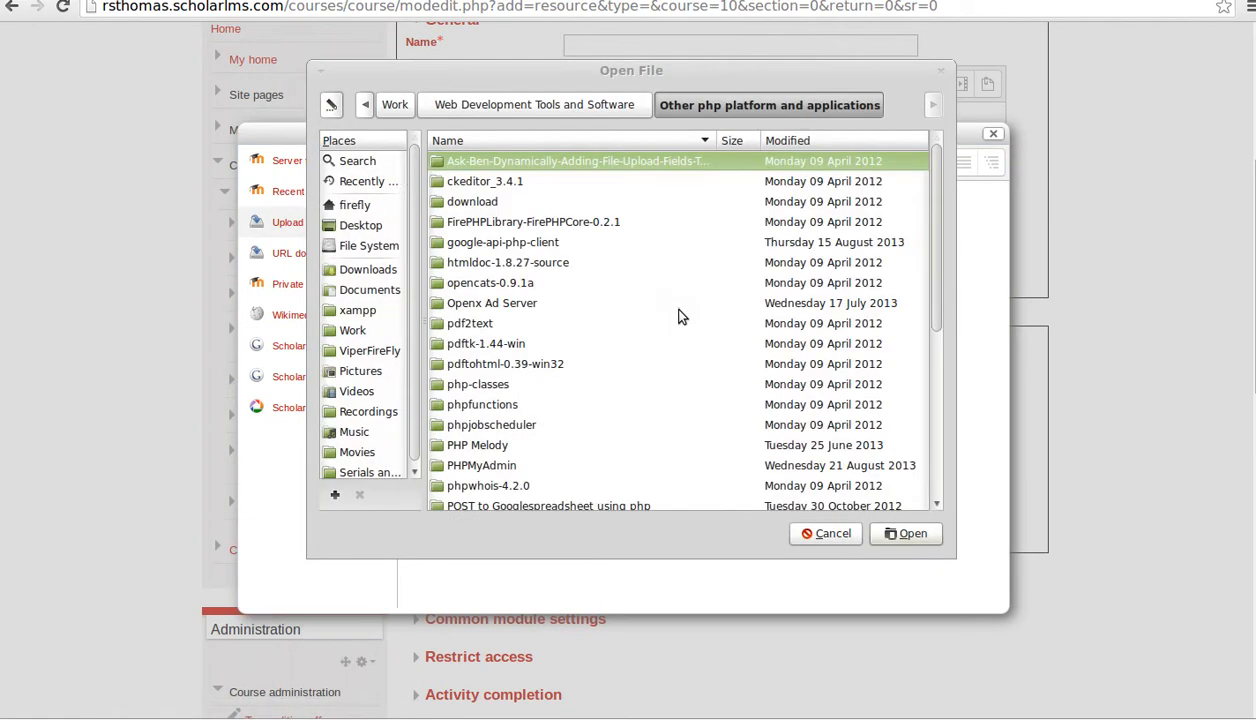
left_click(368, 181)
left_click(522, 163)
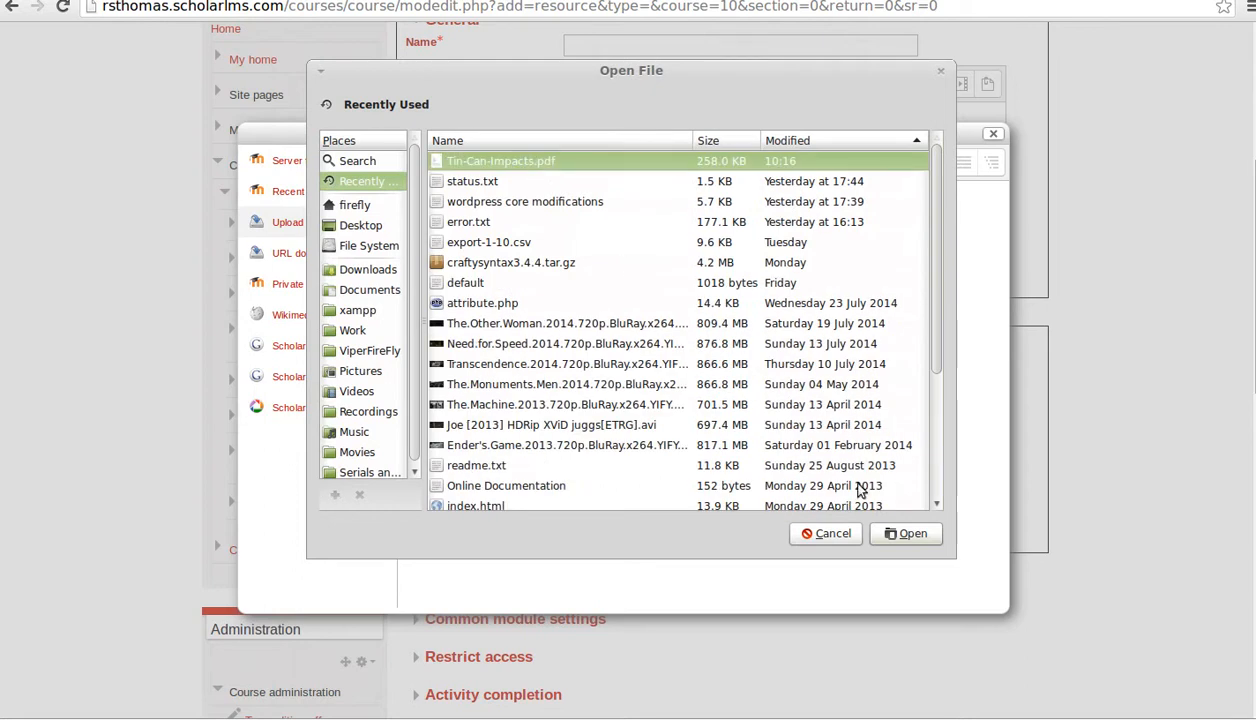
left_click(906, 533)
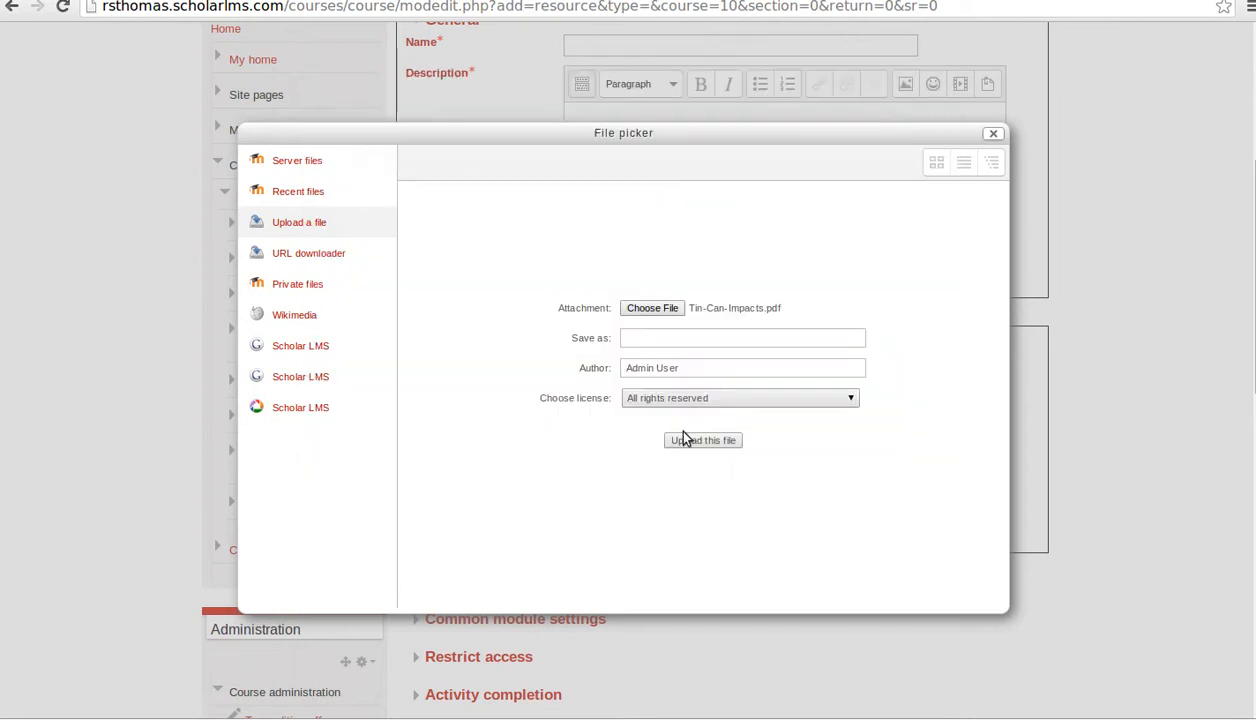
left_click(689, 337)
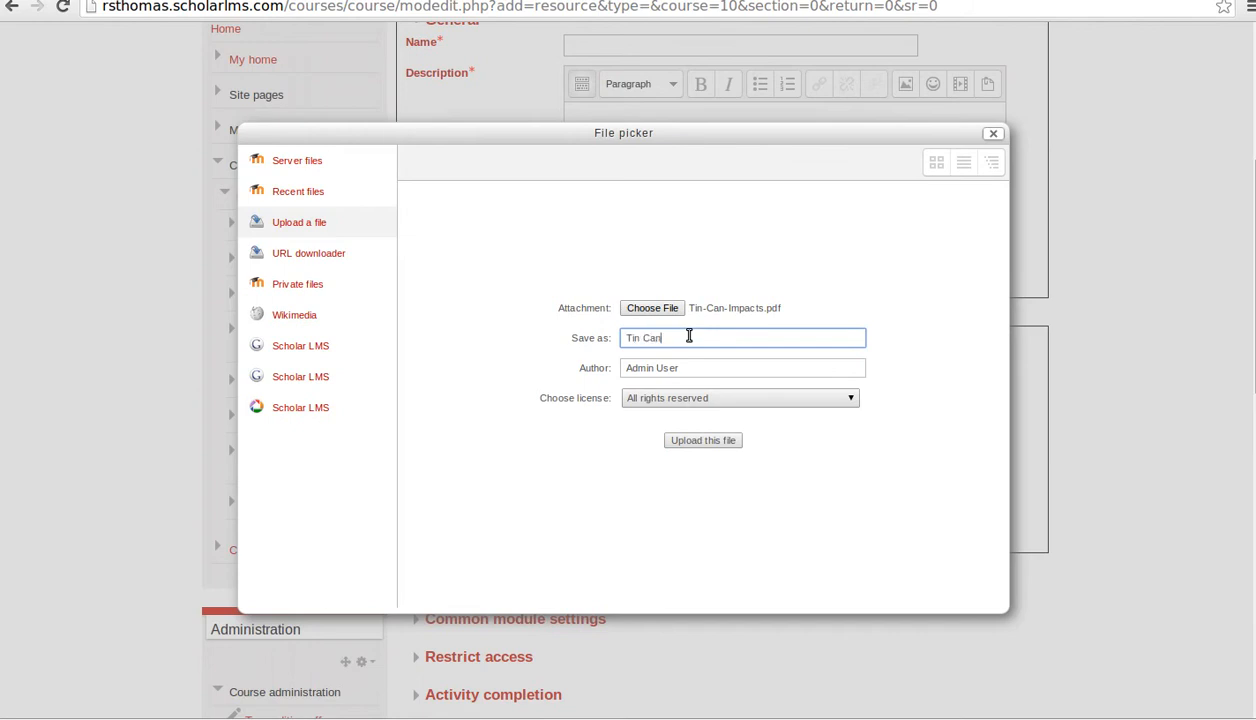
left_click(686, 442)
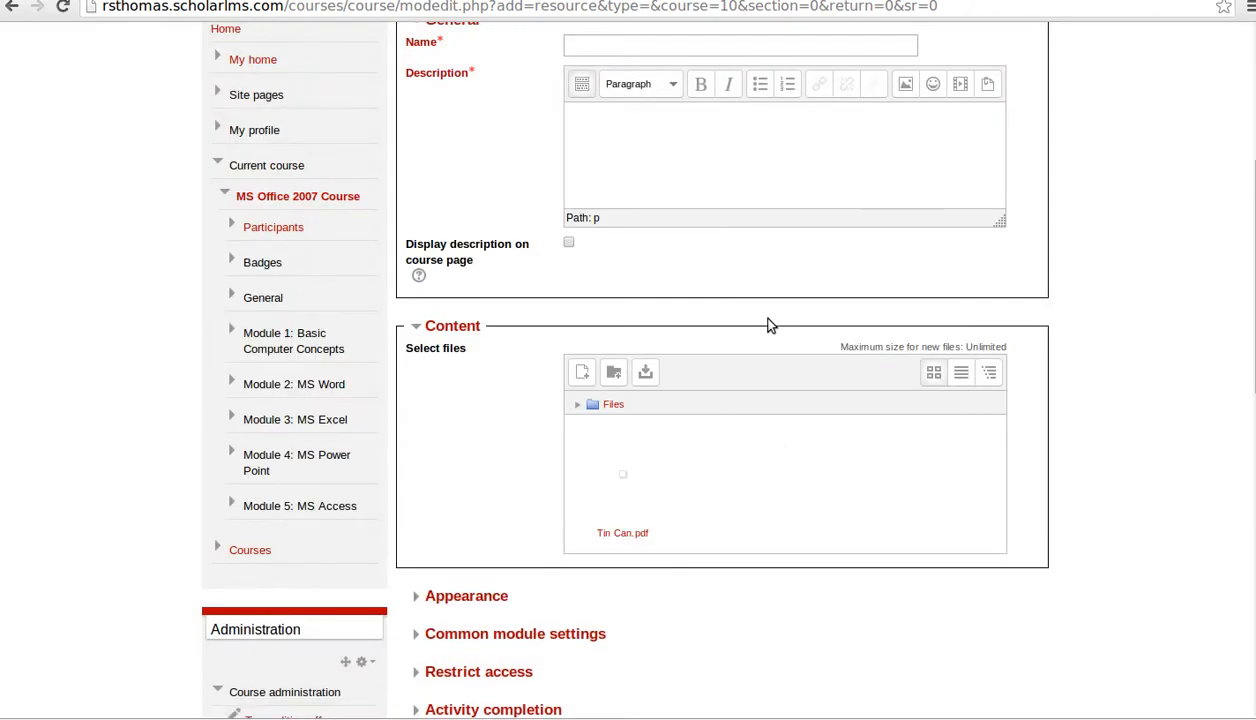
- Set both name and description to 'Tin Can PDF Resource', then save and return to the course
scroll(760, 315, "up", 2)
left_click(692, 234)
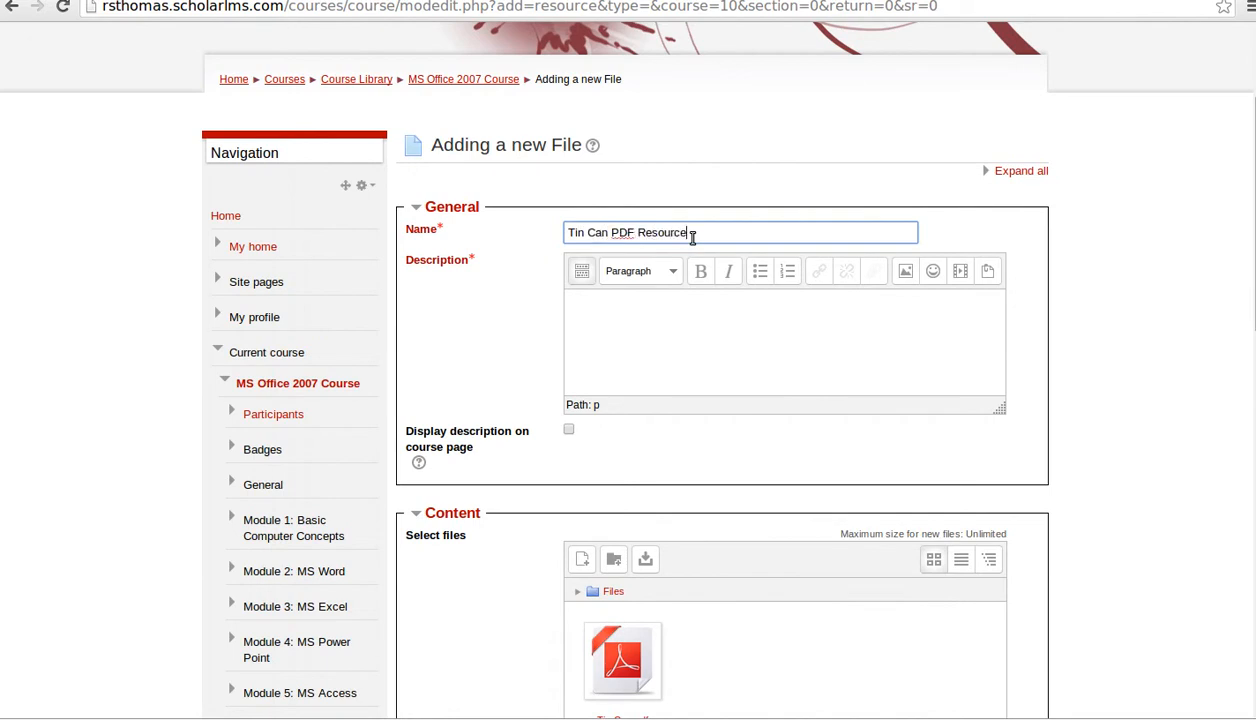
left_click(740, 328)
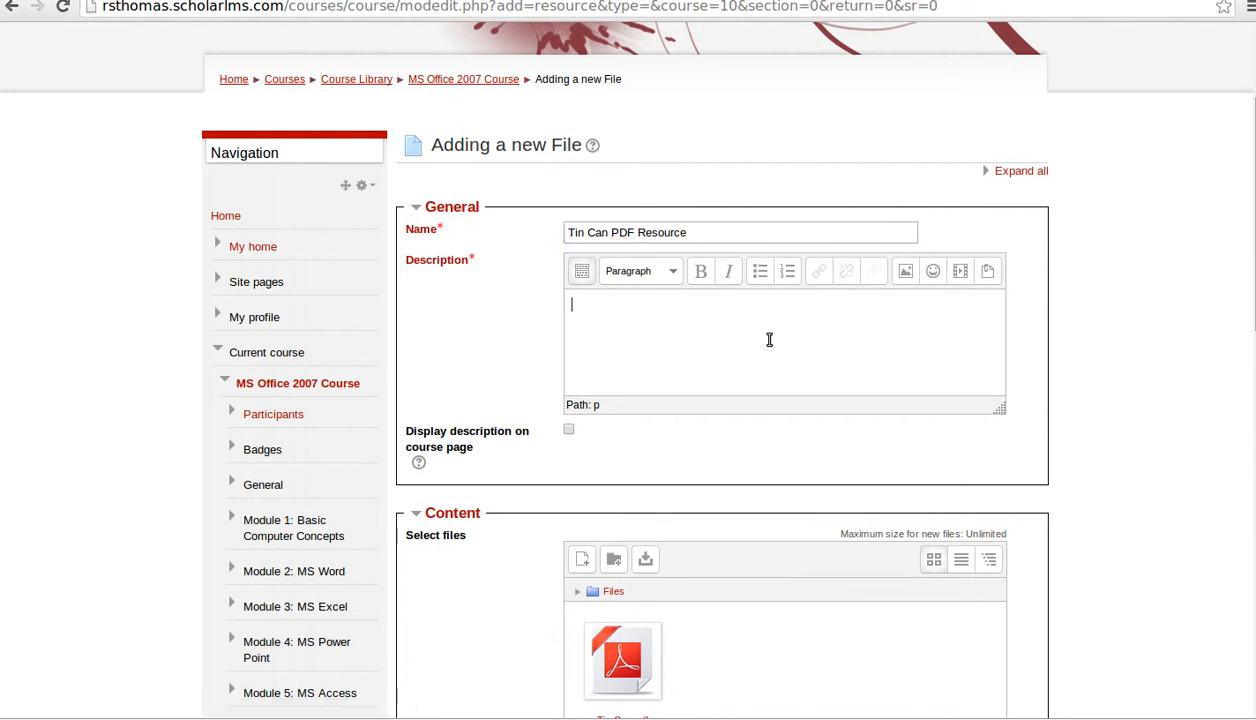
triple_click(743, 234)
key("ctrl+c")
left_click(712, 345)
key("ctrl+v")
scroll(1046, 356, "down", 4)
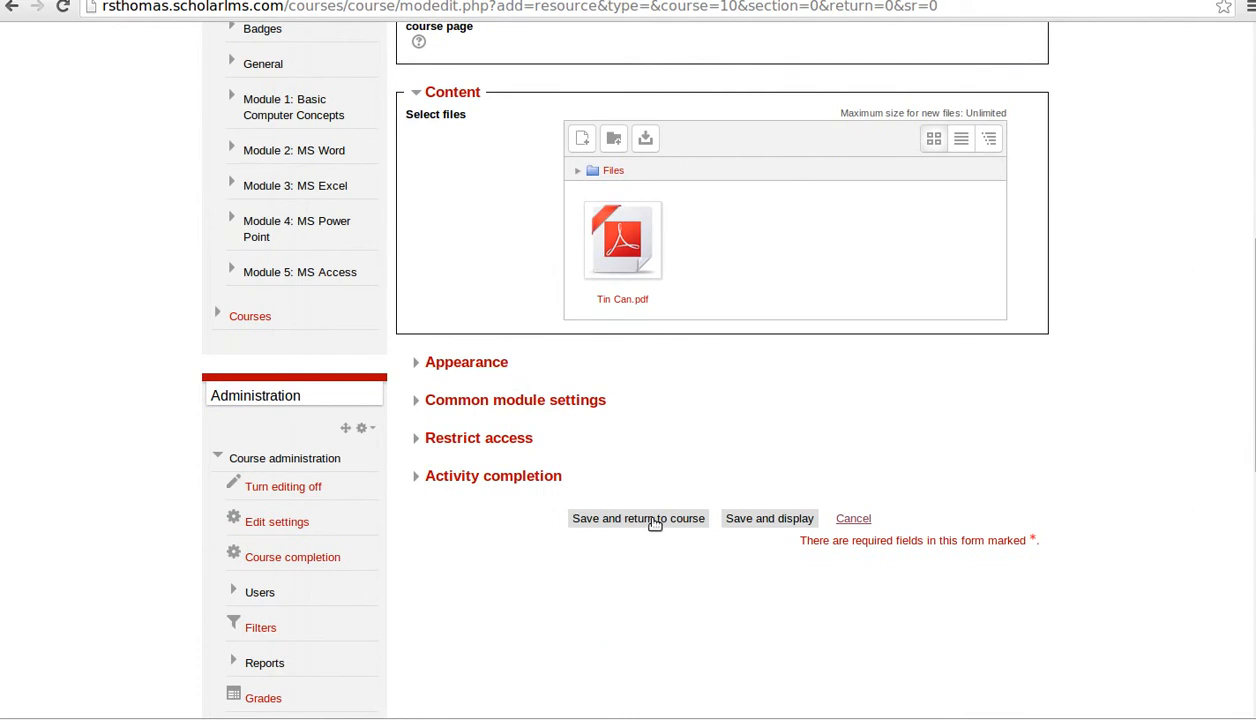
left_click(652, 521)
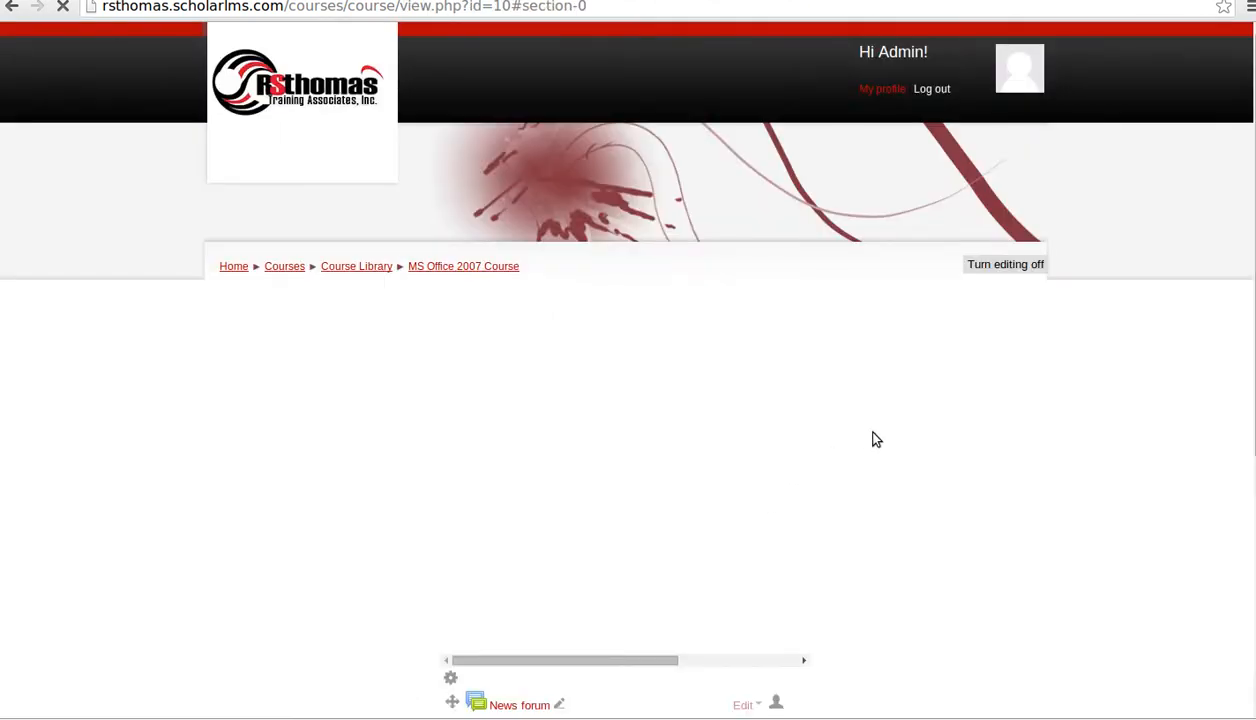
scroll(835, 468, "down", 4)
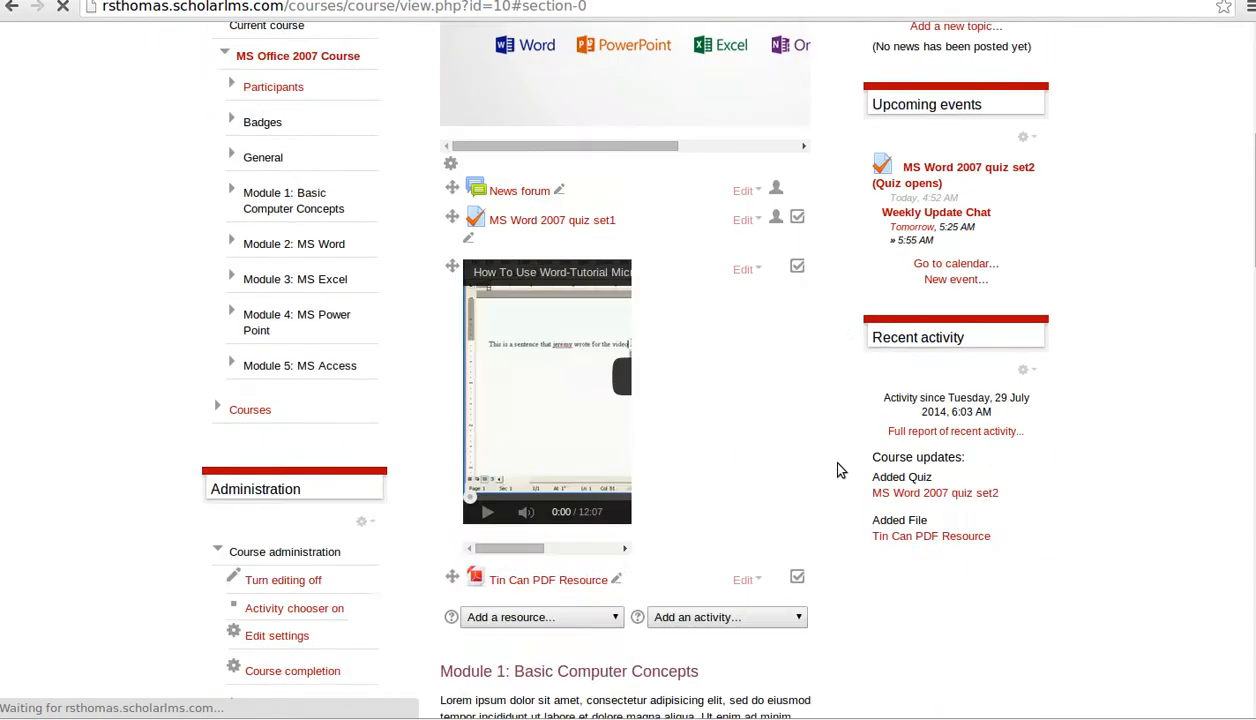
scroll(835, 468, "down", 3)
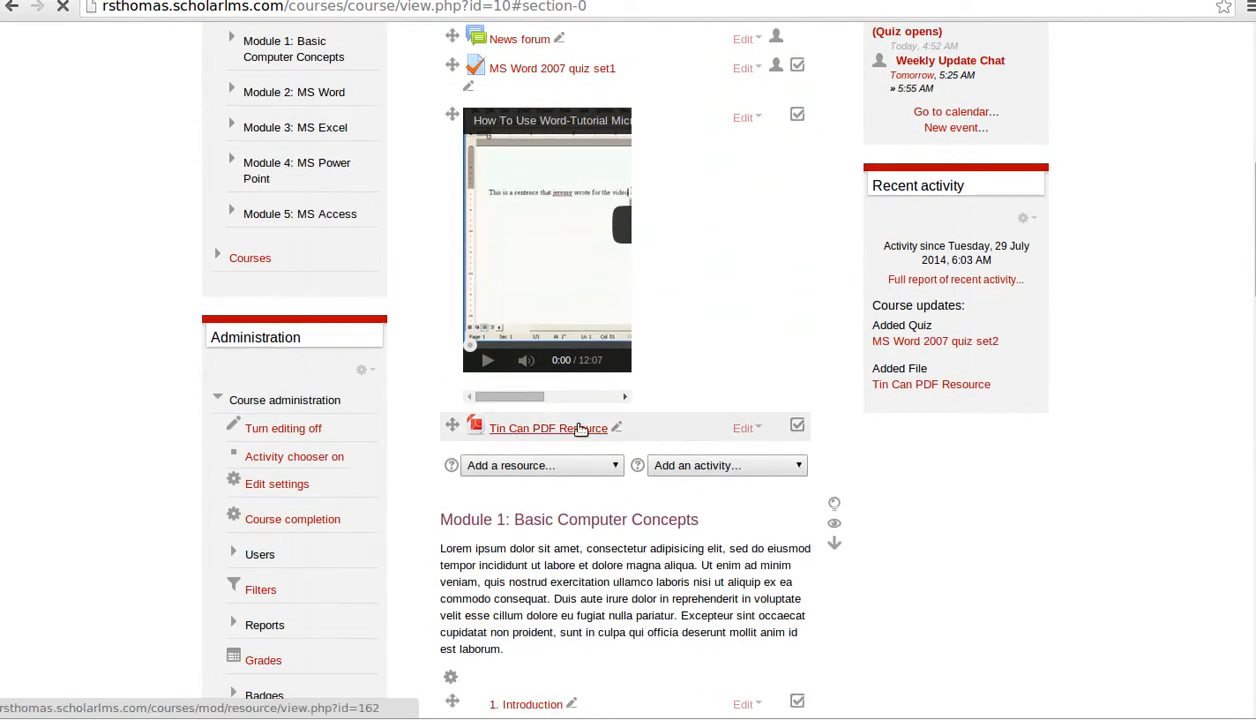
scroll(860, 538, "down", 5)
scroll(857, 542, "down", 5)
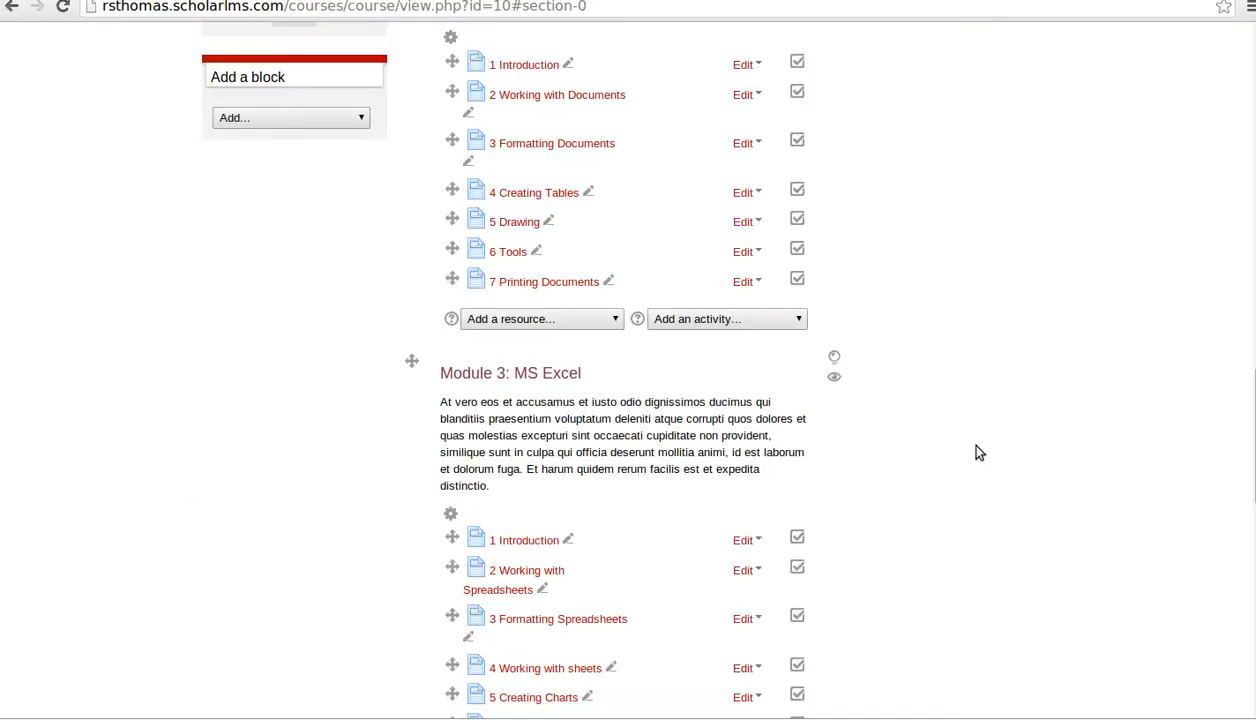
scroll(979, 452, "up", 10)
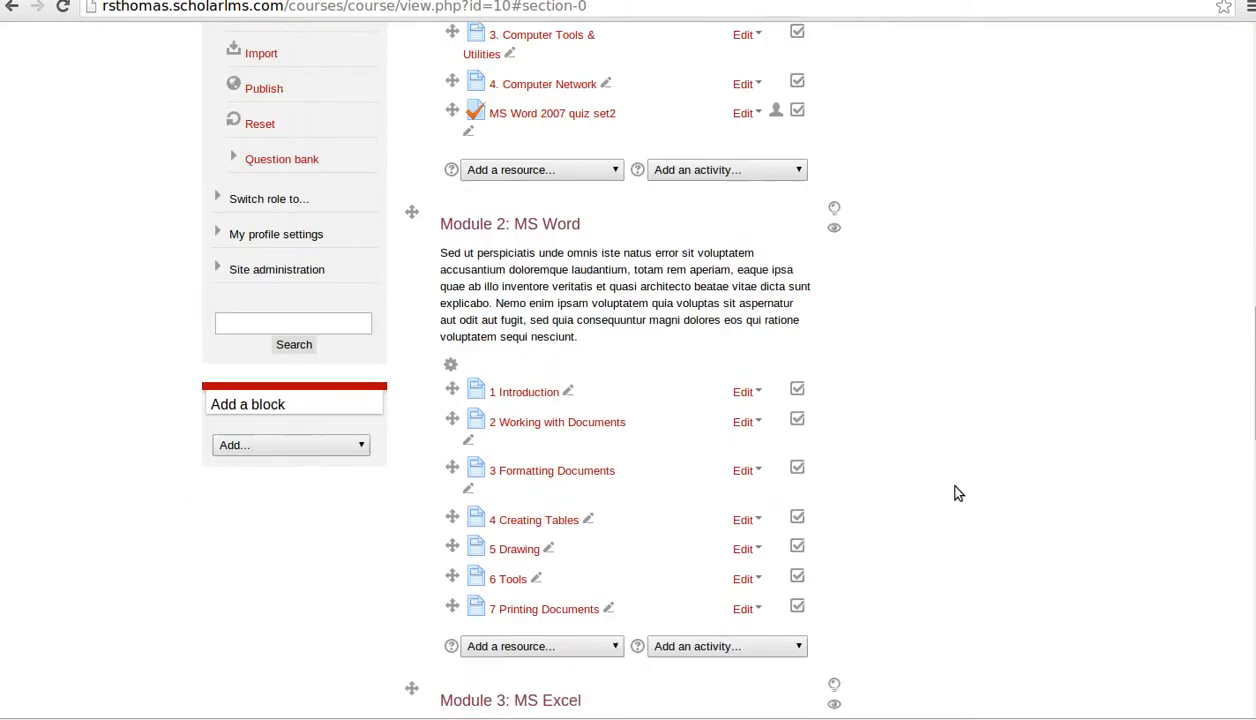
scroll(902, 518, "down", 6)
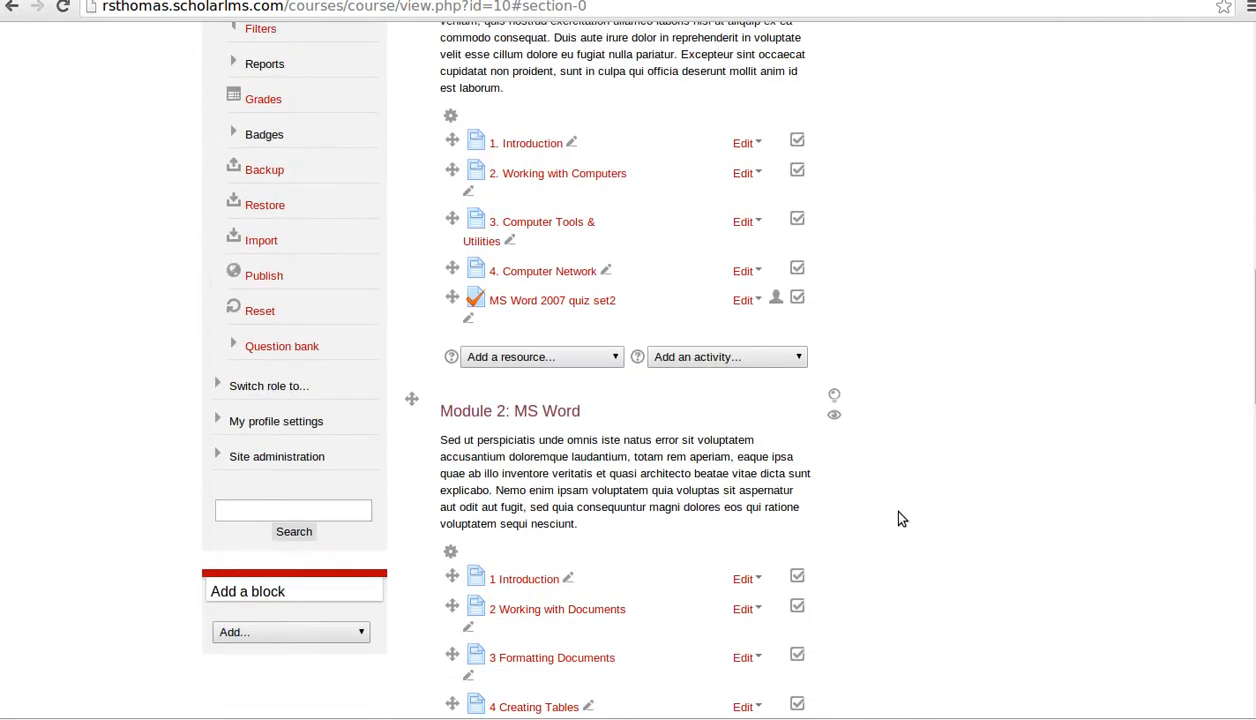
scroll(900, 516, "down", 1)
scroll(905, 524, "up", 5)
scroll(903, 524, "up", 2)
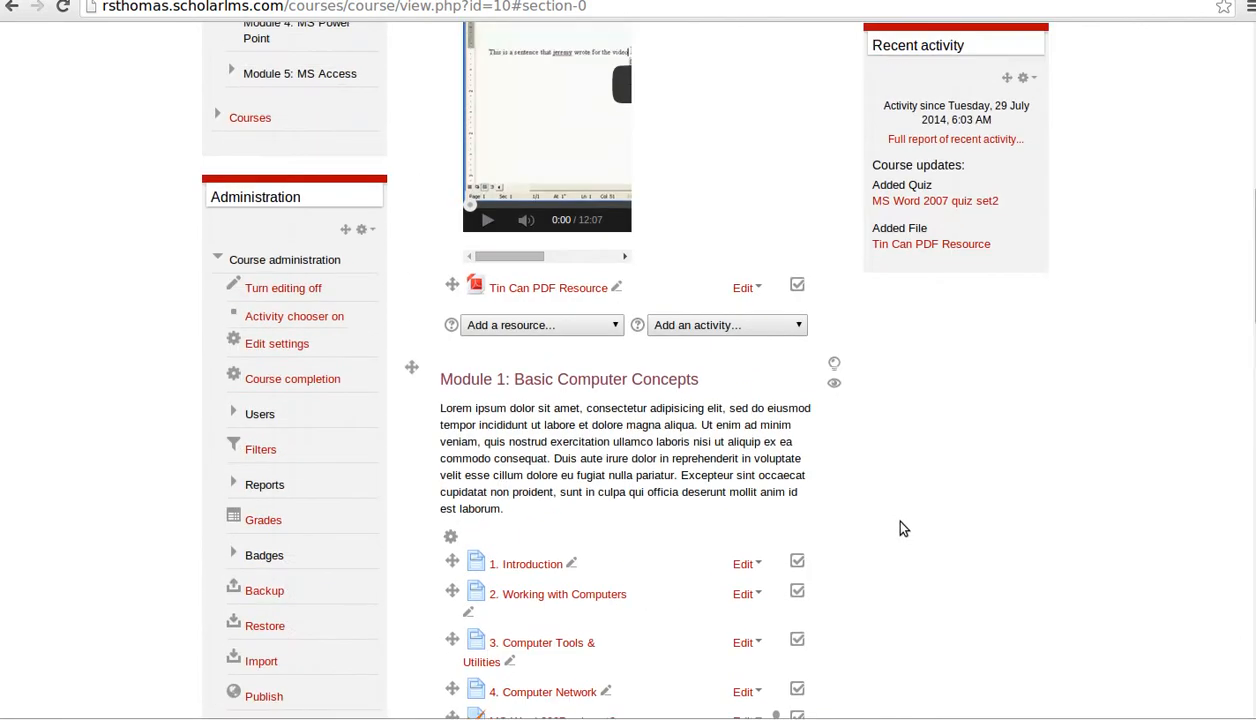
scroll(880, 505, "up", 3)
scroll(812, 518, "down", 1)
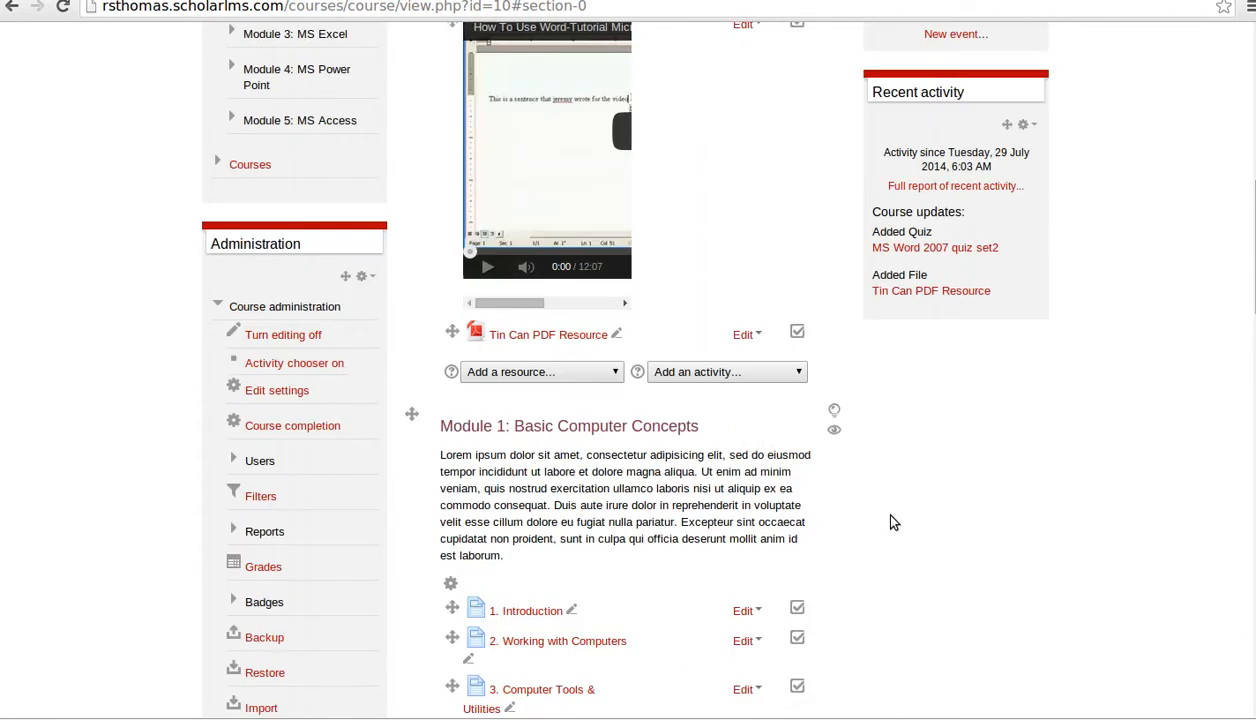
left_click(797, 375)
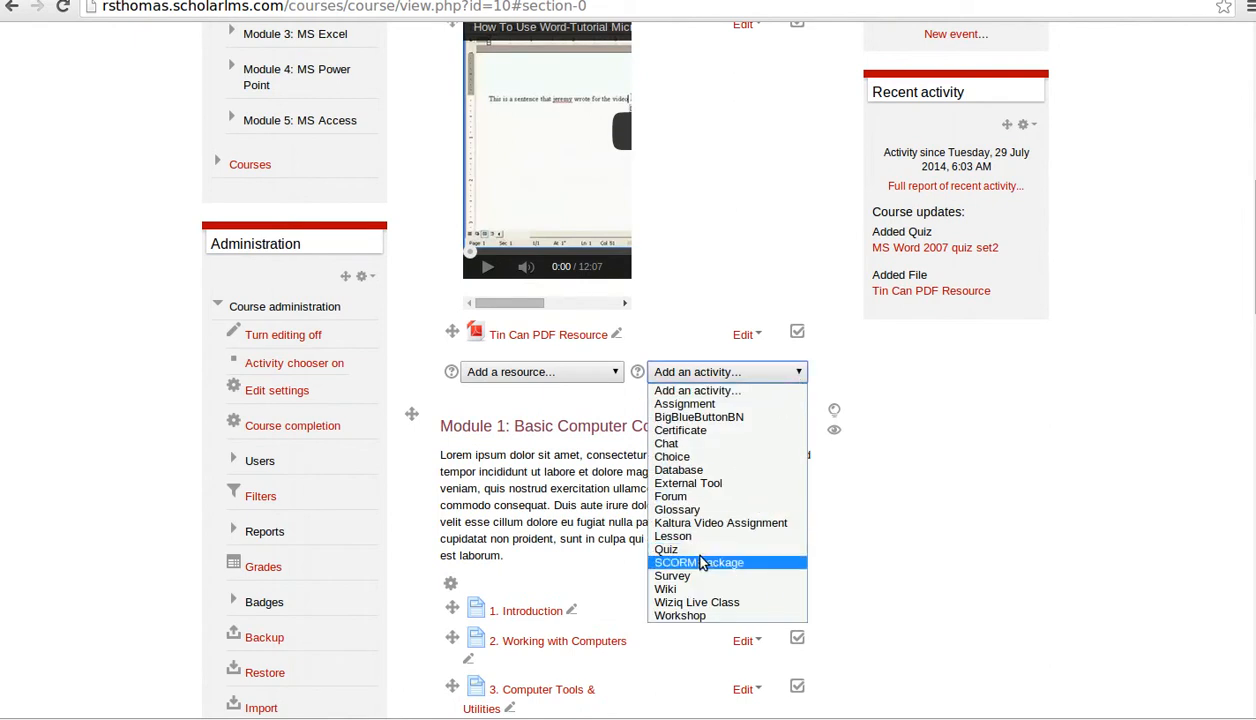
left_click(911, 456)
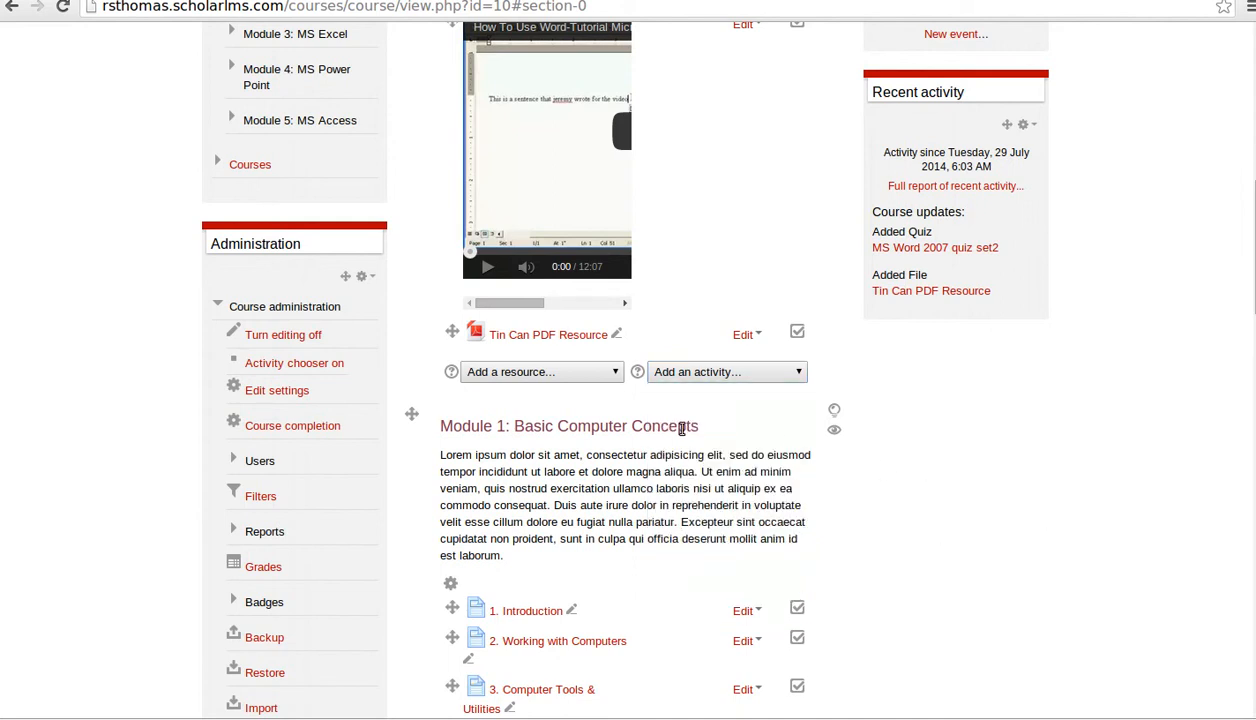
scroll(597, 341, "up", 1)
scroll(597, 341, "up", 3)
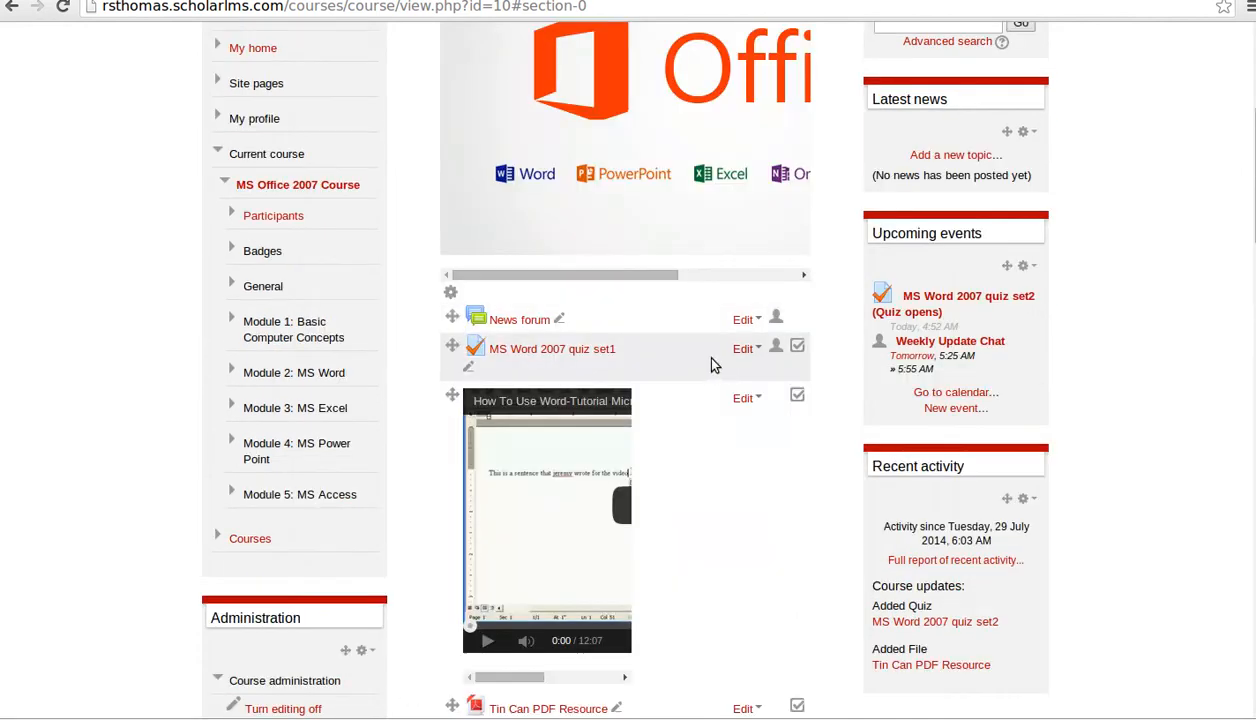
- Open MS Word 2007 quiz set1's settings and expand Timing (20 June 2014–2015, 30 minutes)
left_click(744, 349)
left_click(740, 376)
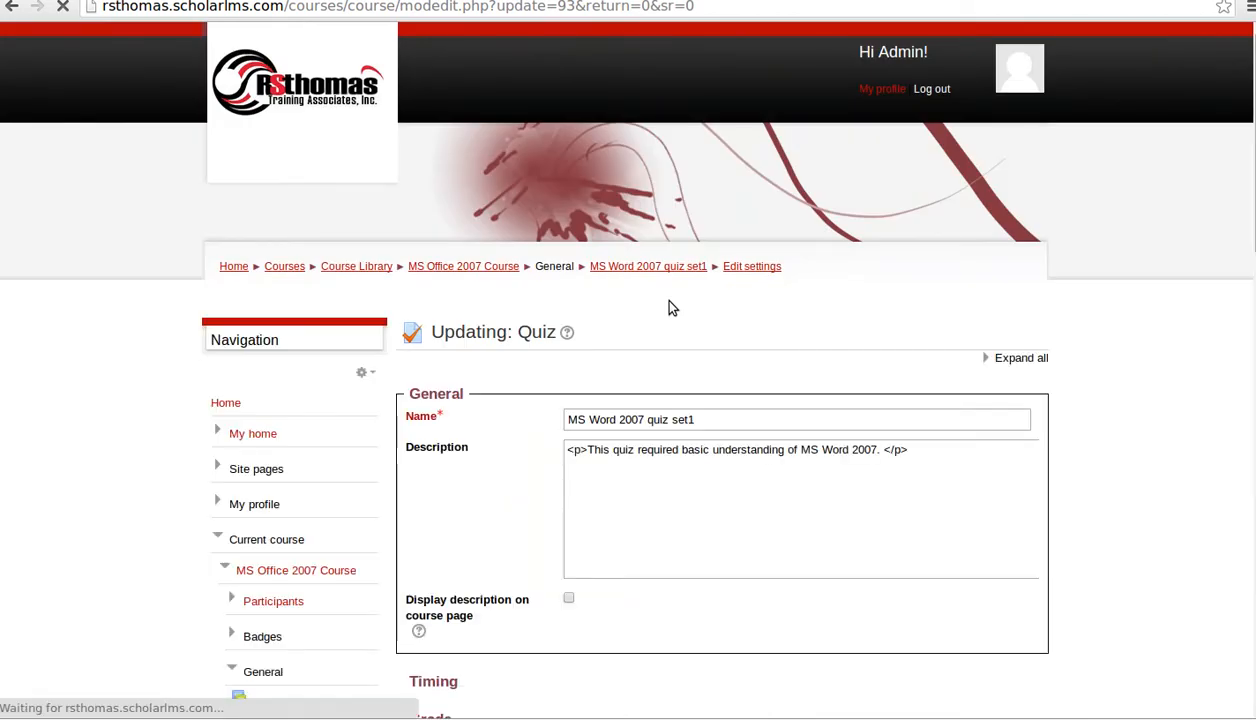
scroll(1091, 462, "down", 5)
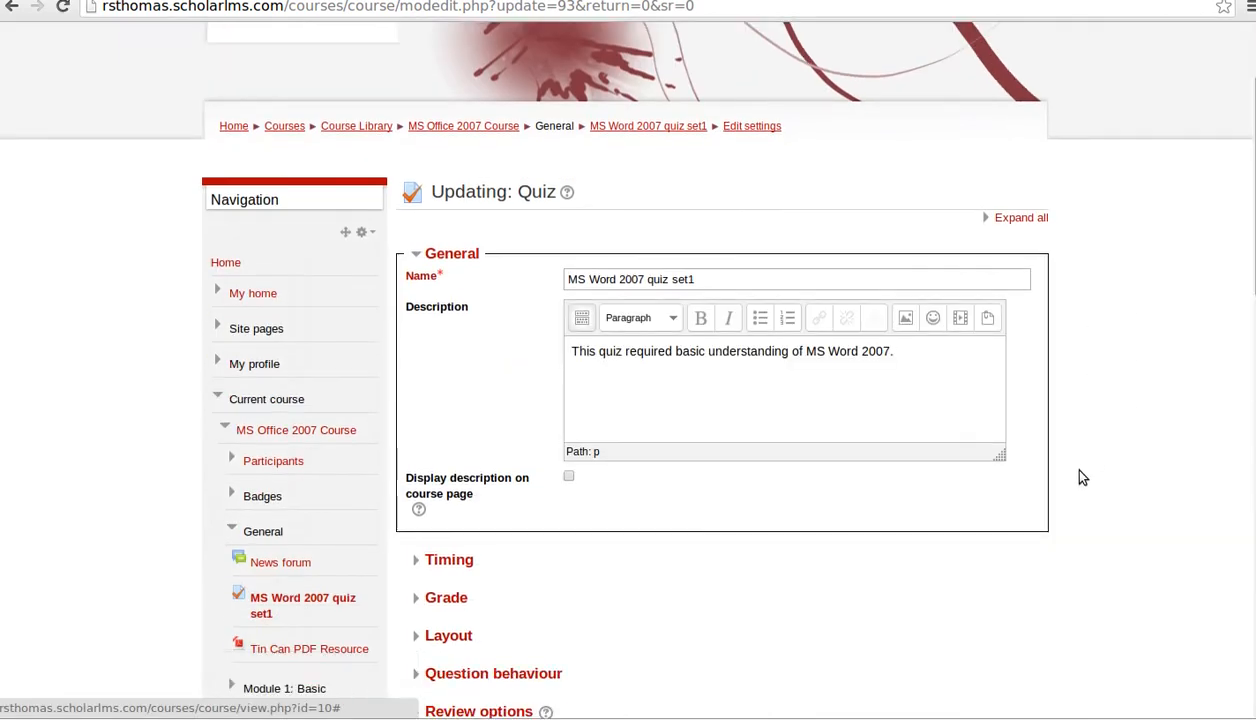
scroll(1080, 470, "up", 3)
scroll(1080, 470, "down", 2)
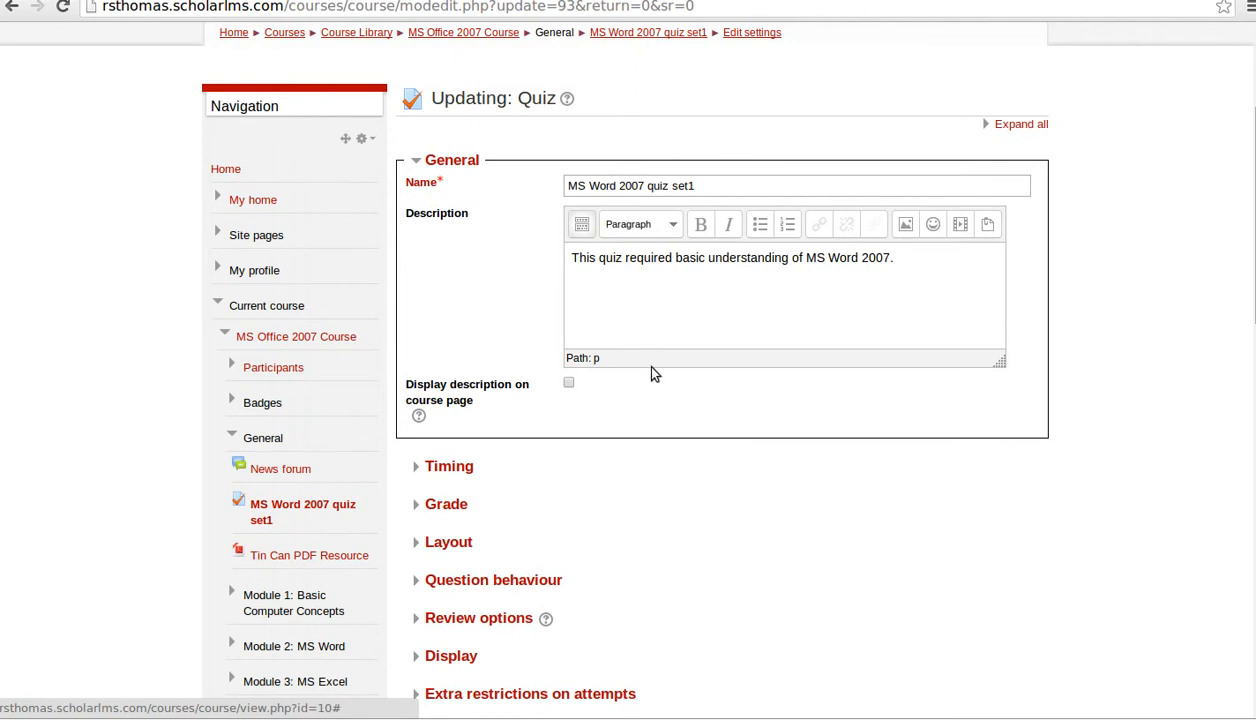
scroll(634, 404, "down", 3)
left_click(410, 327)
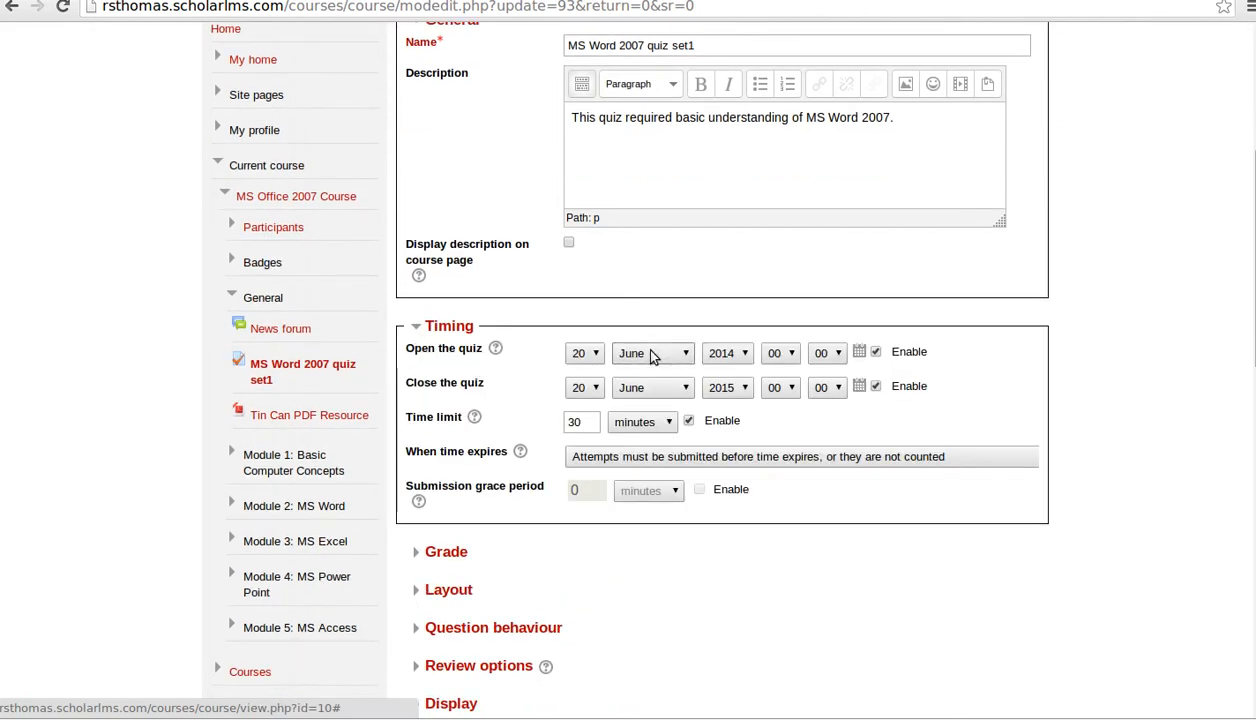
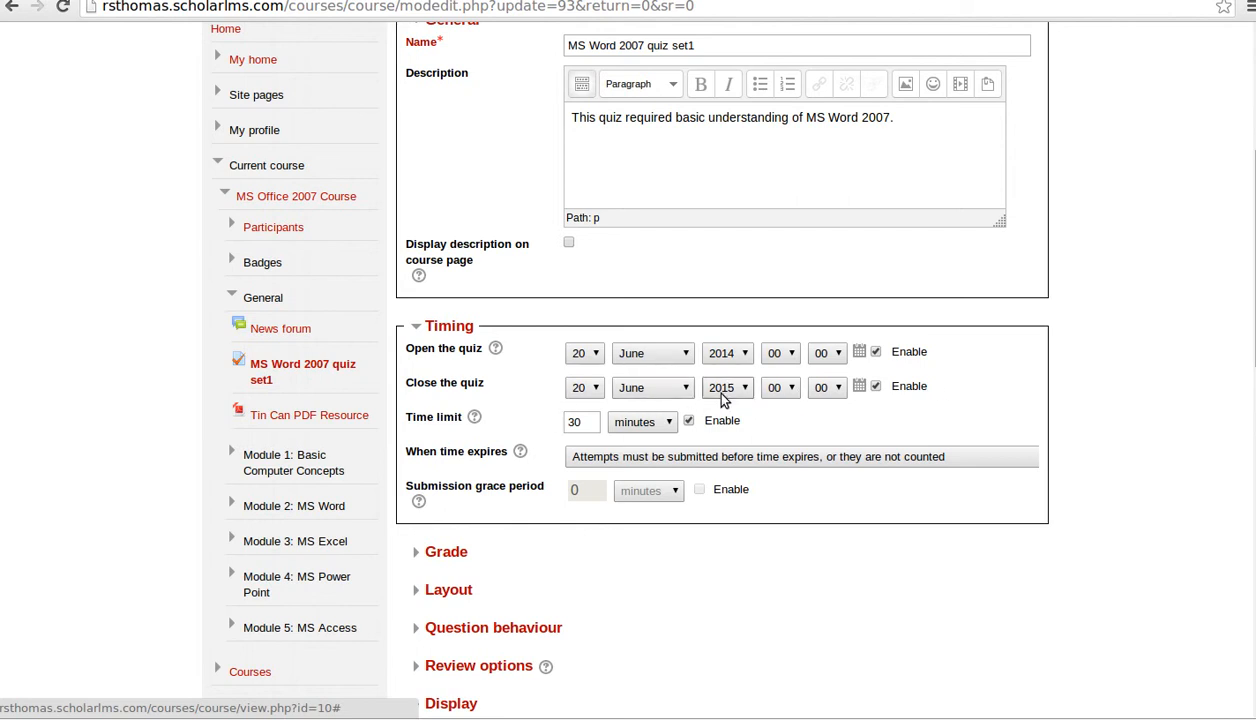
- Try August and September as the closing month, then set it back to June with a 30-minute limit
left_click(676, 389)
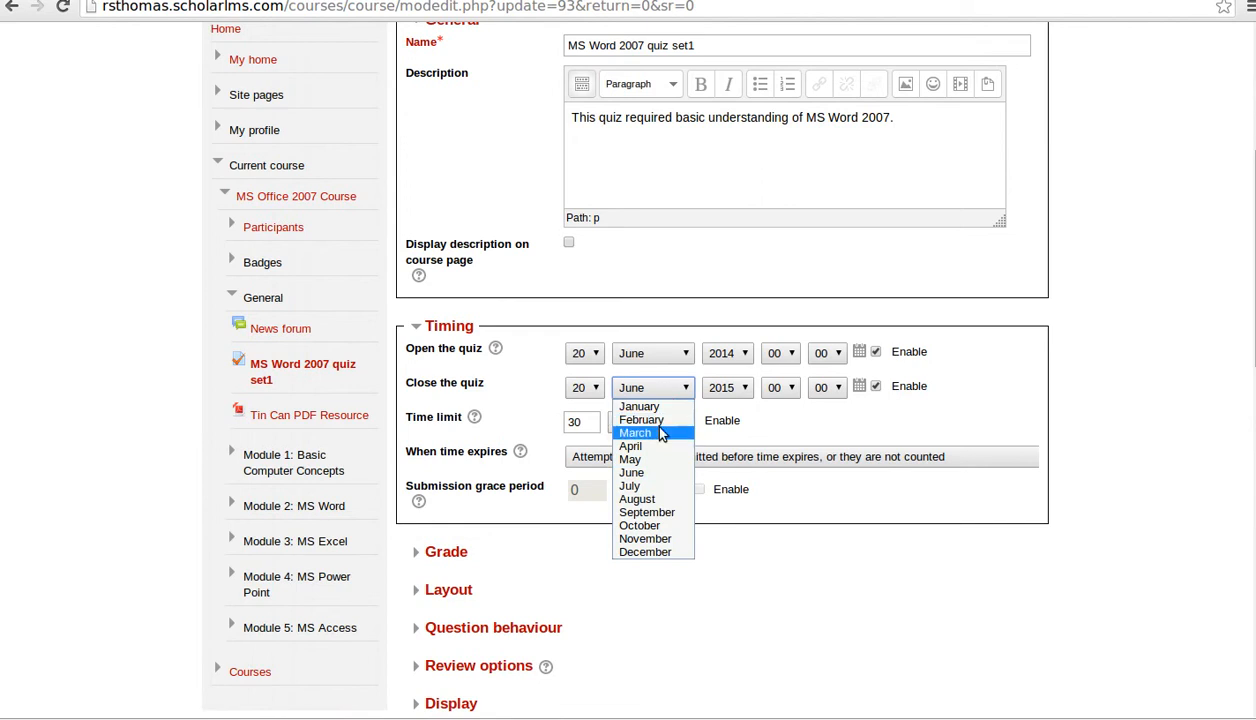
left_click(666, 499)
left_click(615, 388)
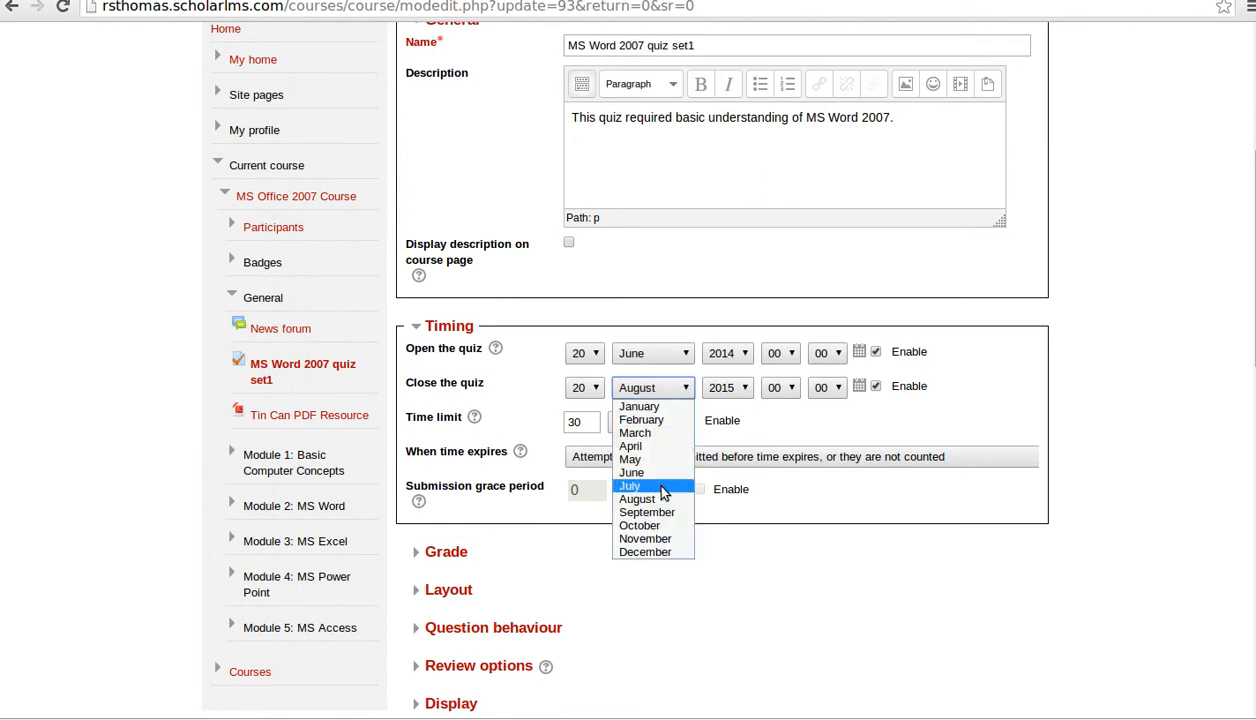
left_click(615, 504)
left_click(1106, 383)
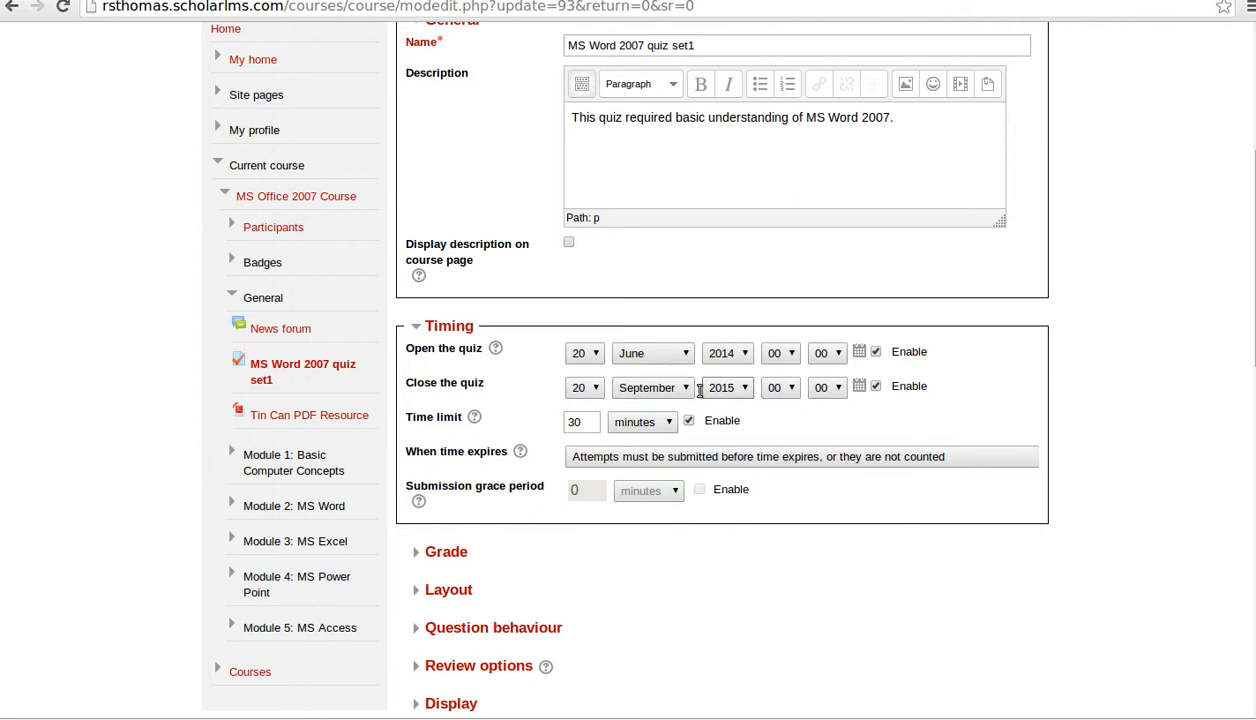
left_click(668, 390)
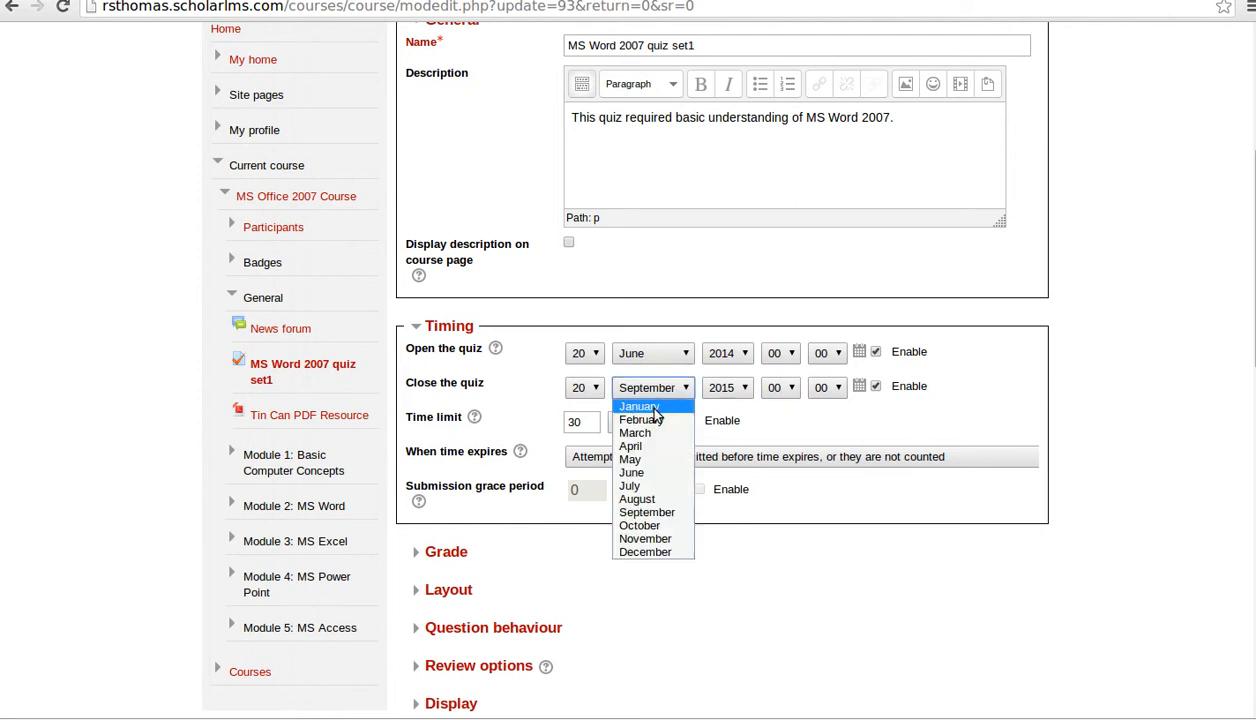
left_click(650, 466)
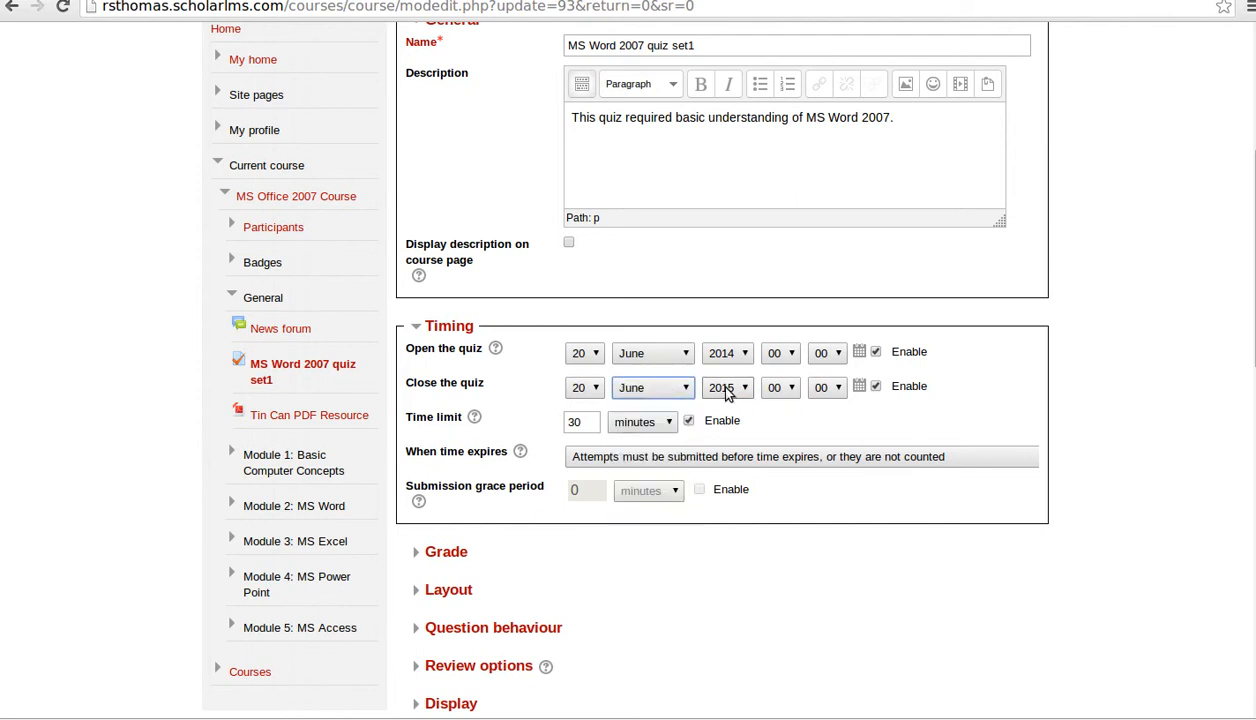
left_click_drag(584, 421, 571, 421)
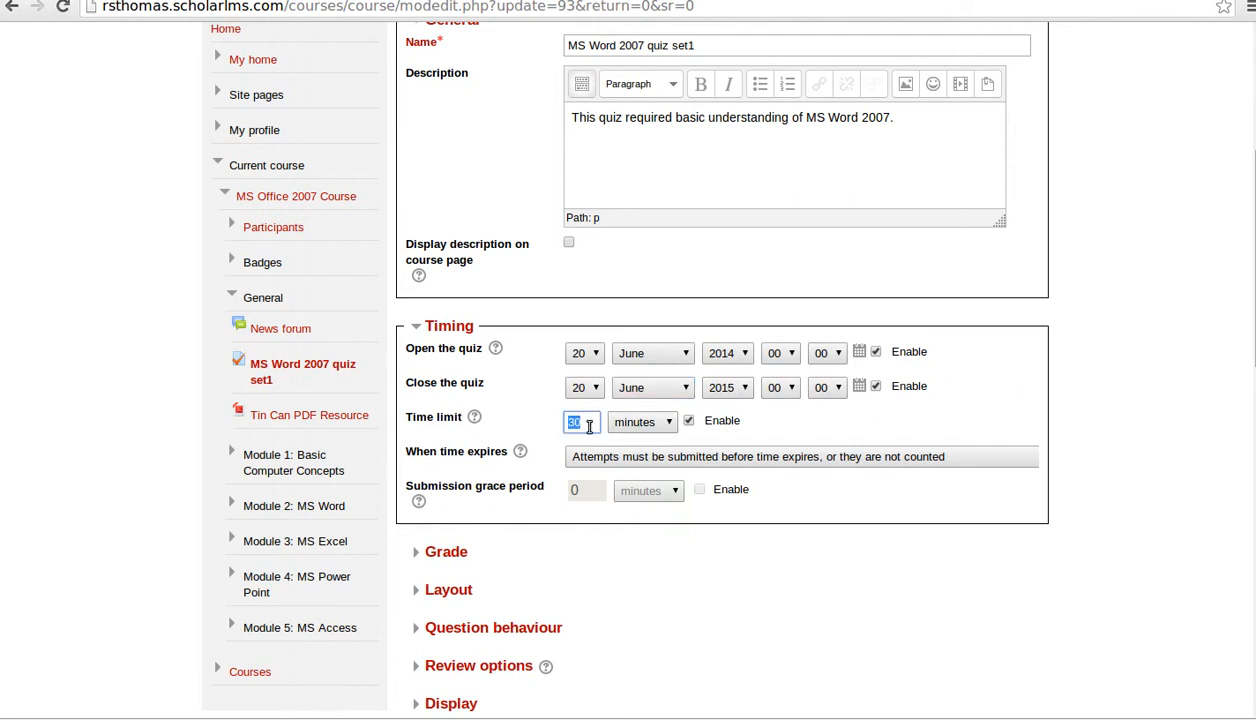
scroll(640, 430, "down", 3)
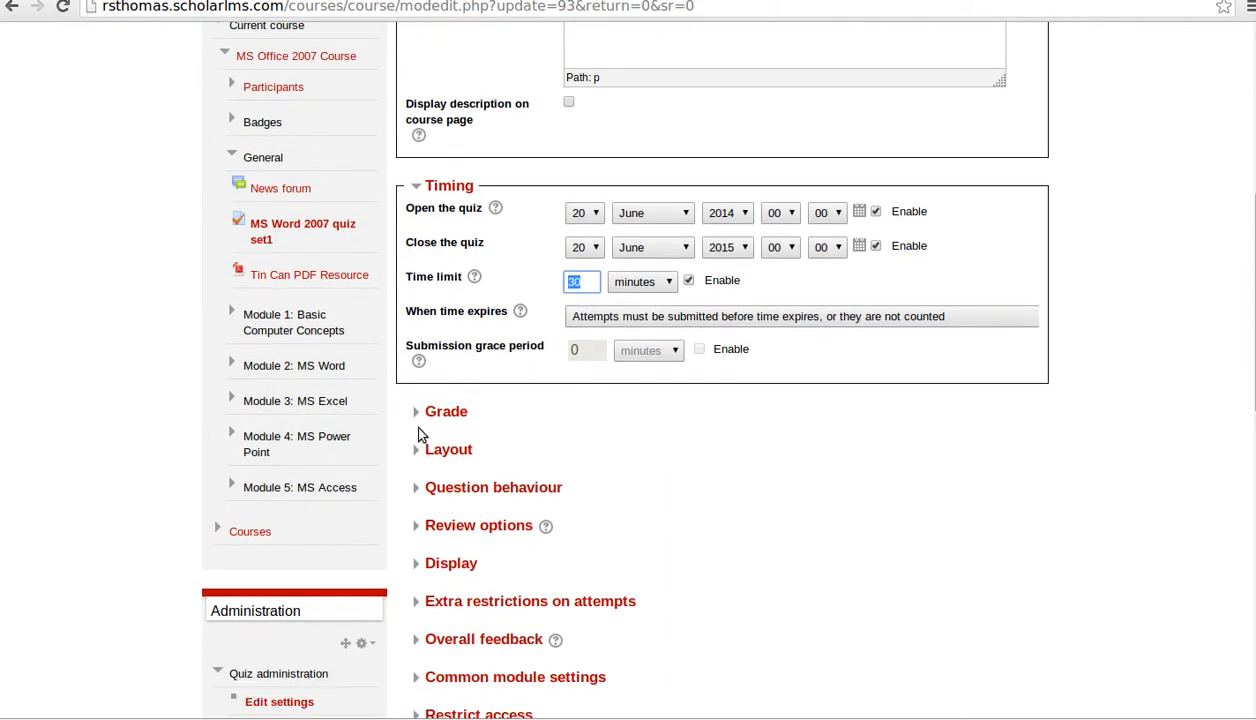
- Expand Grade and keep the Uncategorised category and Unlimited attempts, then view the grading methods
left_click(432, 413)
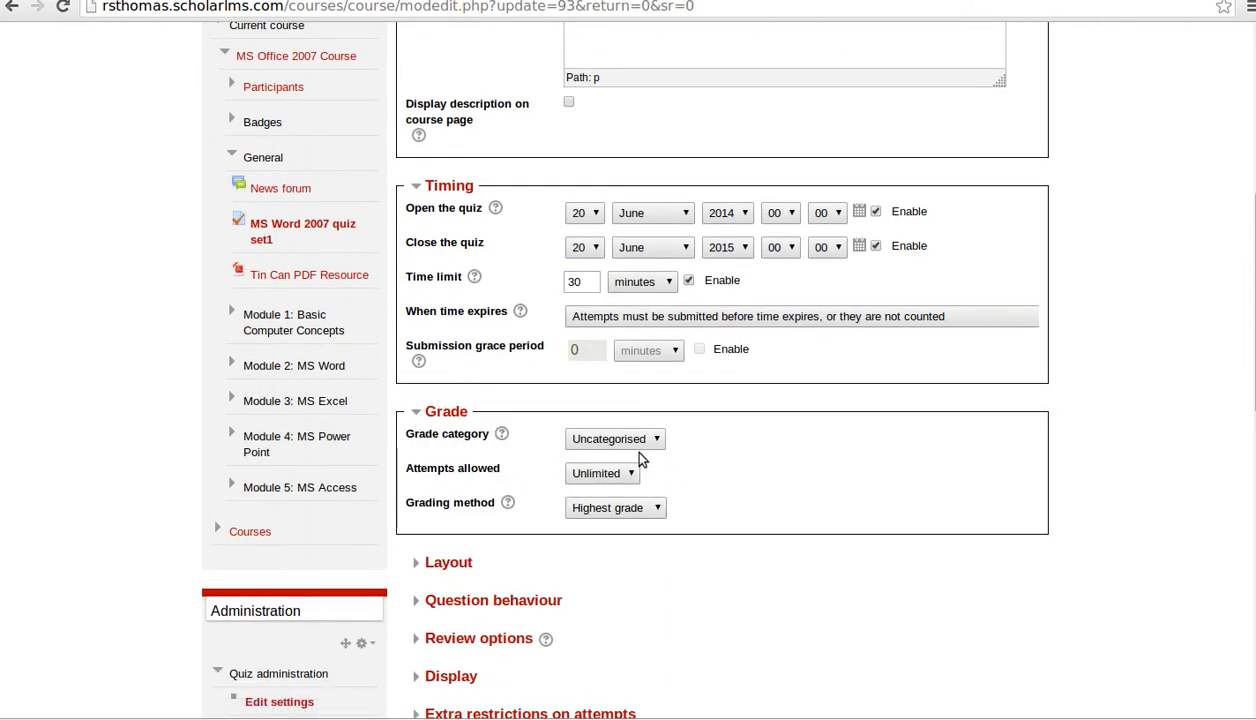
scroll(615, 370, "down", 2)
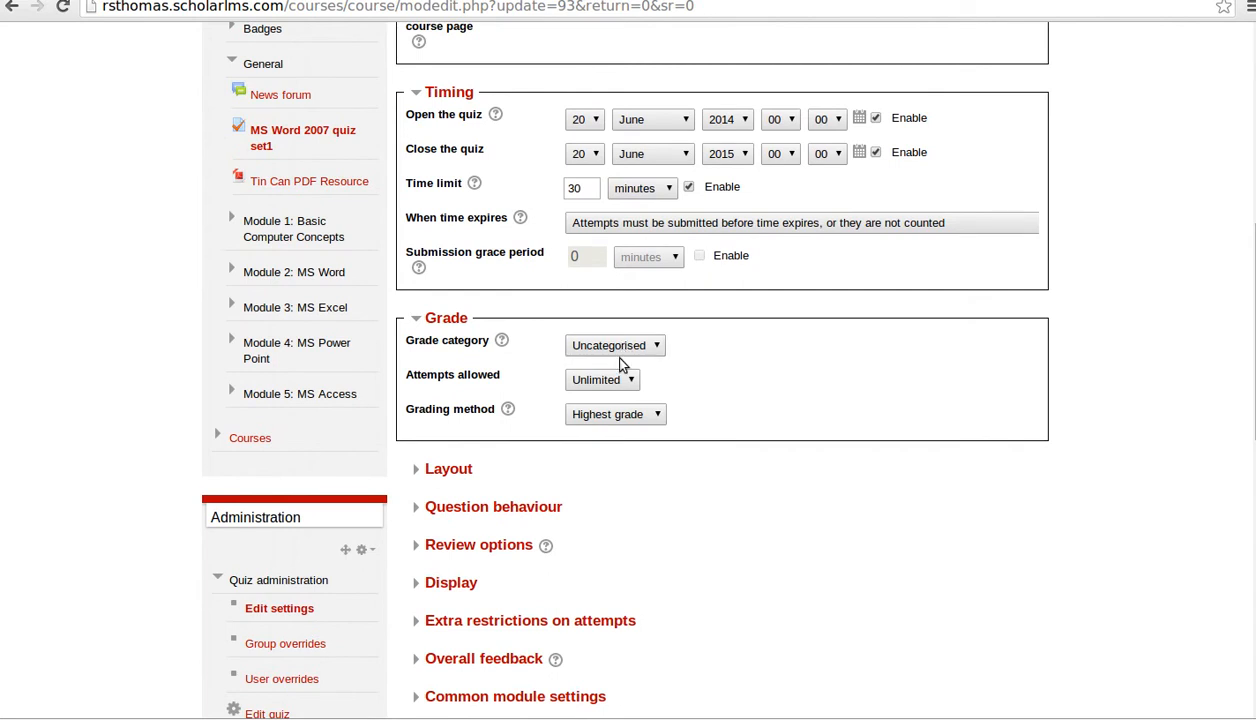
left_click(625, 346)
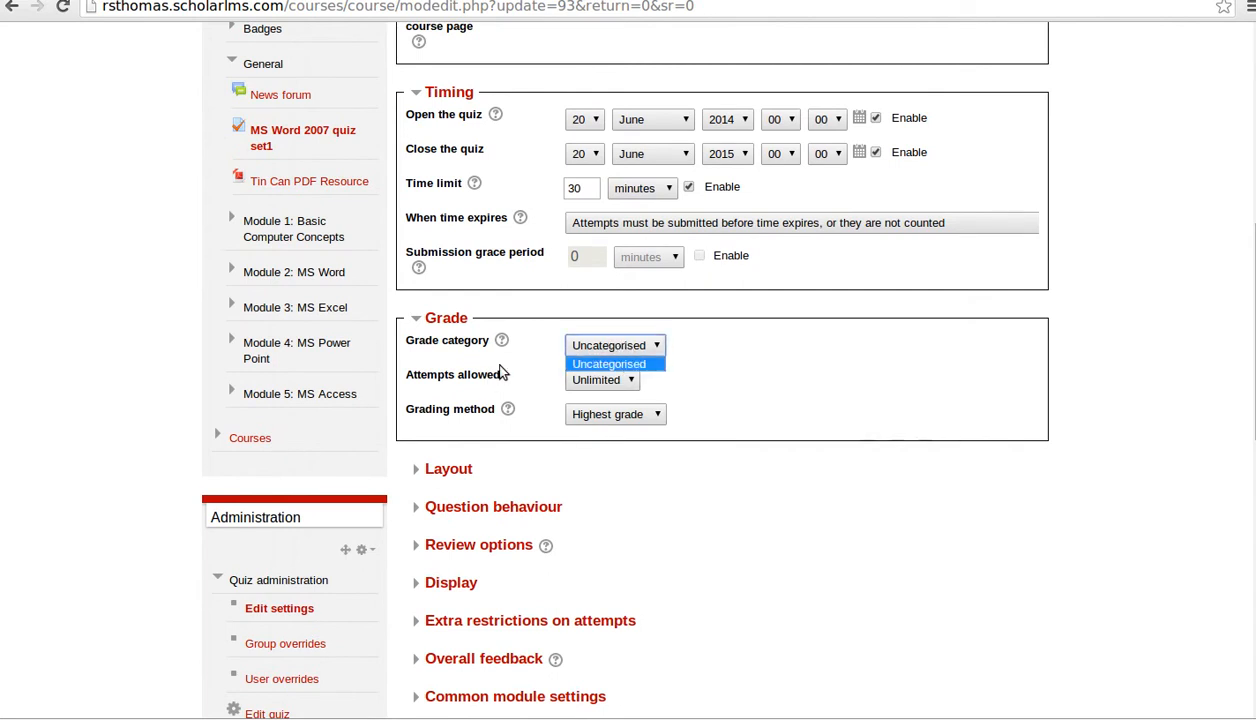
left_click(645, 363)
left_click(589, 378)
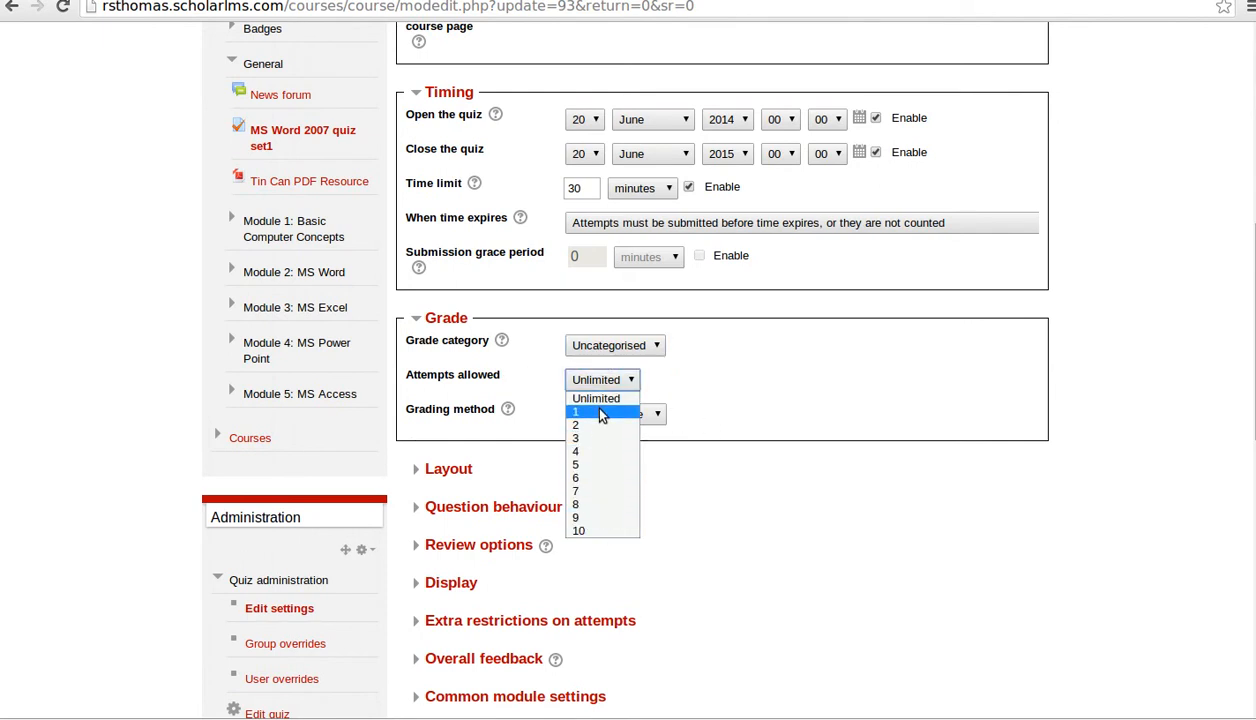
left_click(660, 412)
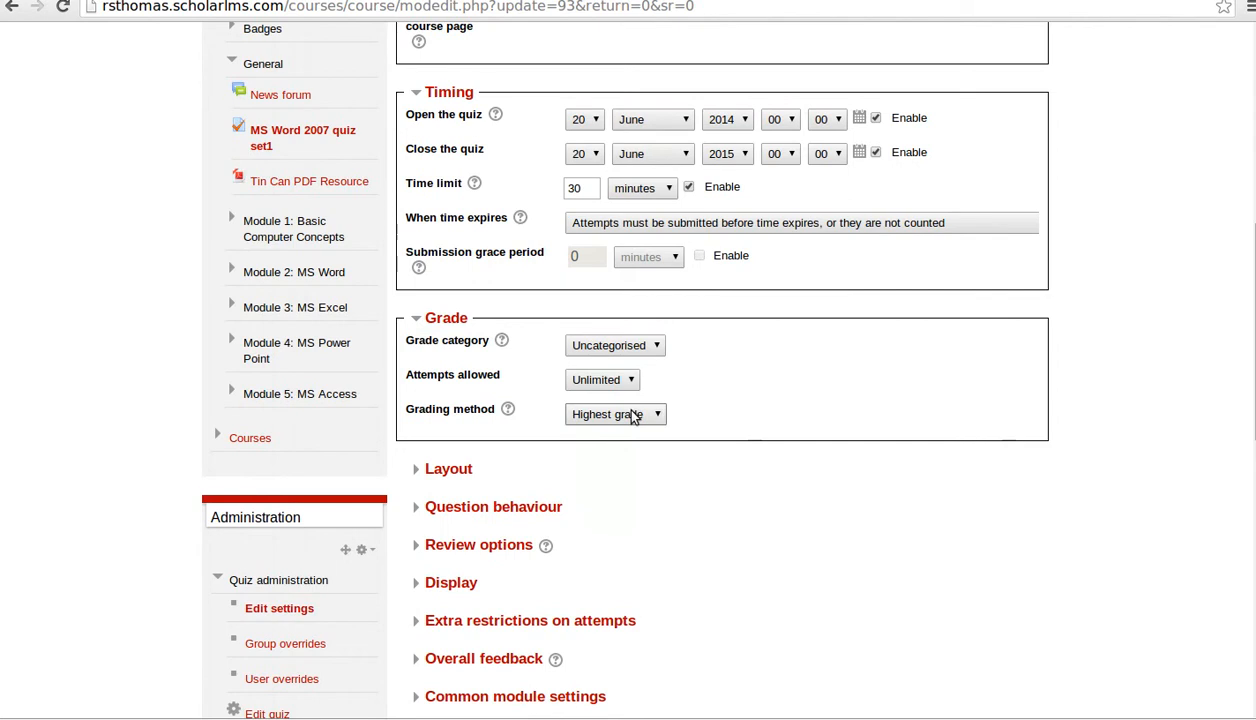
left_click(632, 416)
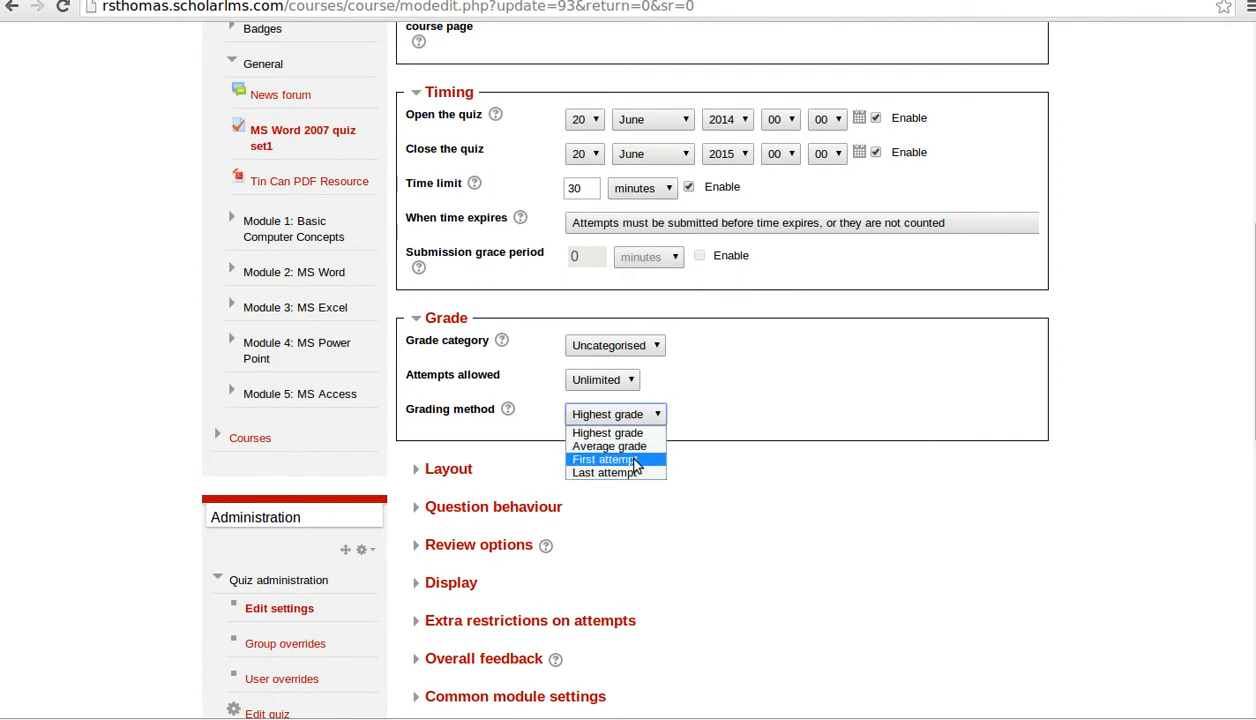
- Keep Highest grade, then expand Layout and keep a new page for every question
left_click(852, 506)
scroll(758, 533, "down", 3)
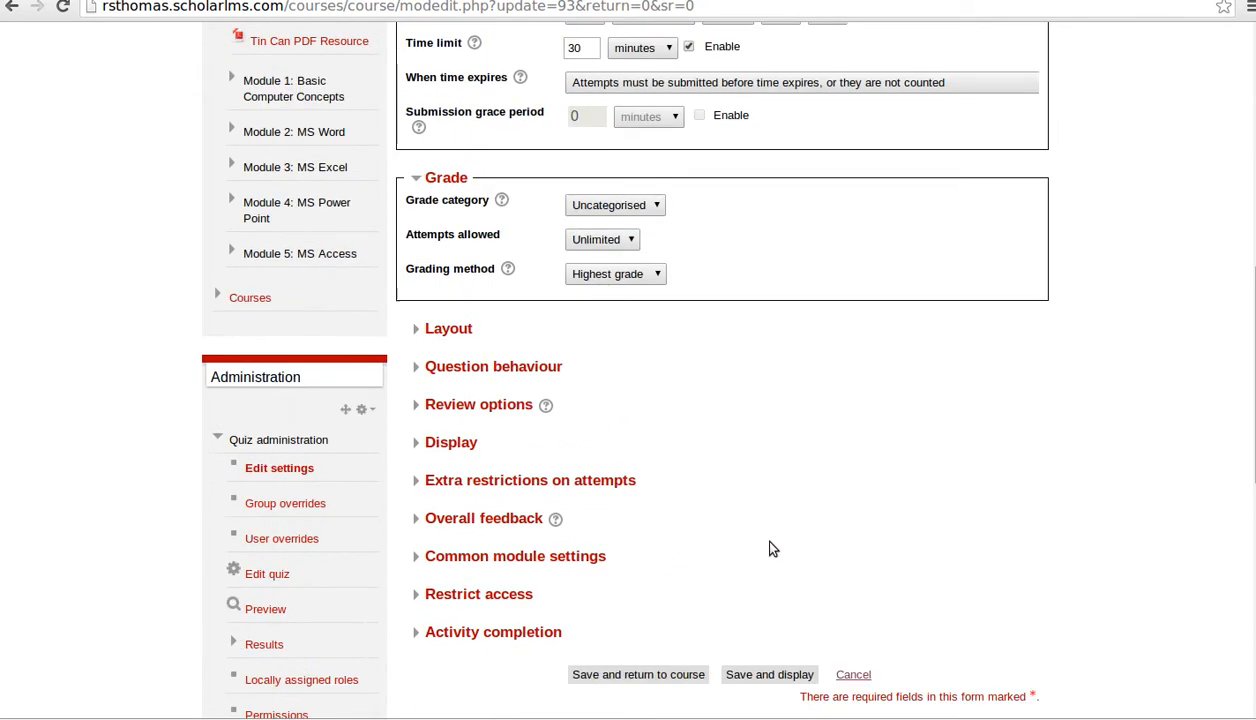
left_click(421, 333)
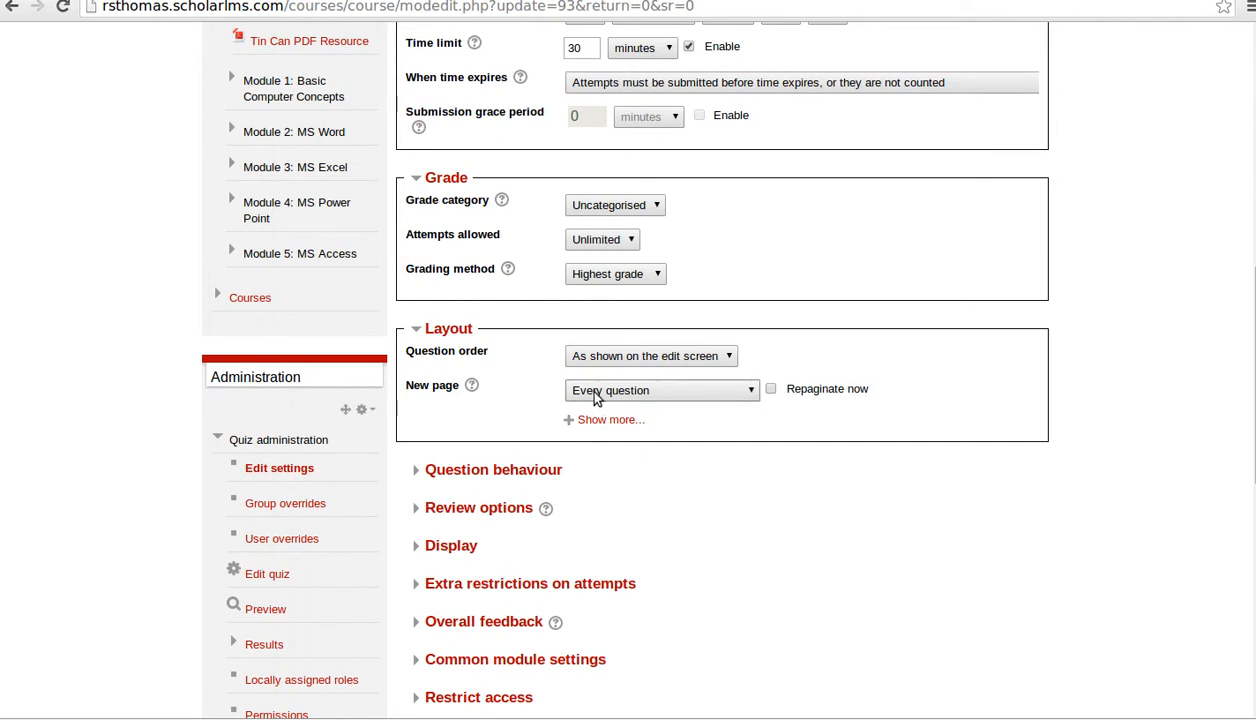
left_click(651, 395)
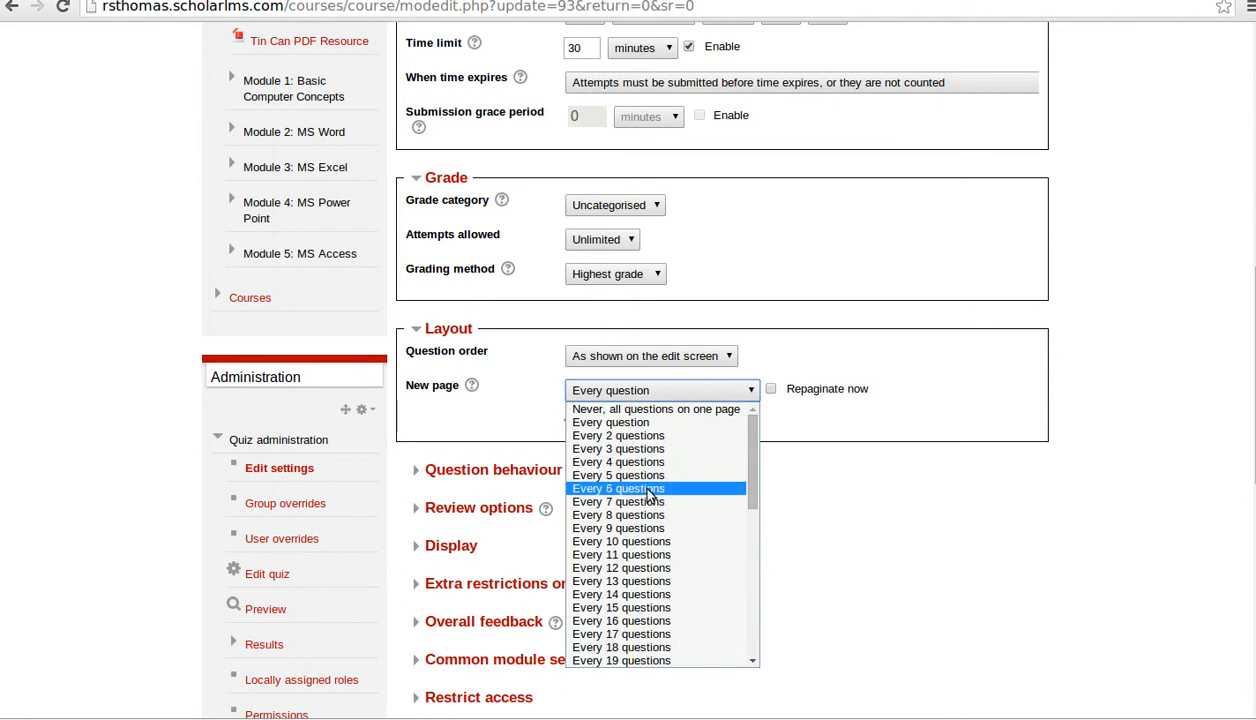
left_click(988, 420)
- Expand the Question behaviour and Review options sections
scroll(549, 512, "down", 2)
left_click(495, 378)
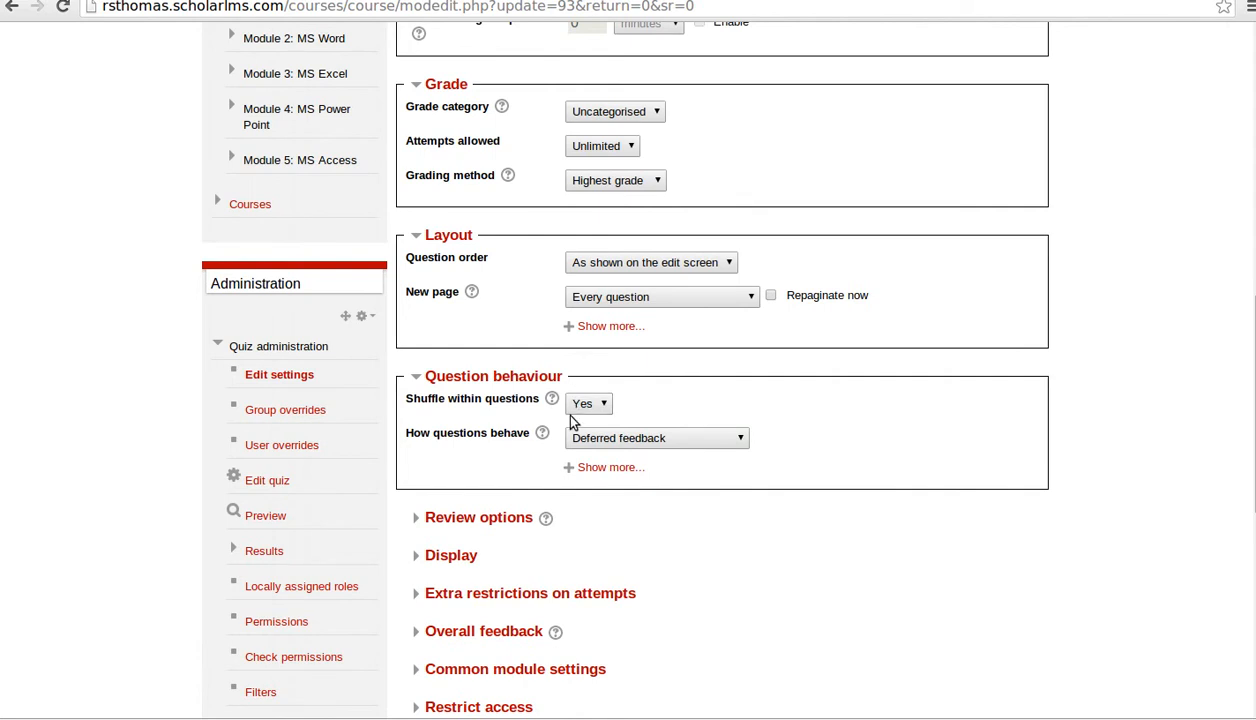
scroll(505, 540, "down", 3)
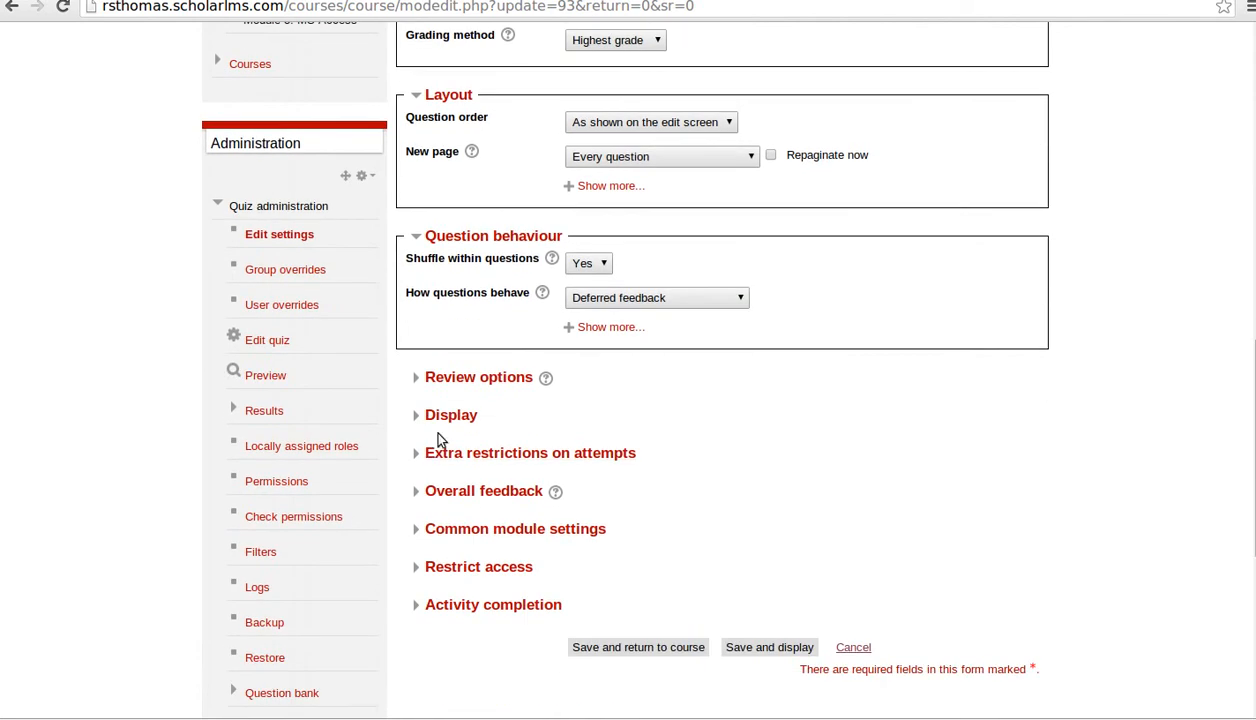
left_click(432, 380)
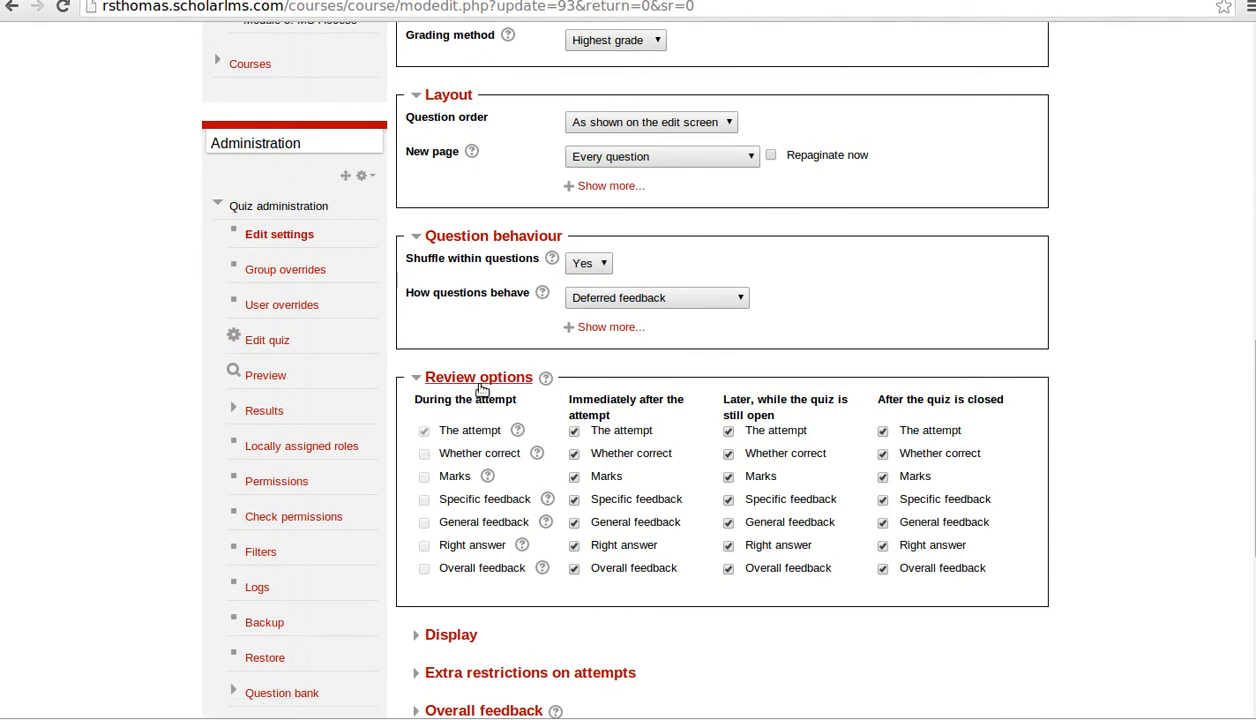
- Collapse Review options and Display, and expand Extra restrictions on attempts
left_click(471, 378)
left_click(470, 415)
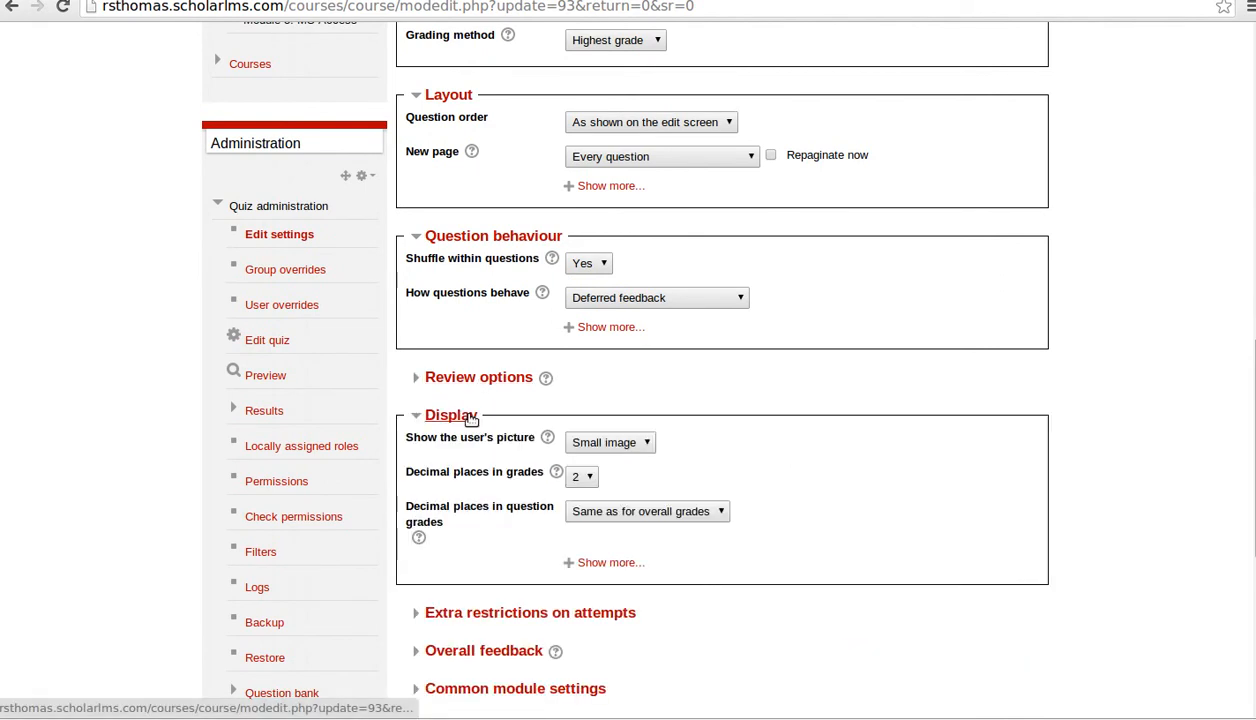
left_click(470, 416)
left_click(470, 533)
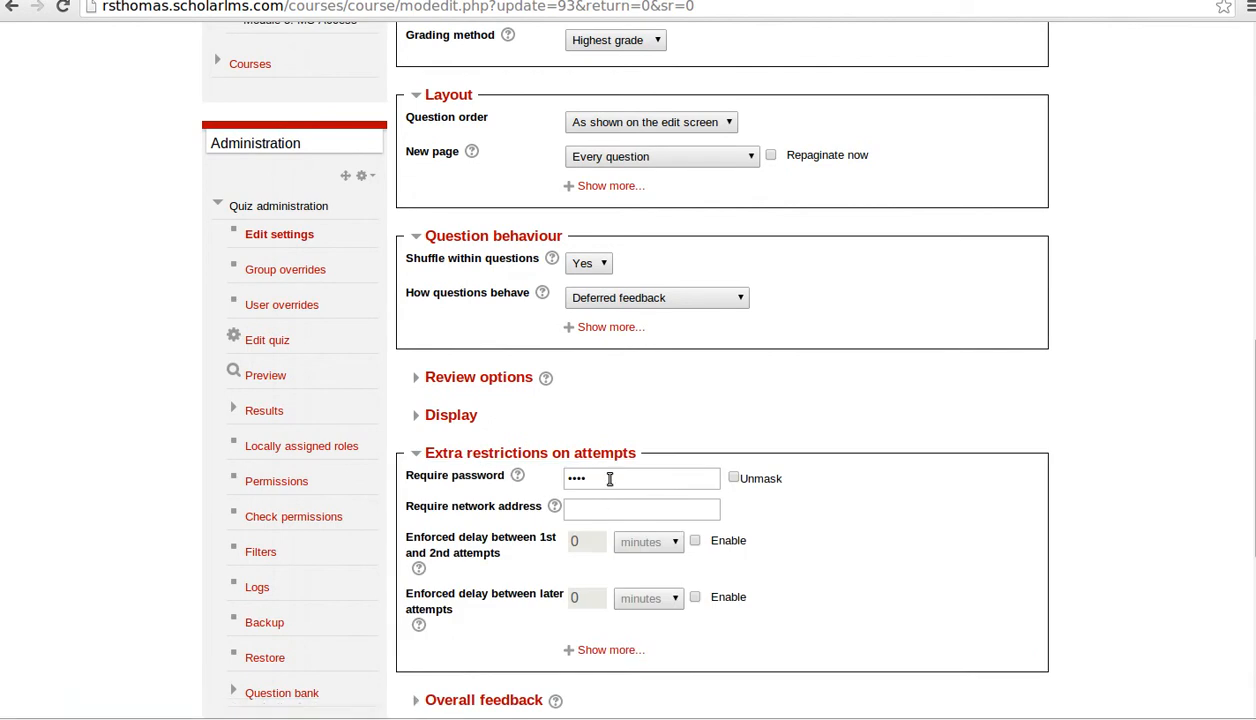
- Check the quiz password and network address, then show the remaining restrictions, with browser security None
left_click(734, 479)
left_click(734, 478)
scroll(740, 536, "down", 1)
scroll(740, 536, "down", 2)
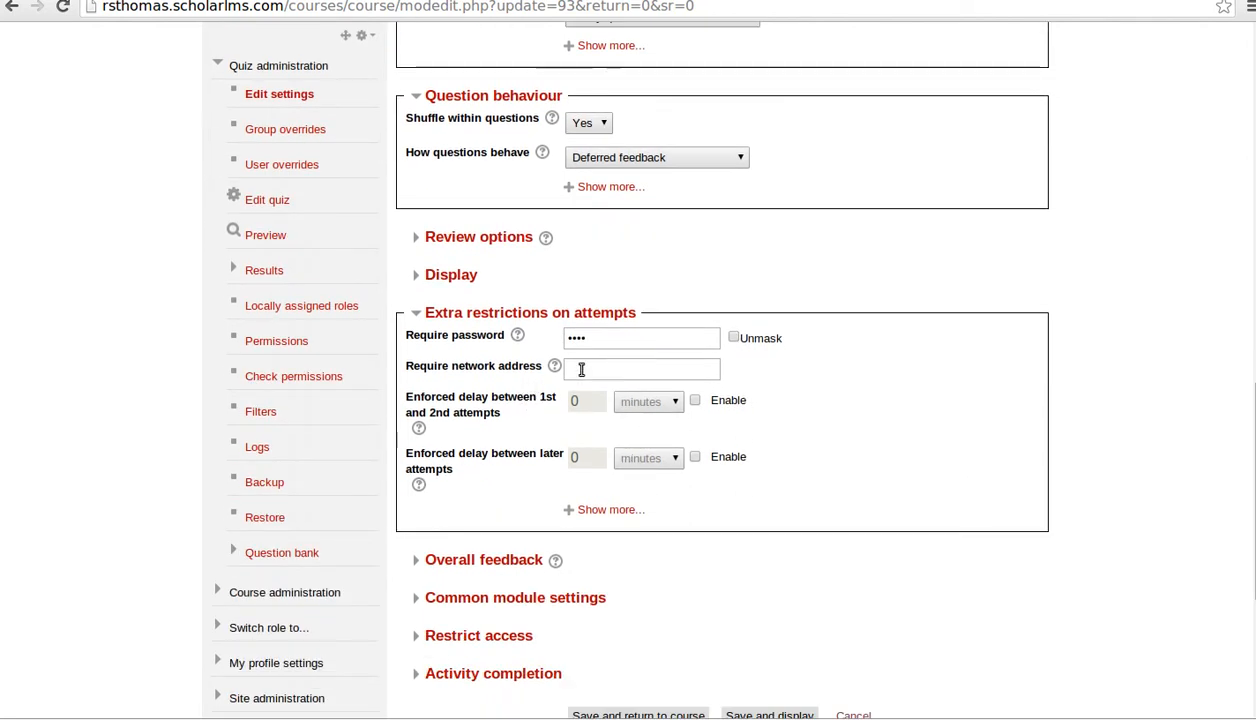
left_click(611, 366)
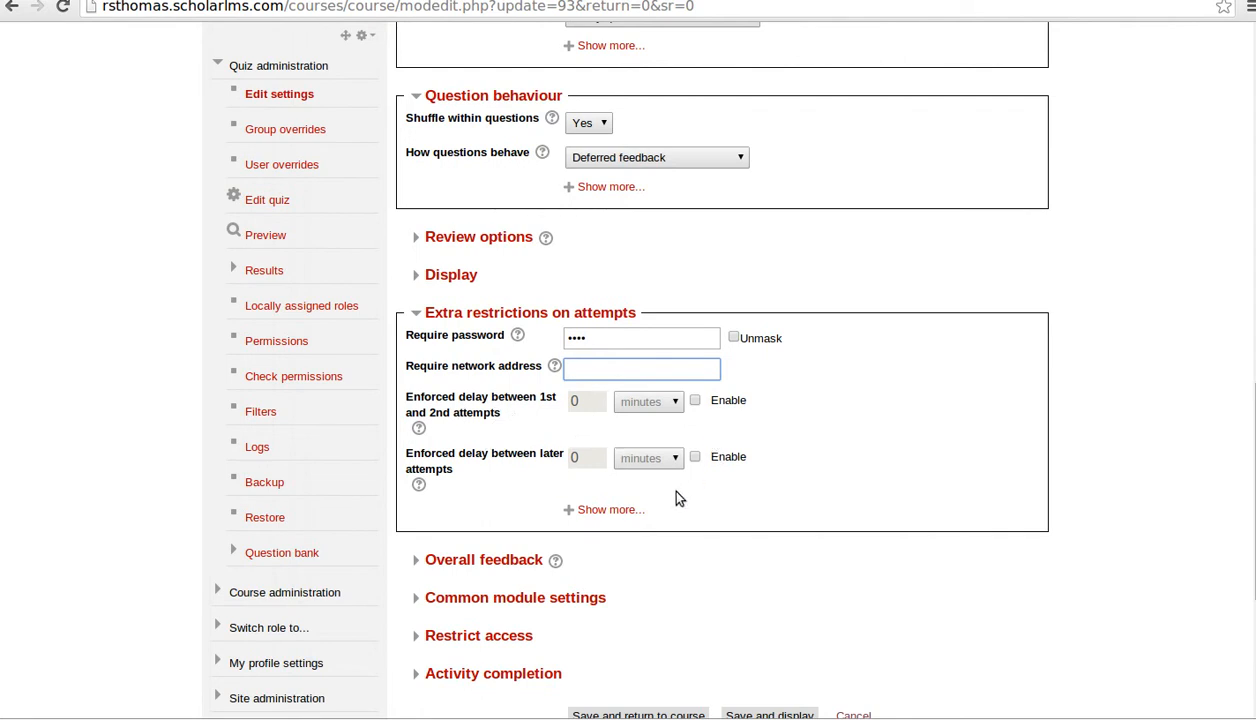
left_click(583, 509)
scroll(799, 541, "down", 2)
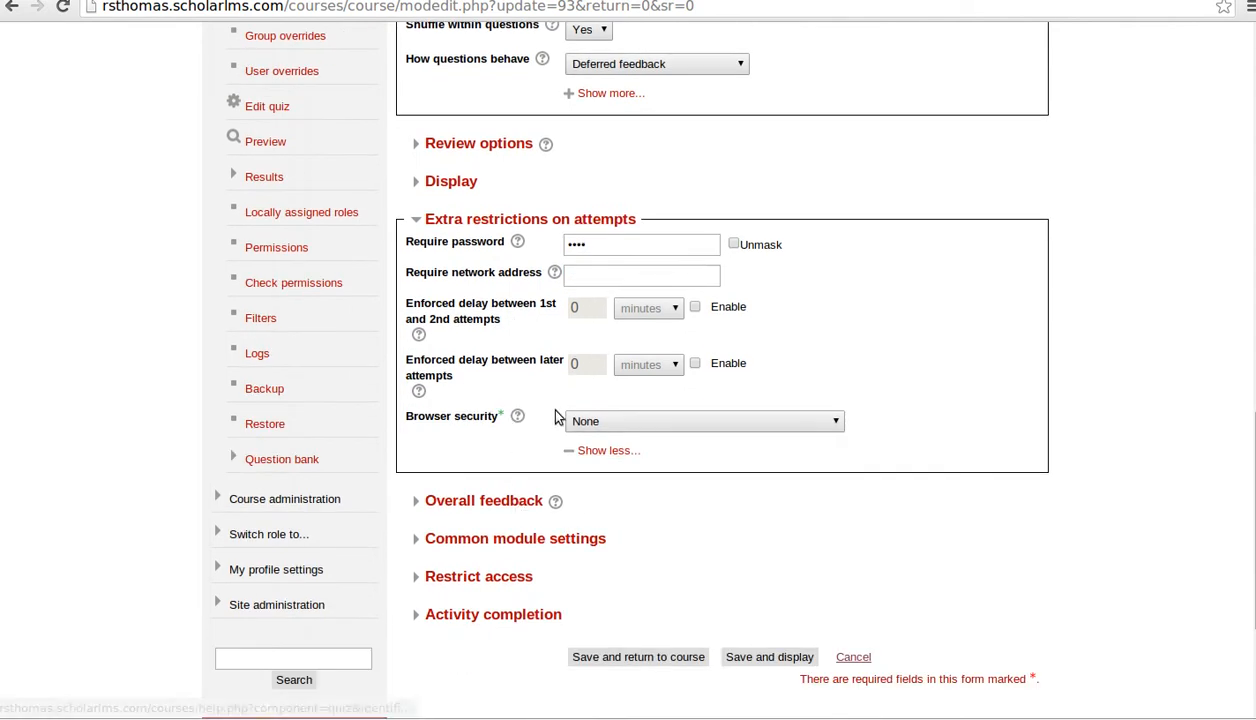
- Expand Overall feedback and enter Excellent for the 100% band with a 75% boundary
left_click(484, 499)
scroll(665, 533, "down", 4)
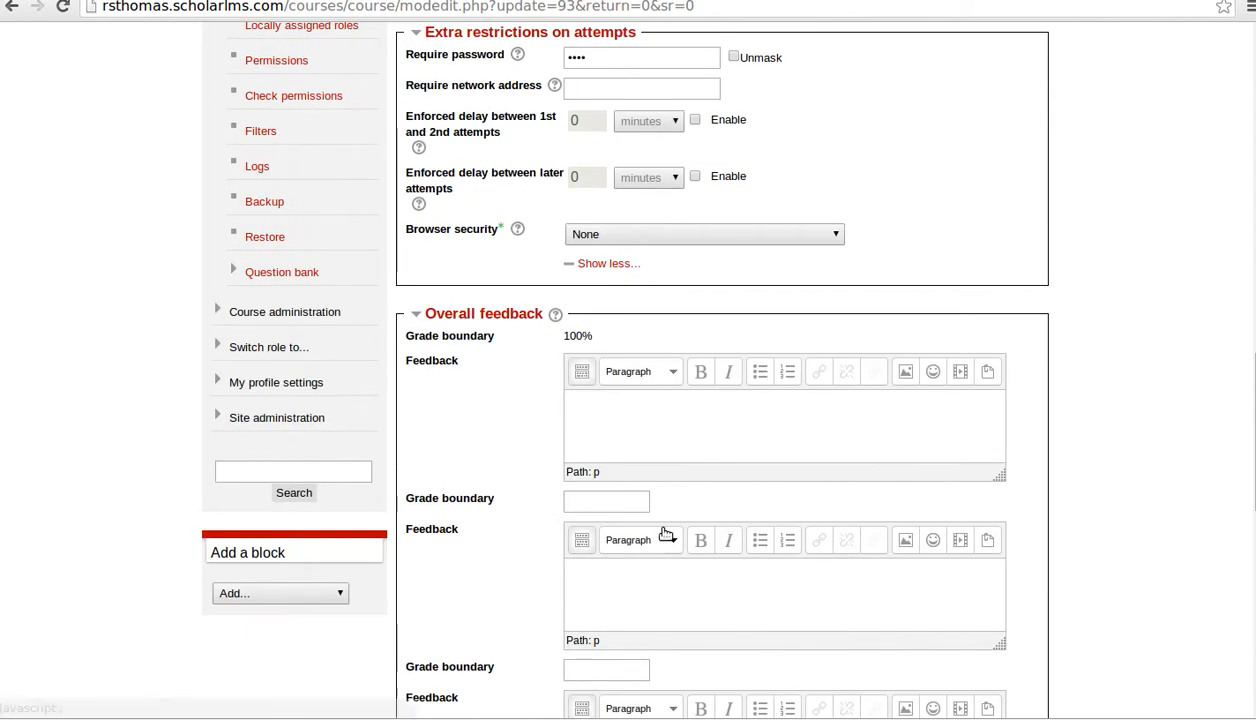
scroll(665, 533, "down", 12)
scroll(665, 533, "up", 11)
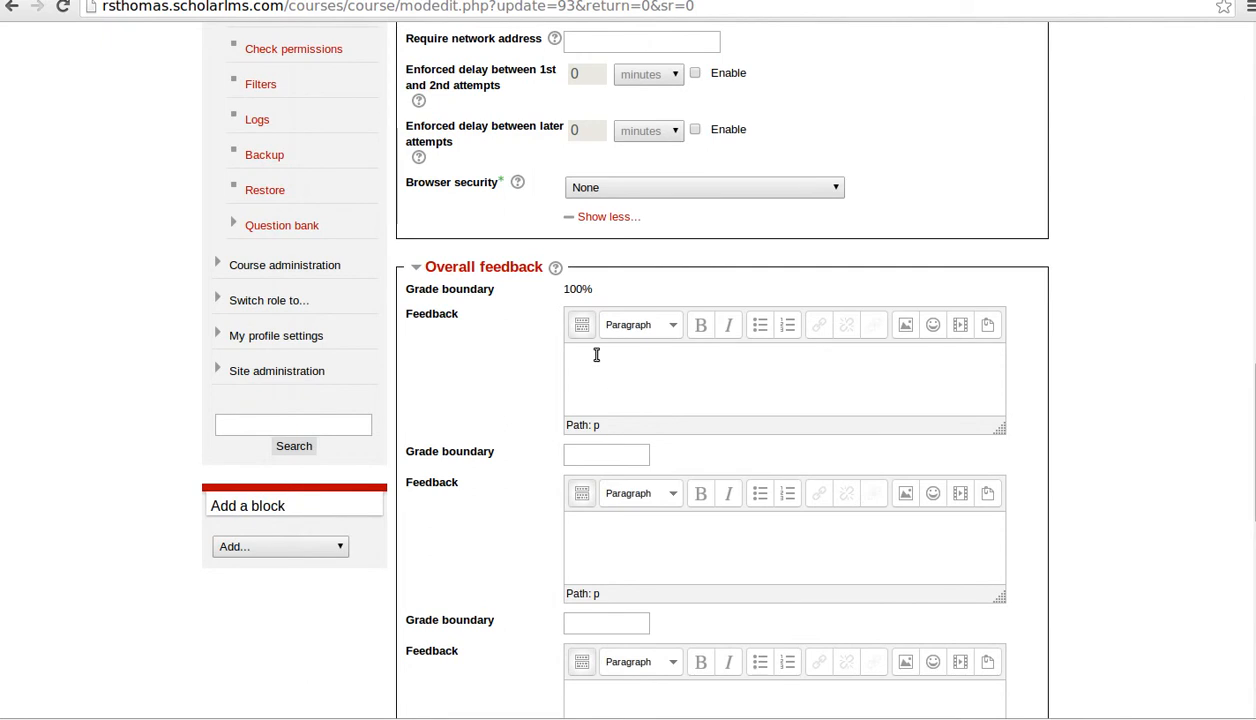
left_click(621, 352)
left_click(603, 453)
left_click(635, 366)
- Add Good with a 60% boundary, then Fail with a 0% boundary
scroll(630, 378, "down", 2)
left_click(603, 526)
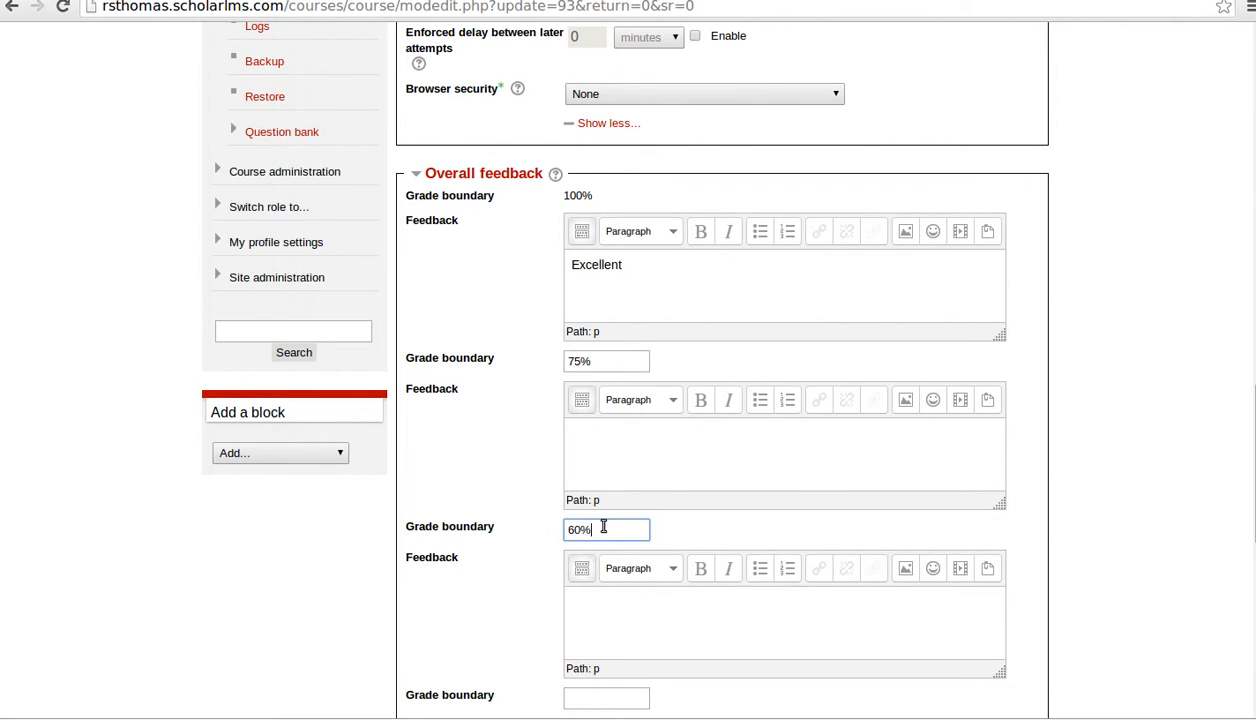
left_click(641, 454)
type("Good")
scroll(641, 454, "down", 4)
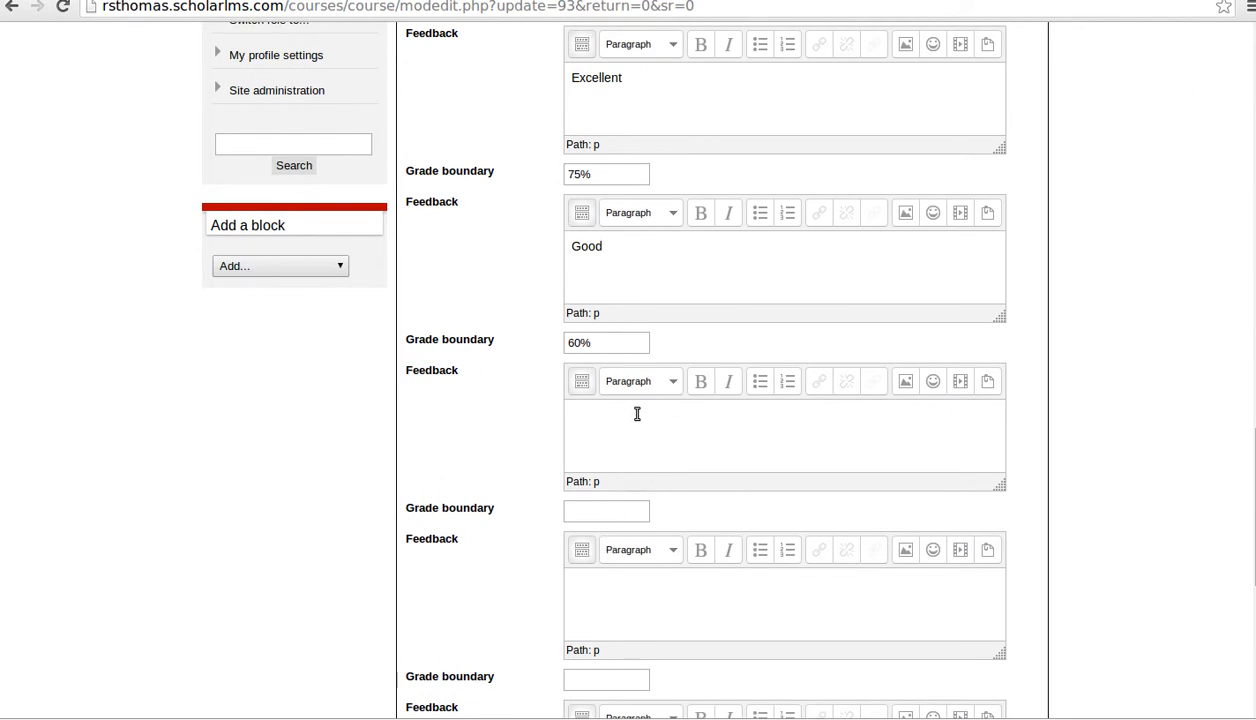
left_click(605, 506)
left_click(632, 455)
scroll(752, 512, "down", 5)
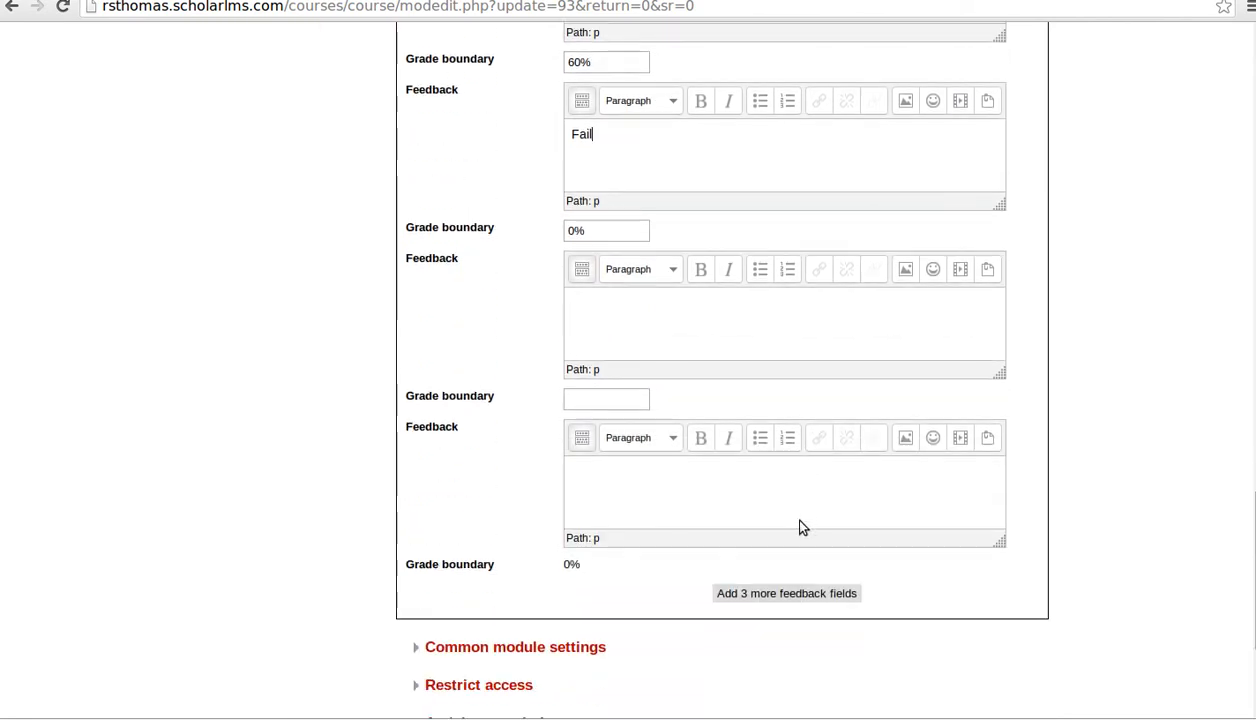
- Expand Common module settings, Restrict access and Activity completion, then save and return to course
left_click(500, 508)
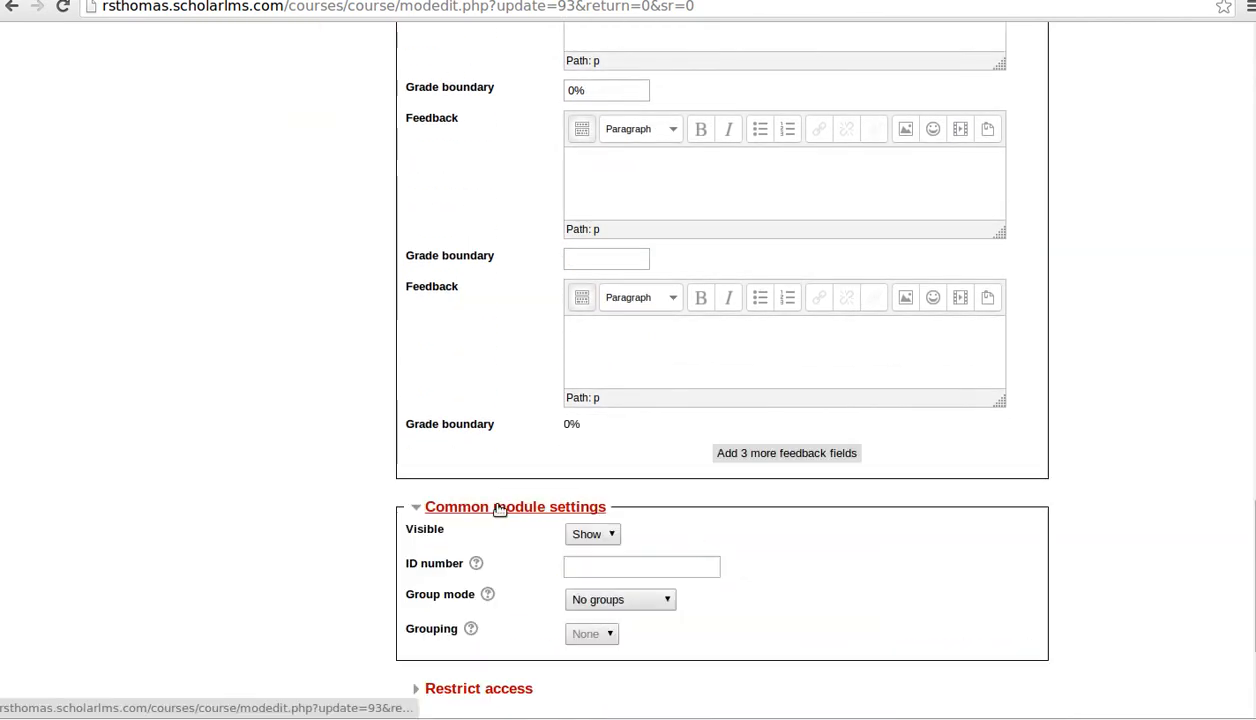
scroll(482, 570, "down", 3)
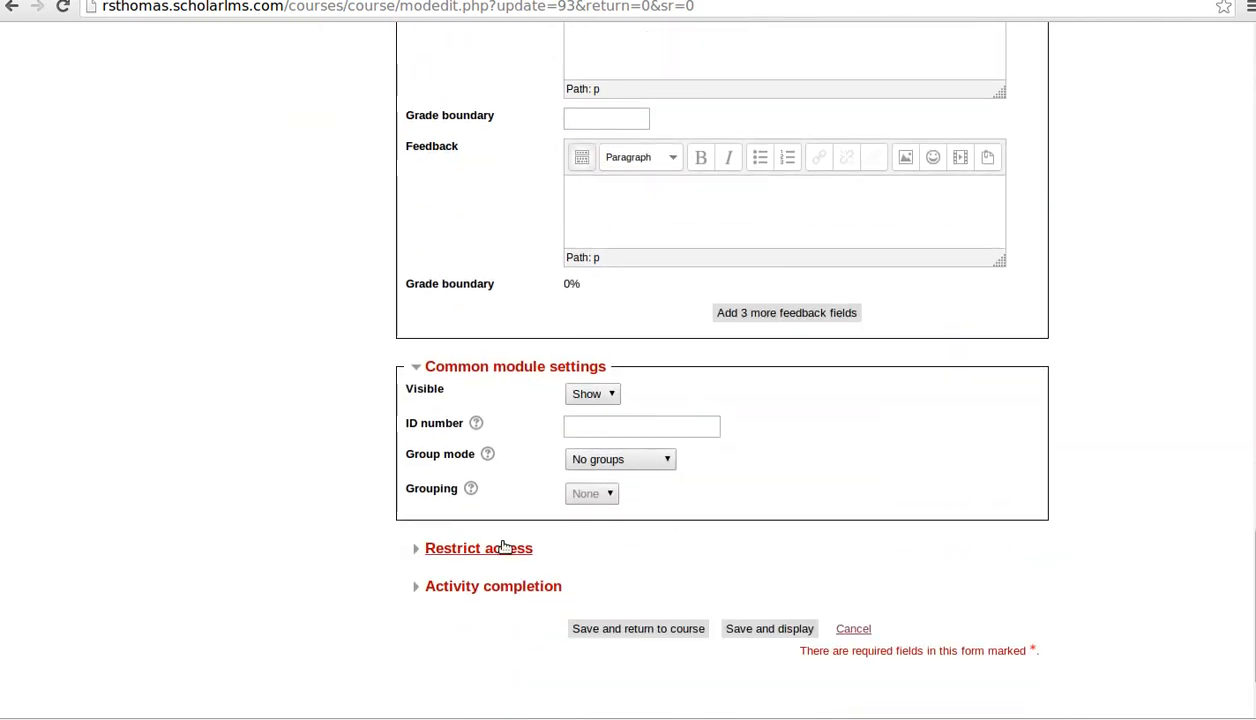
left_click(508, 546)
scroll(580, 535, "down", 4)
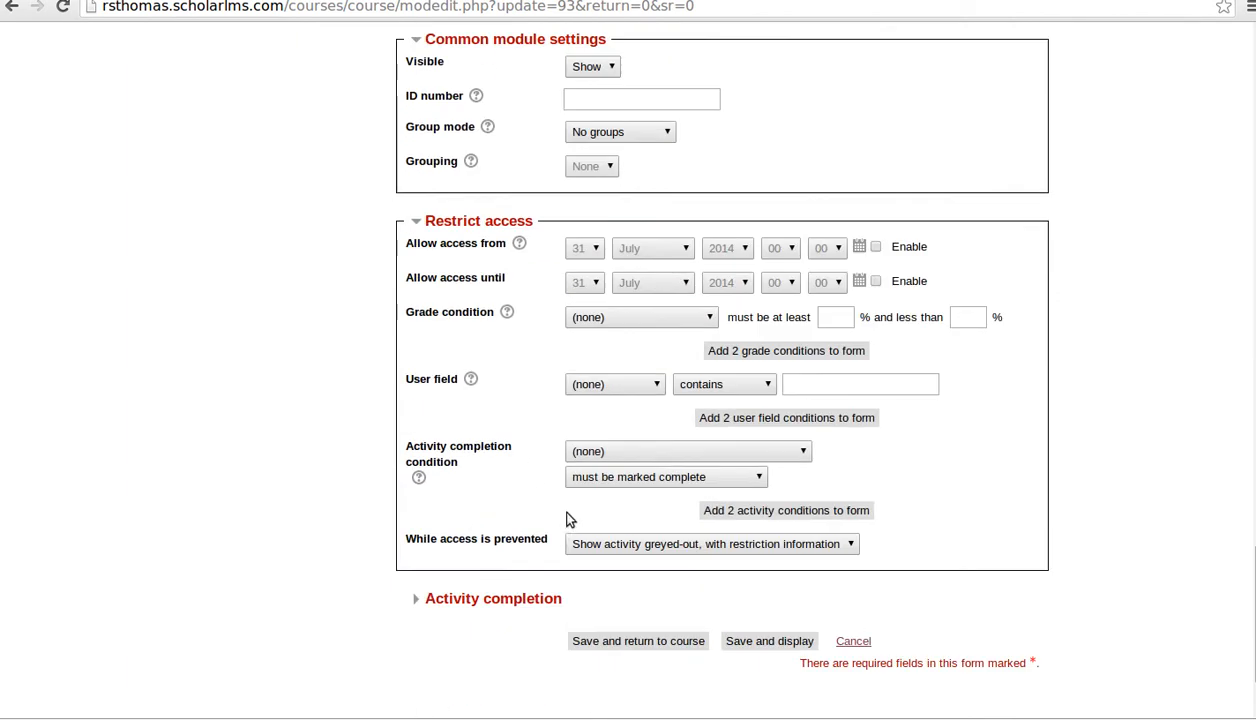
left_click(510, 546)
scroll(650, 555, "down", 2)
scroll(758, 372, "up", 1)
scroll(758, 372, "up", 2)
scroll(870, 360, "down", 3)
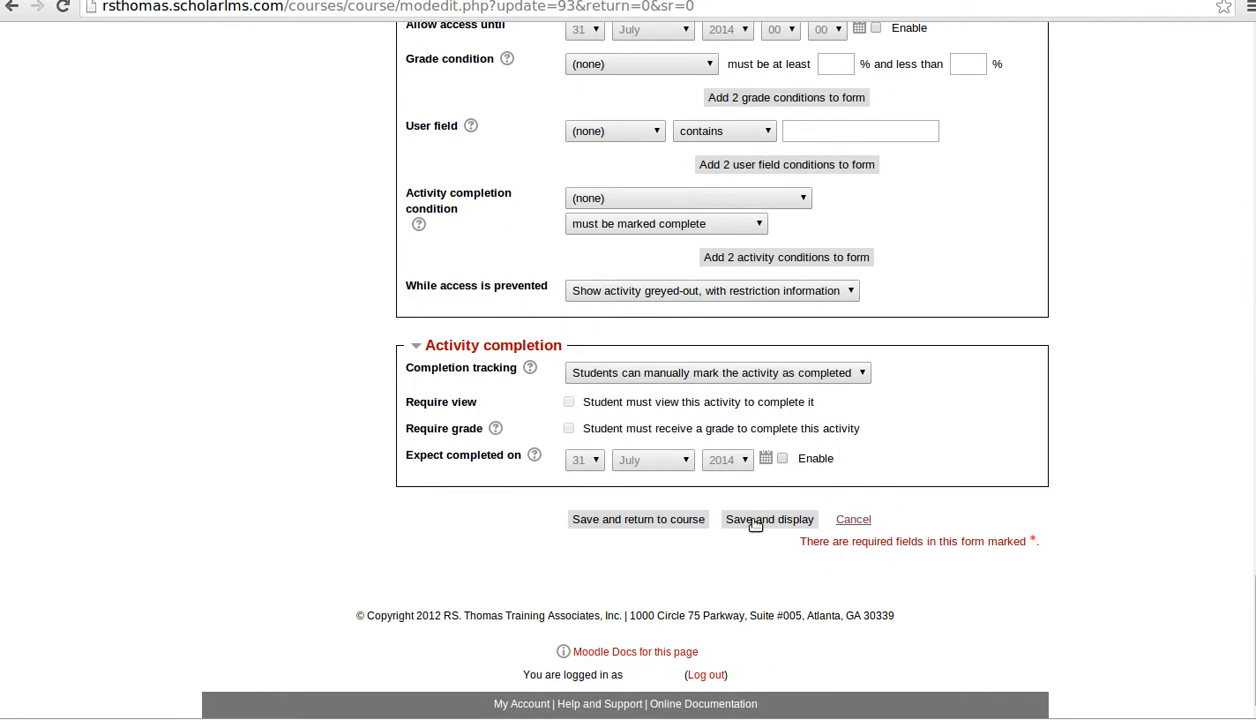
left_click(662, 520)
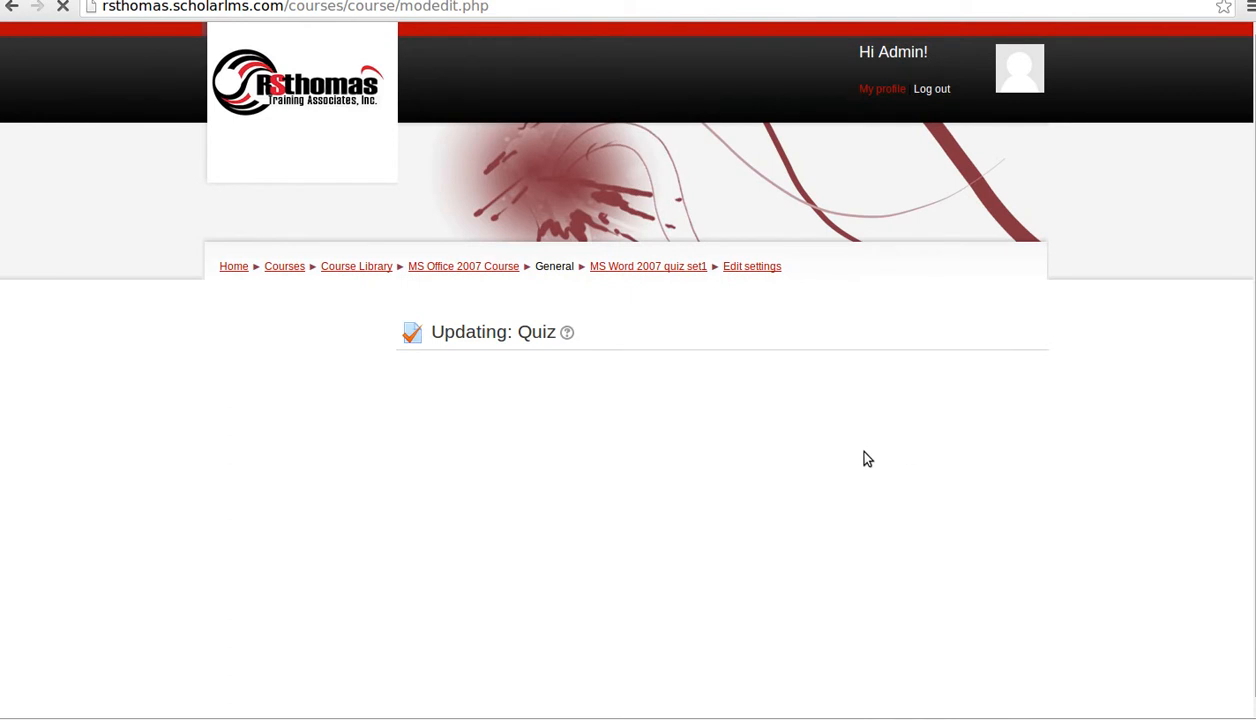
- Change the out-of-range third feedback grade boundary from 0% to 0.1%
scroll(1046, 612, "down", 7)
scroll(1046, 612, "up", 4)
scroll(1046, 618, "down", 12)
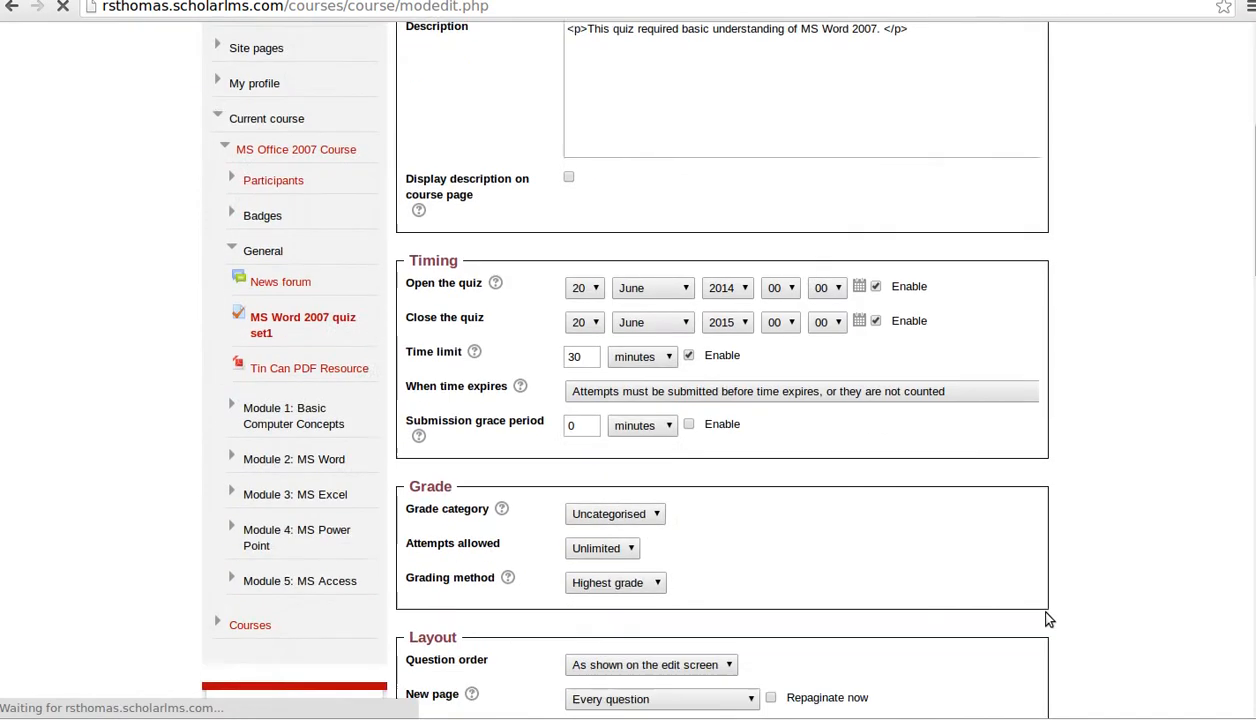
scroll(1046, 618, "up", 9)
scroll(1046, 620, "up", 5)
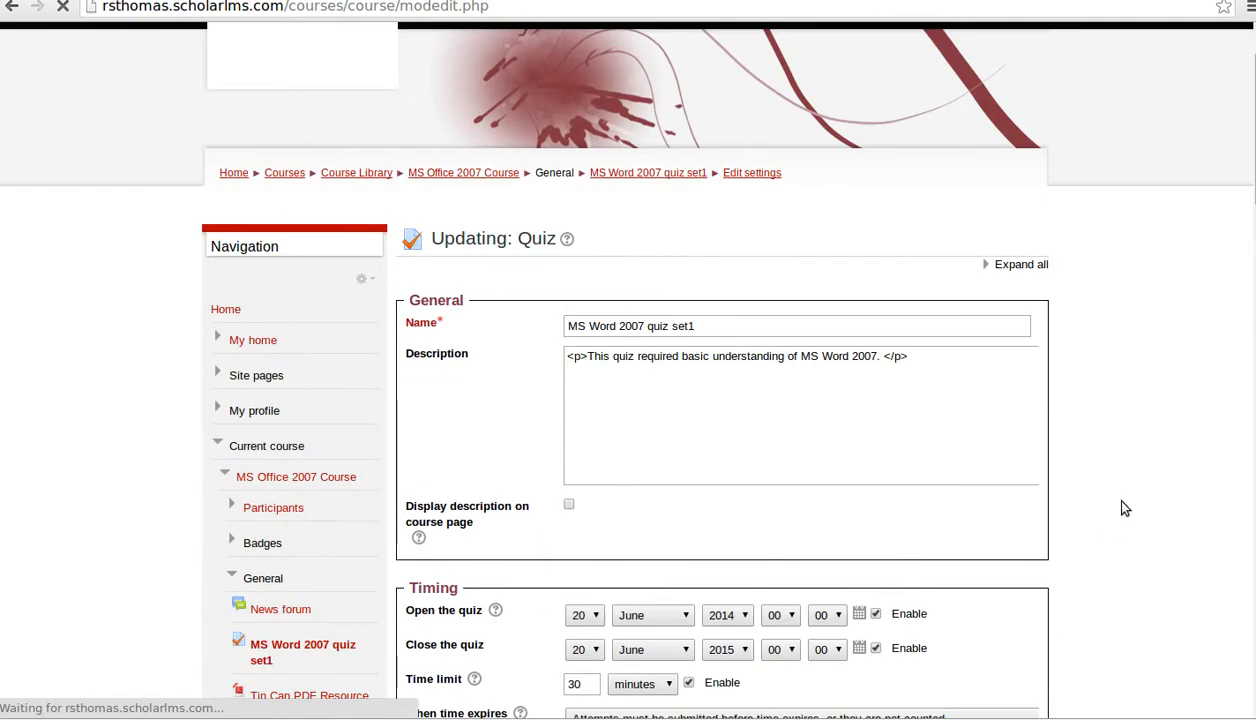
scroll(1080, 432, "down", 20)
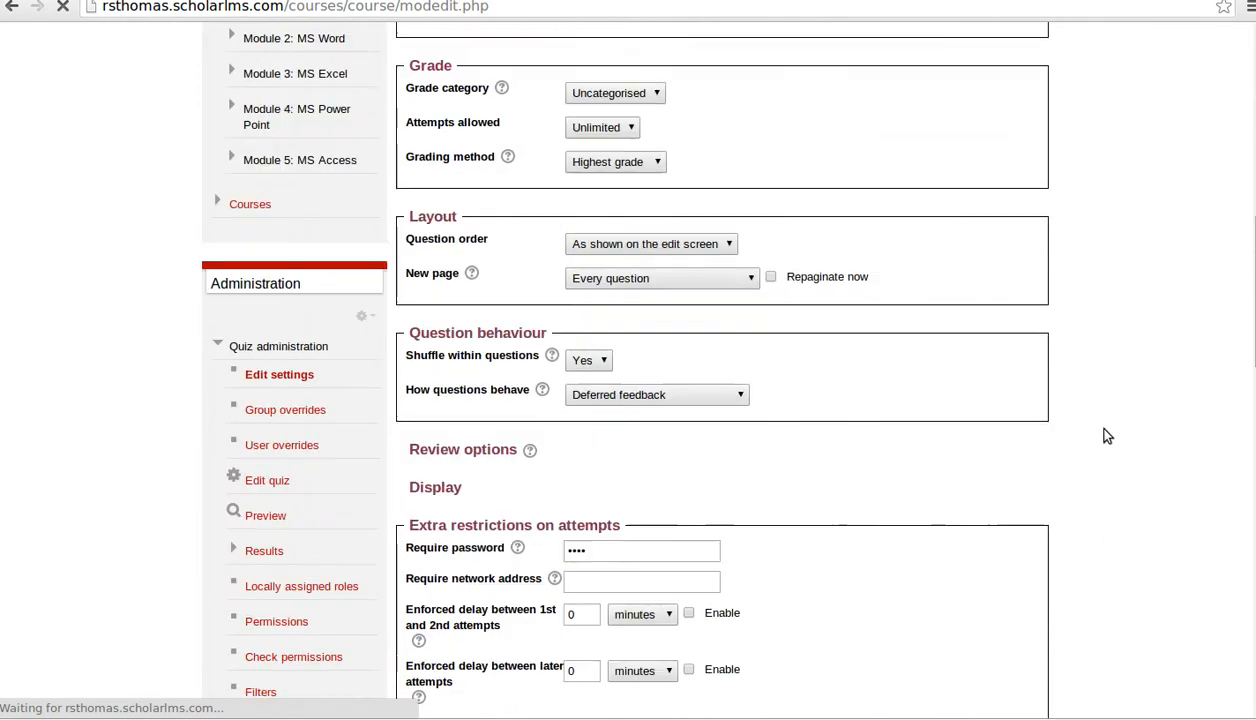
scroll(700, 470, "down", 1)
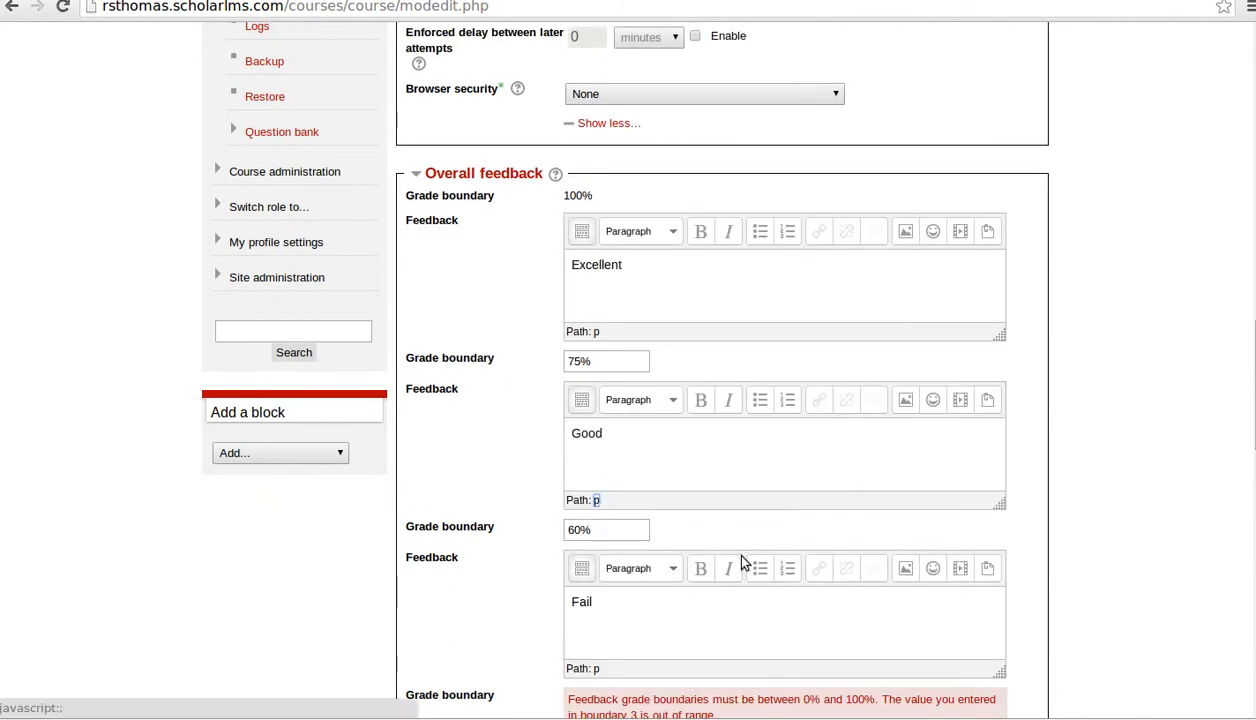
scroll(732, 552, "down", 3)
left_click(619, 557)
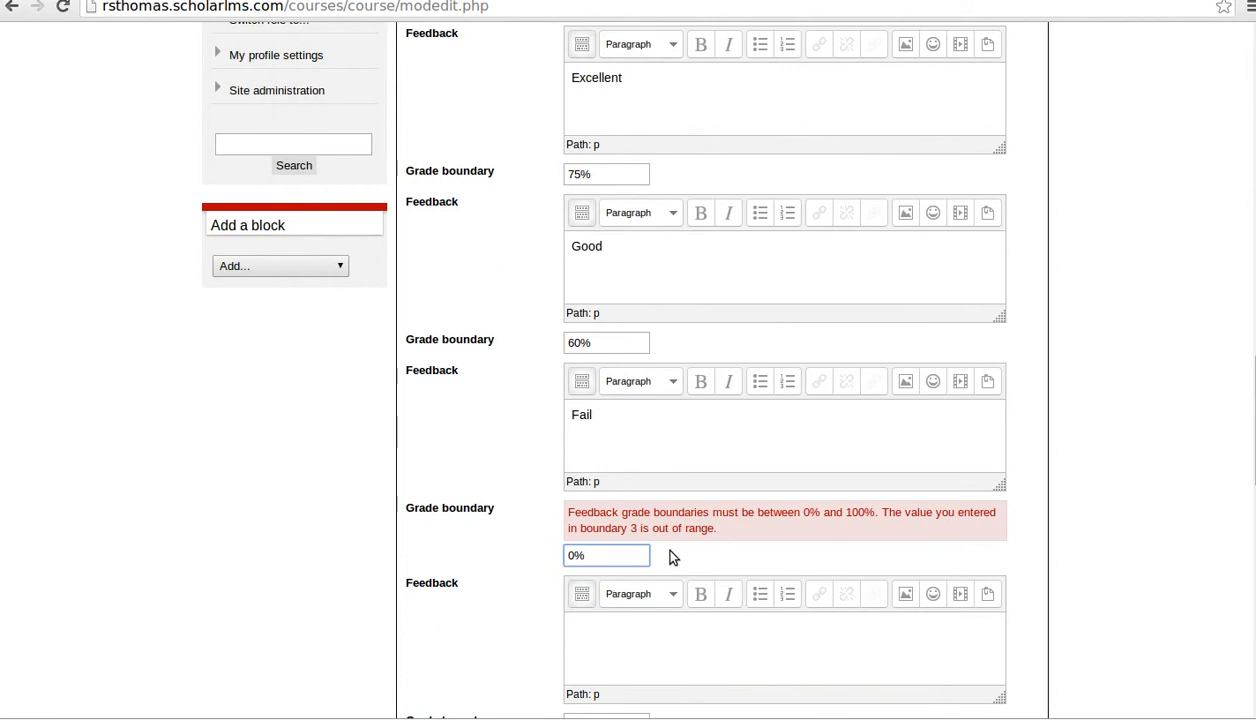
key("BackSpace")
key("BackSpace")
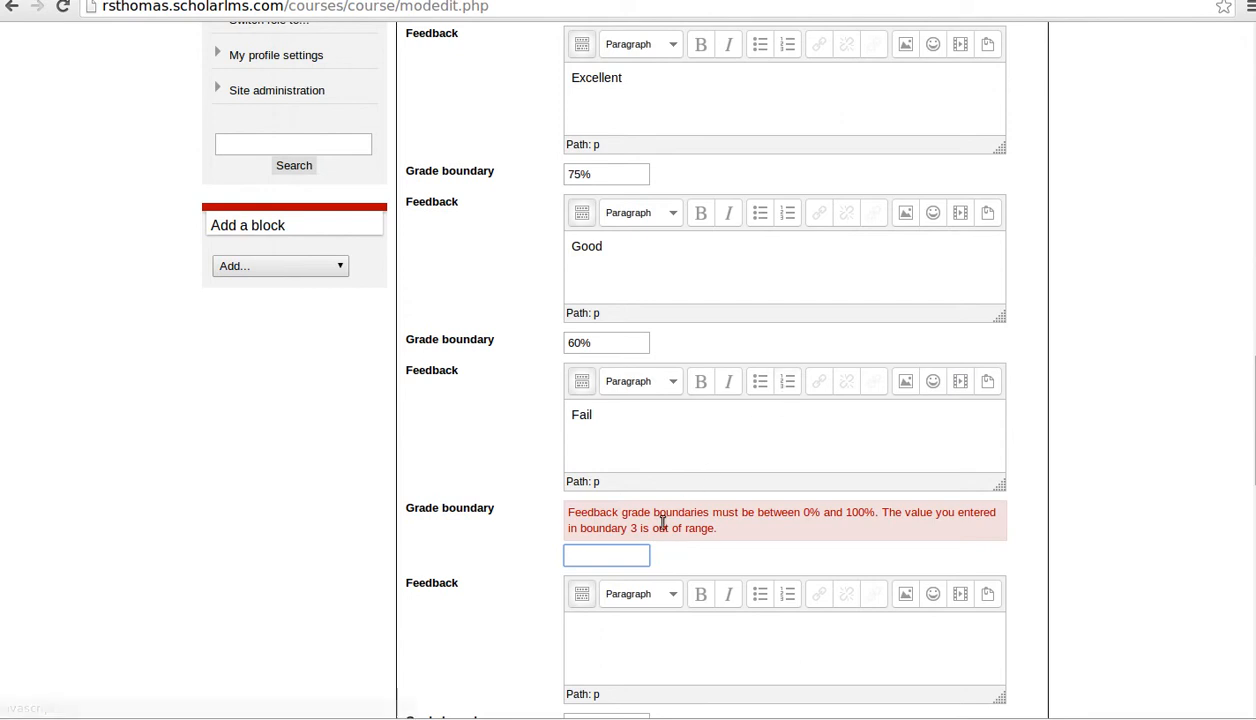
type("0.1%")
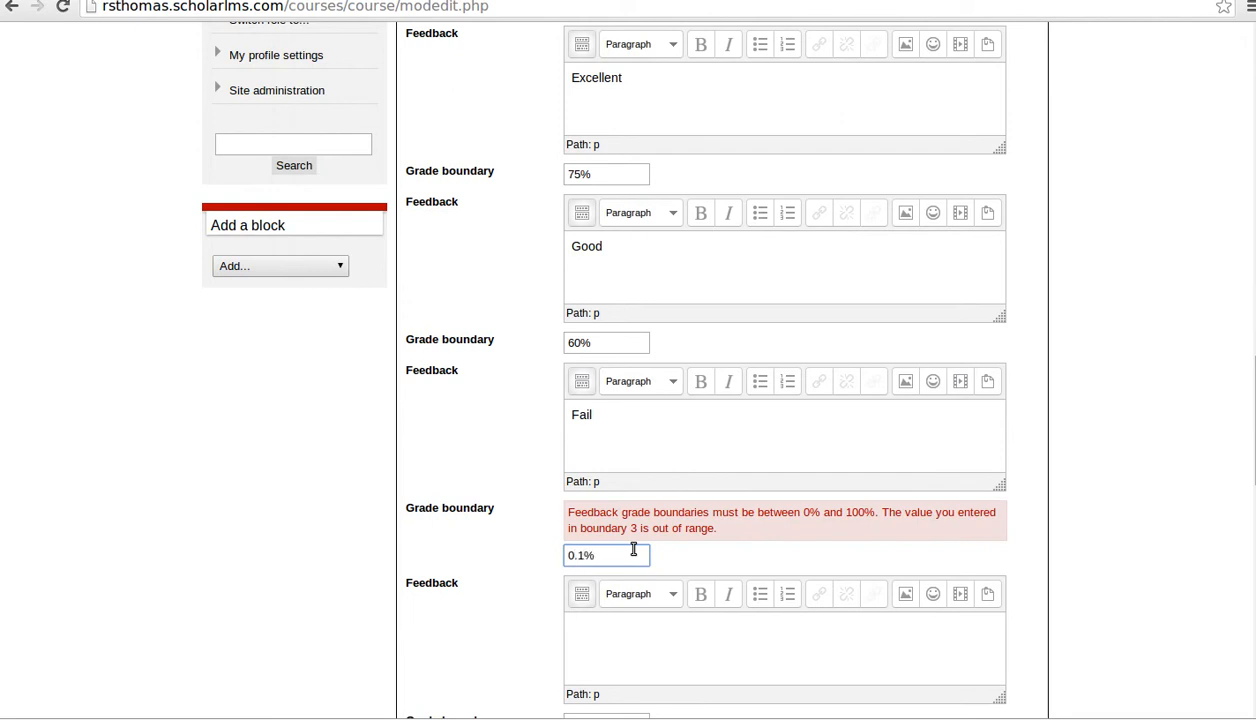
- Save the corrected quiz settings and return to the MS Office 2007 Course
scroll(633, 549, "down", 5)
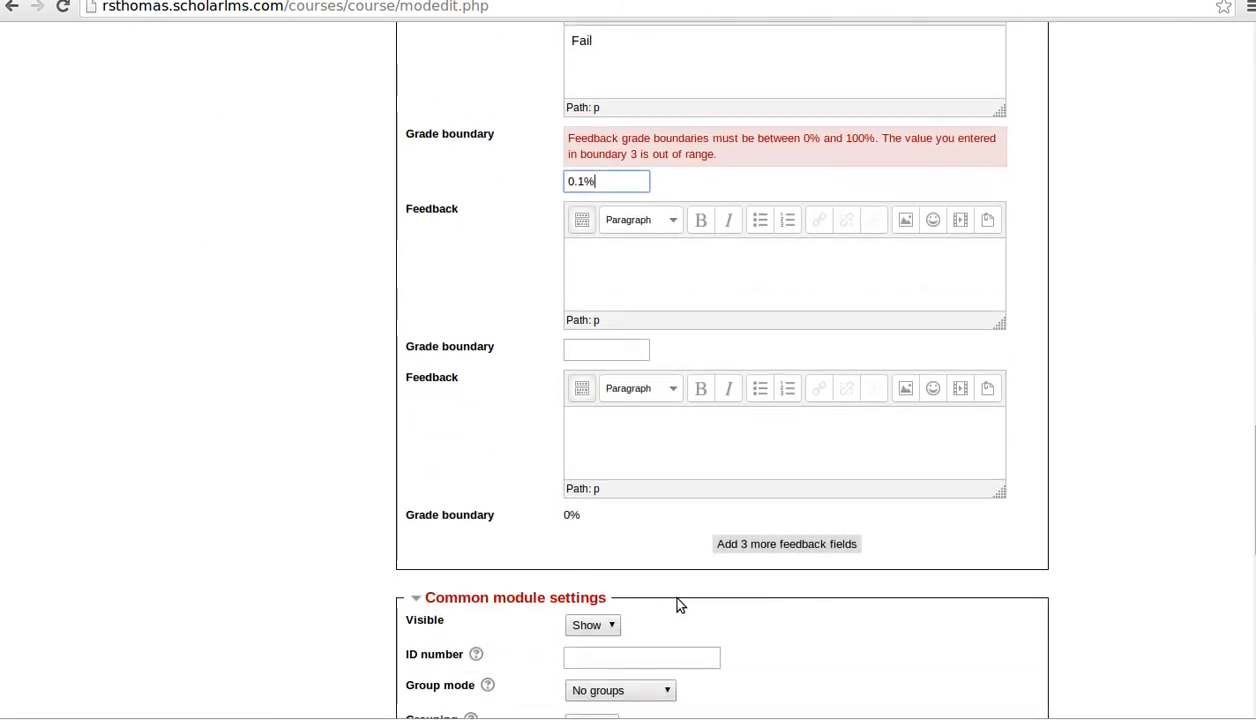
scroll(645, 615, "down", 8)
scroll(645, 638, "down", 4)
left_click(652, 520)
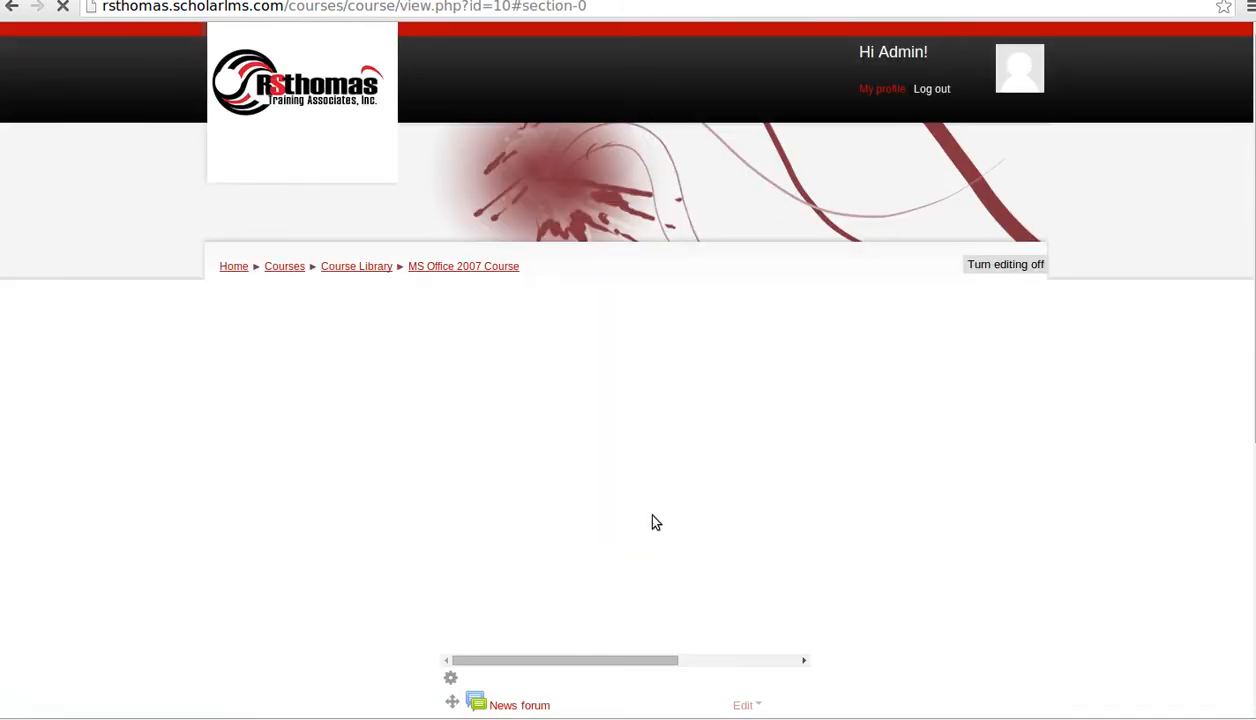
- Check the MS Office 2007 Course page, where Recent activity lists MS Word 2007 quiz set1 as updated
scroll(700, 515, "down", 10)
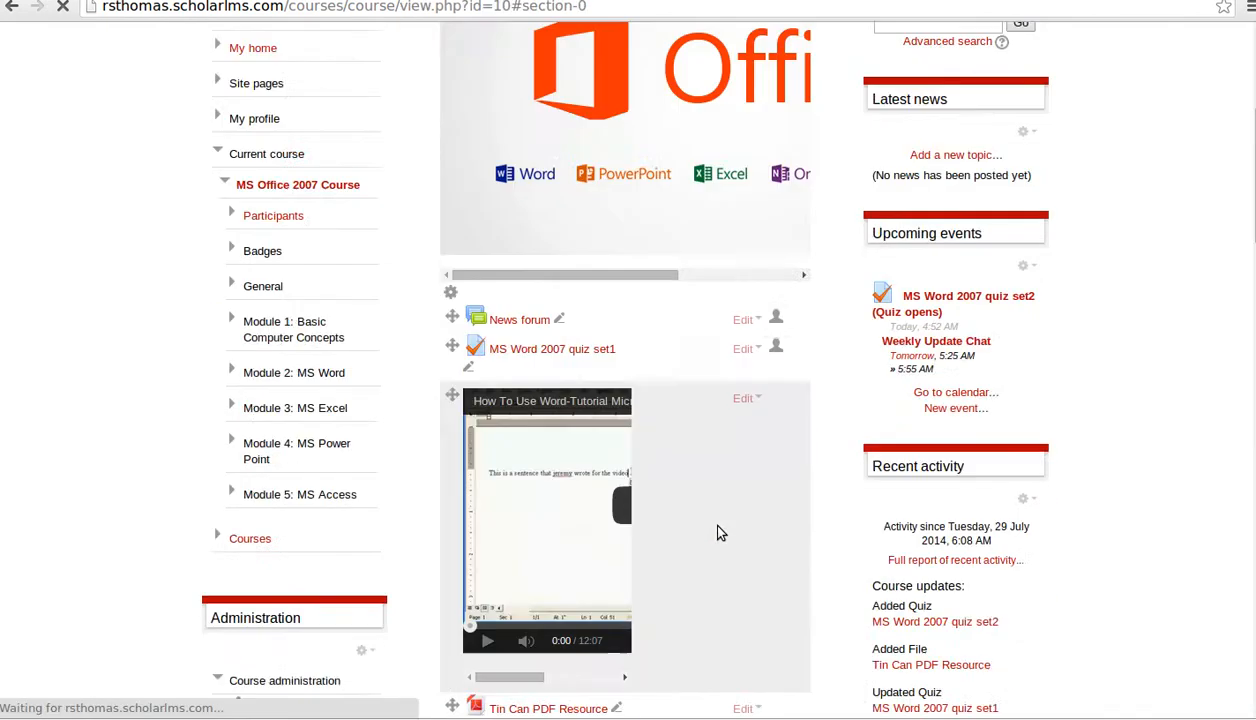
scroll(664, 493, "down", 2)
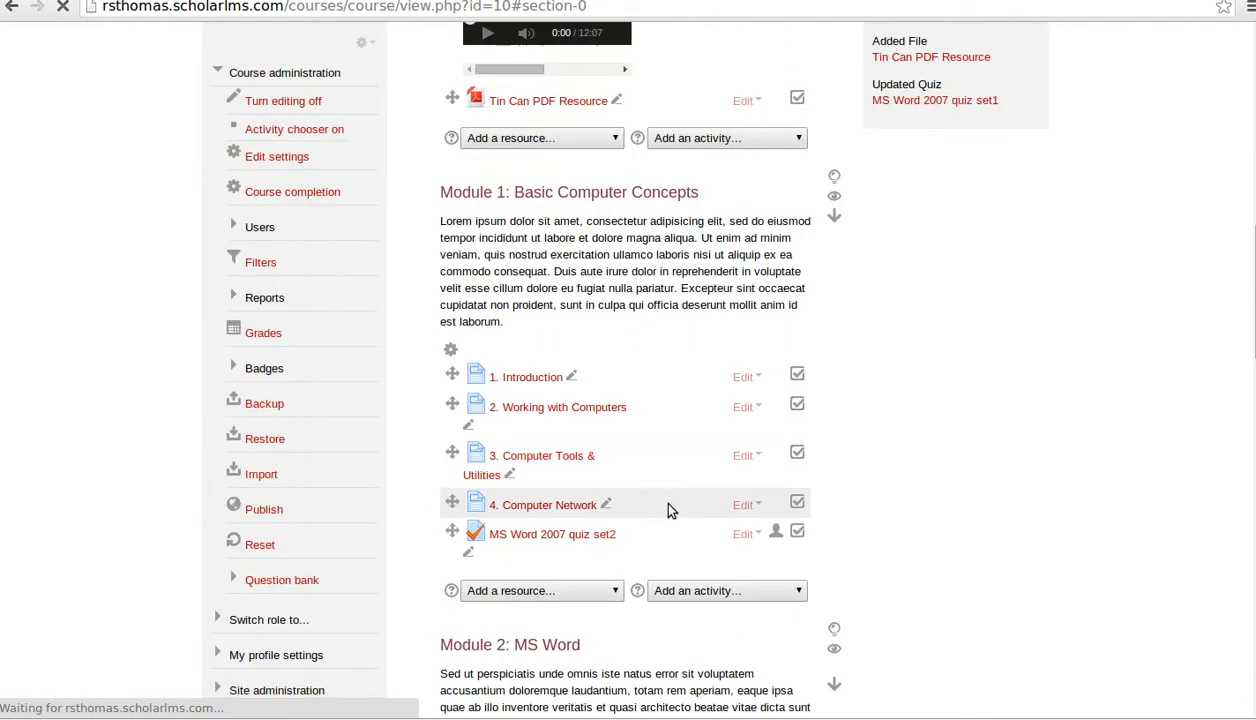
left_click(595, 535)
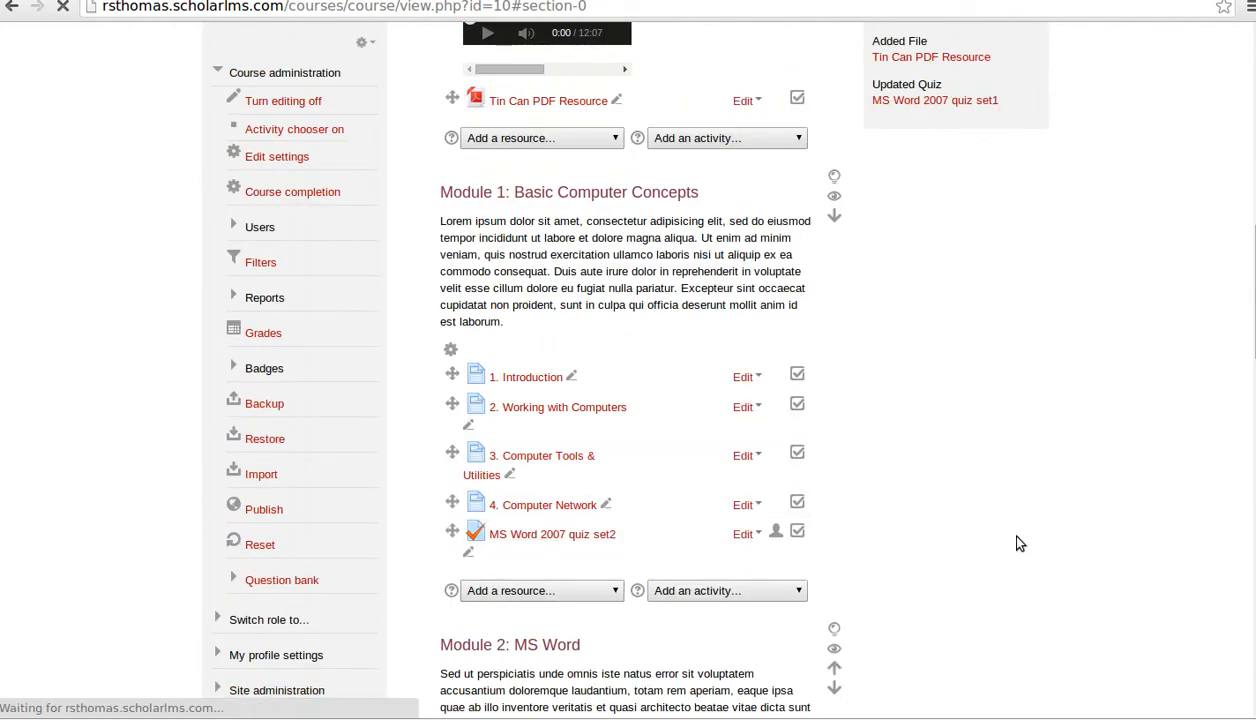
scroll(1018, 543, "up", 5)
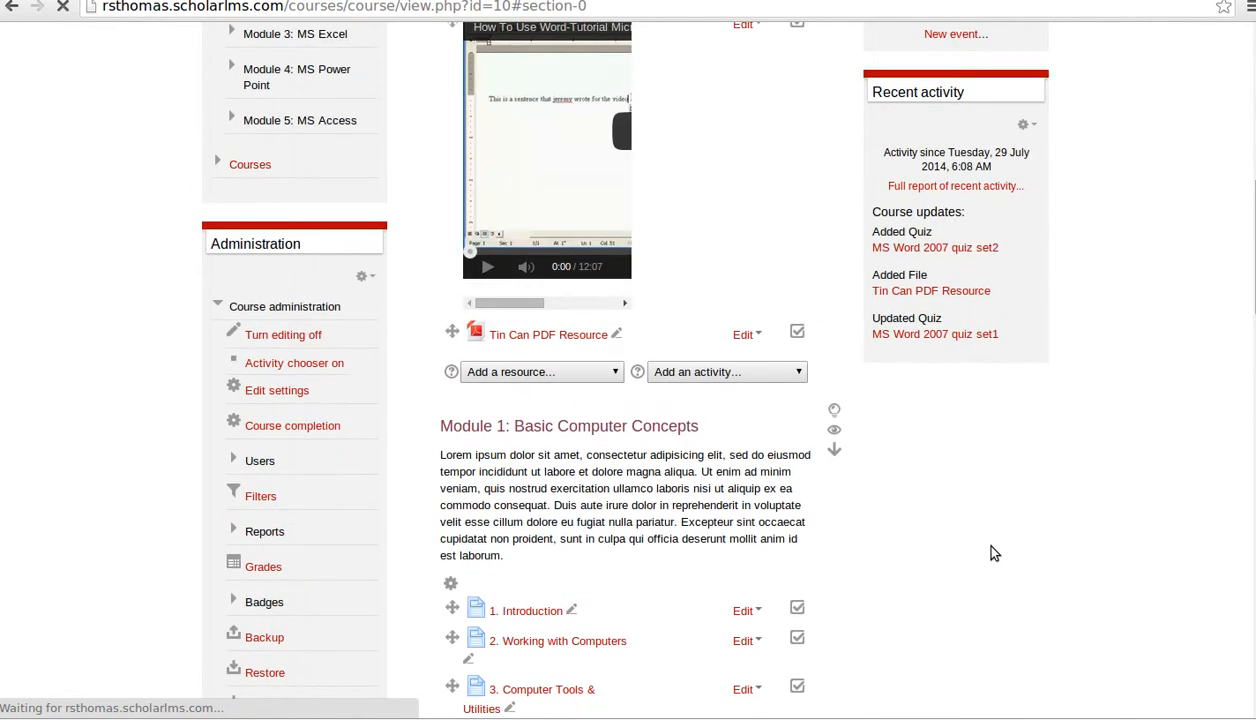
scroll(974, 557, "down", 4)
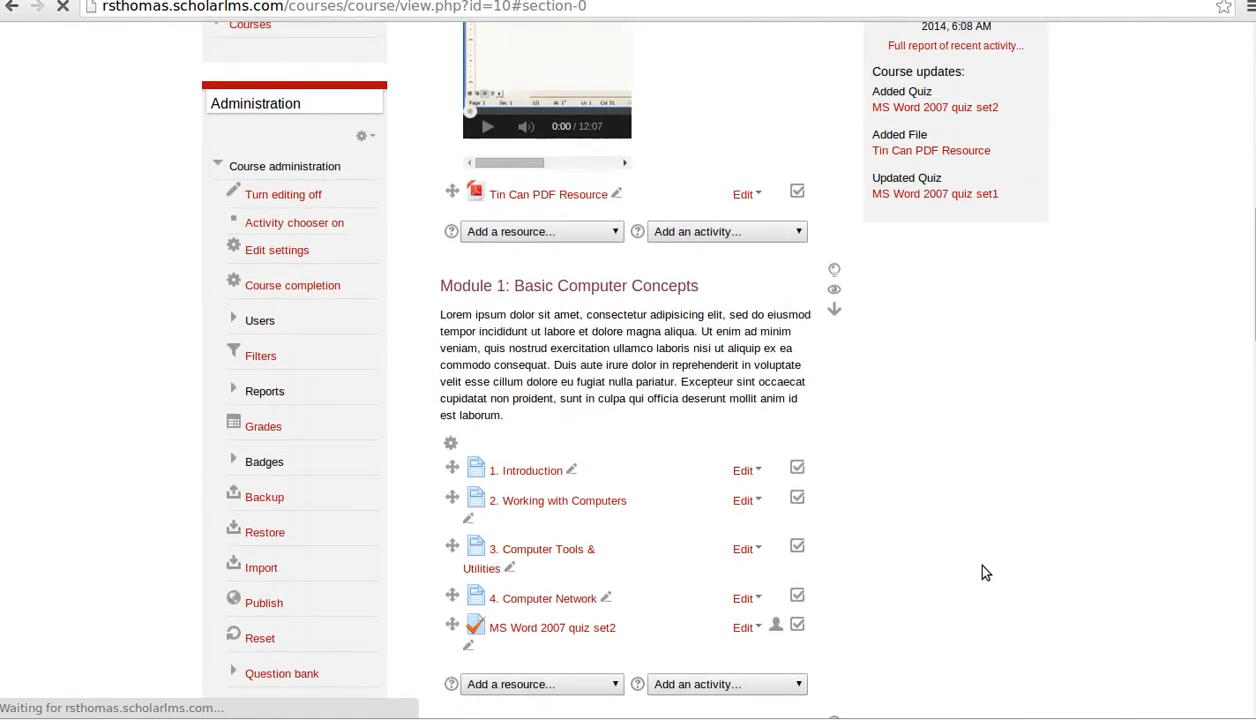
scroll(978, 561, "up", 6)
scroll(955, 547, "up", 5)
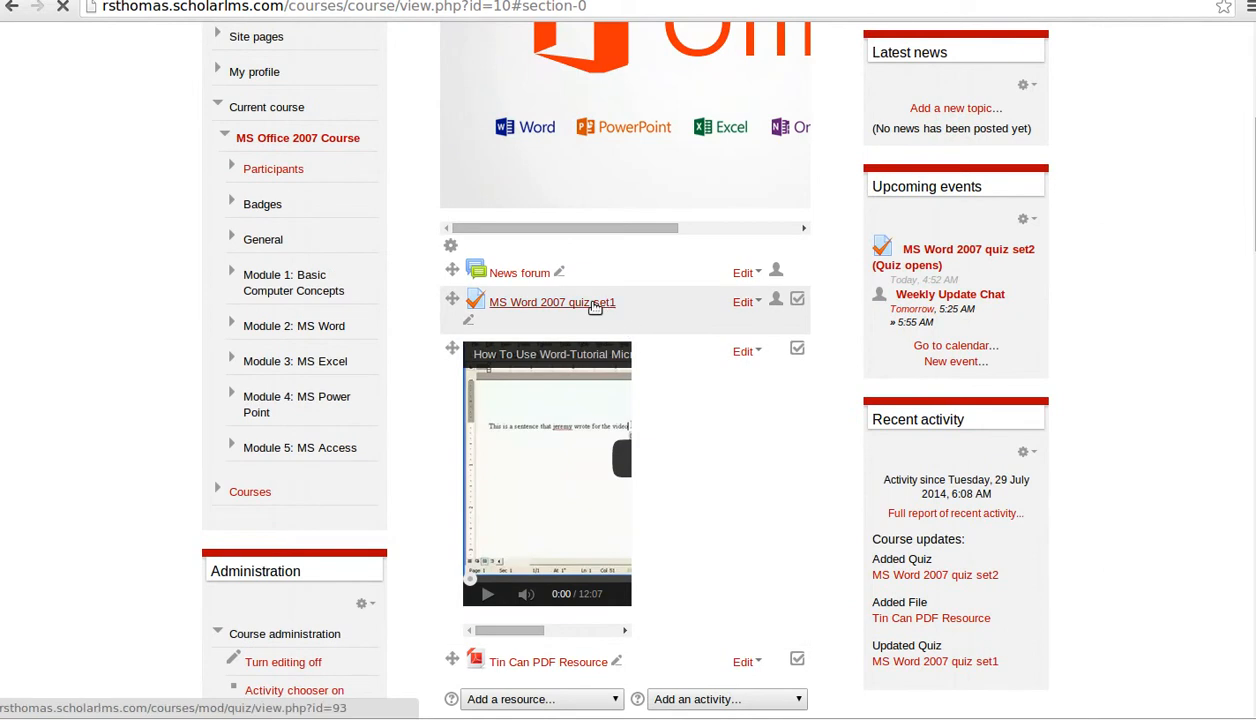
- Open MS Word 2007 quiz set1's Edit quiz page and review its six 1-mark questions
left_click(596, 306)
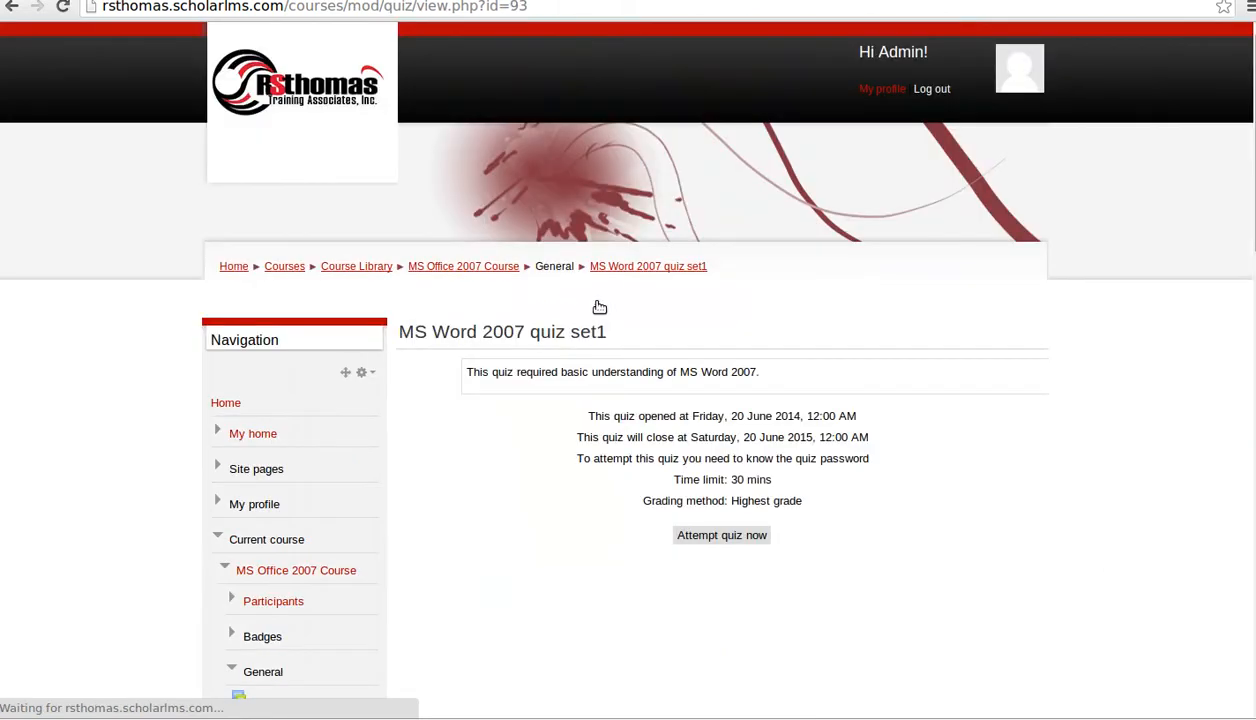
scroll(610, 445, "down", 3)
scroll(618, 432, "down", 7)
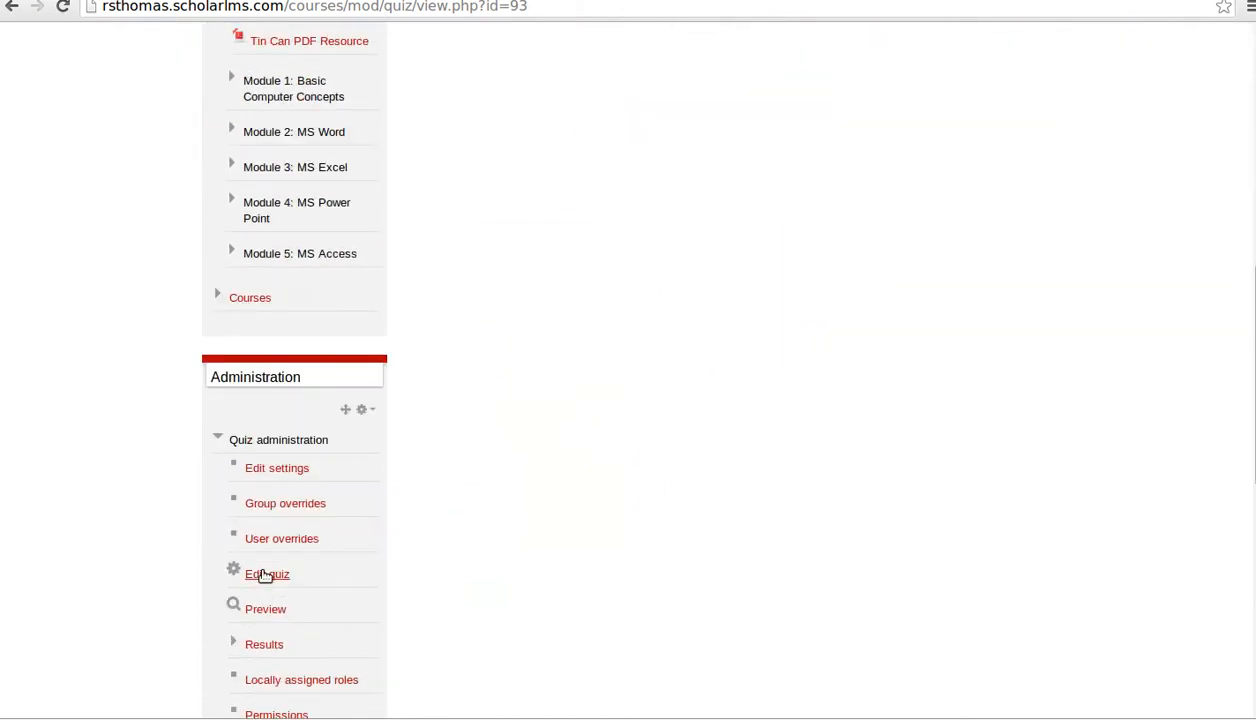
left_click(272, 575)
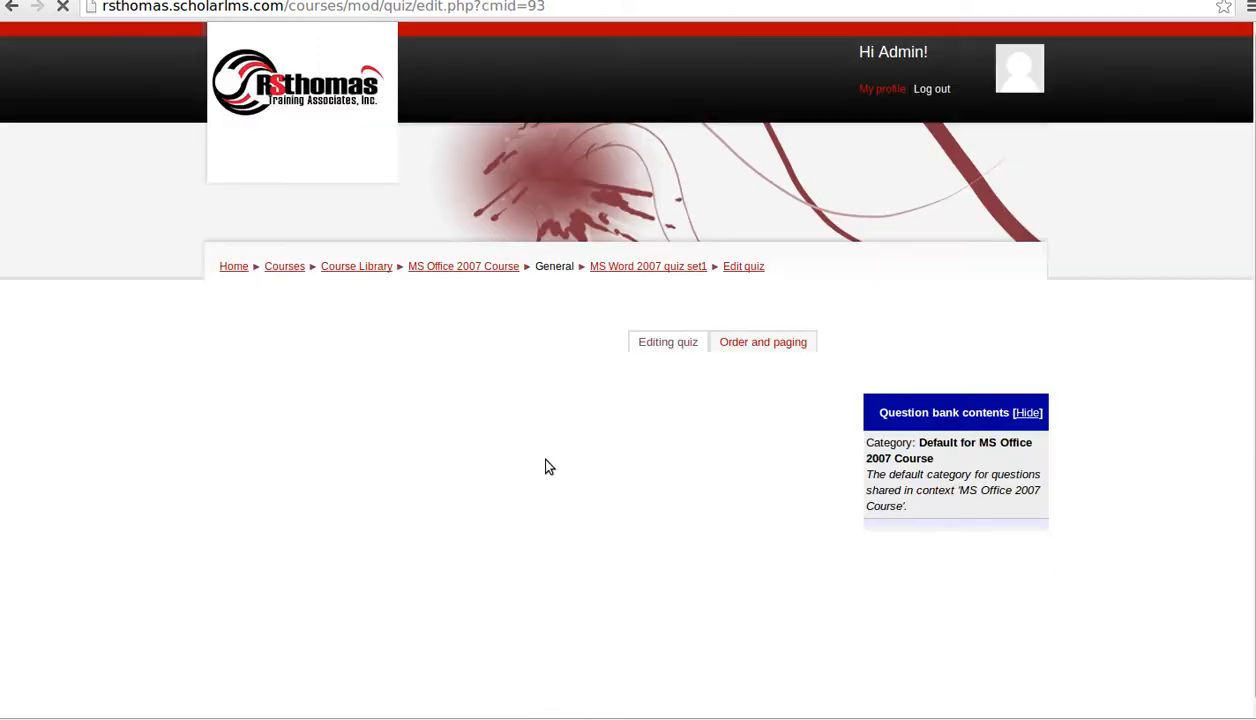
scroll(560, 470, "down", 8)
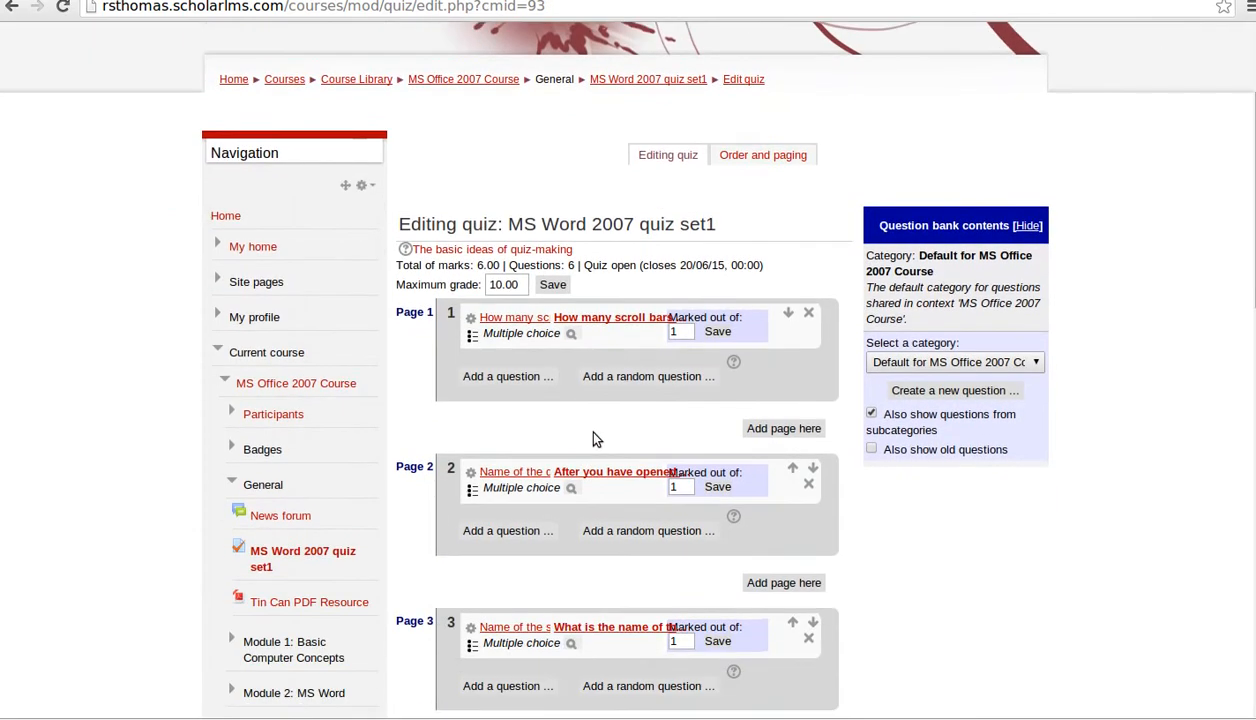
scroll(516, 468, "down", 1)
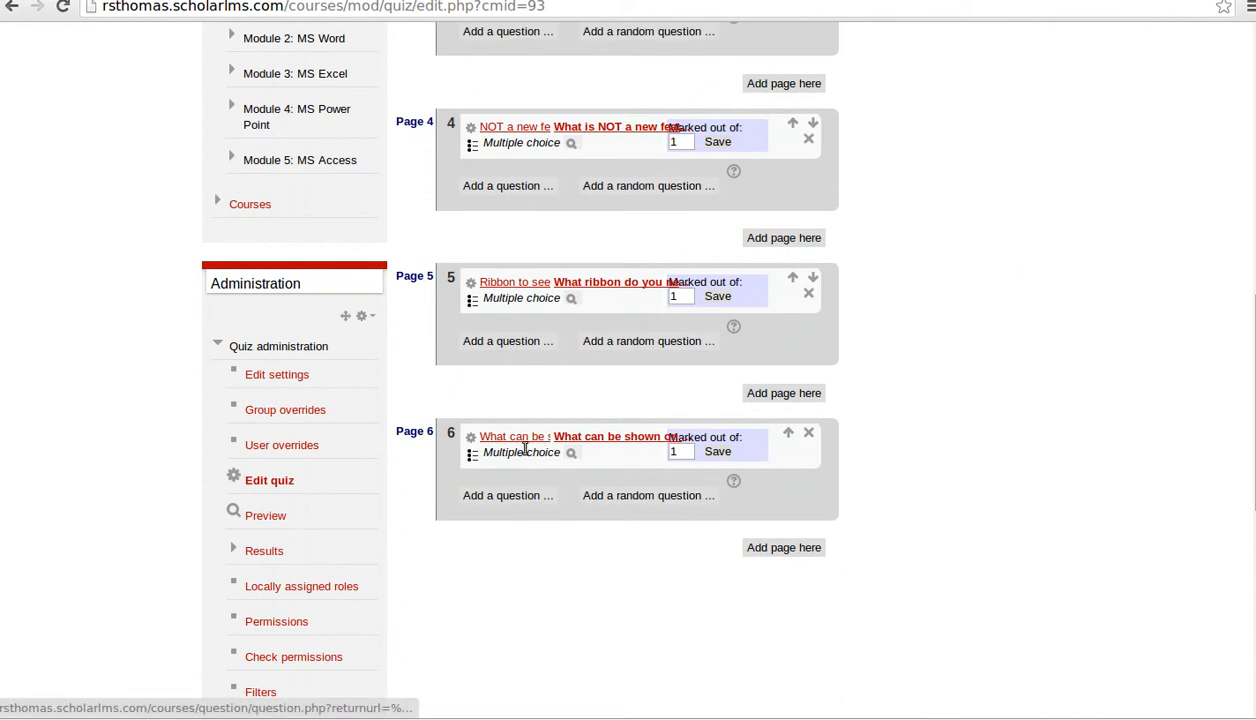
scroll(522, 456, "up", 7)
scroll(522, 456, "down", 6)
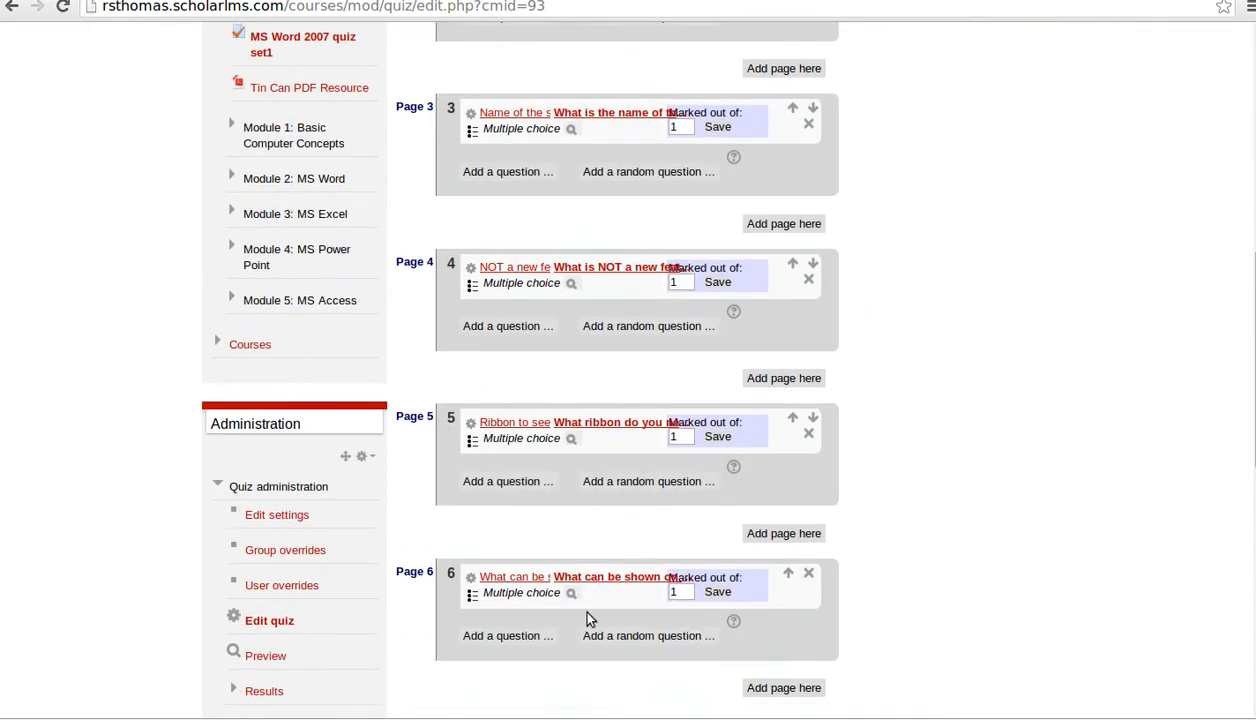
scroll(589, 620, "up", 5)
scroll(894, 497, "up", 4)
- View the question bank categories without changing them, then return to the MS Office 2007 Course page
left_click(935, 502)
left_click(1175, 443)
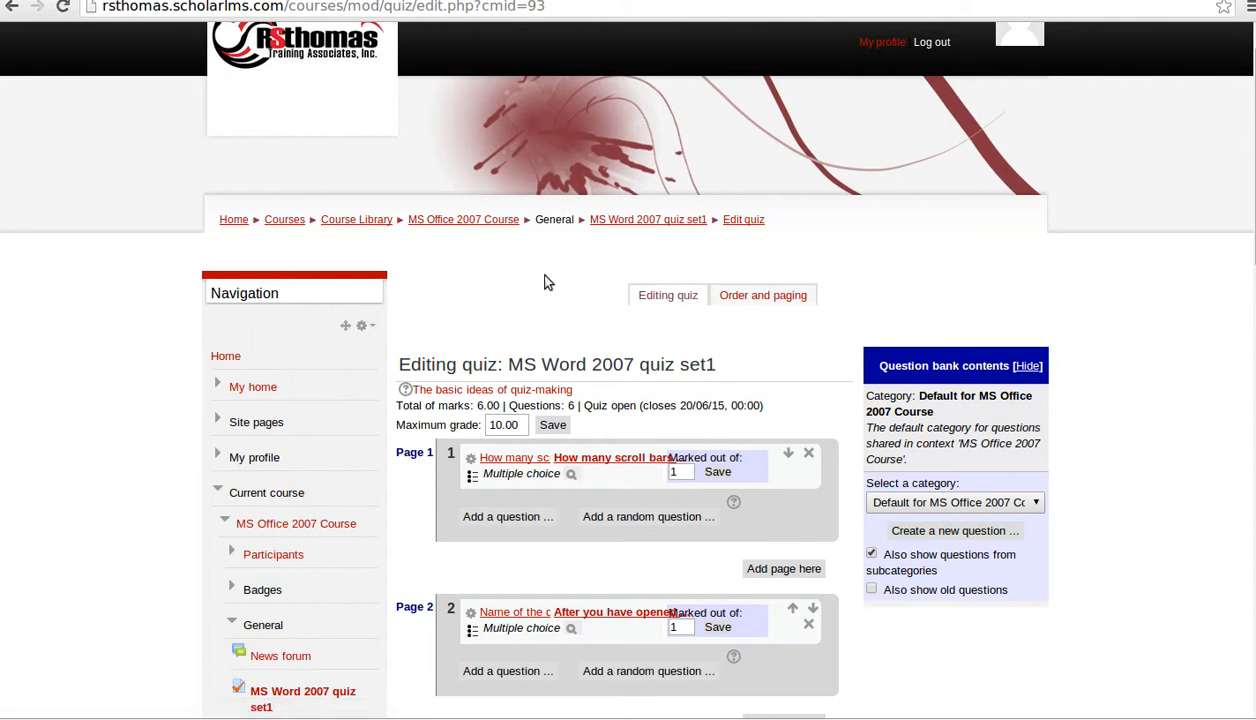
left_click(457, 221)
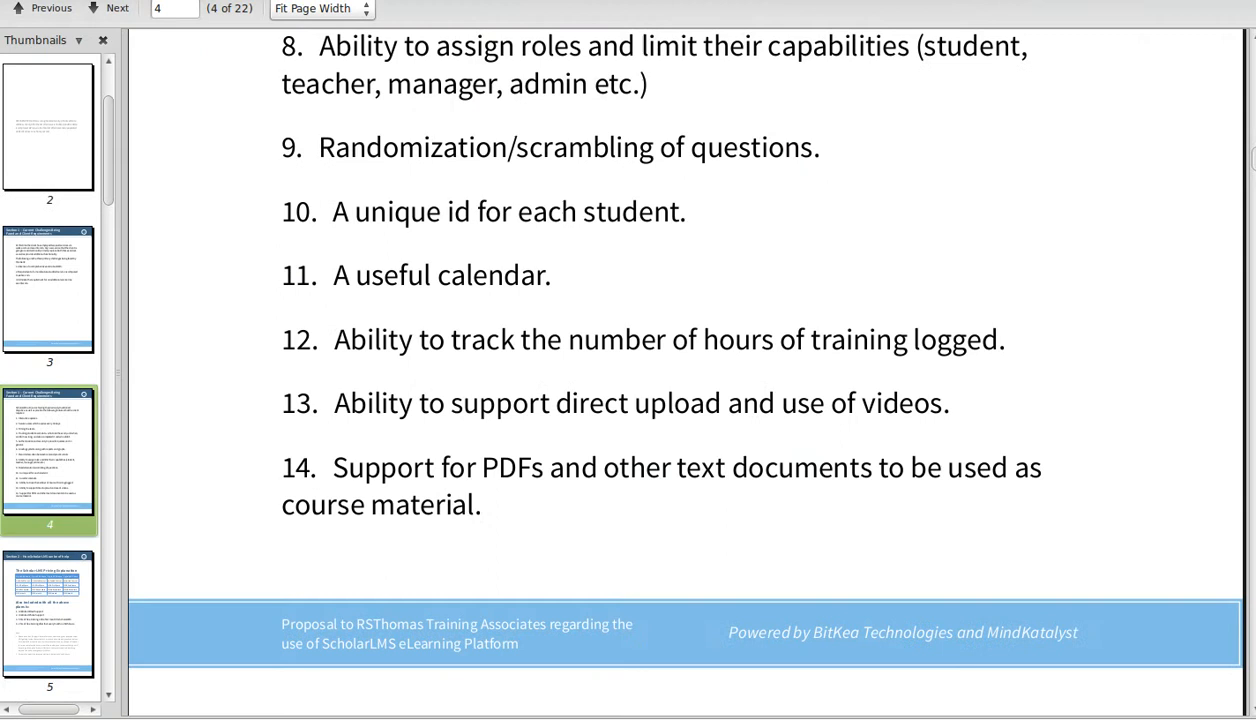
scroll(474, 344, "up", 8)
scroll(466, 346, "down", 1)
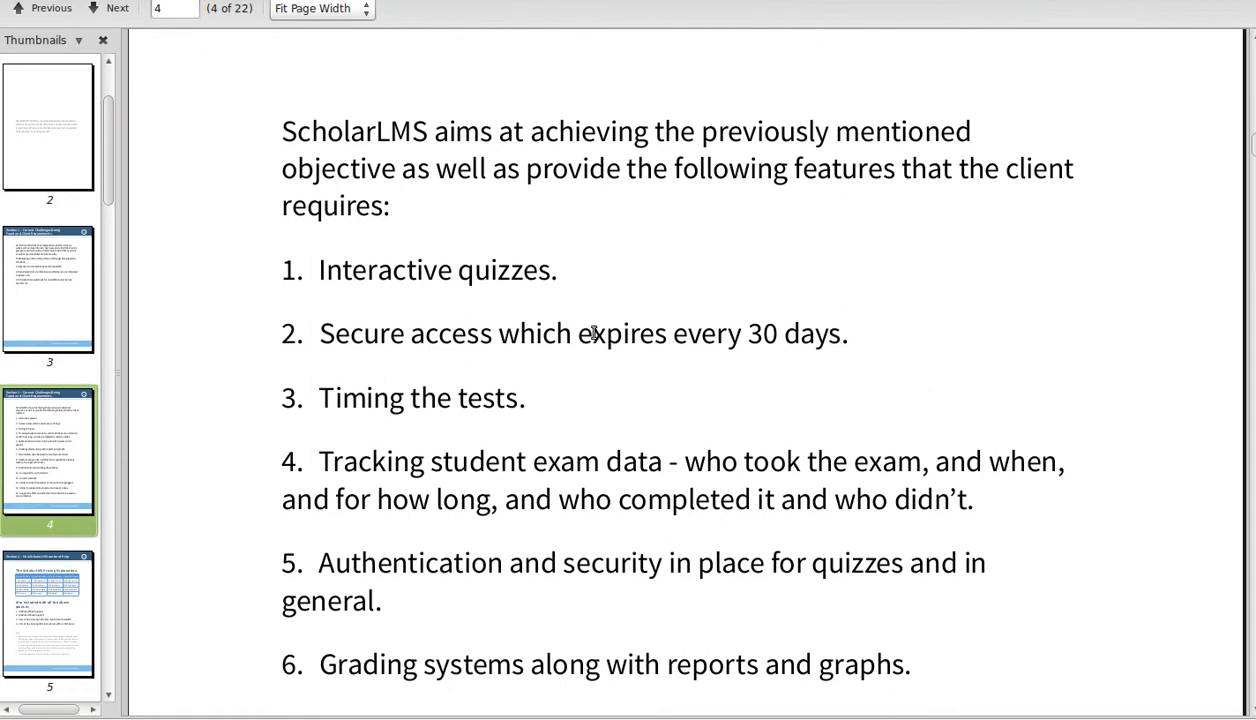
- Read the PDF's page 4 client feature list through item 13, then return to the browser
scroll(552, 483, "down", 3)
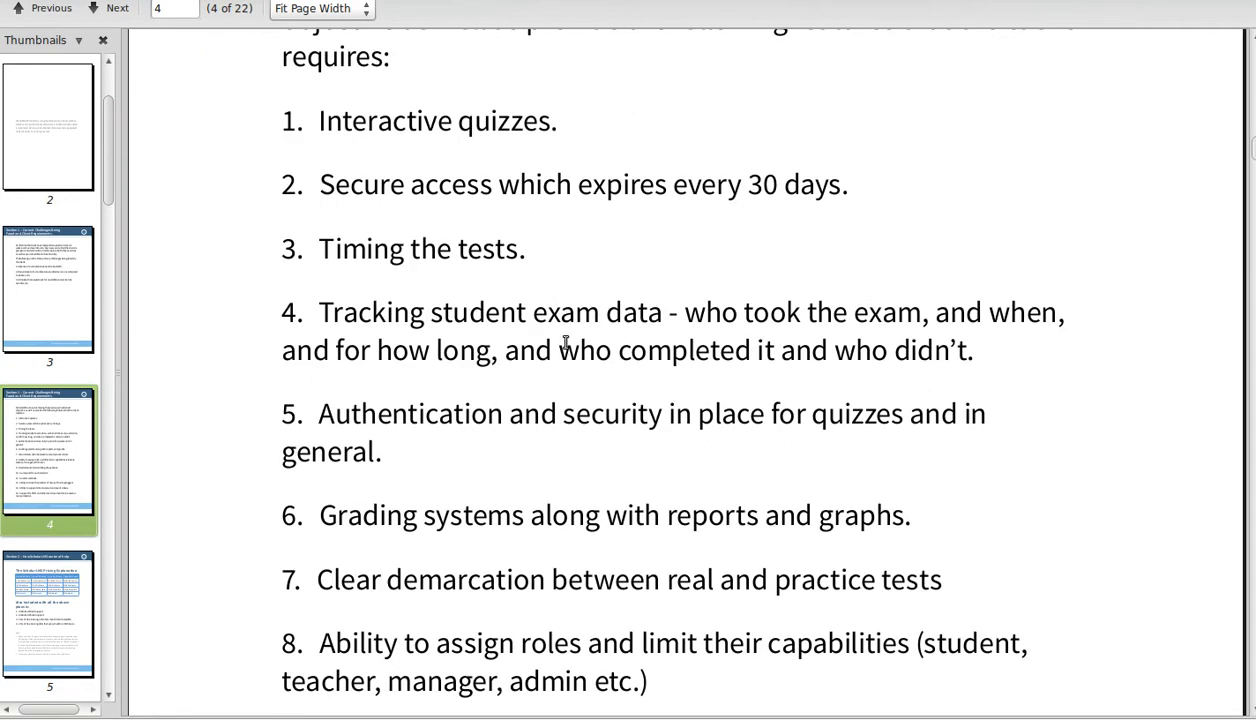
scroll(498, 430, "down", 3)
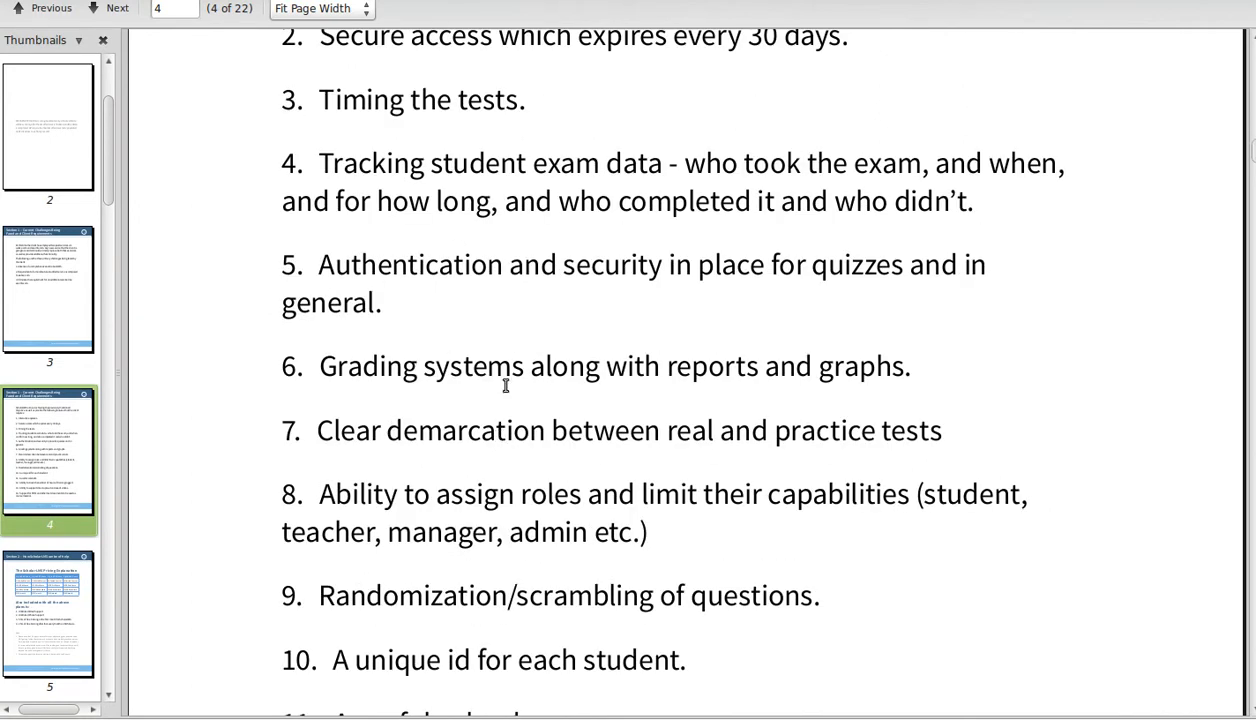
scroll(535, 448, "down", 3)
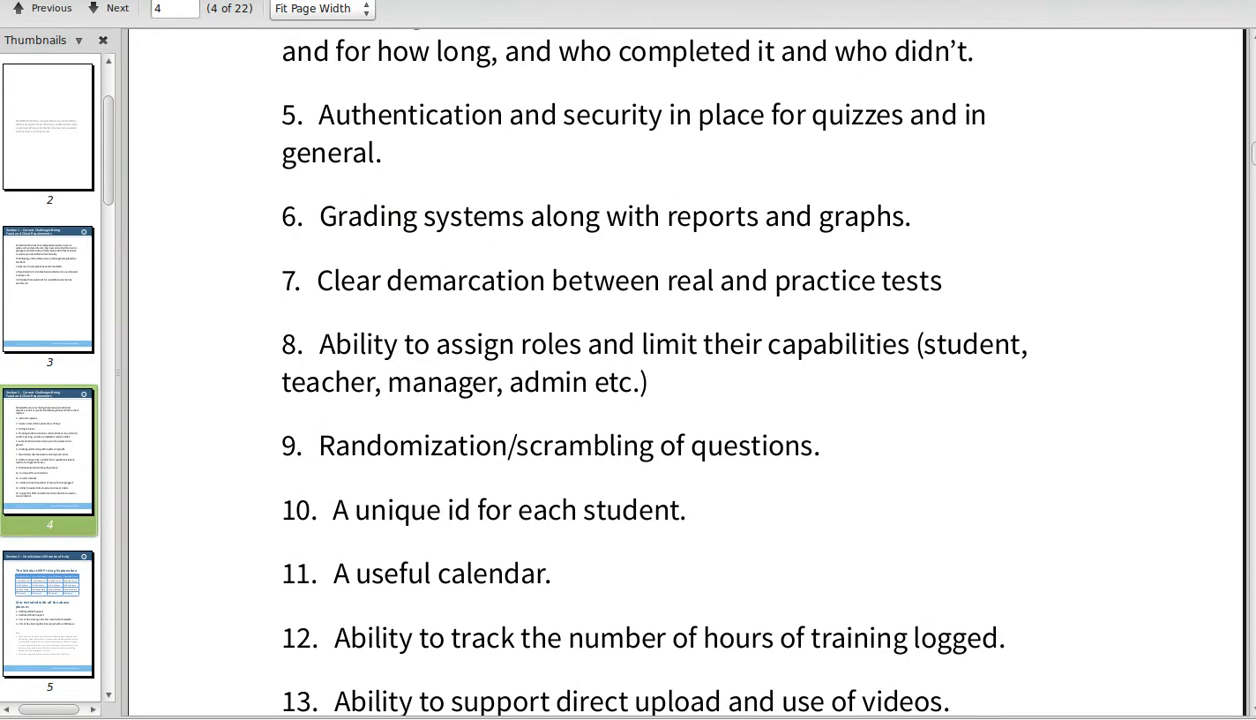
key("alt+Tab")
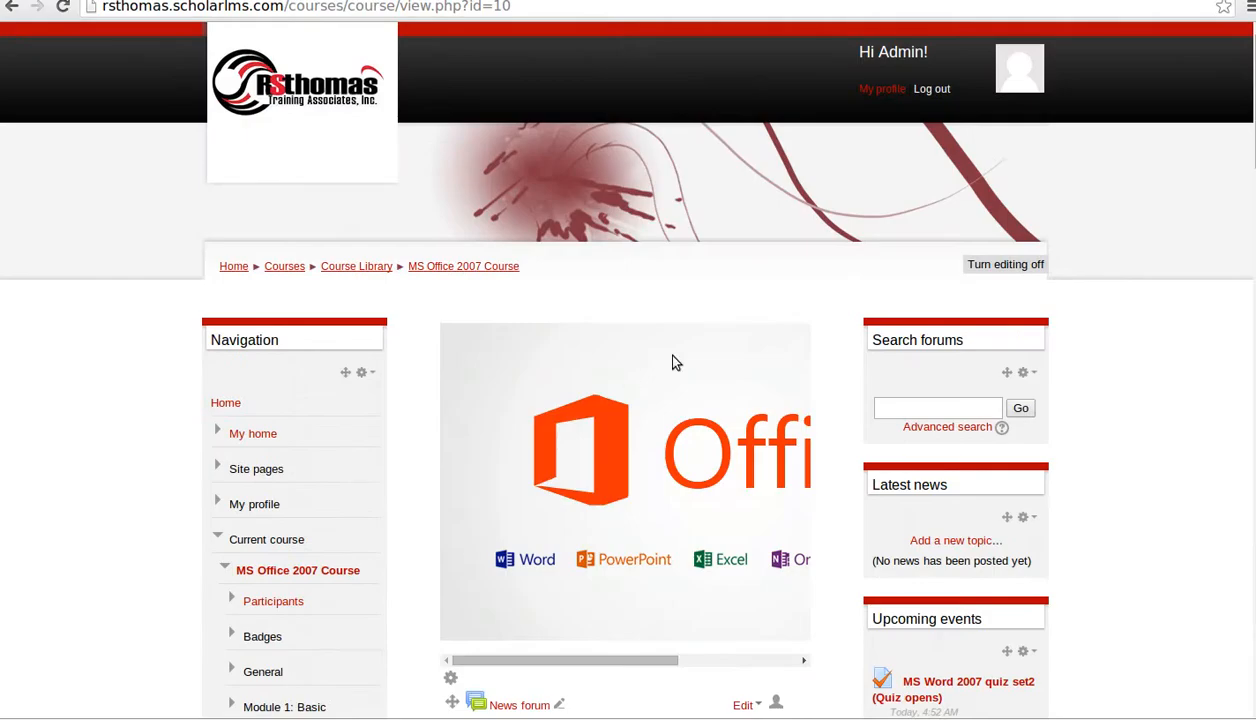
- Go to the Courses index showing the Course Library and Test Courses categories
left_click(285, 267)
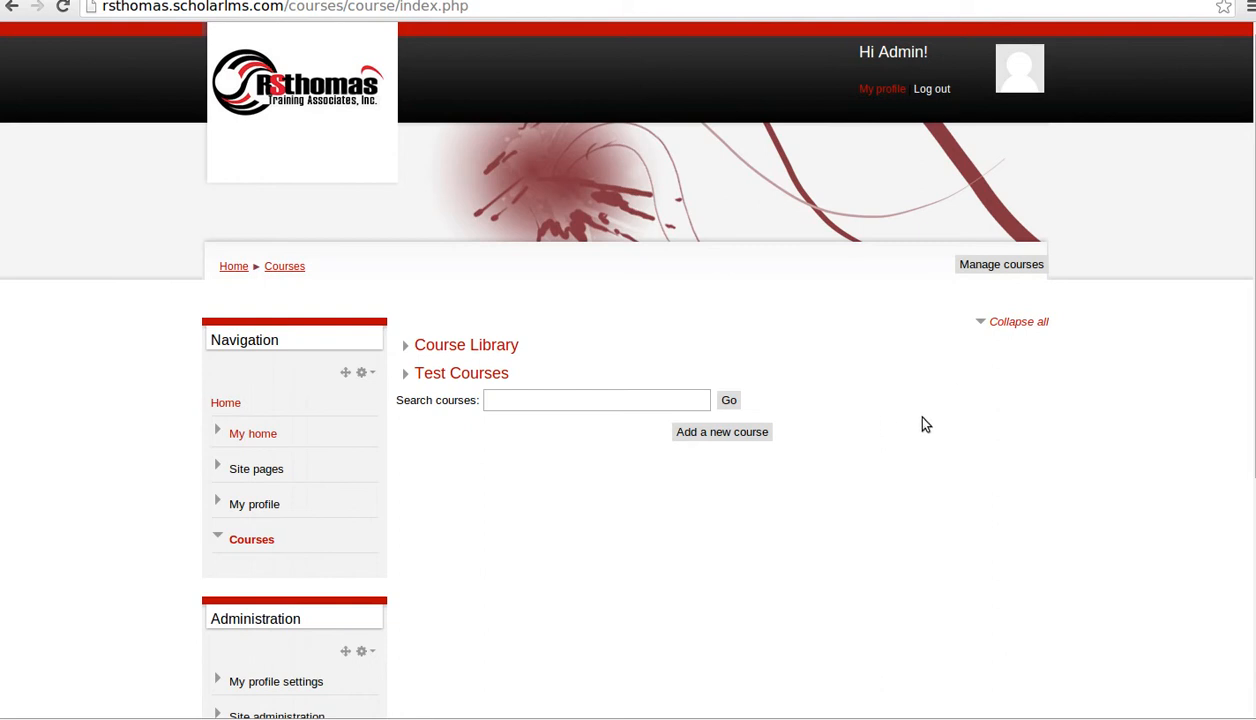
scroll(920, 410, "down", 3)
scroll(931, 415, "up", 1)
scroll(893, 430, "up", 1)
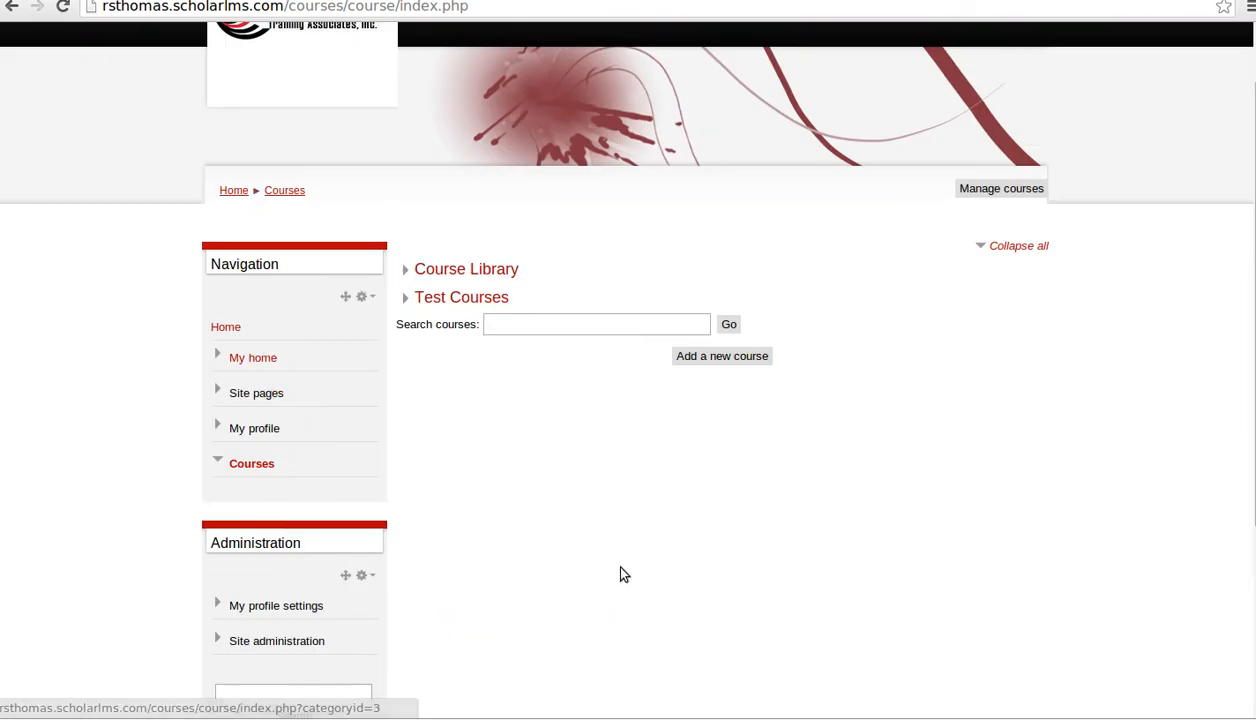
- Go through the Test Courses category into MS Office Practice Test 1 and look over its Practice Quiz
left_click(458, 299)
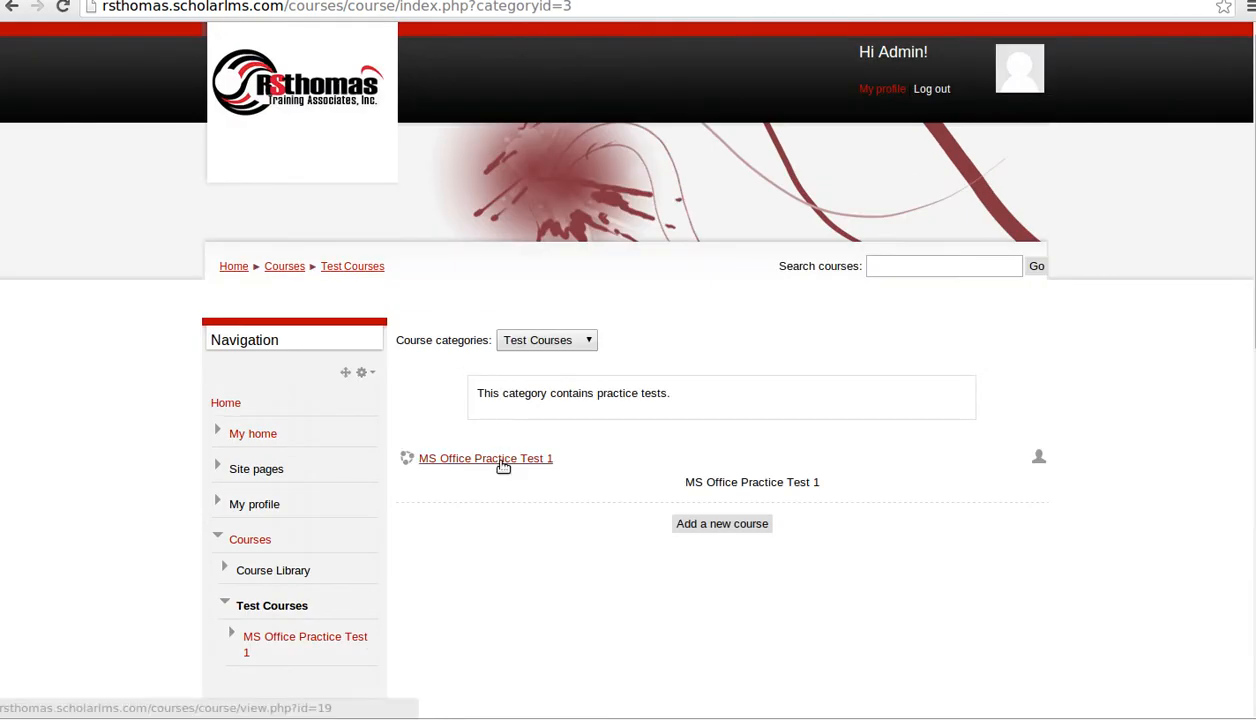
left_click(521, 459)
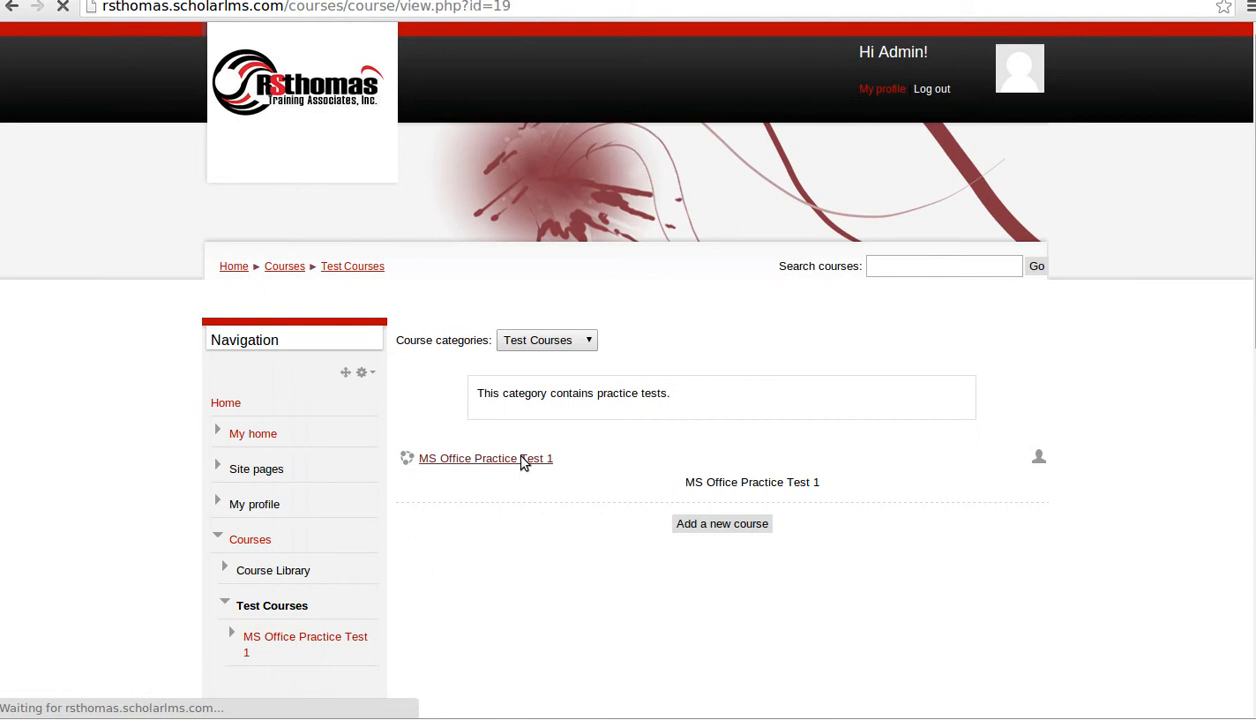
scroll(697, 478, "down", 3)
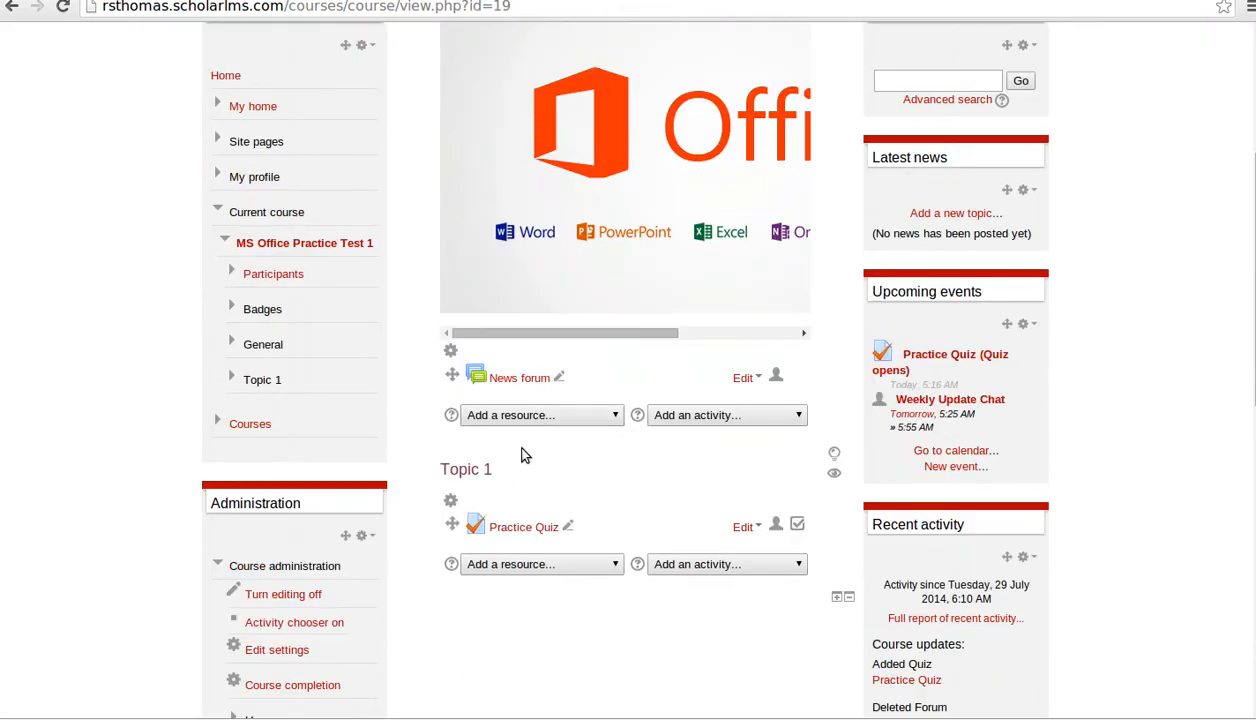
scroll(555, 420, "up", 2)
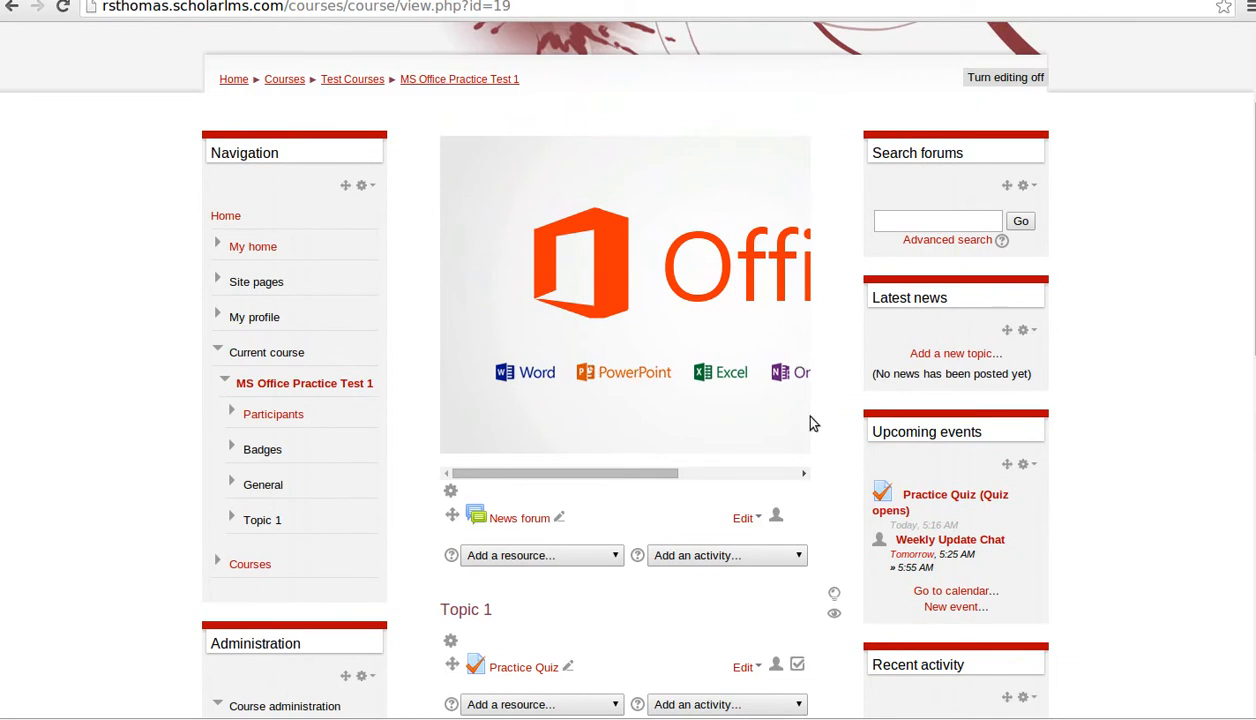
scroll(860, 420, "up", 3)
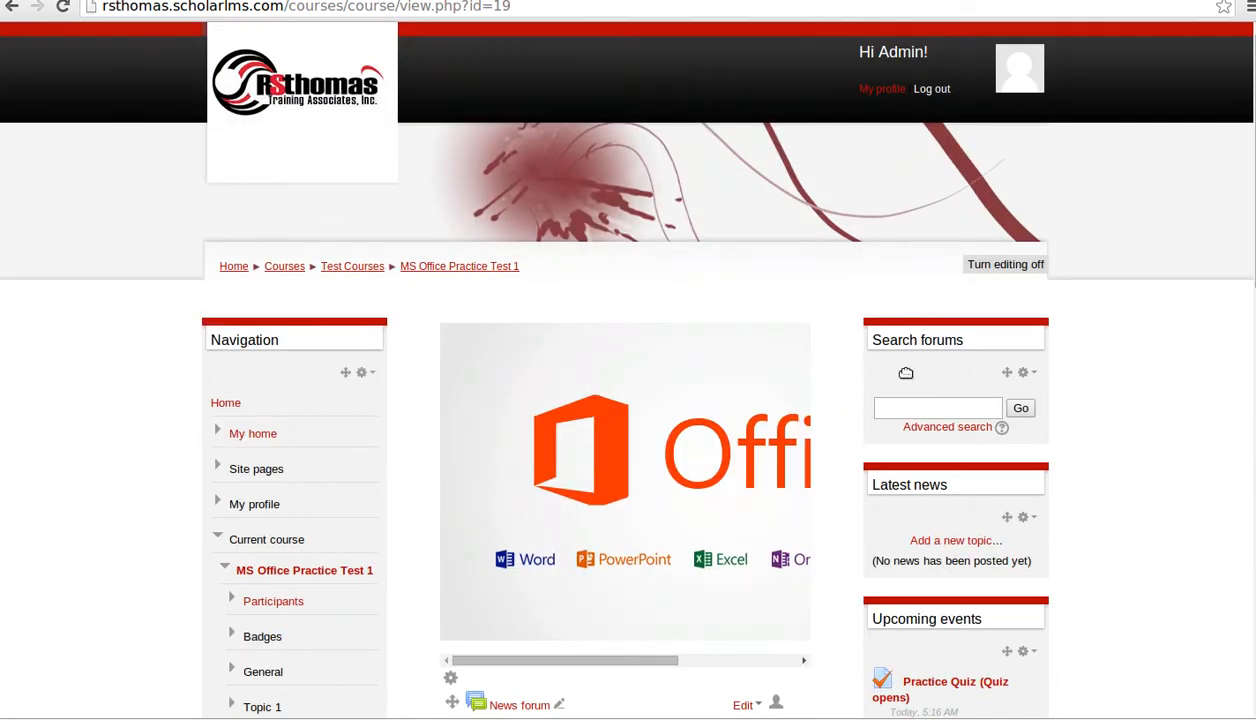
scroll(1120, 492, "down", 7)
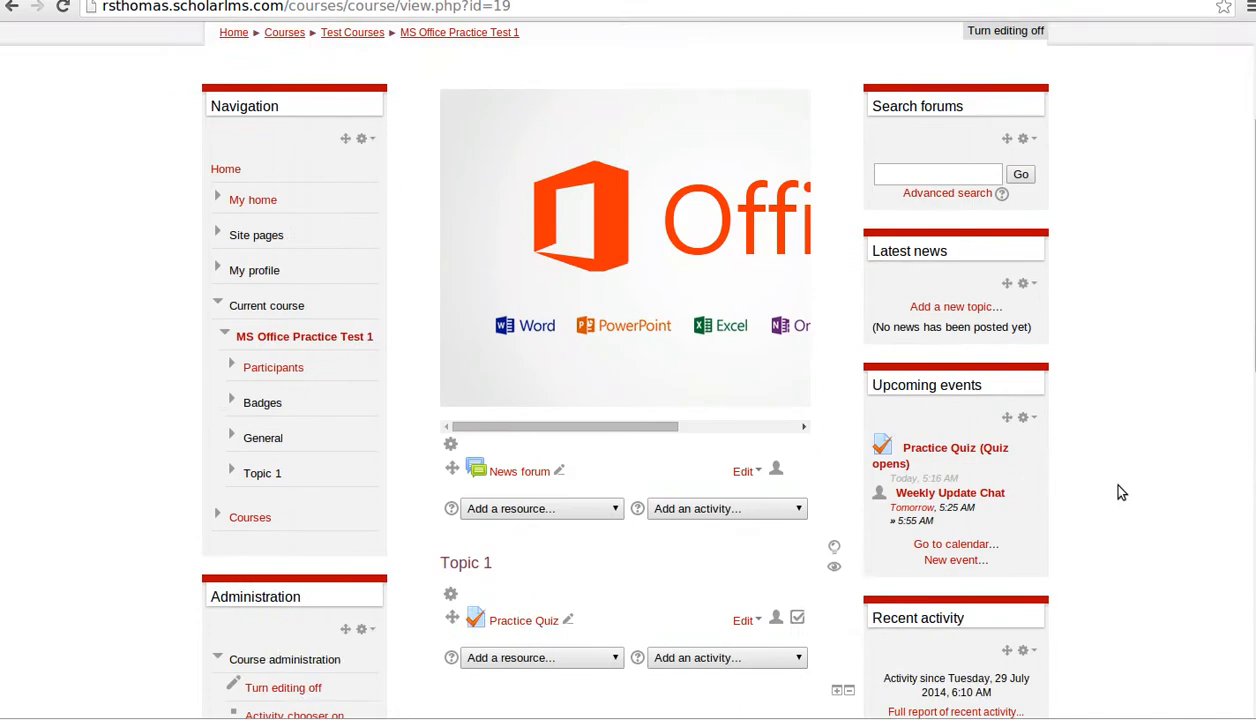
scroll(1120, 492, "down", 1)
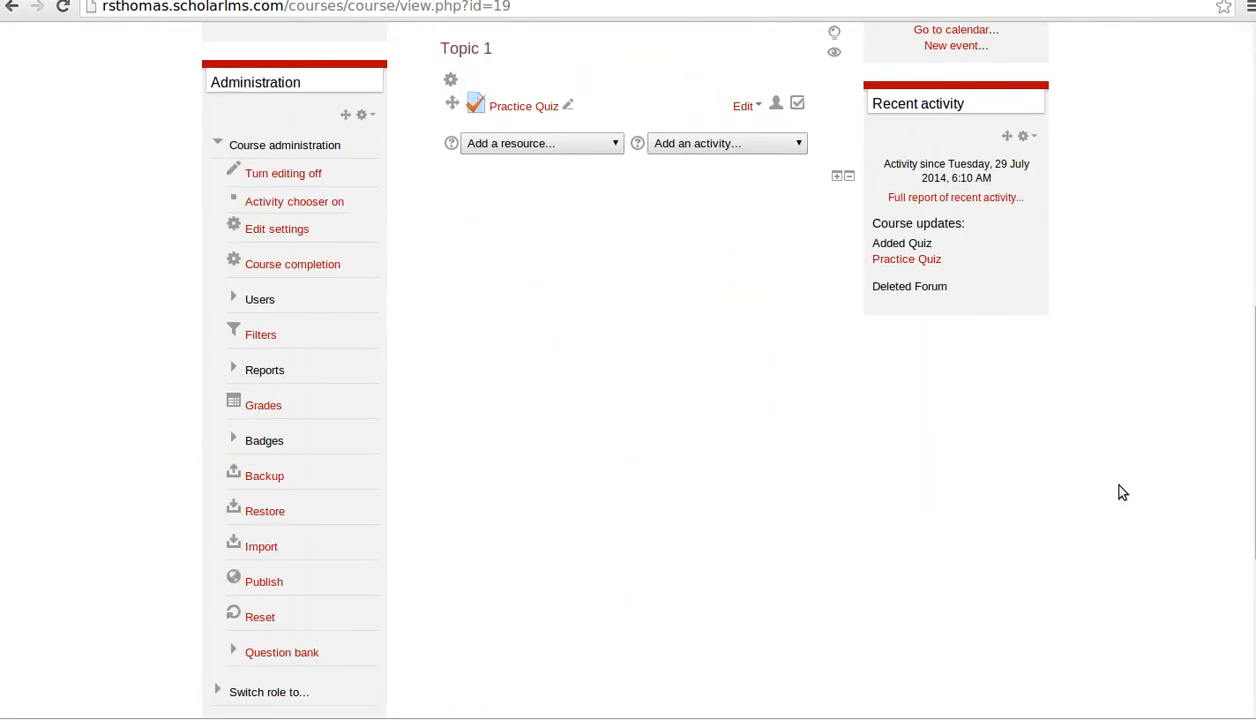
scroll(1100, 474, "down", 4)
scroll(1100, 474, "up", 5)
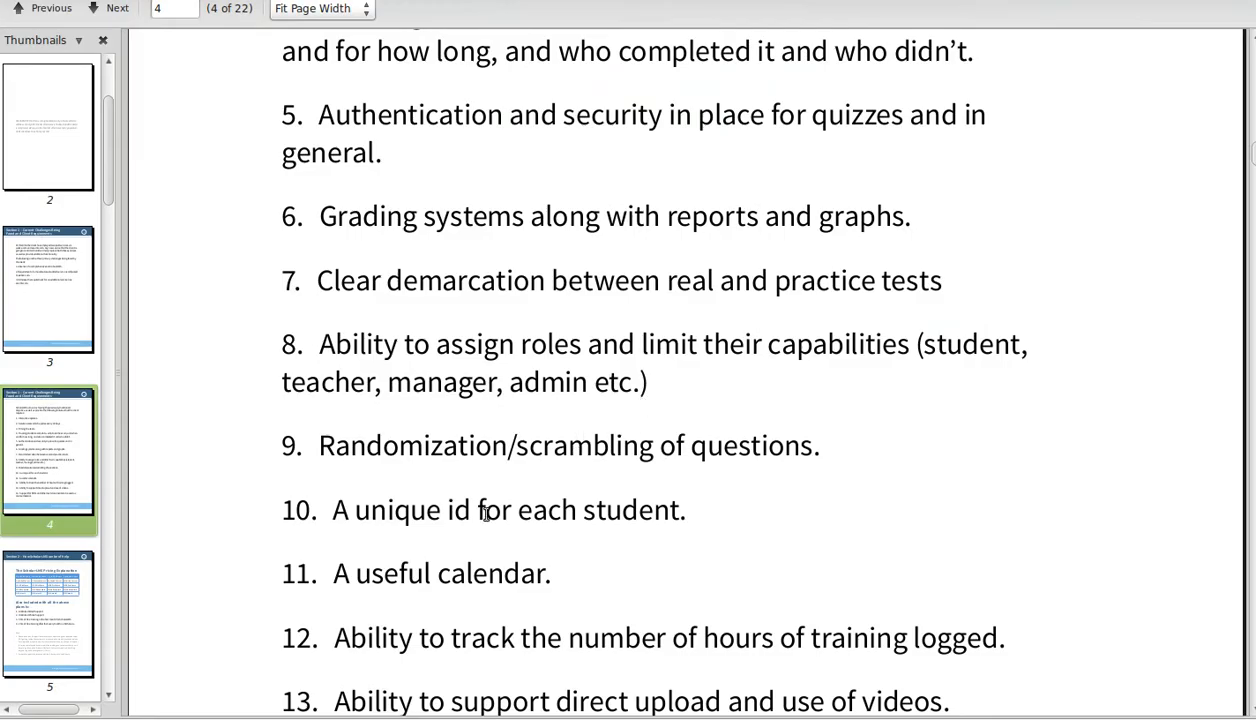
scroll(512, 474, "down", 3)
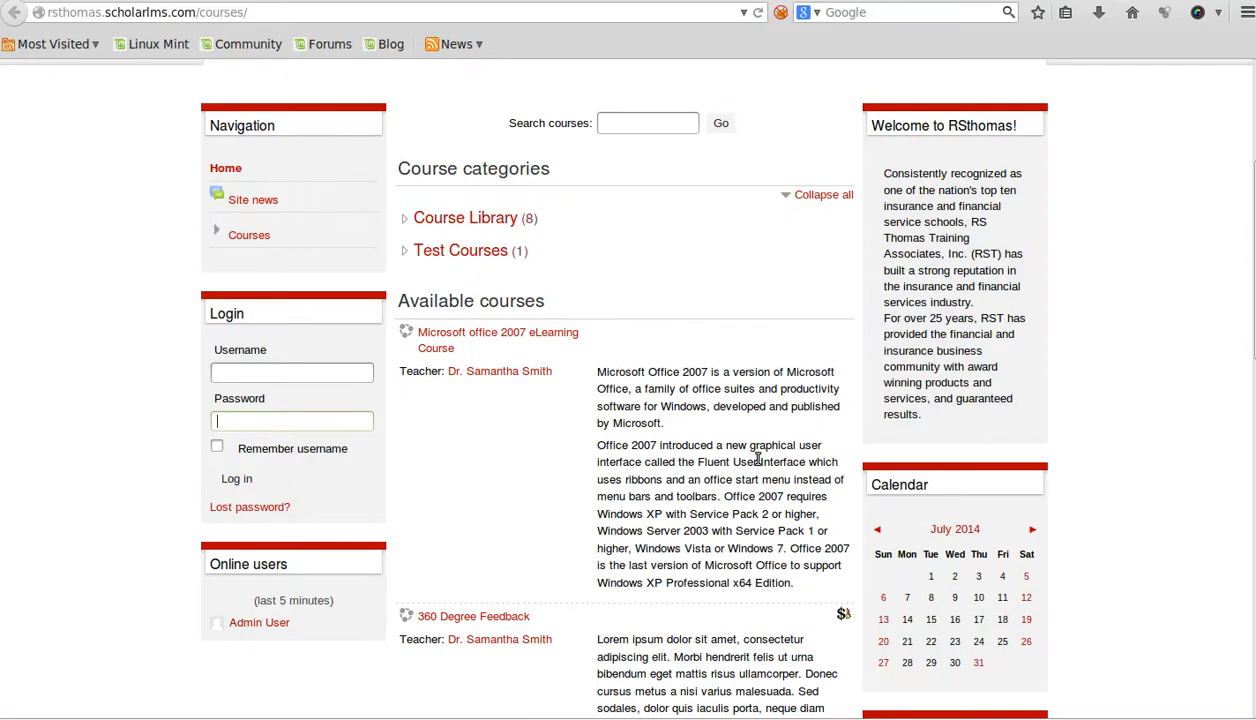
- Log in through the Login block with the student's credentials and let the browser remember the password
scroll(745, 450, "down", 2)
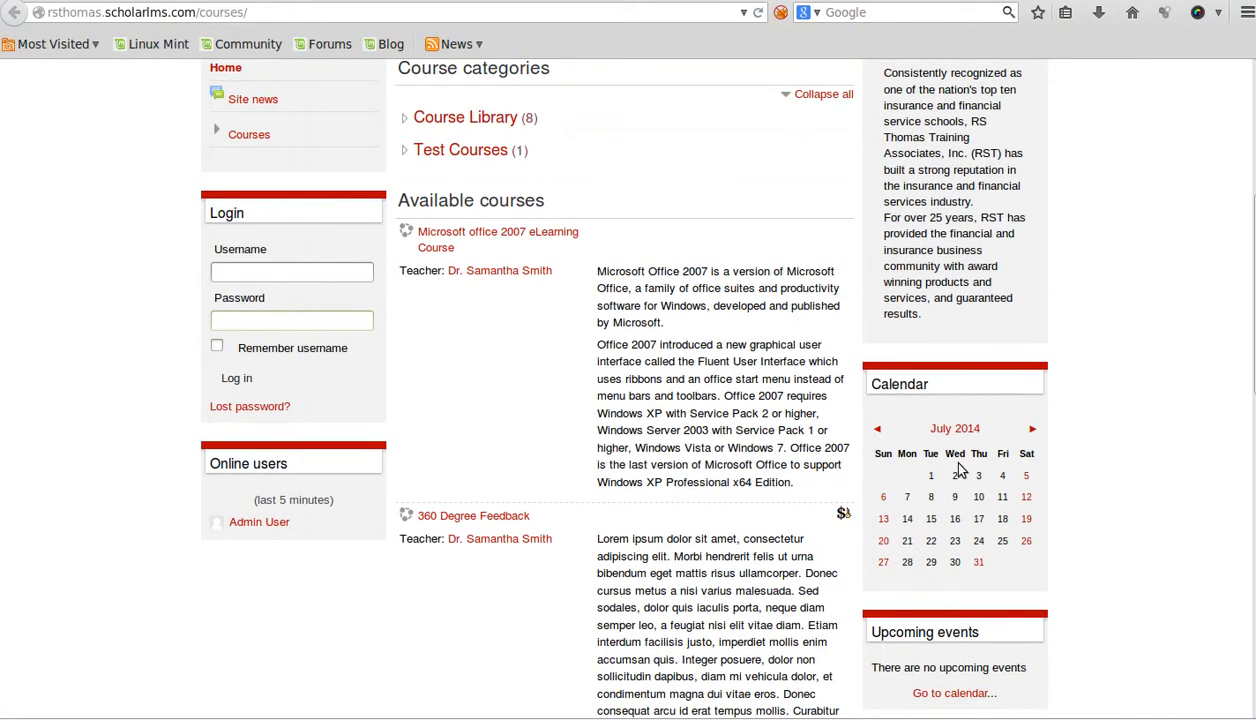
scroll(957, 473, "up", 1)
scroll(957, 472, "down", 3)
scroll(957, 470, "down", 1)
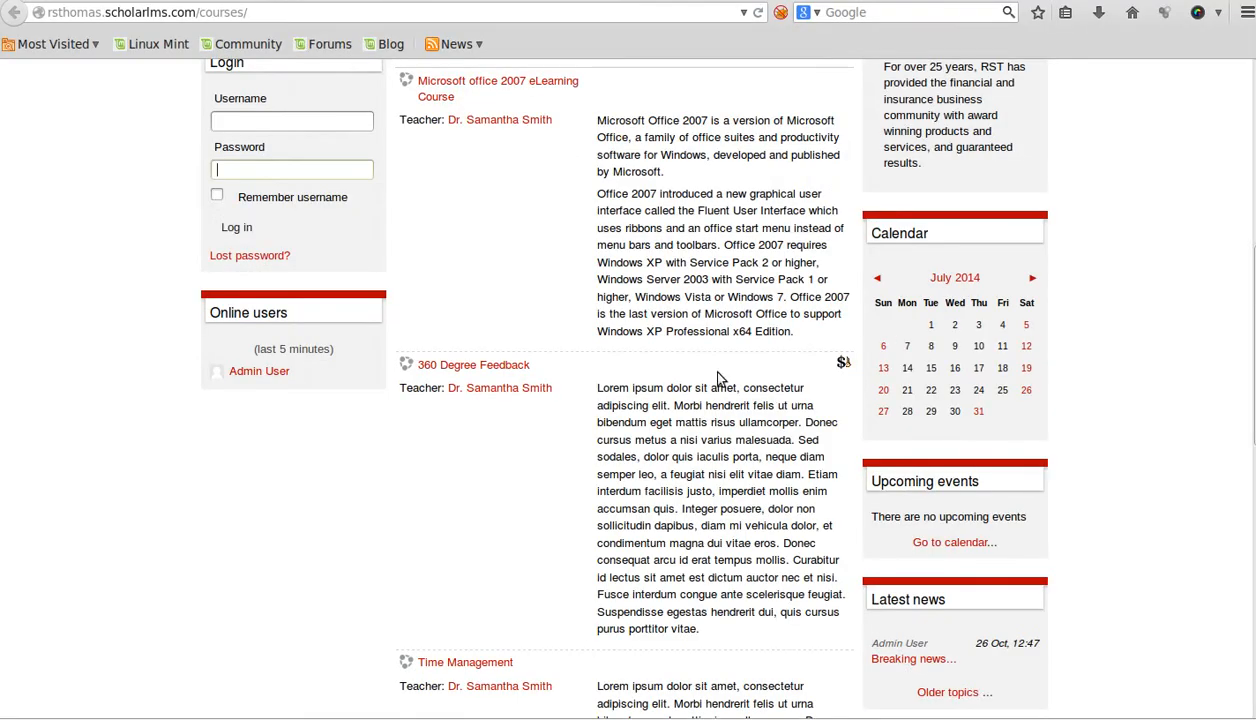
scroll(716, 378, "up", 5)
left_click(235, 373)
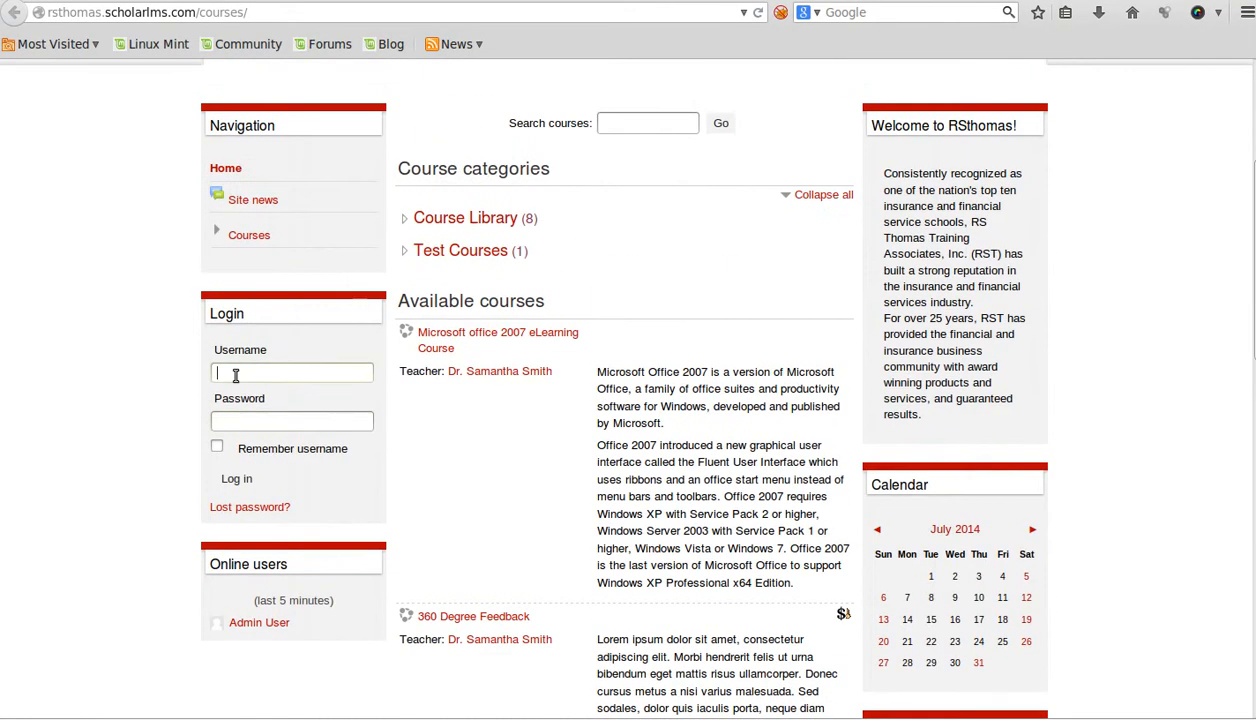
type("student")
key("Tab")
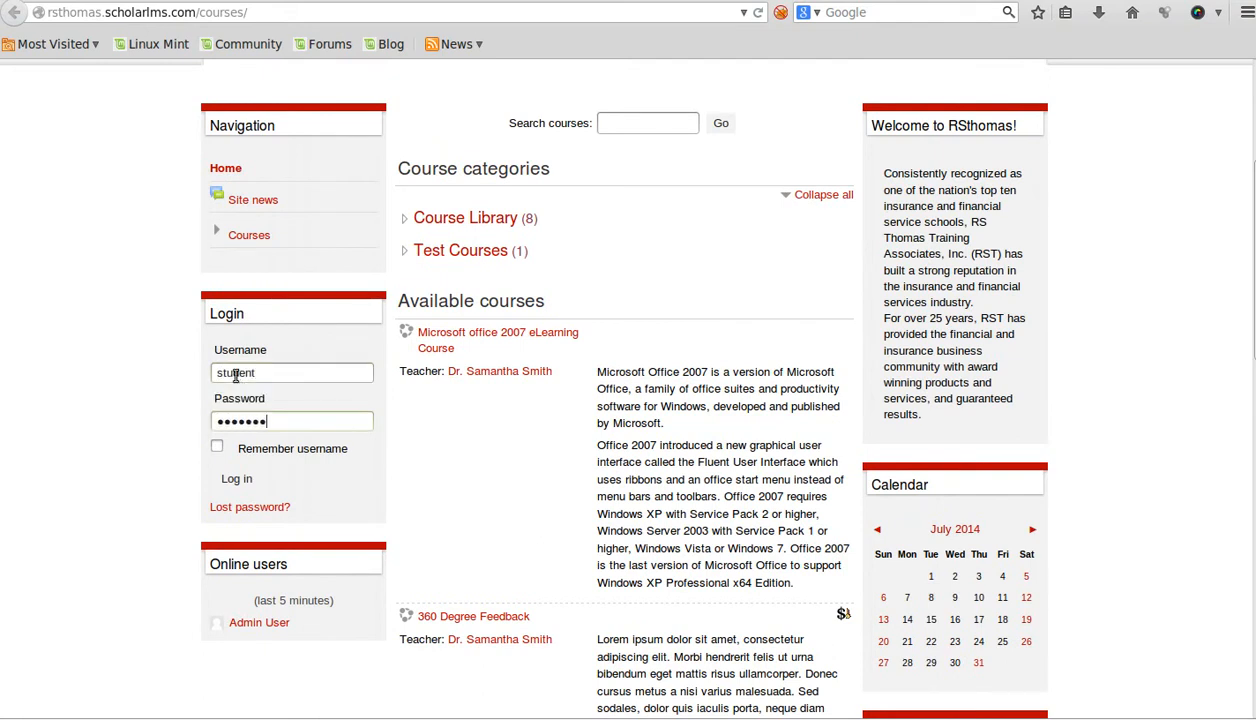
key("BackSpace")
key("BackSpace")
key("BackSpace")
key("BackSpace")
key("BackSpace")
key("BackSpace")
left_click(238, 478)
left_click(312, 101)
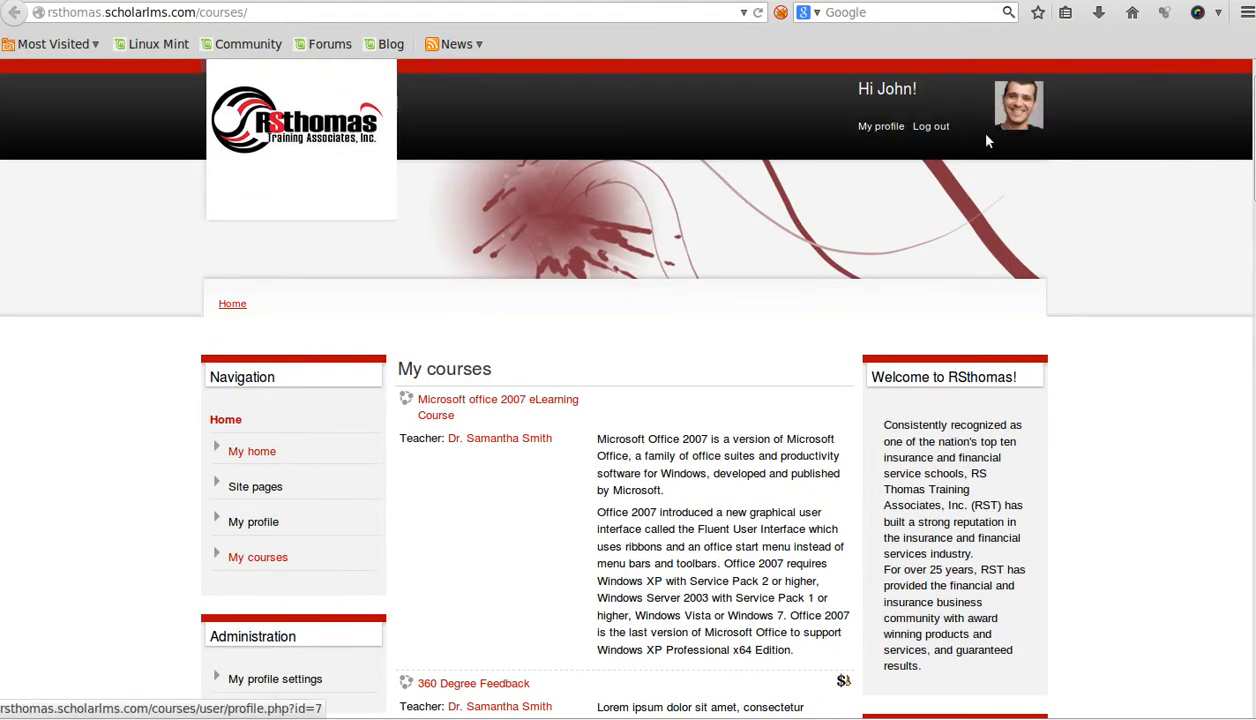
scroll(730, 478, "down", 2)
- Check the 31 July events in the Calendar block, then move the calendar on to August 2014
scroll(759, 463, "down", 5)
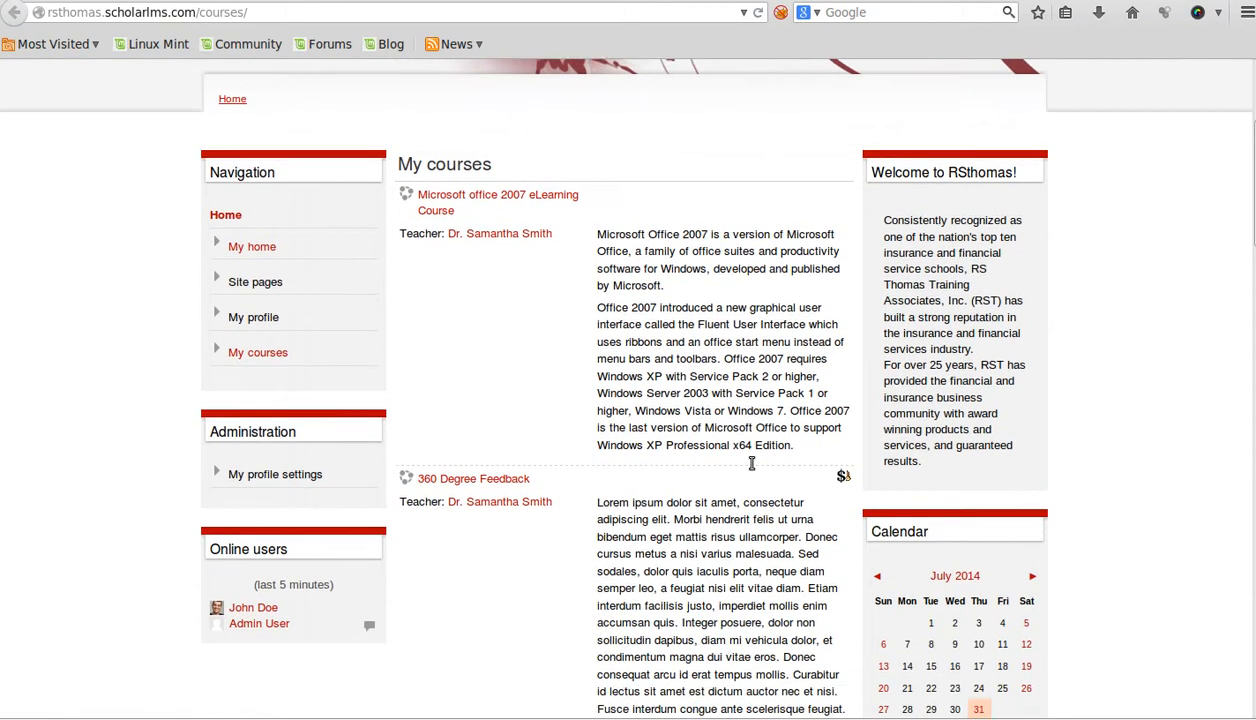
scroll(757, 450, "down", 4)
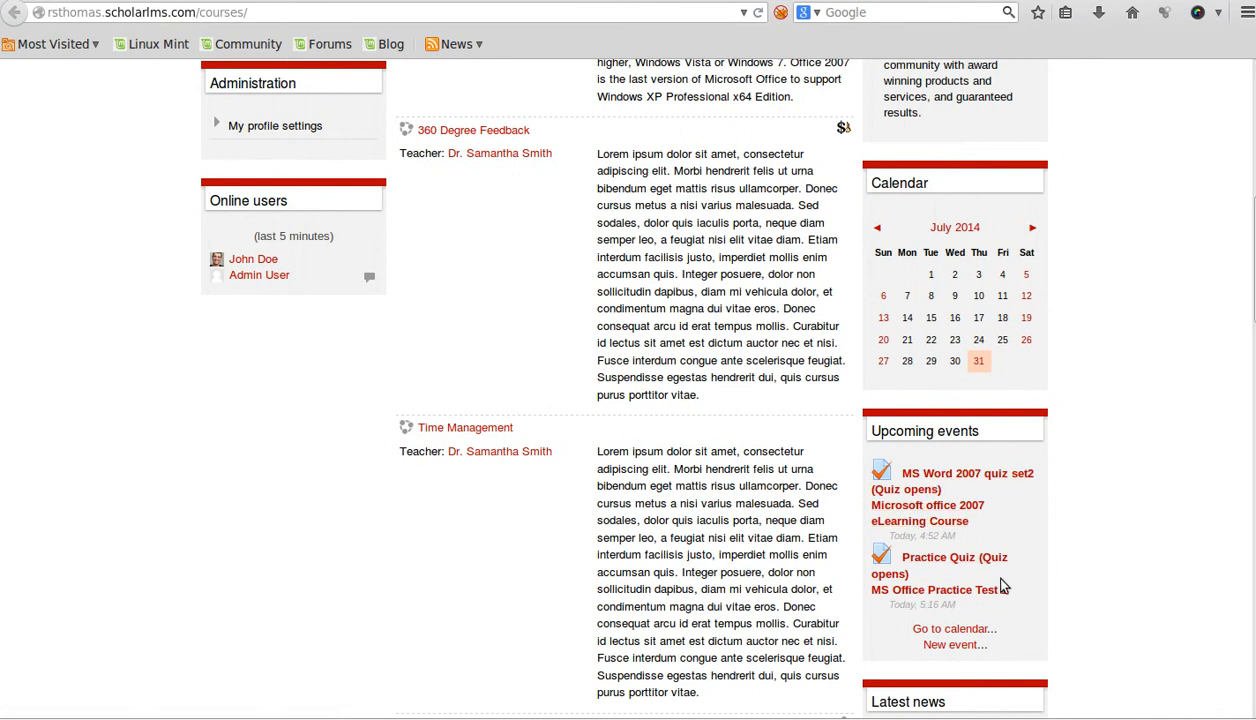
scroll(990, 557, "up", 5)
scroll(1038, 435, "down", 4)
scroll(1030, 420, "down", 3)
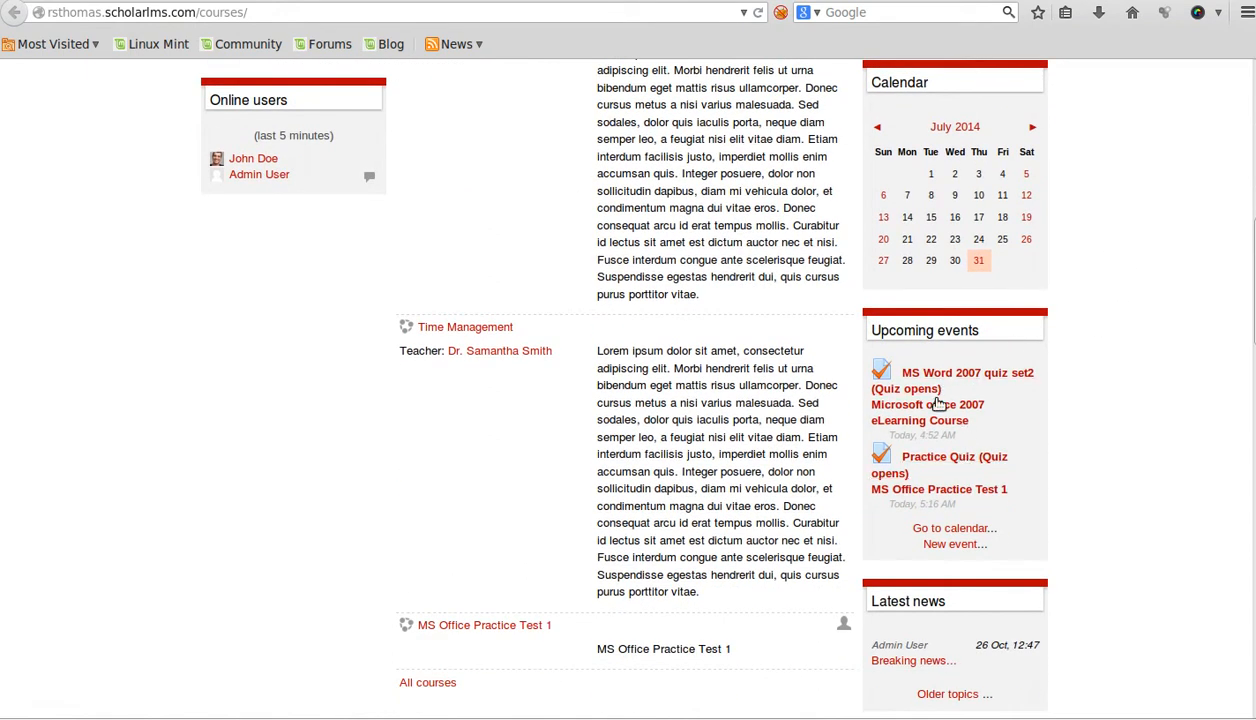
mouse_move(978, 262)
left_click(1031, 128)
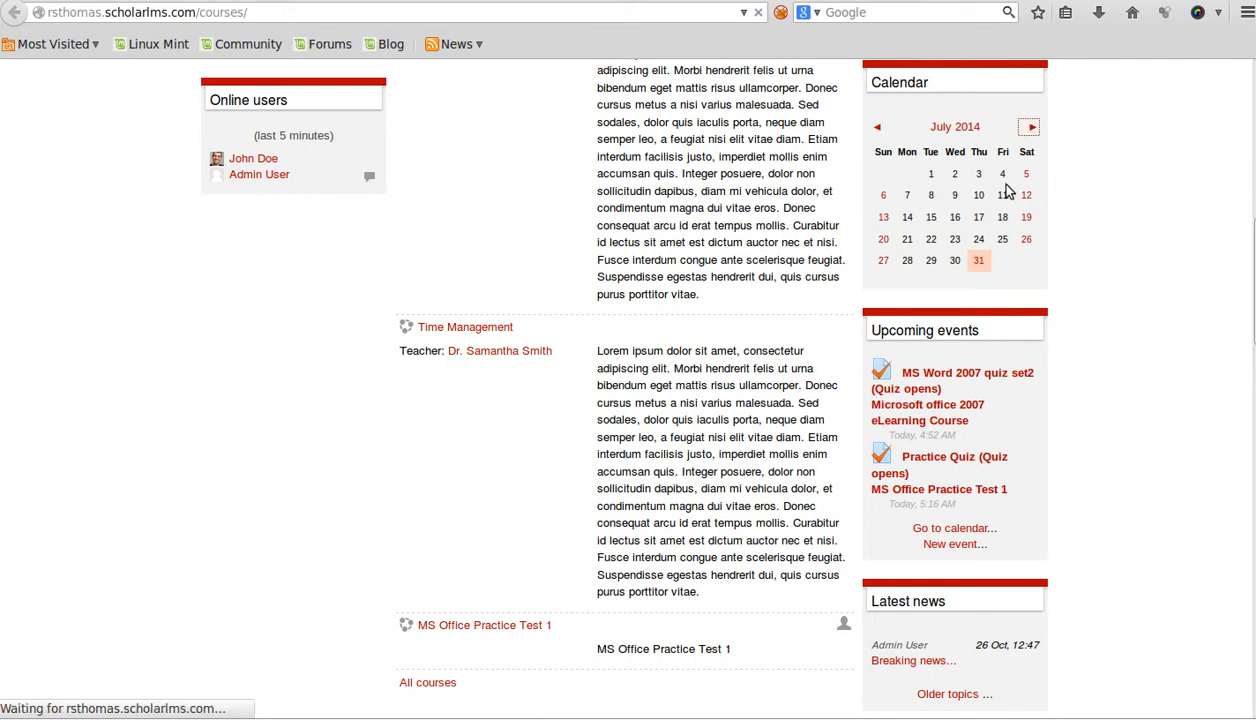
scroll(990, 448, "down", 4)
scroll(990, 448, "down", 4)
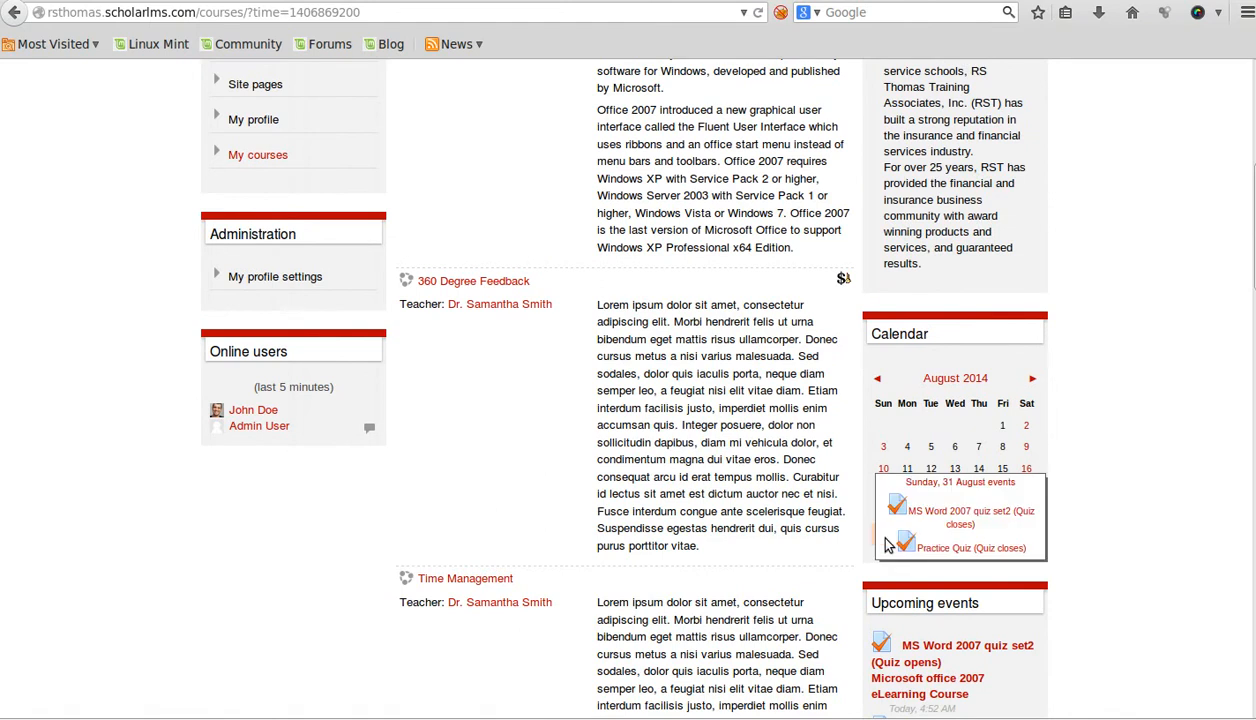
scroll(1042, 501, "down", 5)
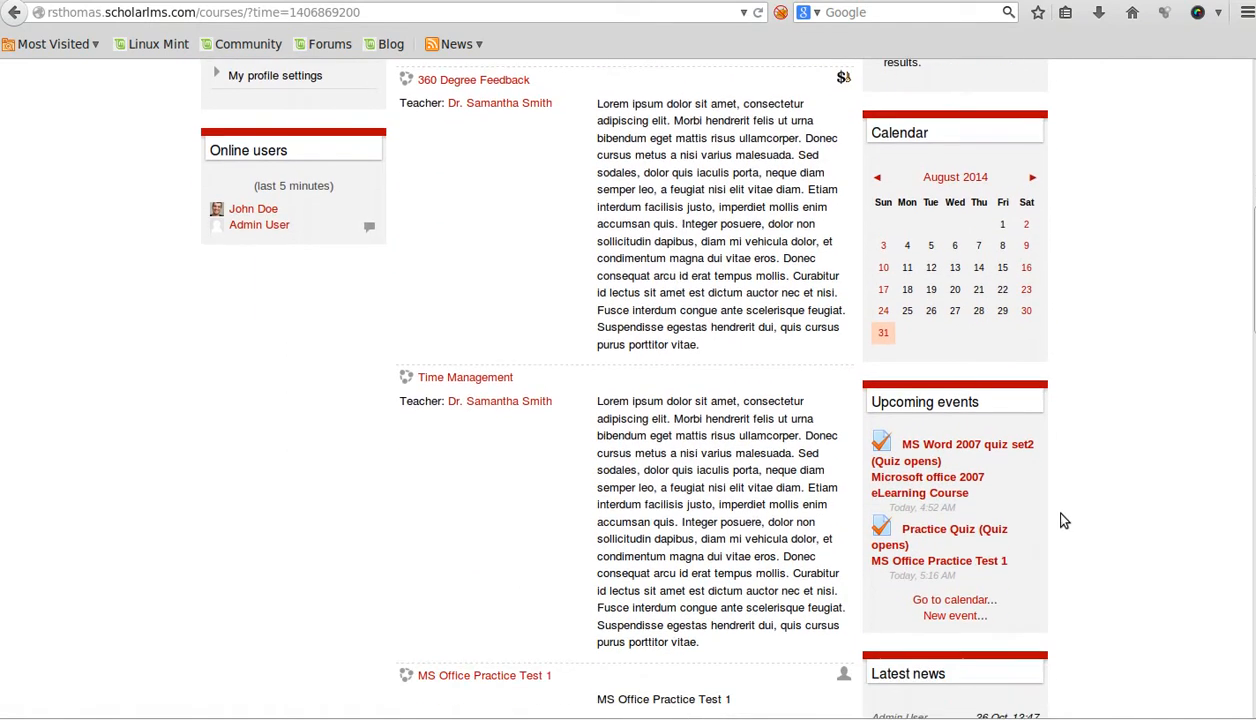
scroll(928, 482, "up", 10)
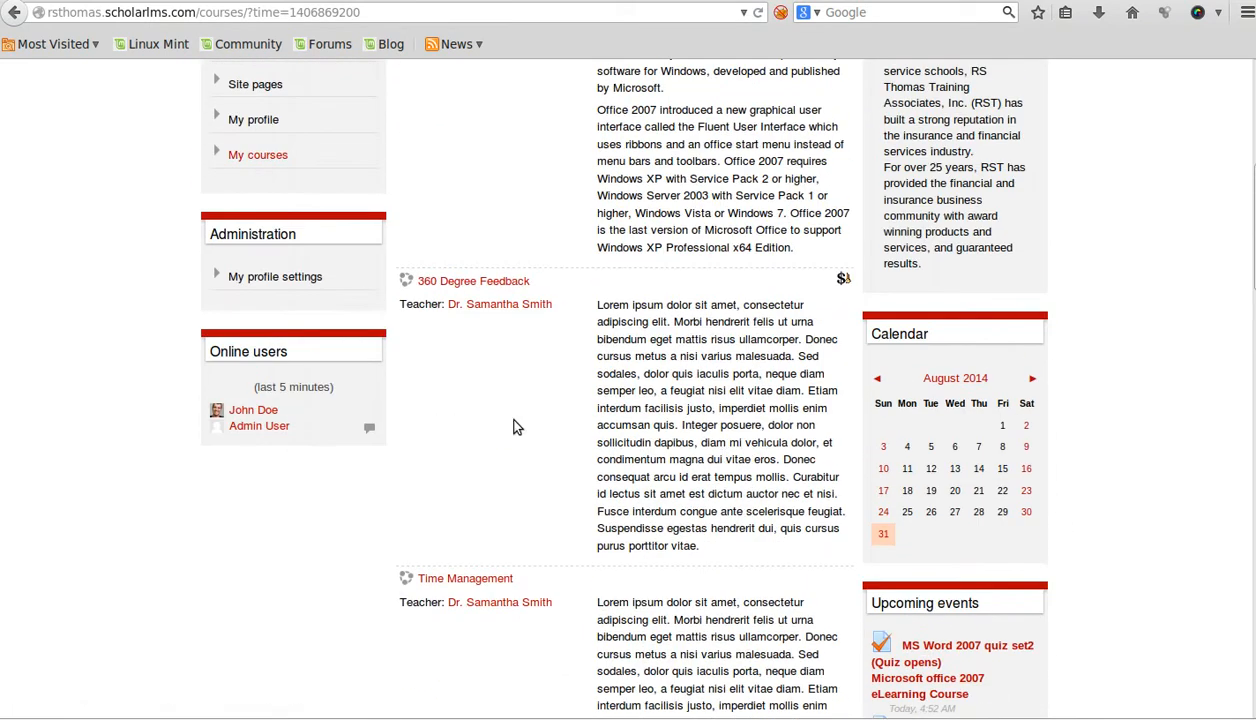
scroll(460, 500, "down", 1)
scroll(728, 440, "up", 2)
scroll(710, 450, "down", 2)
- Open the Microsoft office 2007 eLearning Course and look over its content
left_click(510, 205)
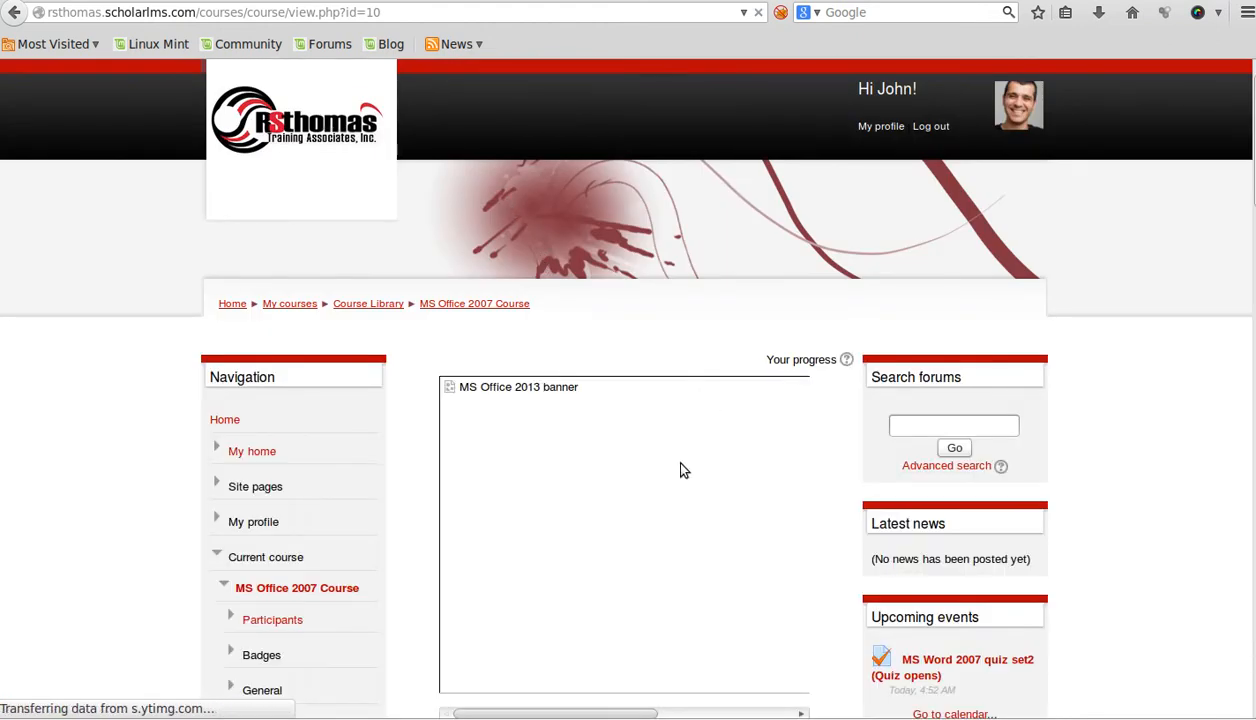
scroll(665, 450, "down", 5)
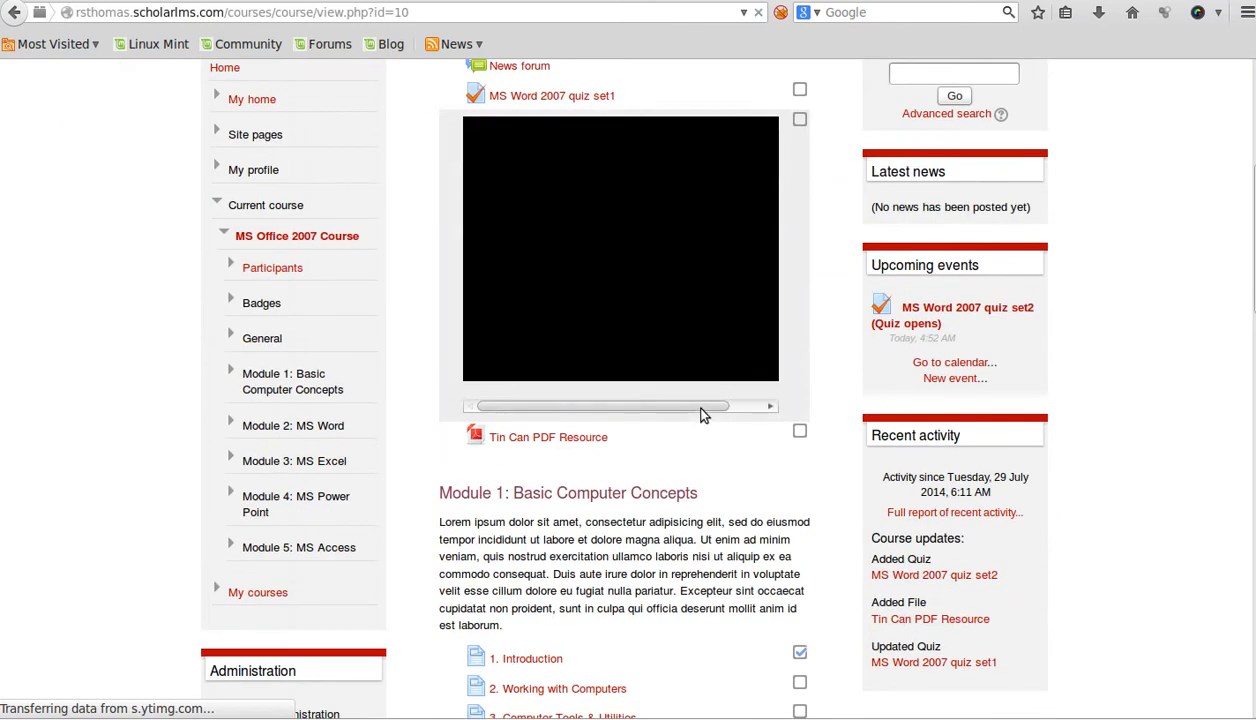
scroll(468, 356, "up", 2)
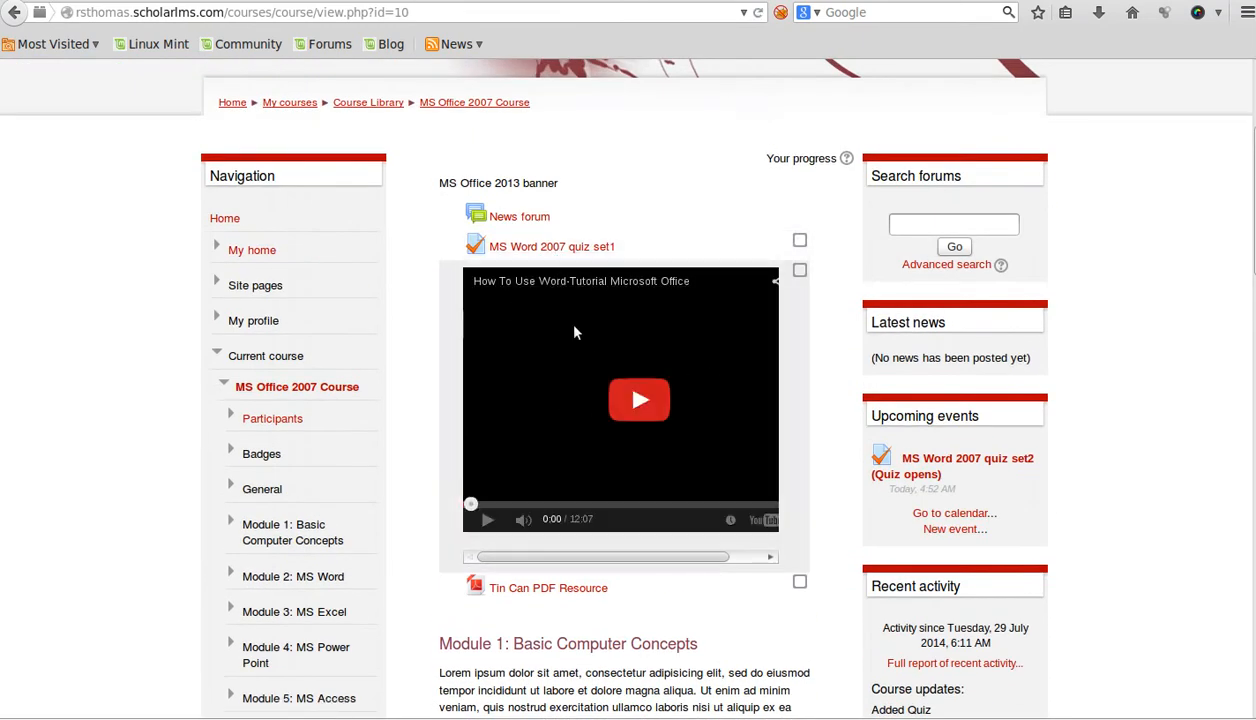
scroll(586, 409, "down", 4)
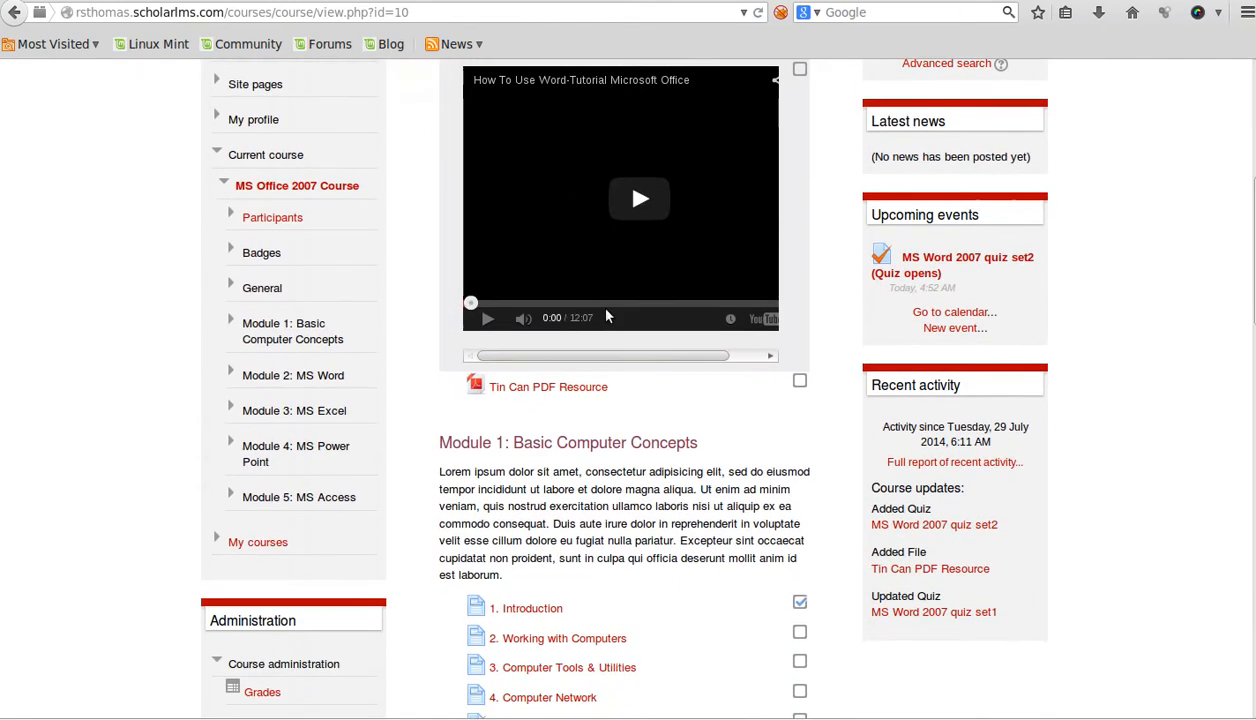
mouse_move(645, 356)
left_mouse_down()
mouse_move(718, 367)
mouse_move(628, 359)
left_mouse_up()
scroll(806, 329, "up", 1)
scroll(806, 329, "up", 5)
- Watch the embedded Word tutorial video full screen, then return to the course page
mouse_move(648, 608)
left_mouse_down()
mouse_move(665, 612)
mouse_move(650, 611)
left_mouse_up()
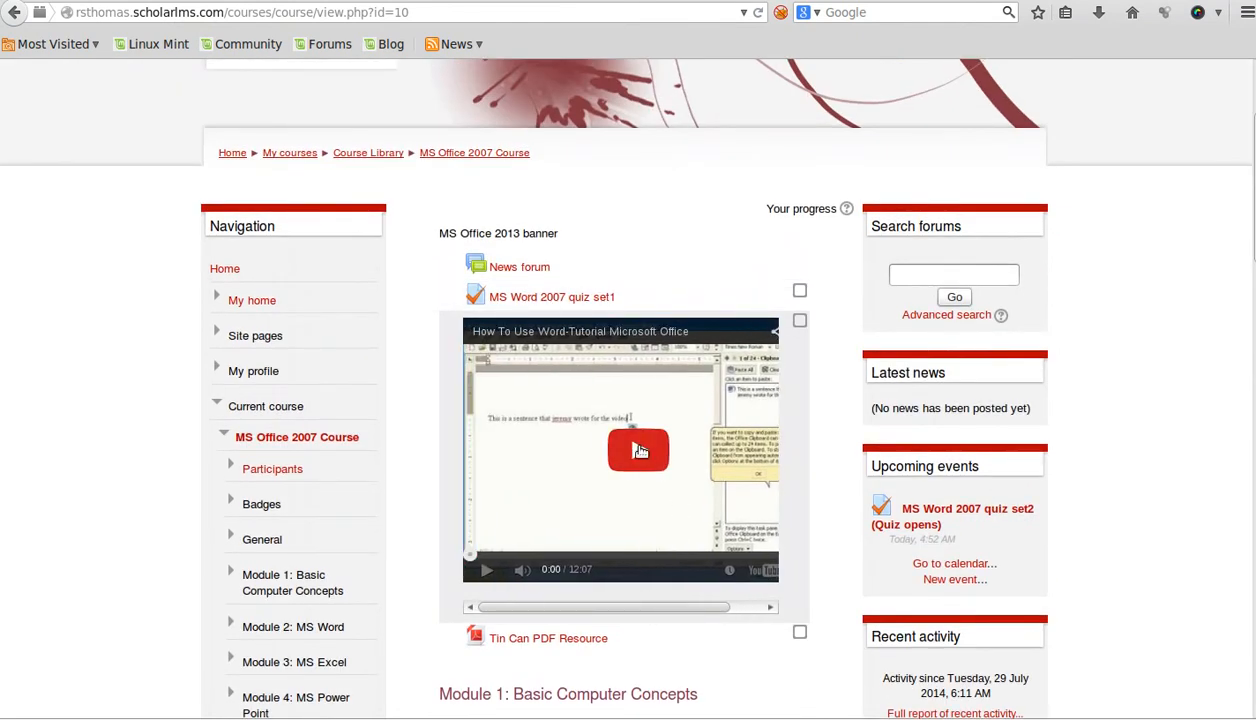
left_click_drag(698, 607, 754, 608)
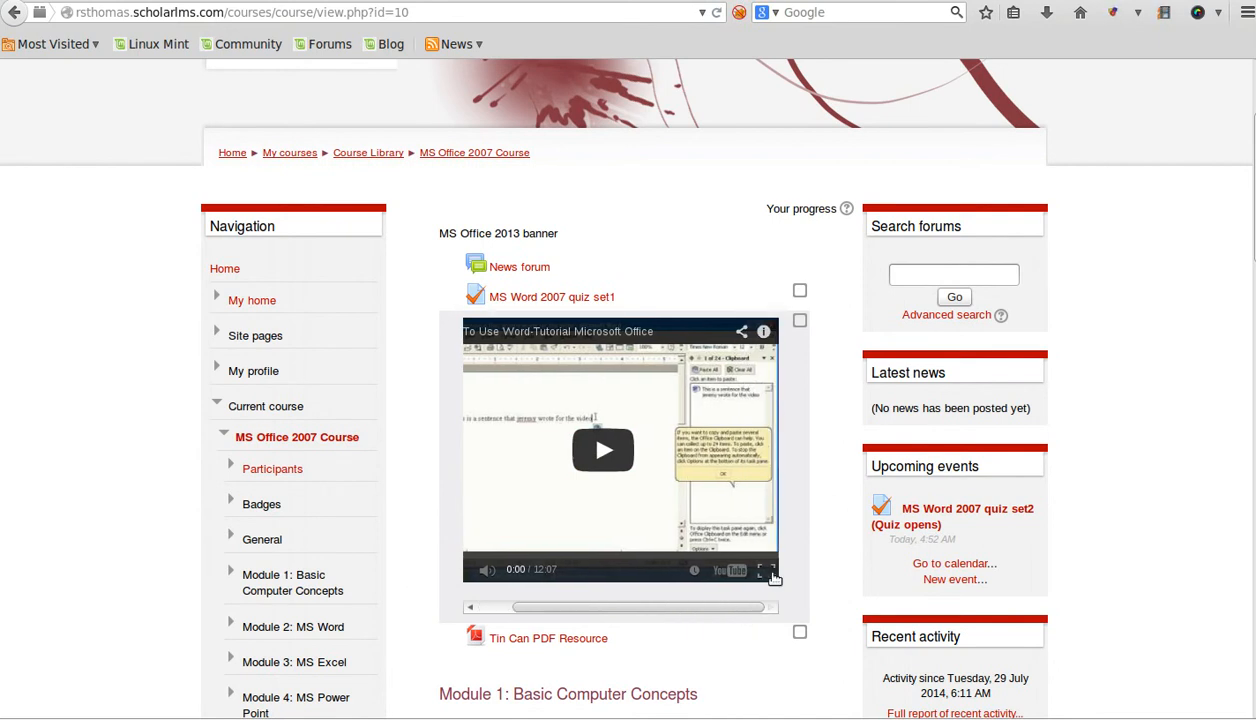
left_click(770, 574)
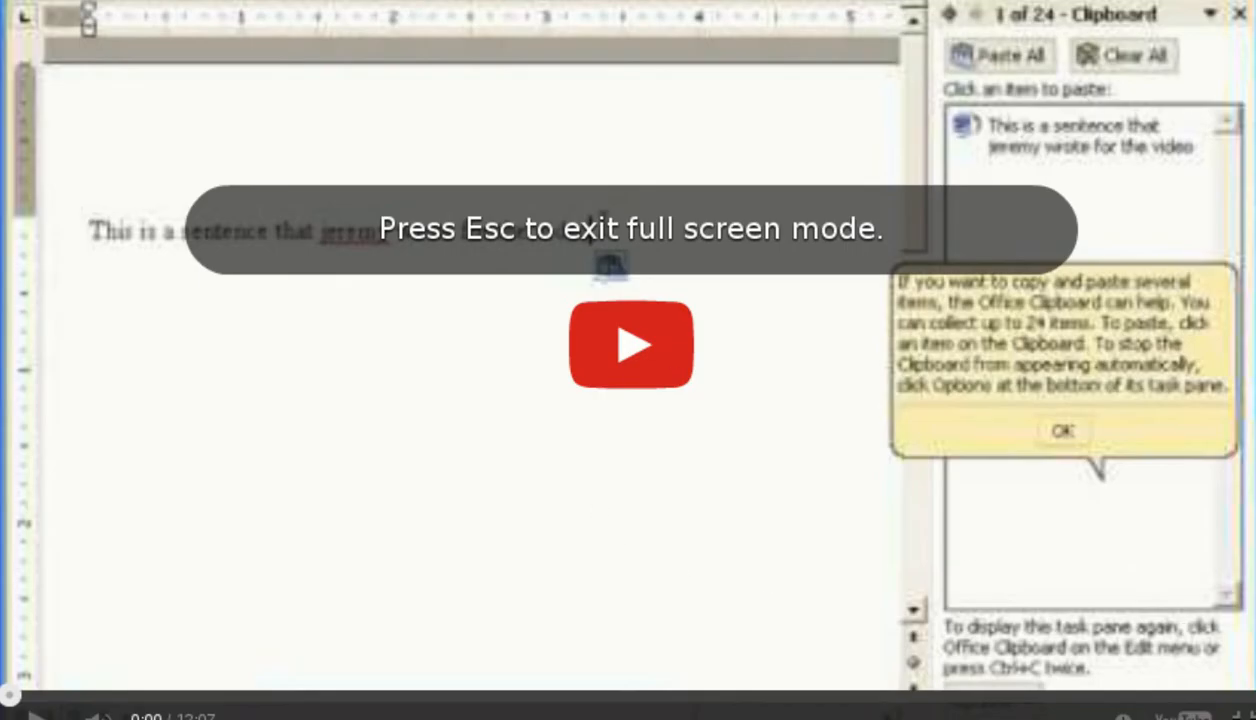
key("Escape")
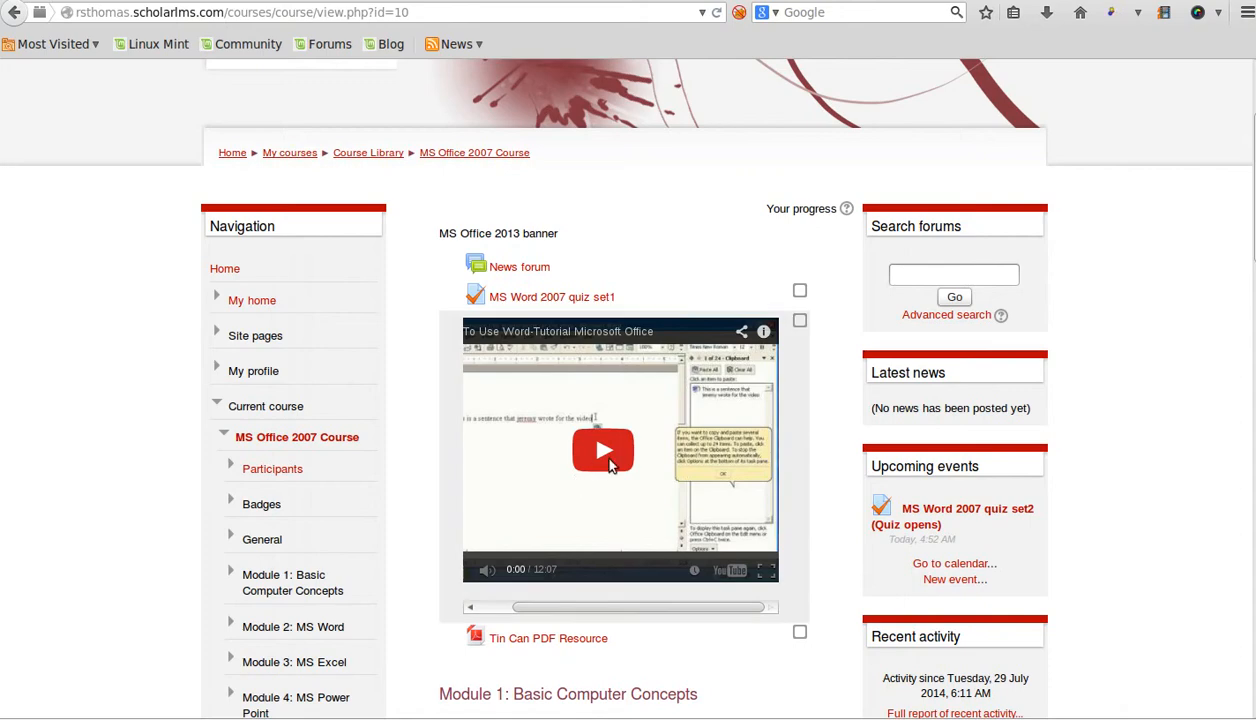
scroll(585, 560, "down", 2)
- View the Tin Can PDF Resource, return to the course, and open MS Word 2007 quiz set1
left_click(553, 540)
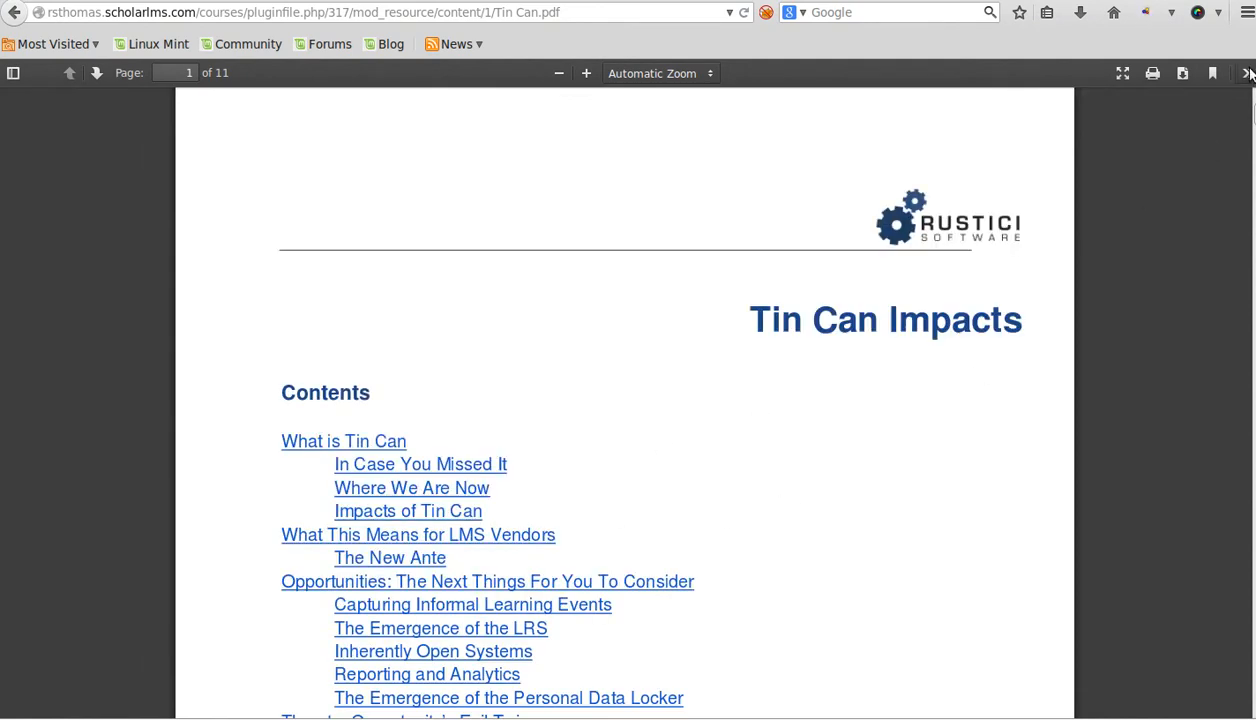
left_click(14, 13)
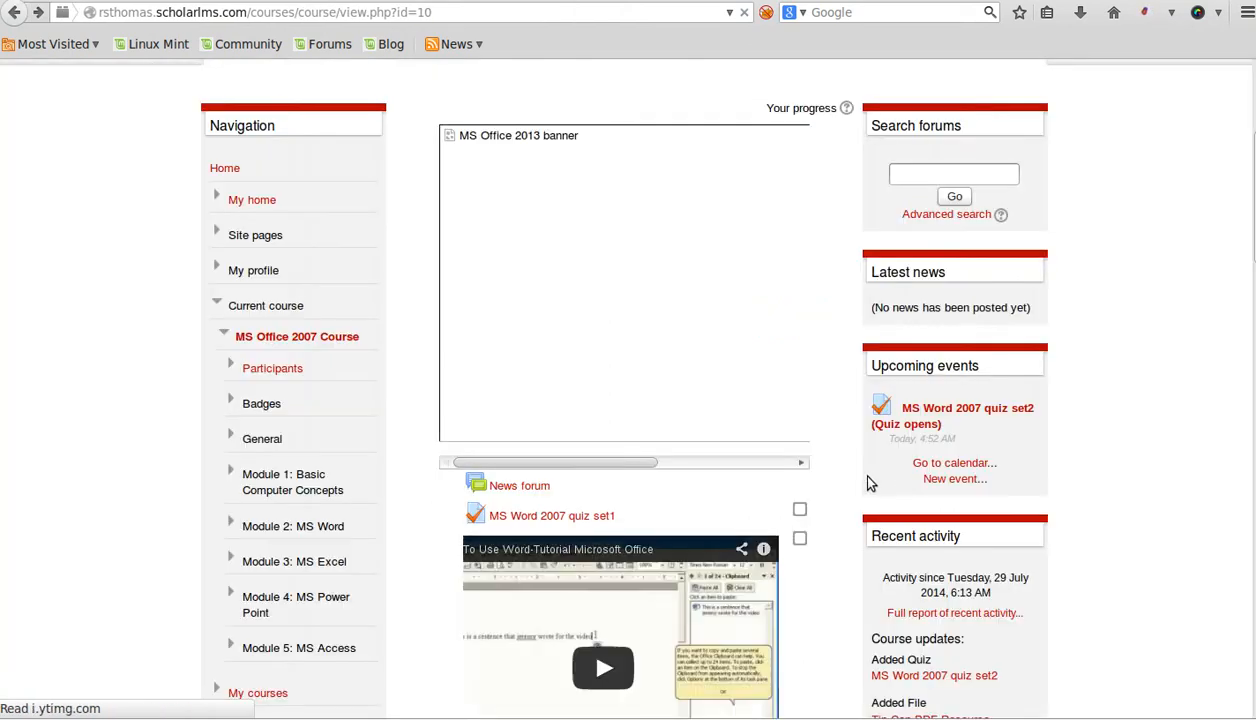
scroll(803, 500, "down", 1)
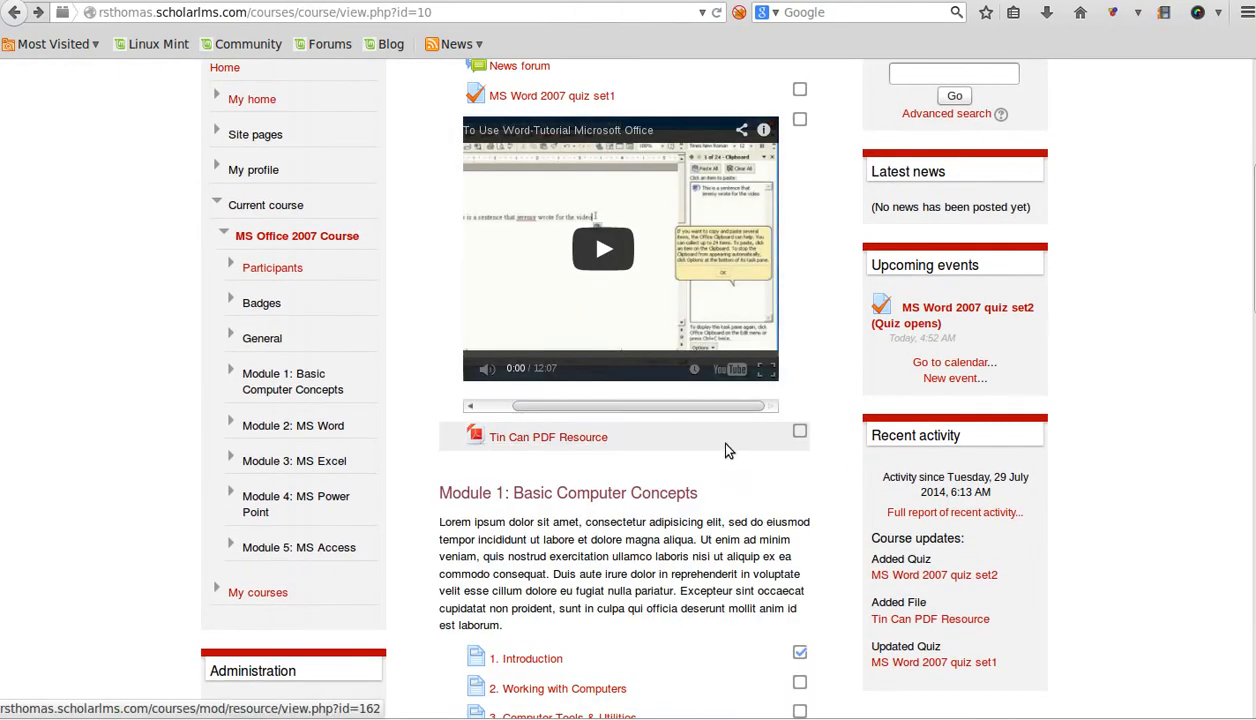
scroll(724, 443, "up", 6)
left_click(591, 352)
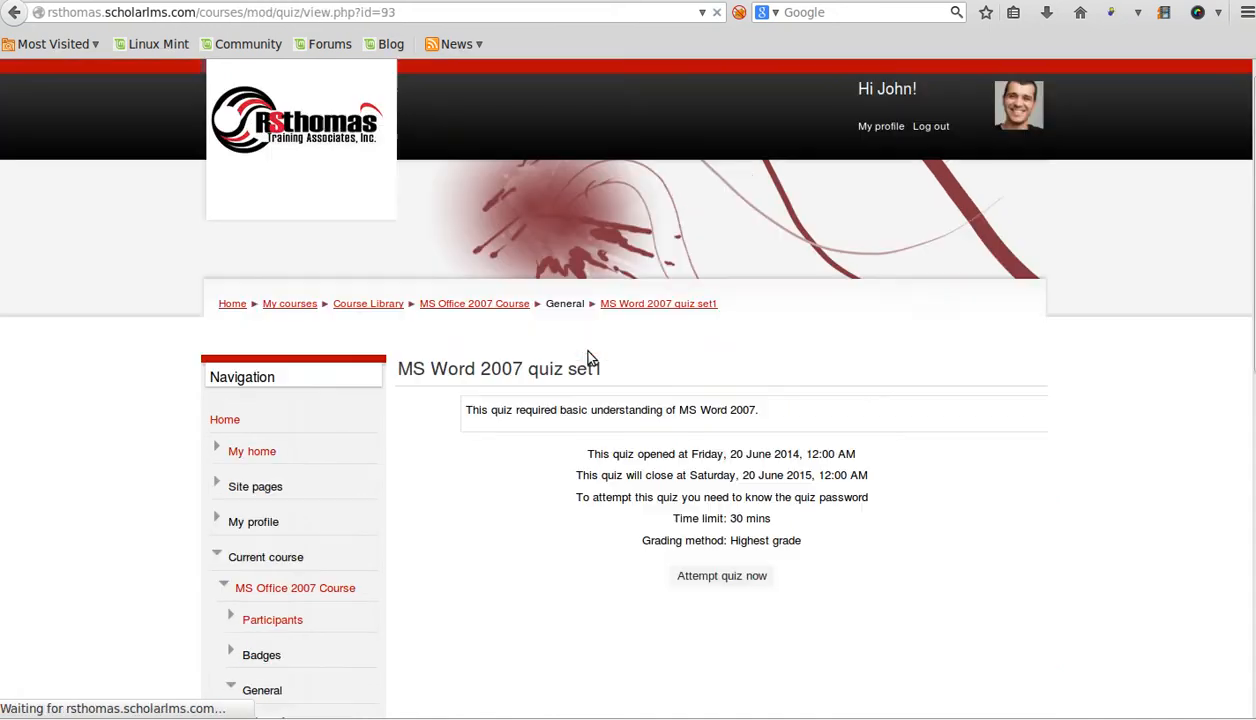
- Start a timed attempt of MS Word 2007 quiz set1, supplying the quiz password
scroll(729, 478, "down", 3)
left_click(732, 427)
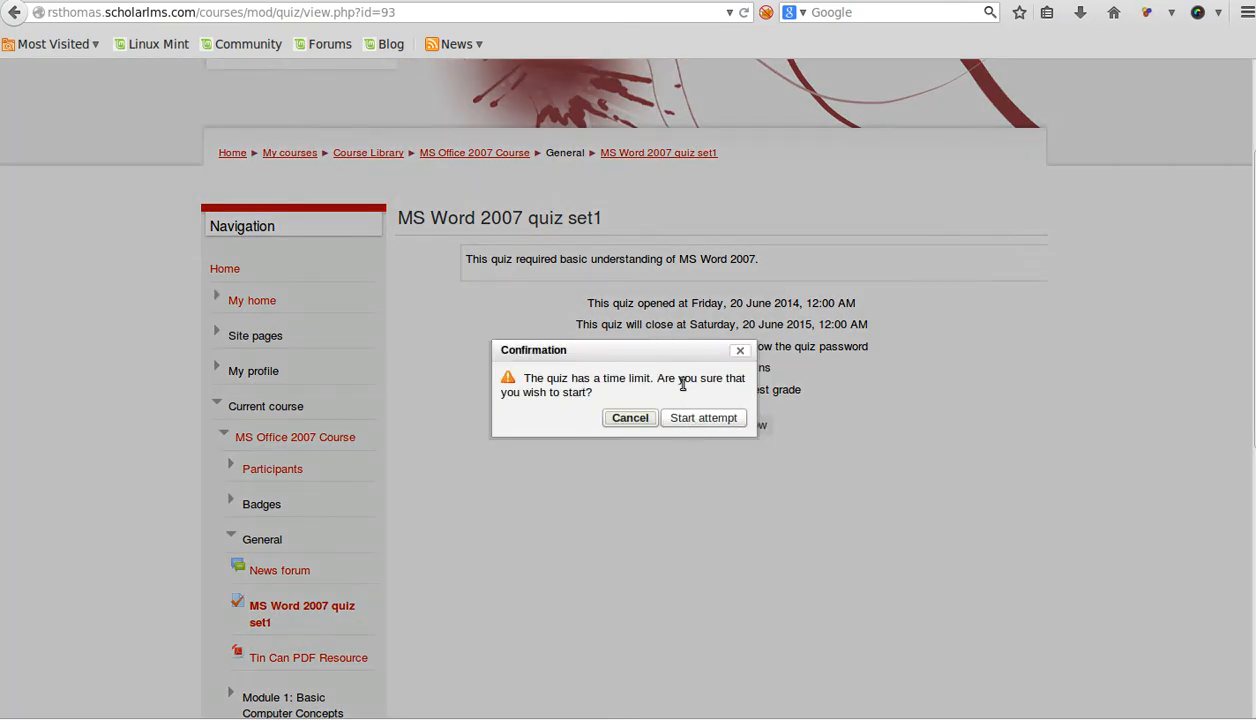
left_click(703, 418)
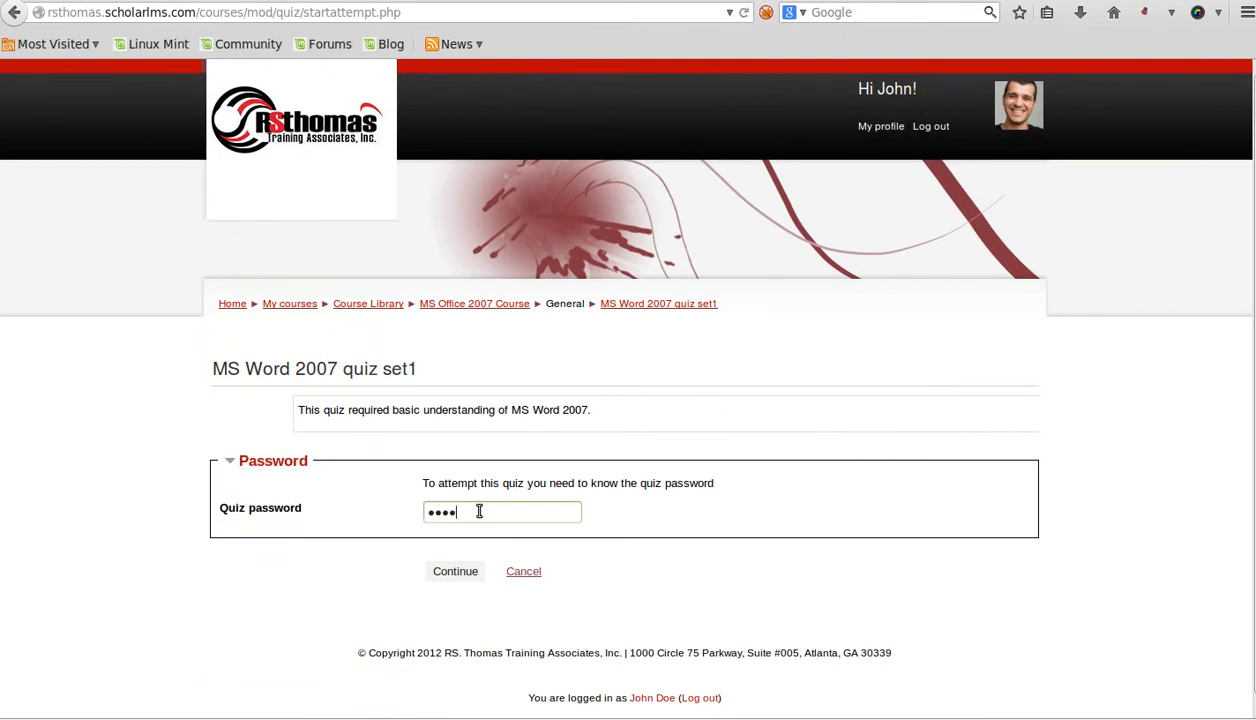
left_click(451, 573)
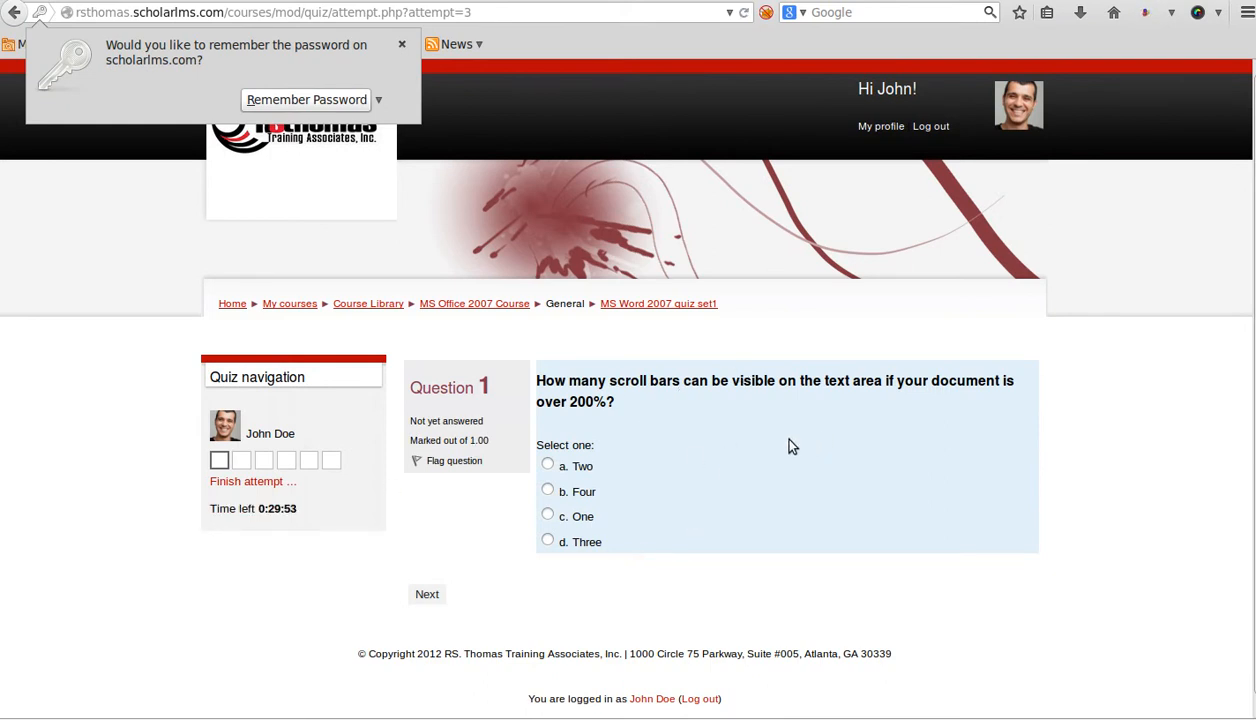
- Dismiss the save-password prompt, answer question 2 with Title Bar and question 3 with My Documents
left_click(402, 44)
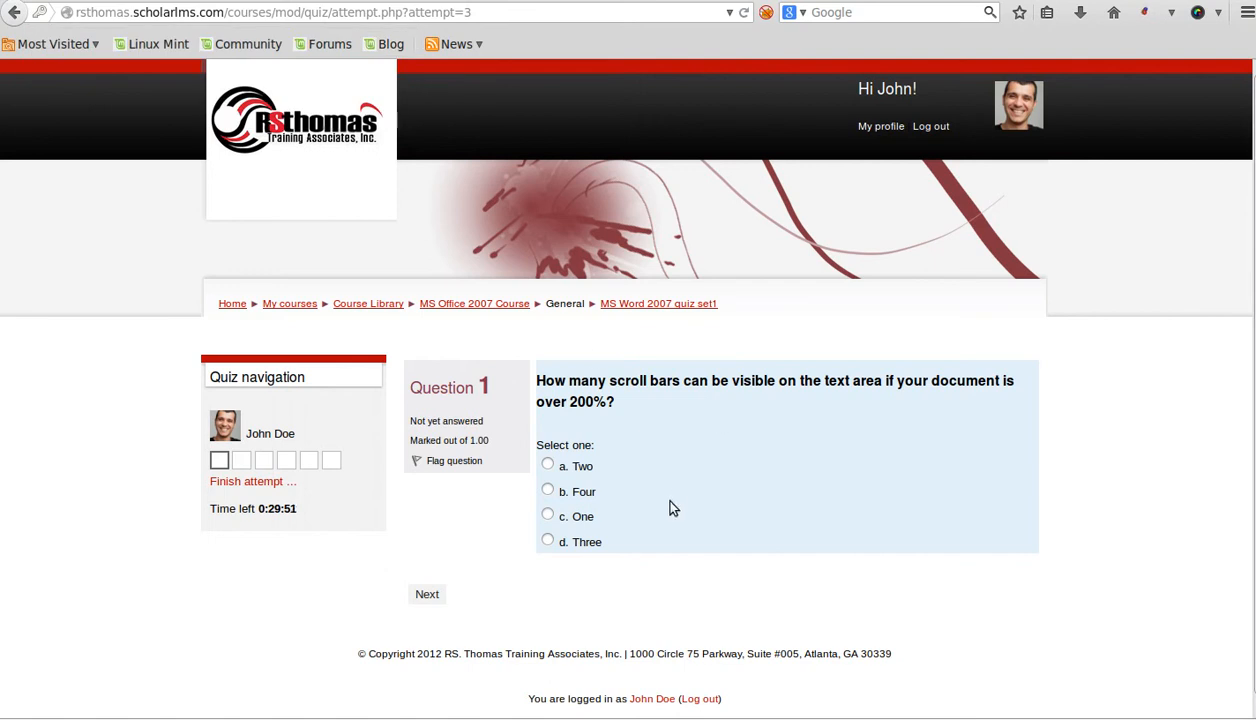
scroll(750, 540, "down", 1)
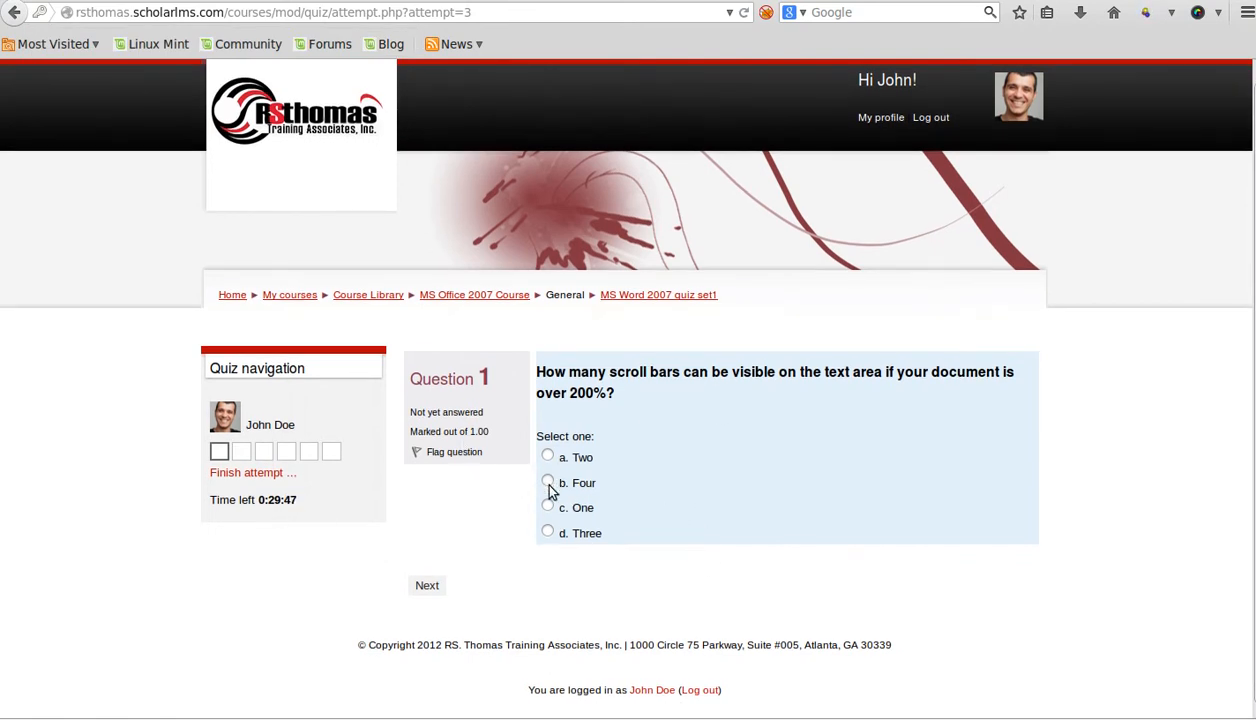
left_click(424, 585)
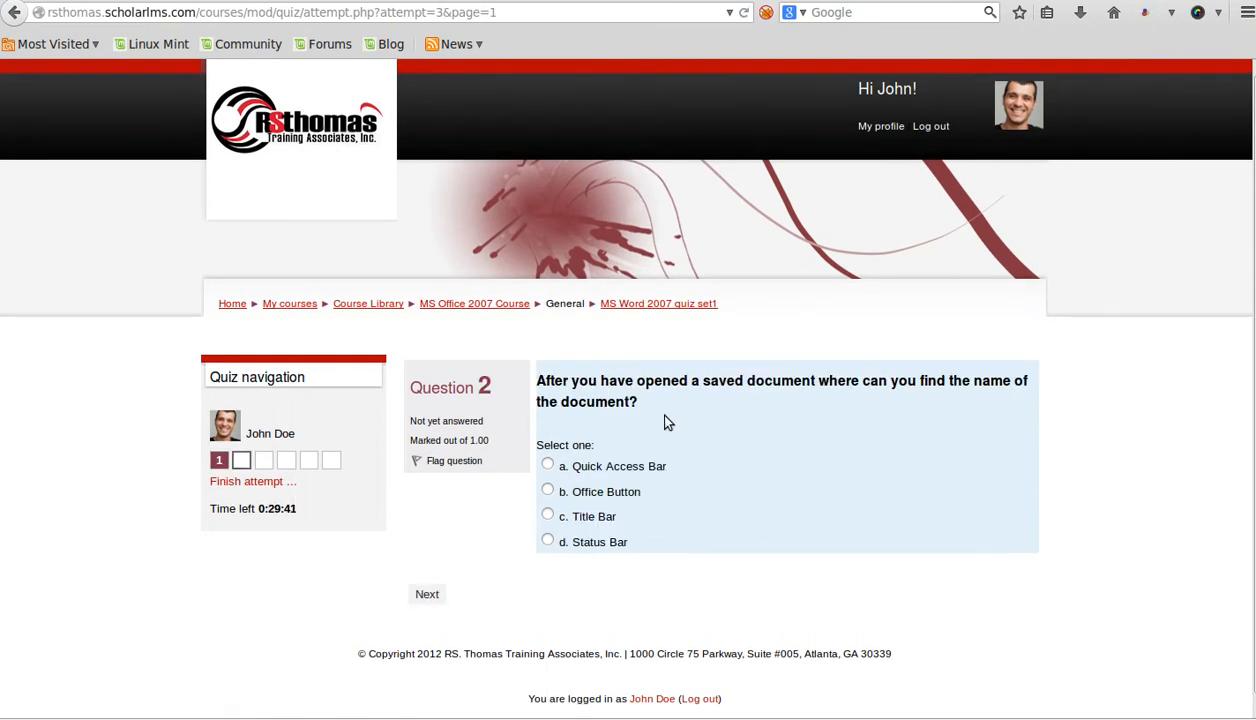
left_click(548, 515)
left_click(418, 596)
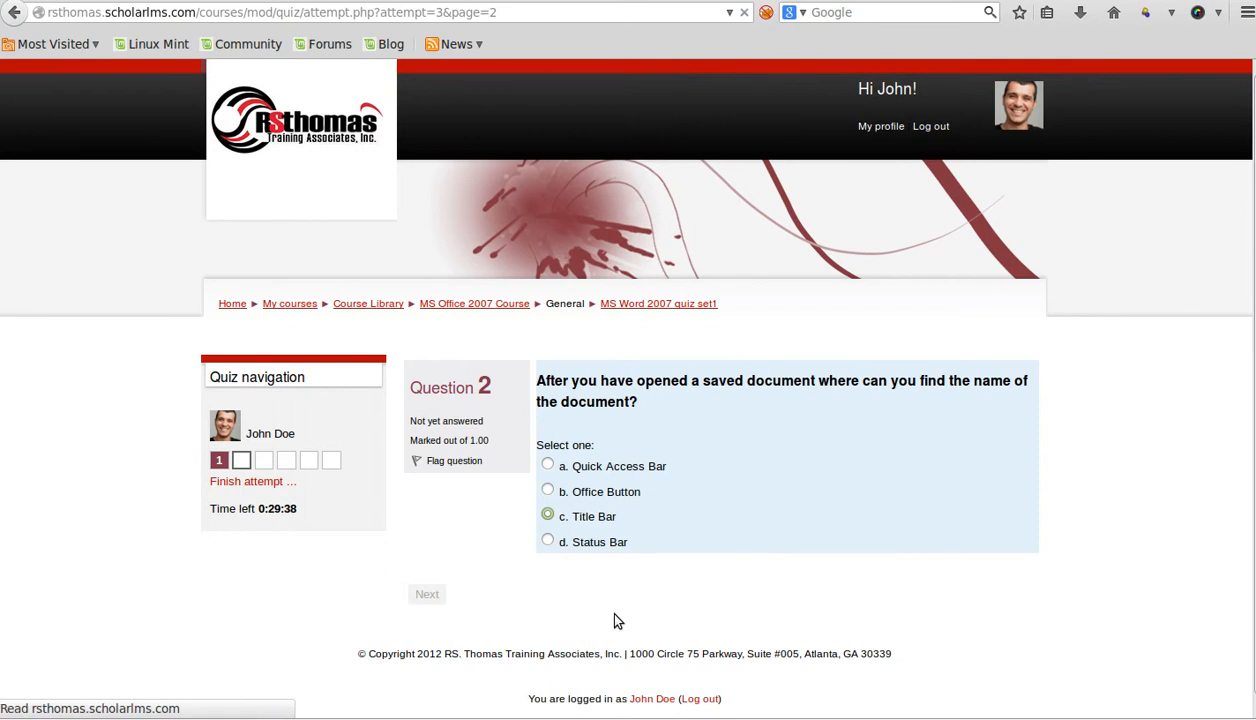
left_click(612, 492)
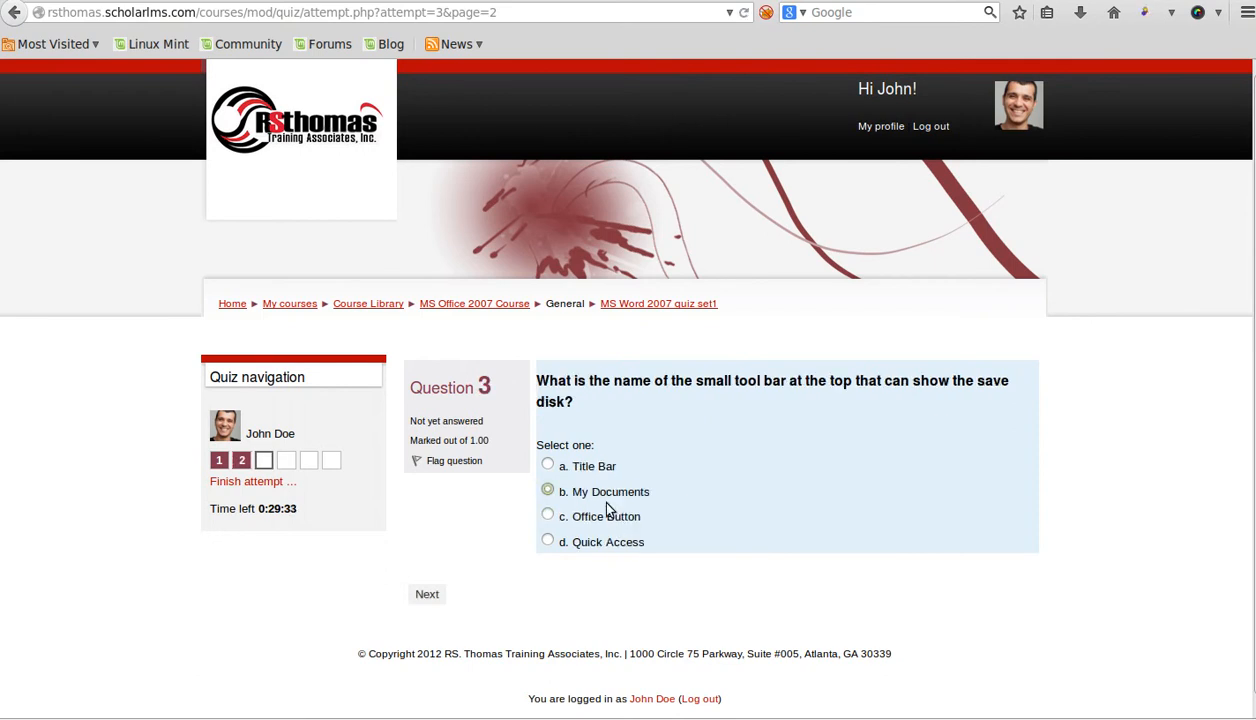
- Answer question 5 with Insert and question 6 with page count and word count, reaching the summary
left_click(428, 594)
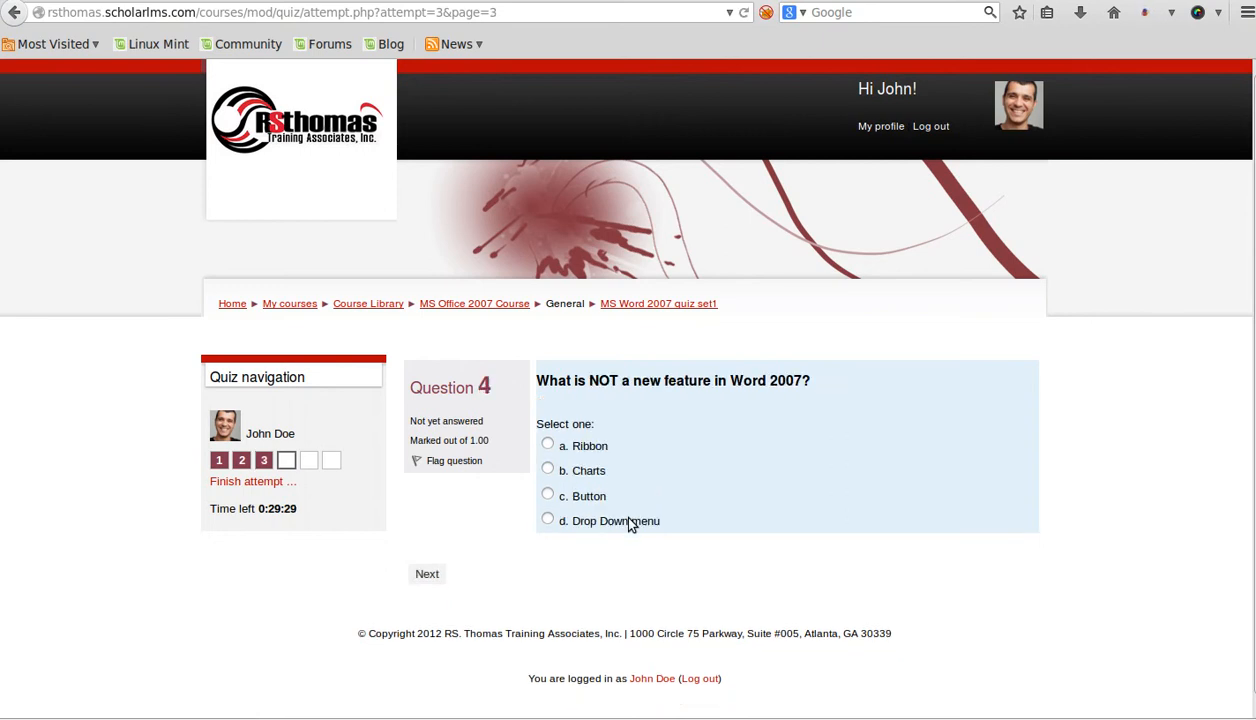
left_click(440, 578)
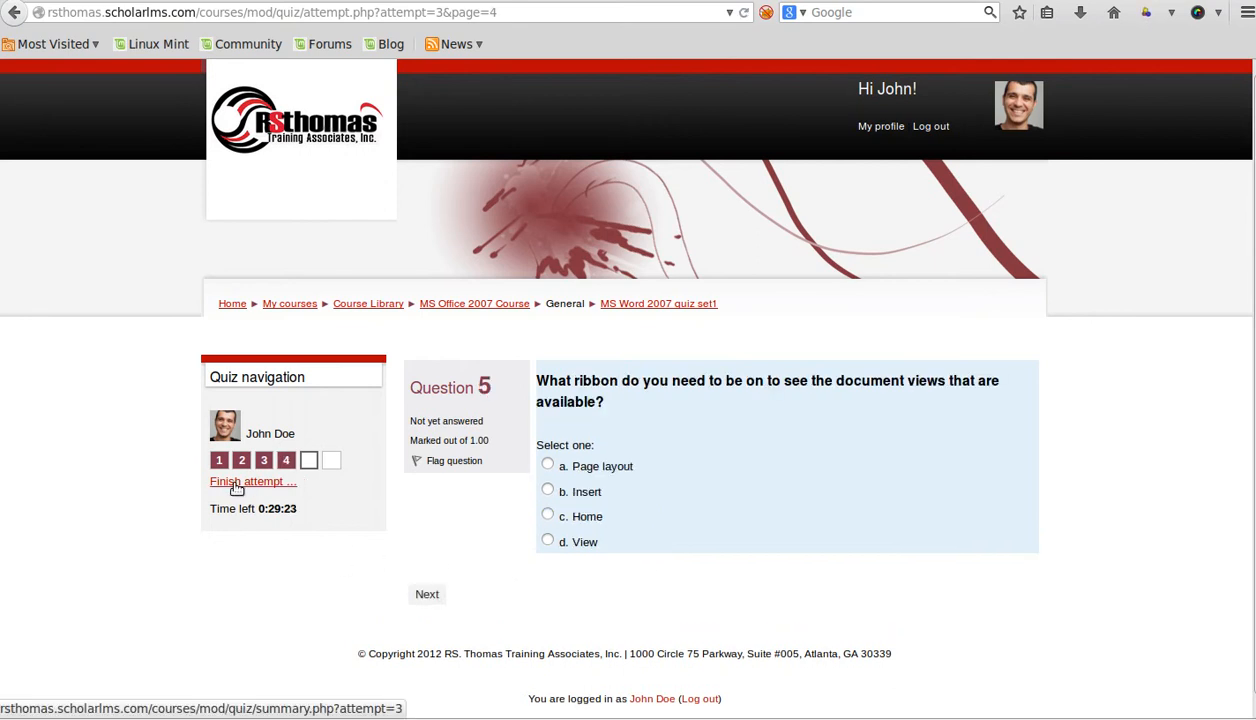
left_click(548, 490)
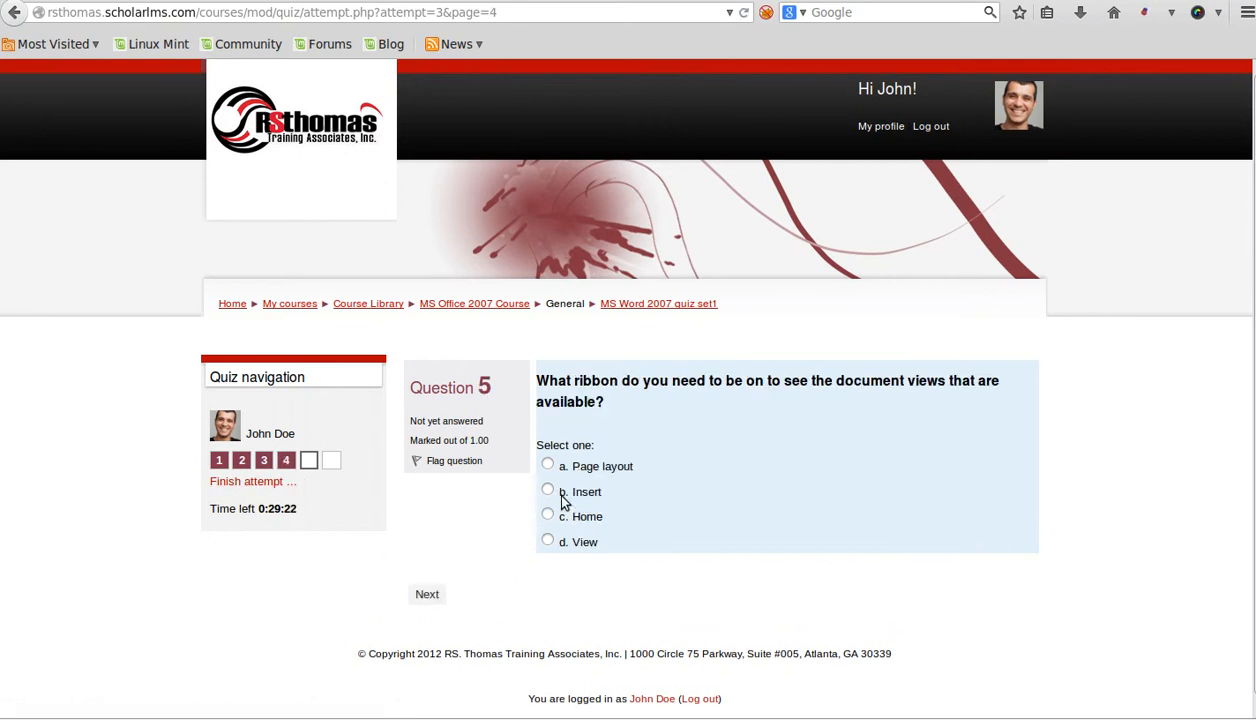
left_click(428, 593)
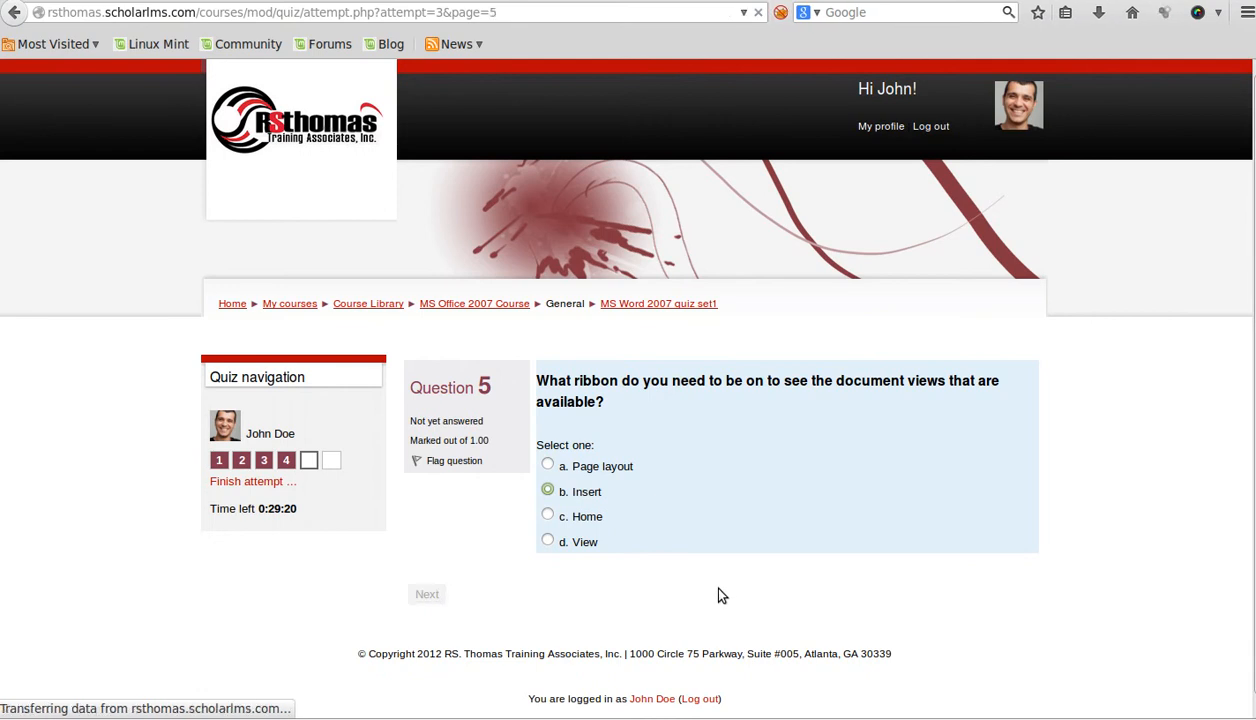
left_click(556, 472)
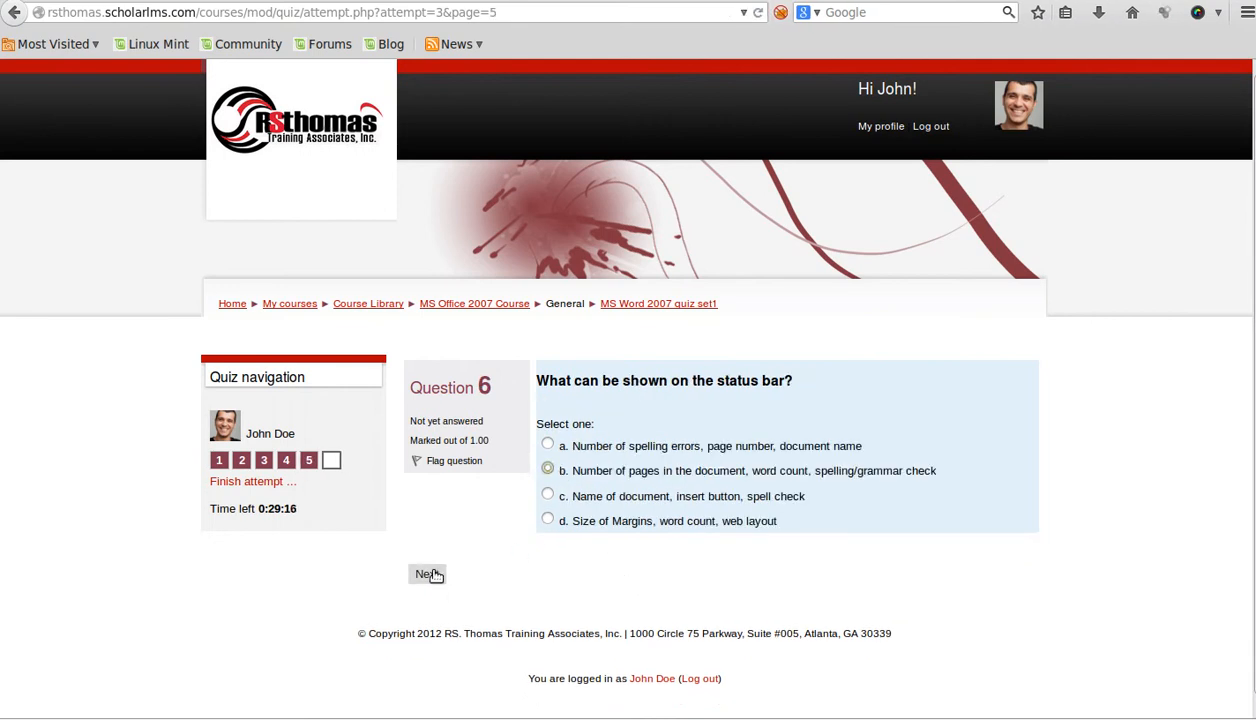
left_click(428, 574)
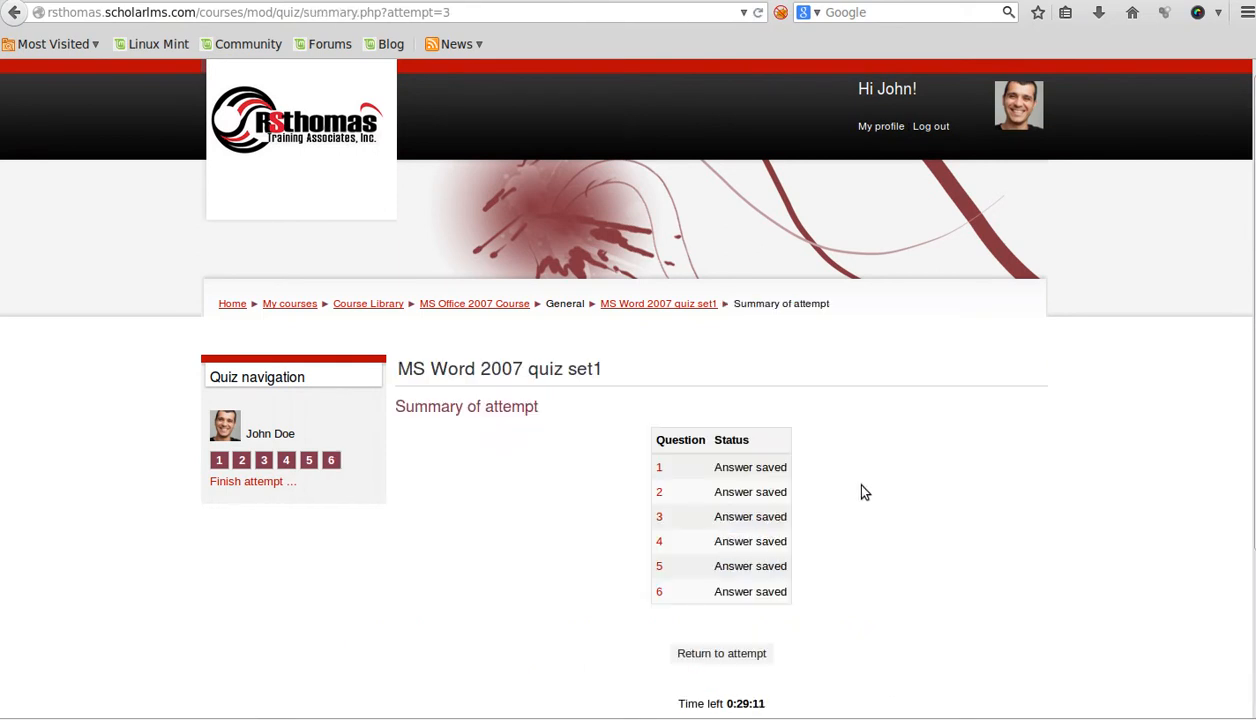
scroll(865, 465, "down", 3)
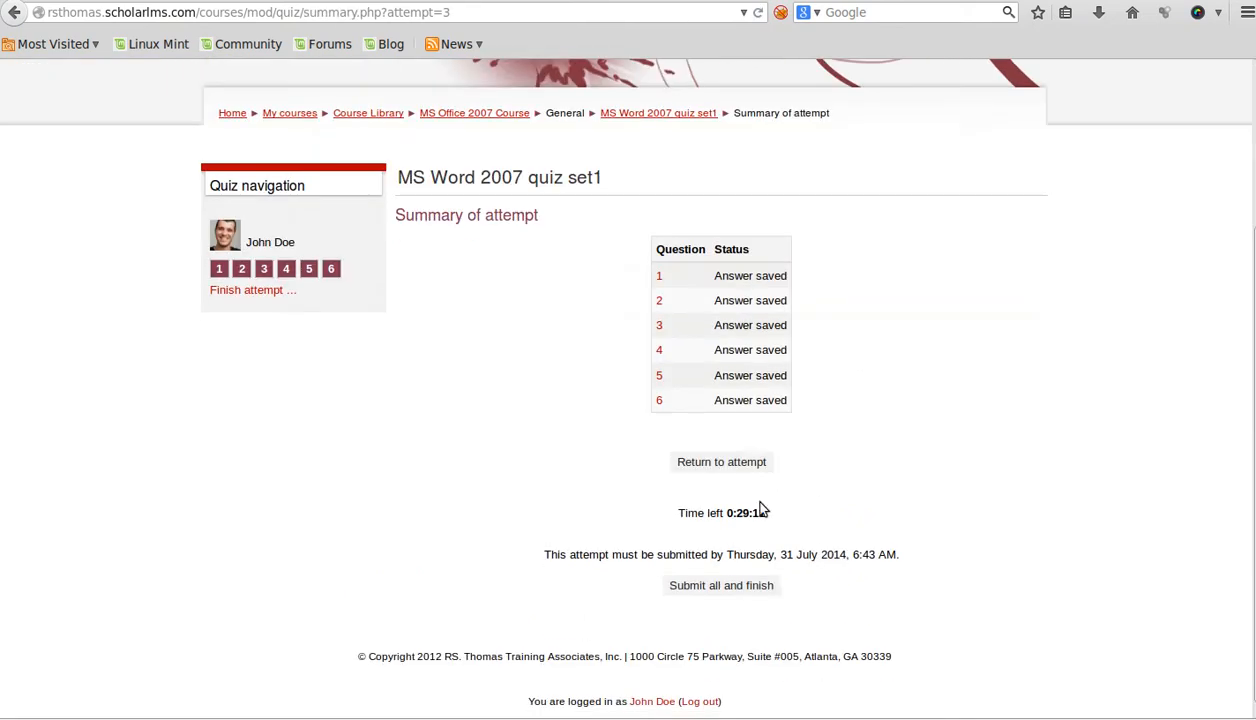
- Submit all and finish the quiz attempt, confirming the submission
left_click(725, 583)
left_click(663, 420)
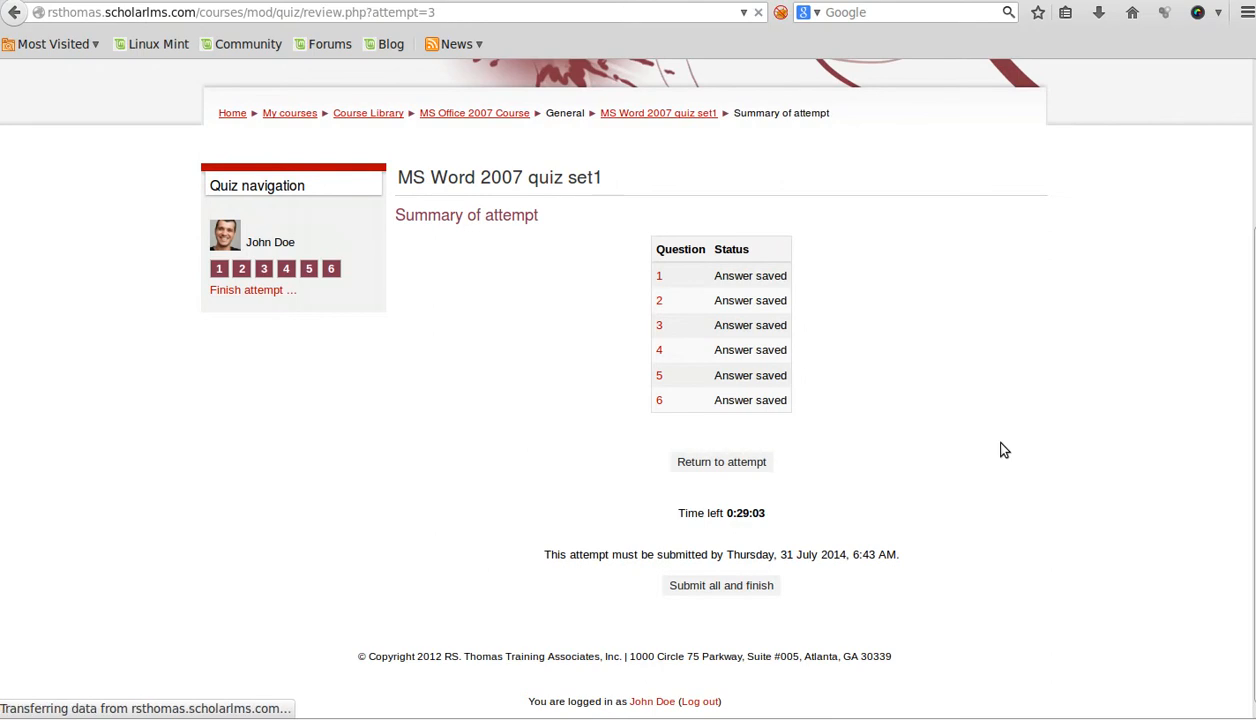
scroll(968, 452, "down", 3)
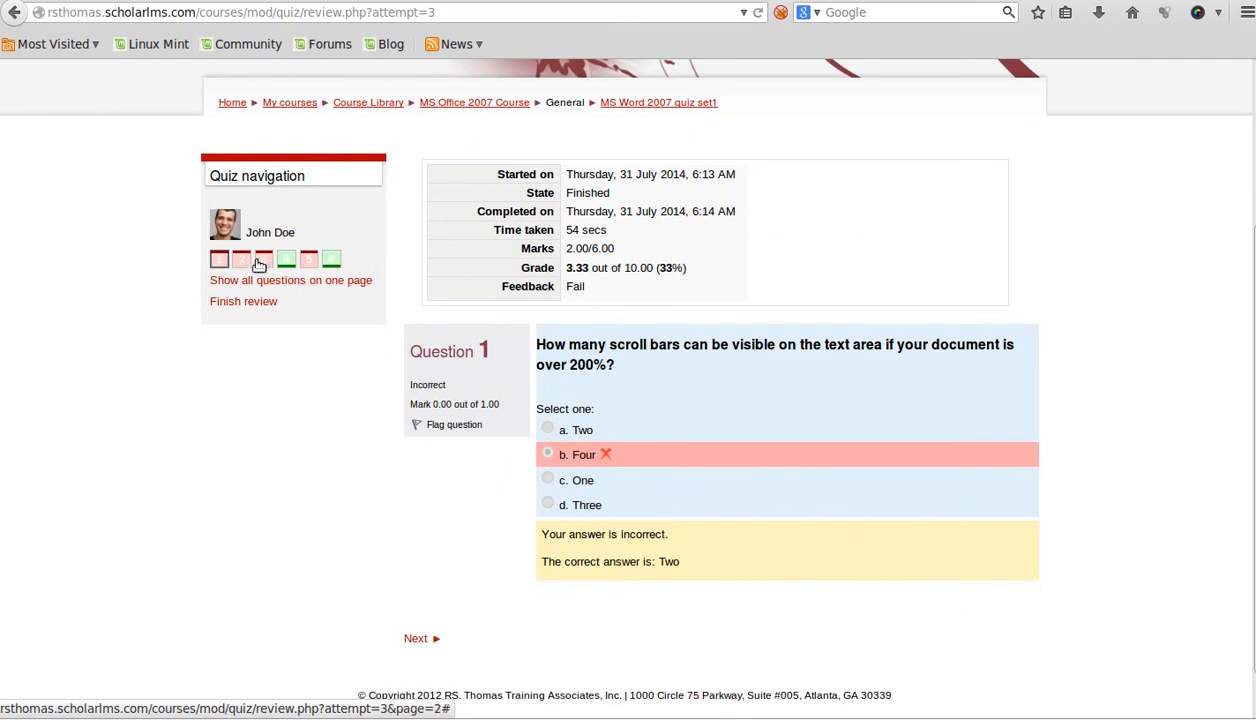
scroll(664, 519, "down", 1)
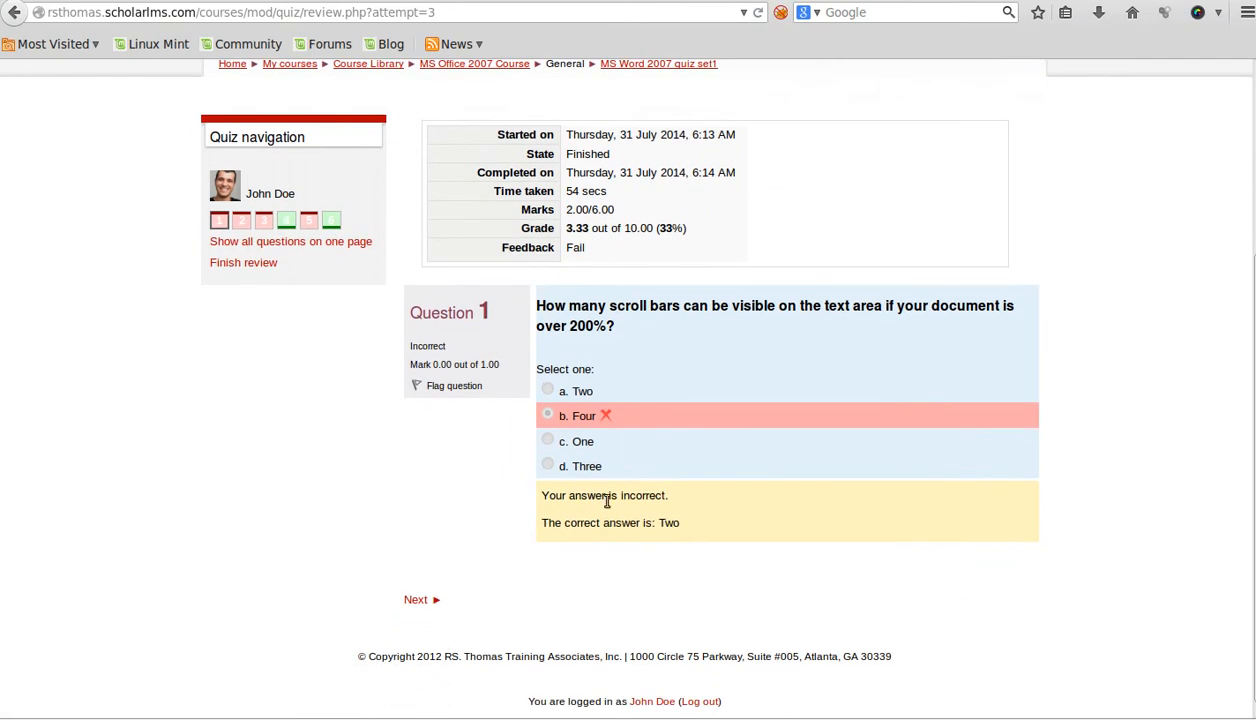
- Review the graded answers and feedback, then finish the review showing 3.33/10.00, Fail
mouse_move(692, 527)
left_mouse_down()
mouse_move(559, 495)
mouse_move(594, 522)
mouse_move(700, 527)
left_mouse_up()
left_click(535, 499)
left_click(699, 503)
left_click(424, 599)
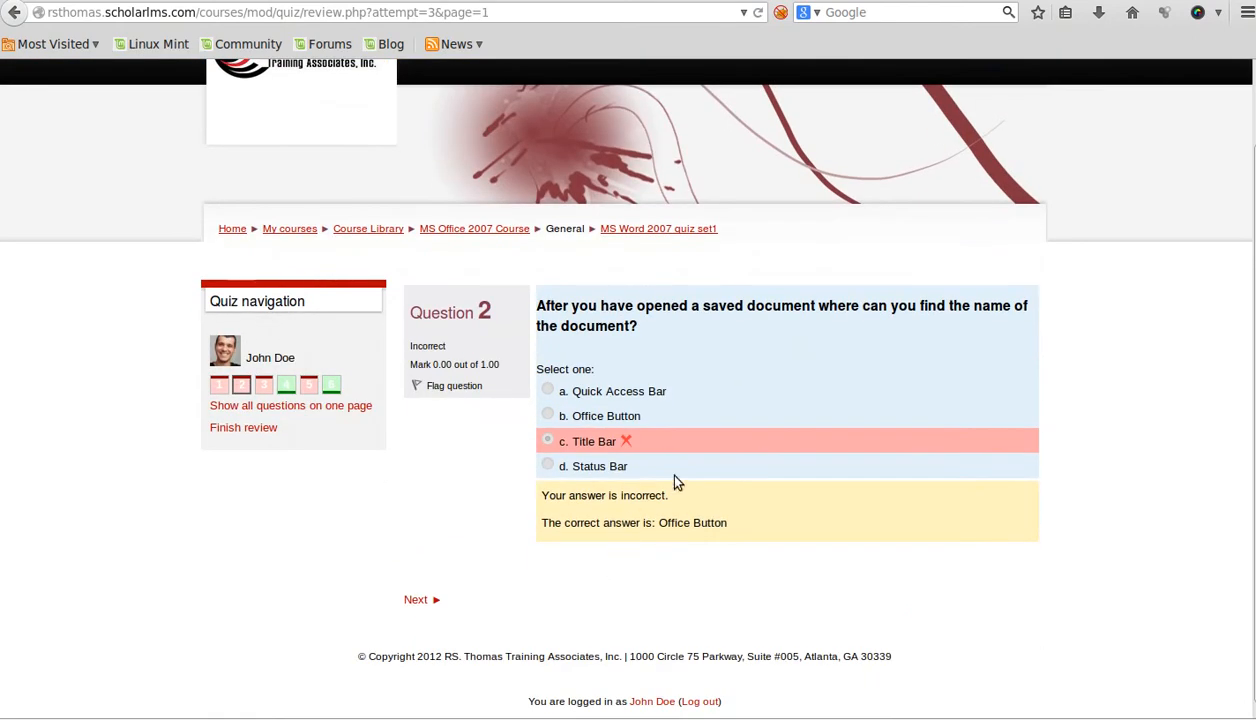
left_click(252, 427)
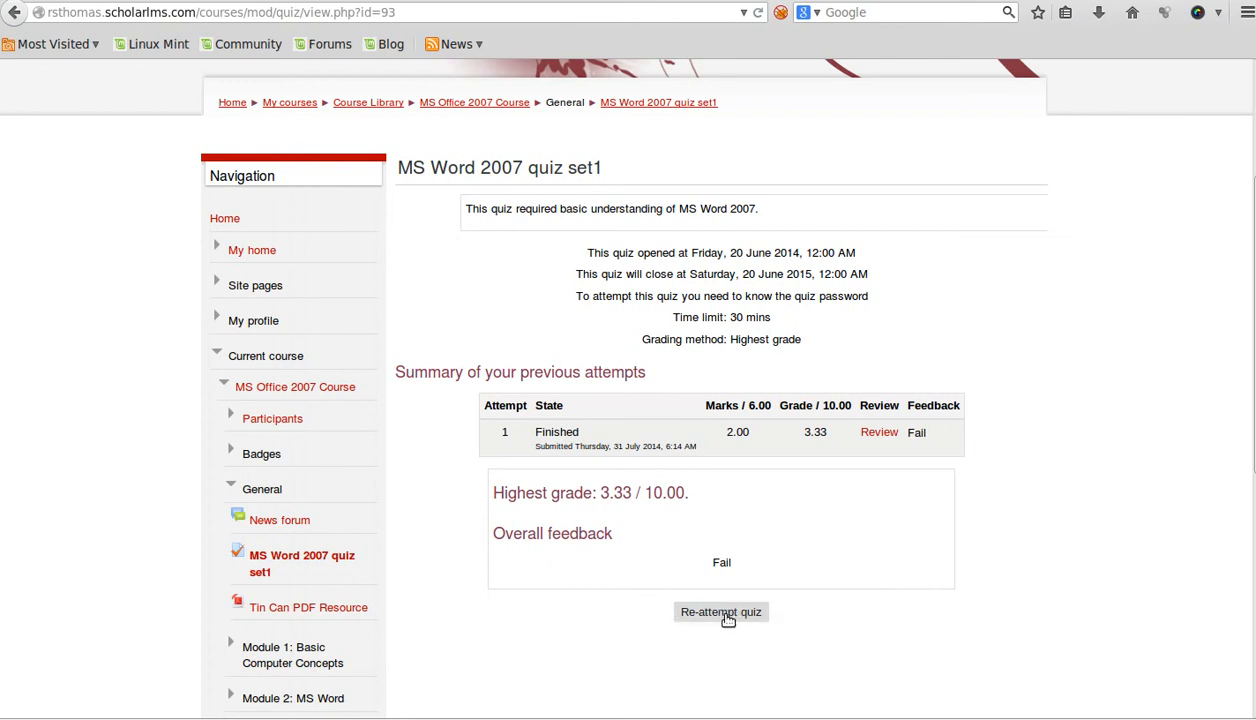
scroll(600, 647, "down", 1)
scroll(592, 647, "down", 3)
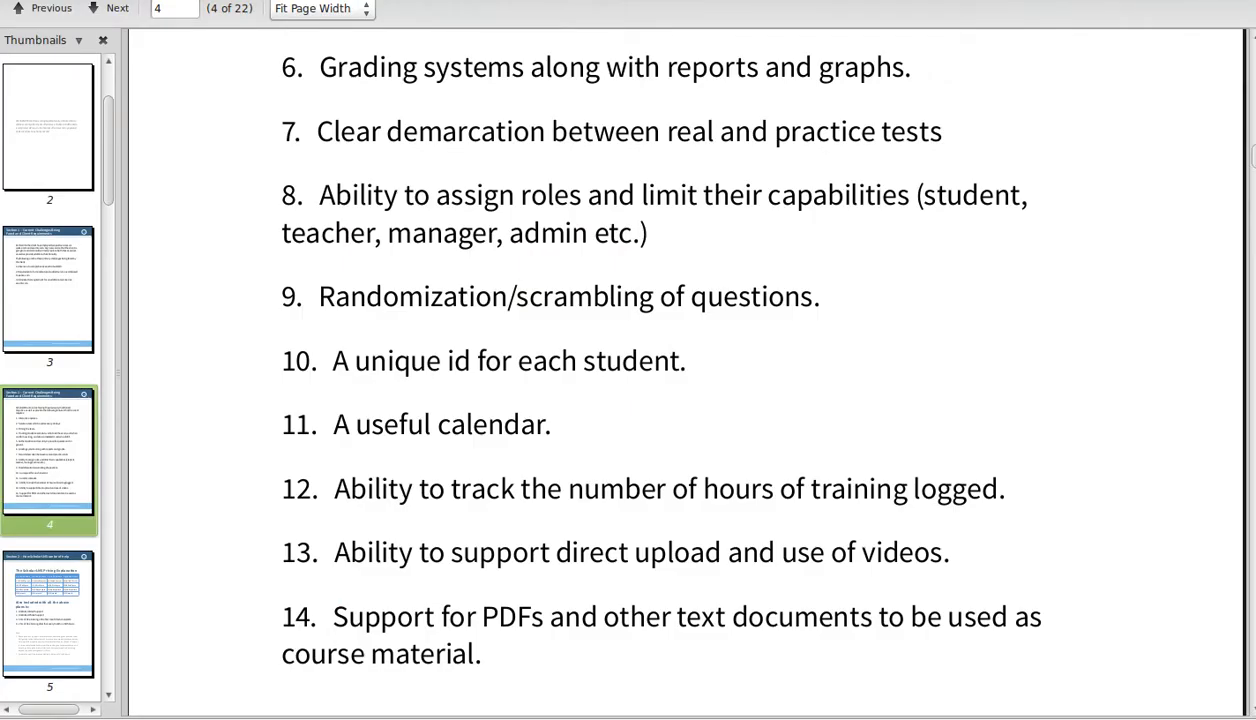
scroll(697, 574, "up", 10)
scroll(476, 352, "down", 4)
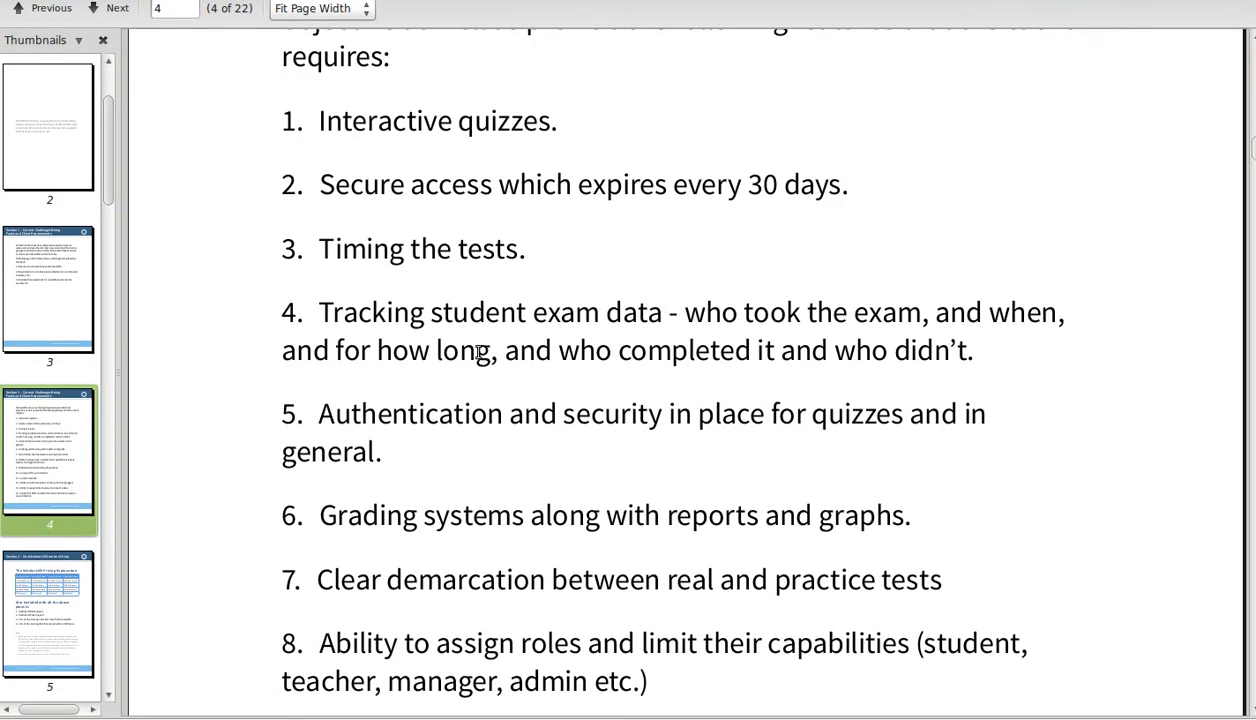
scroll(445, 278, "down", 3)
scroll(450, 276, "down", 7)
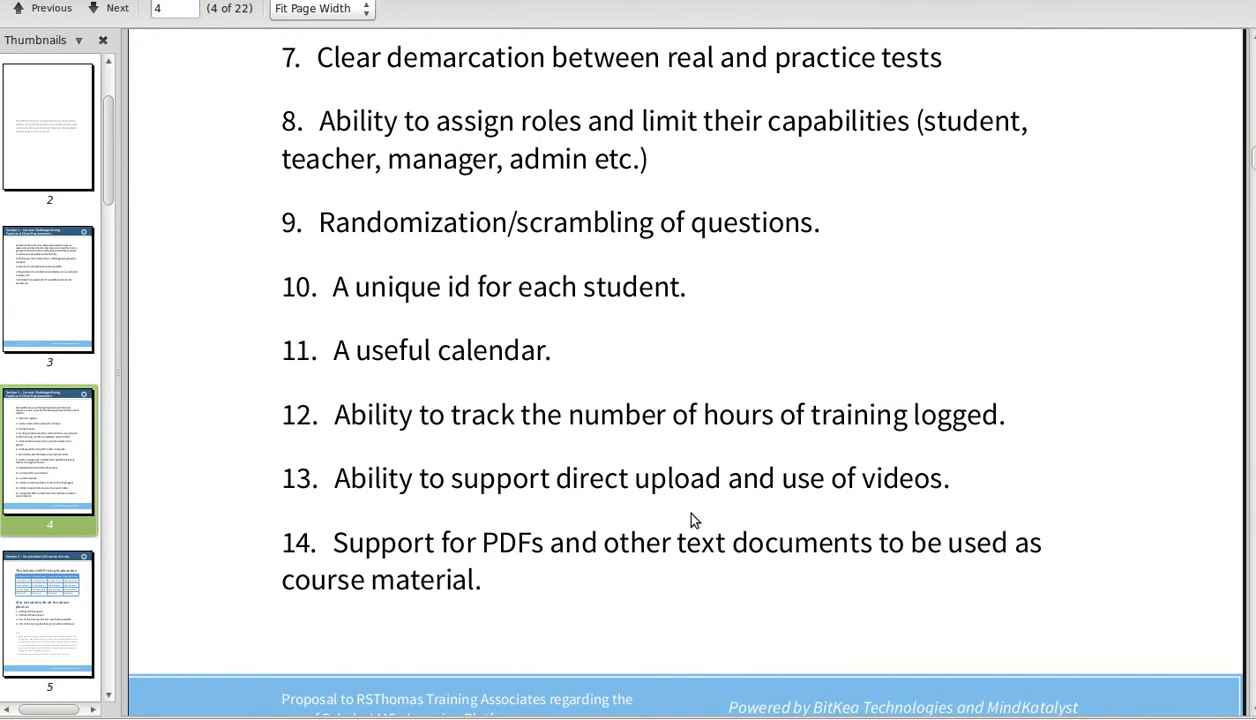
scroll(660, 500, "up", 2)
scroll(590, 322, "up", 1)
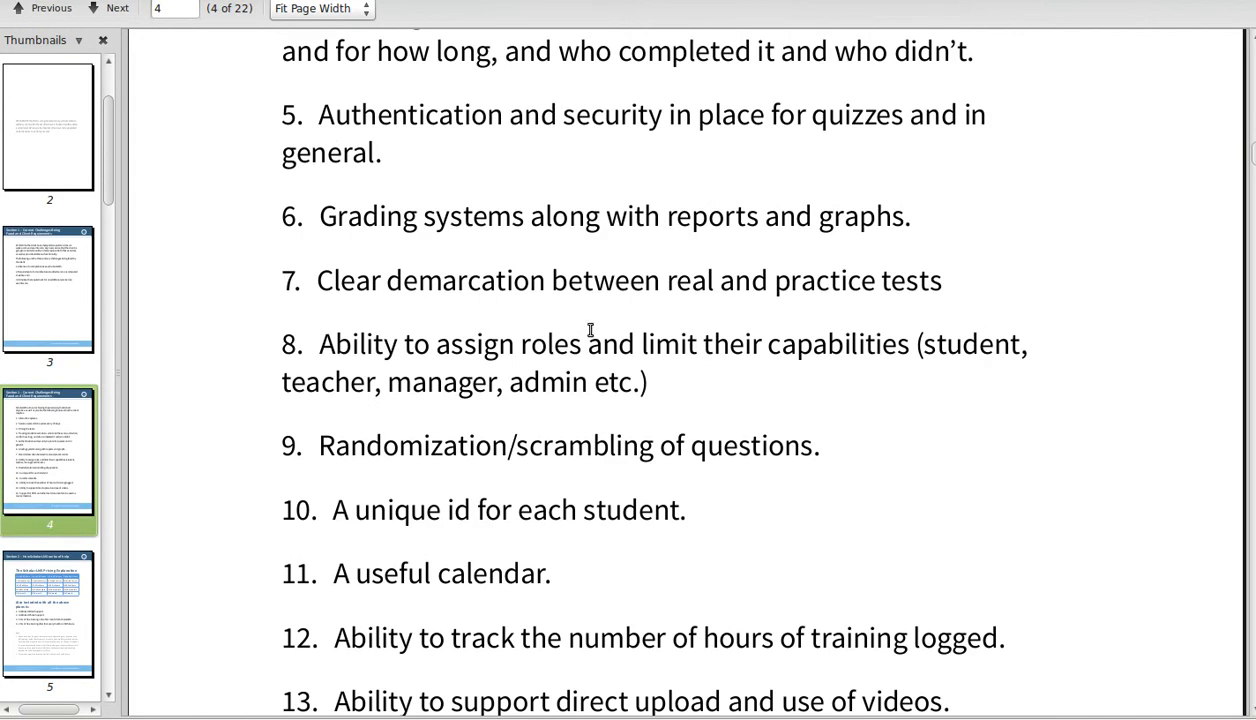
scroll(606, 341, "up", 1)
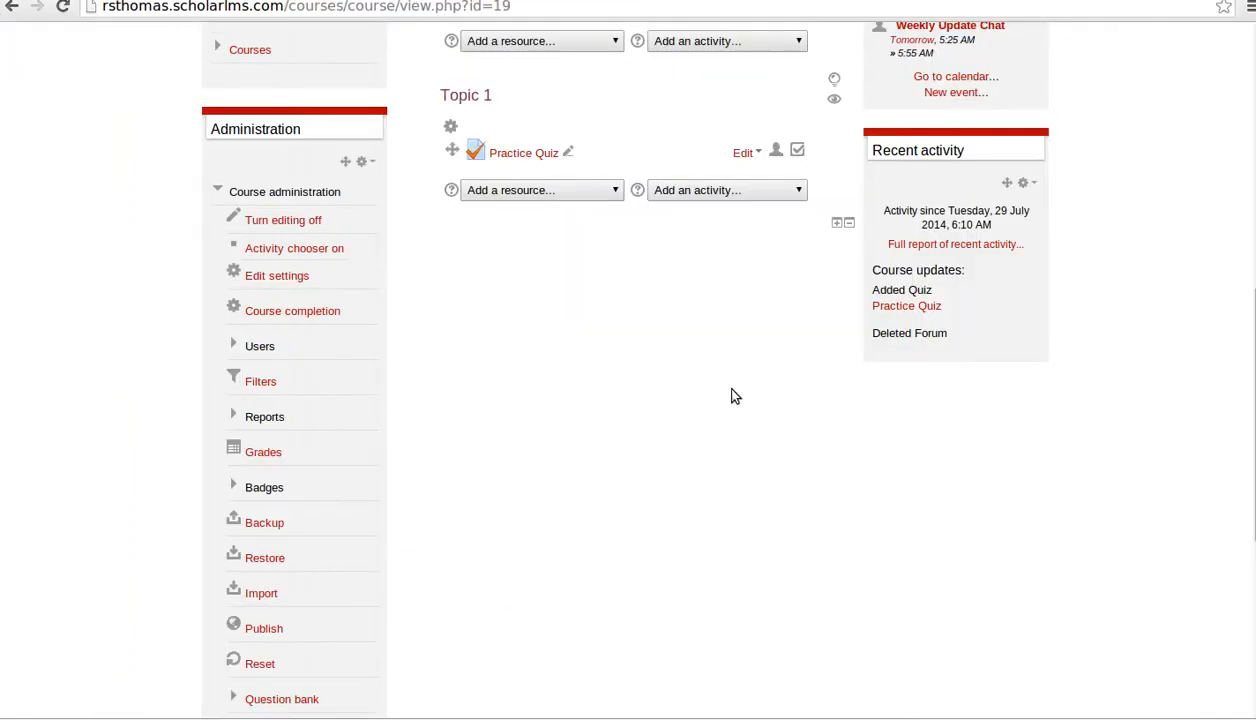
- Navigate via Course Library to the Microsoft Office 2007 eLearning Course and open MS Word 2007 quiz set1
scroll(420, 490, "up", 6)
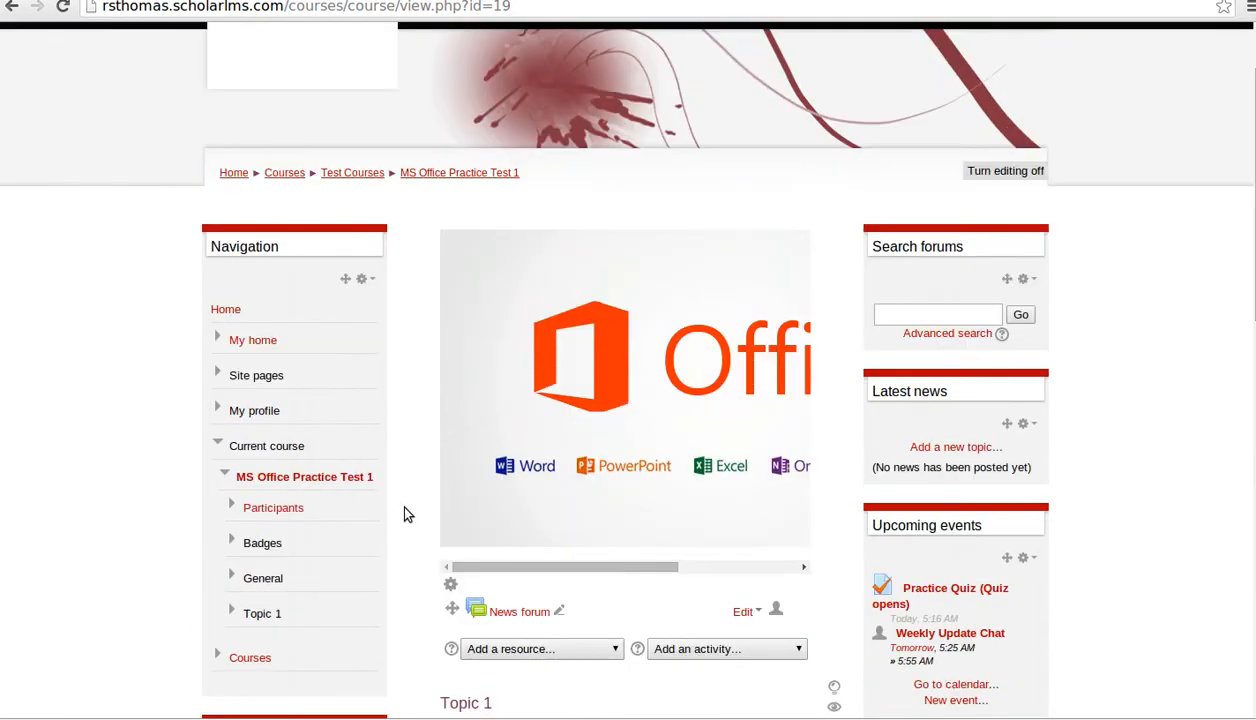
scroll(407, 514, "down", 1)
left_click(322, 430)
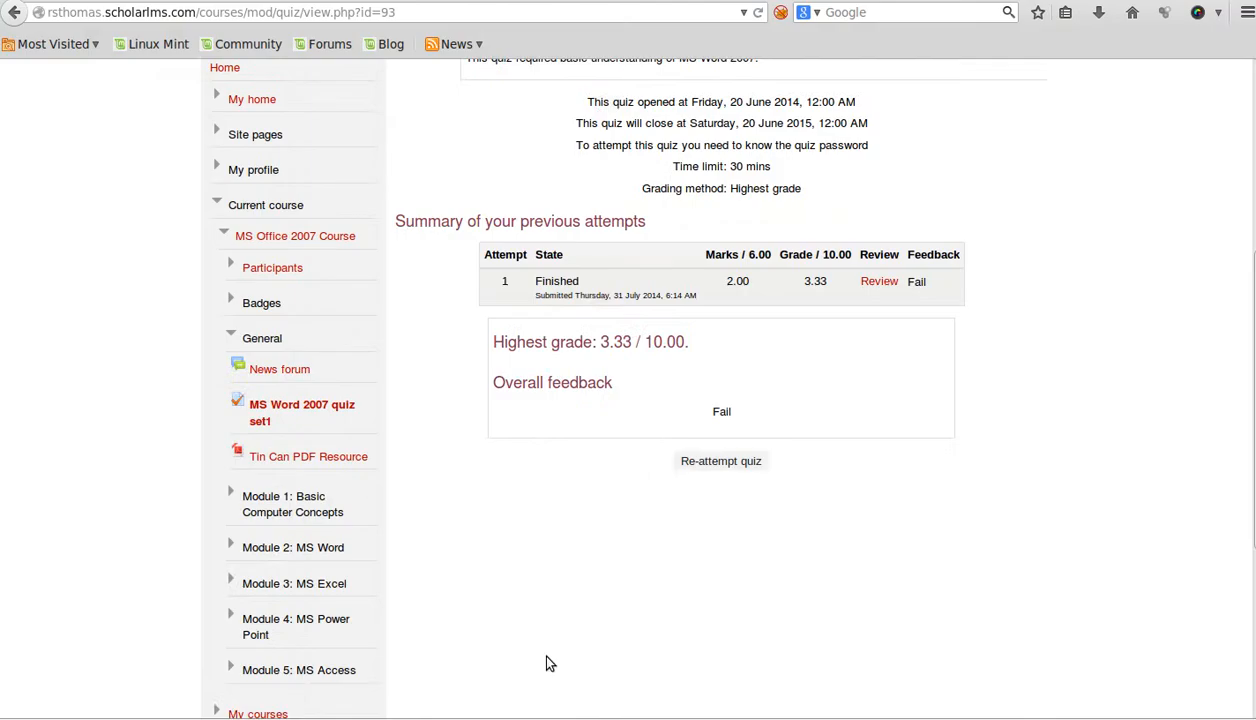
scroll(484, 485, "up", 5)
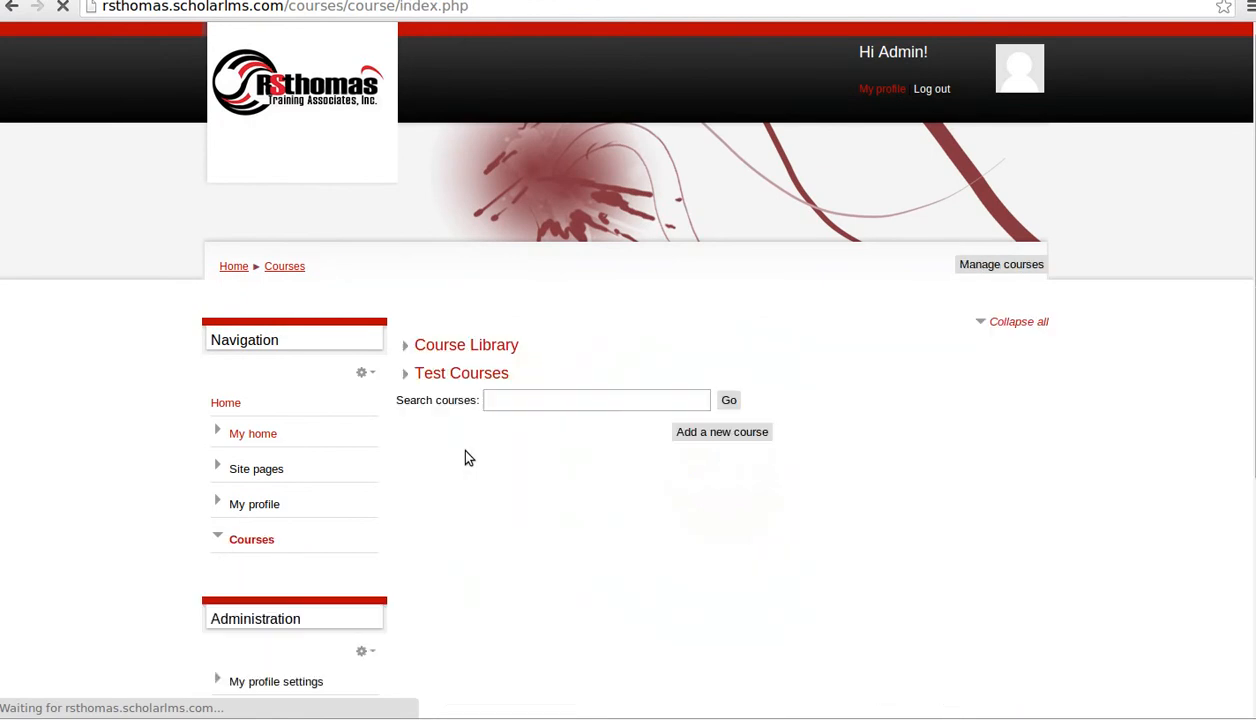
left_click(470, 348)
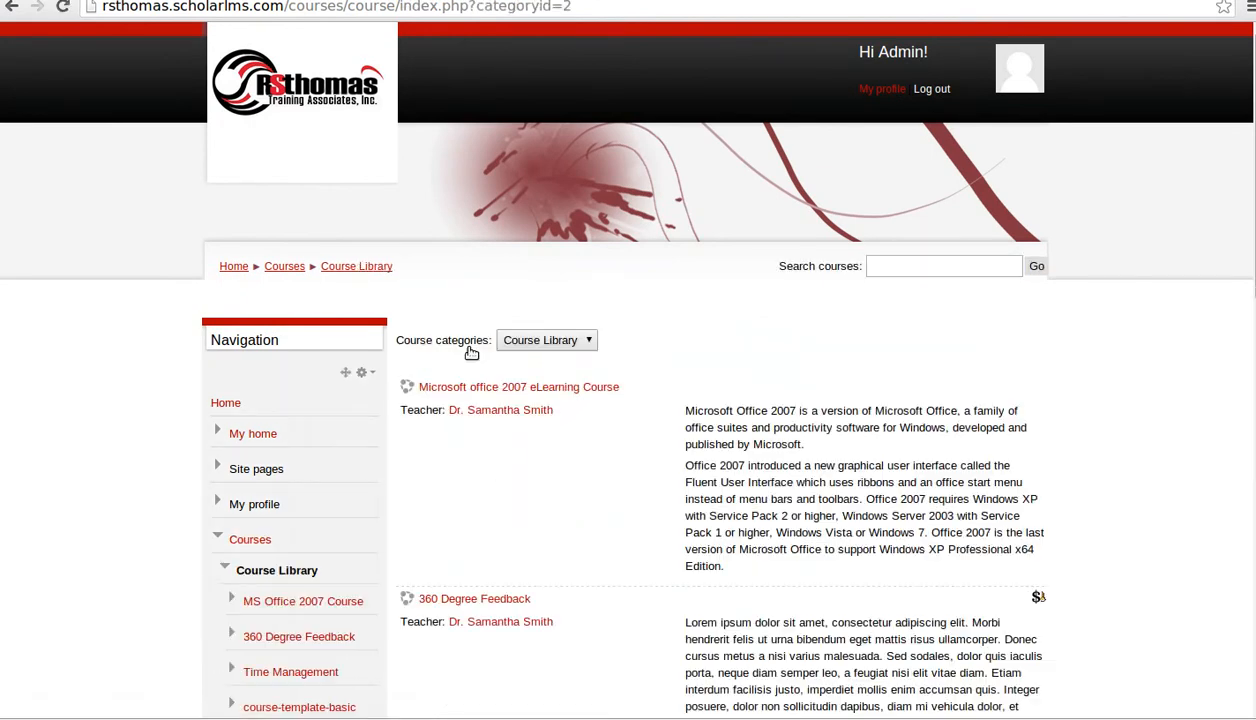
left_click(567, 389)
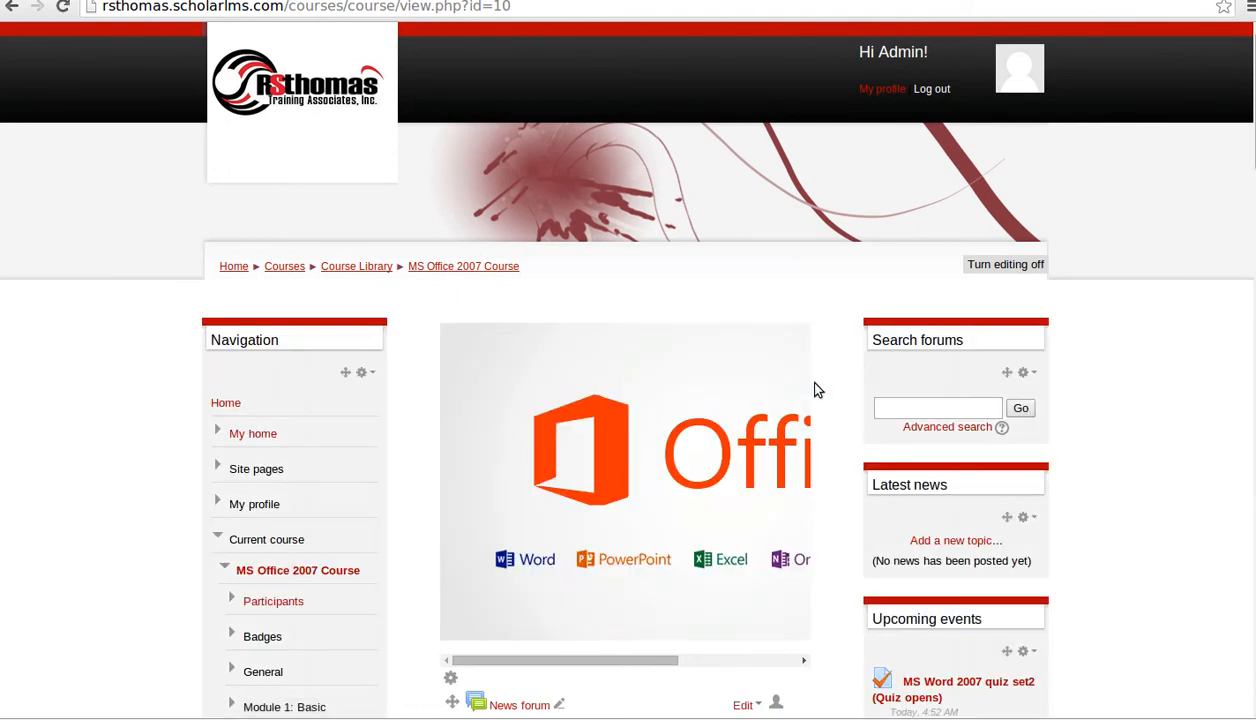
scroll(818, 443, "down", 5)
scroll(820, 488, "down", 1)
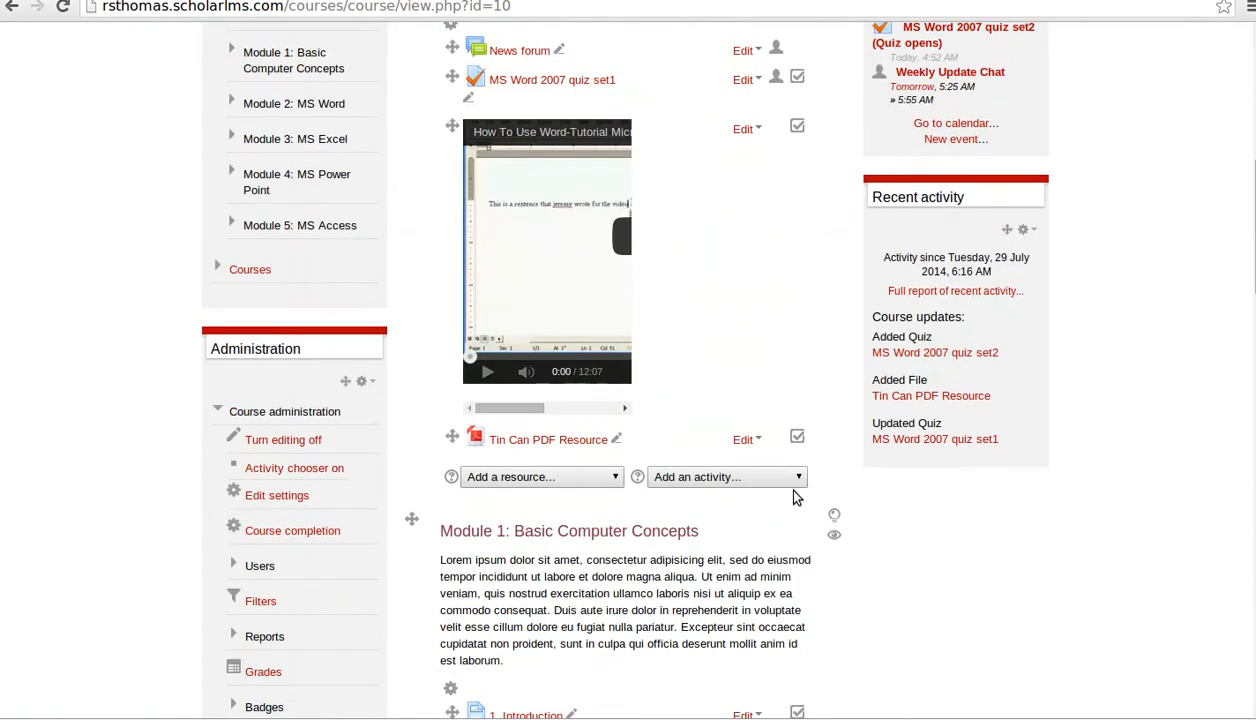
scroll(597, 397, "up", 1)
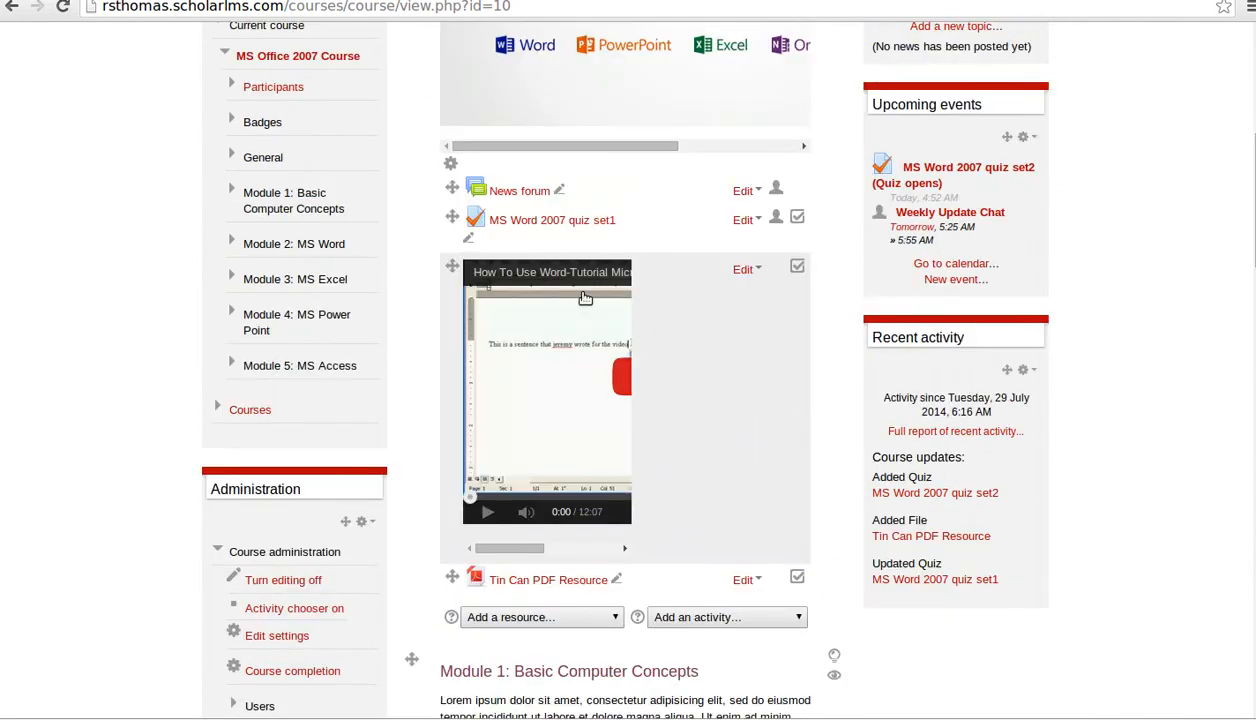
left_click(584, 228)
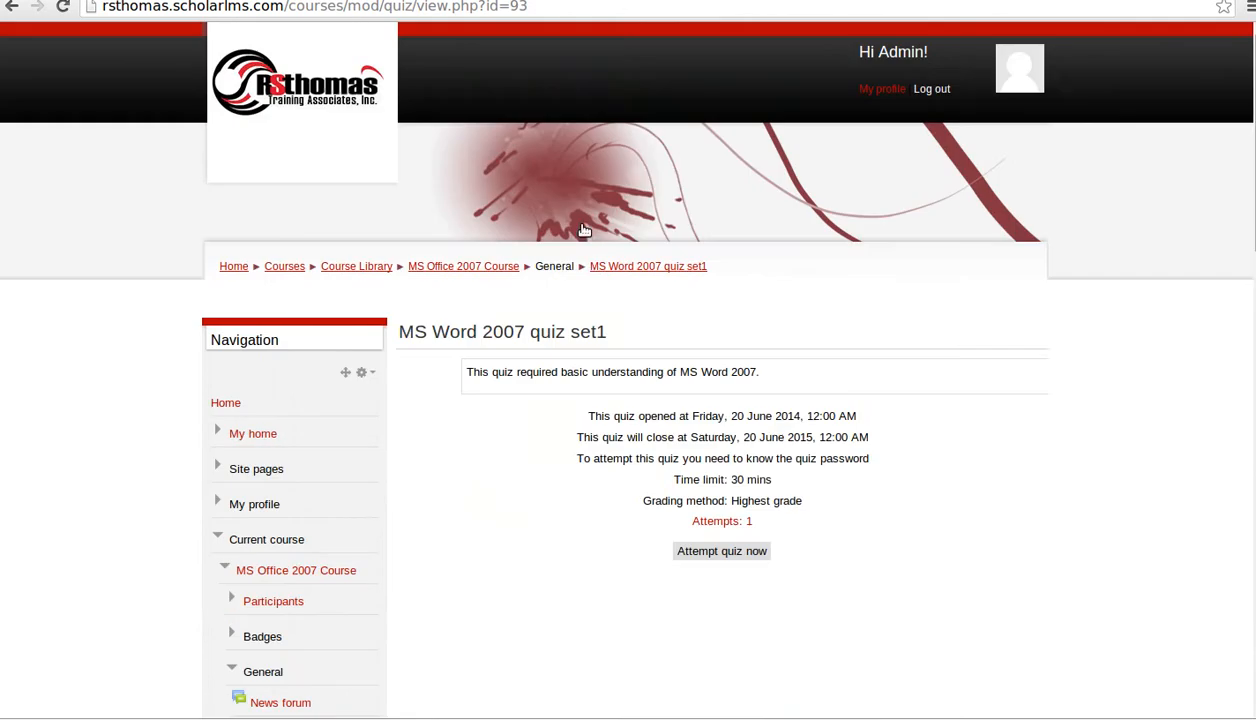
- Open the quiz's Attempts: 1 report showing the finished attempt at 3.33/10
scroll(653, 473, "down", 1)
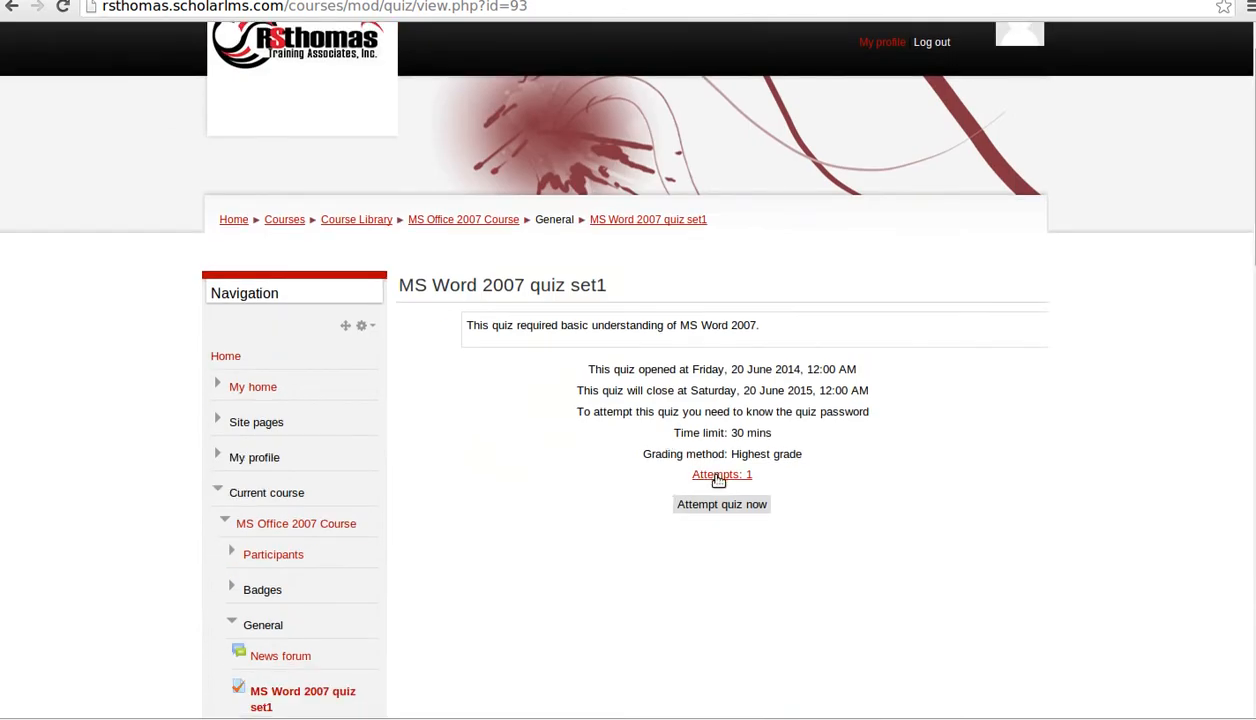
left_click(716, 477)
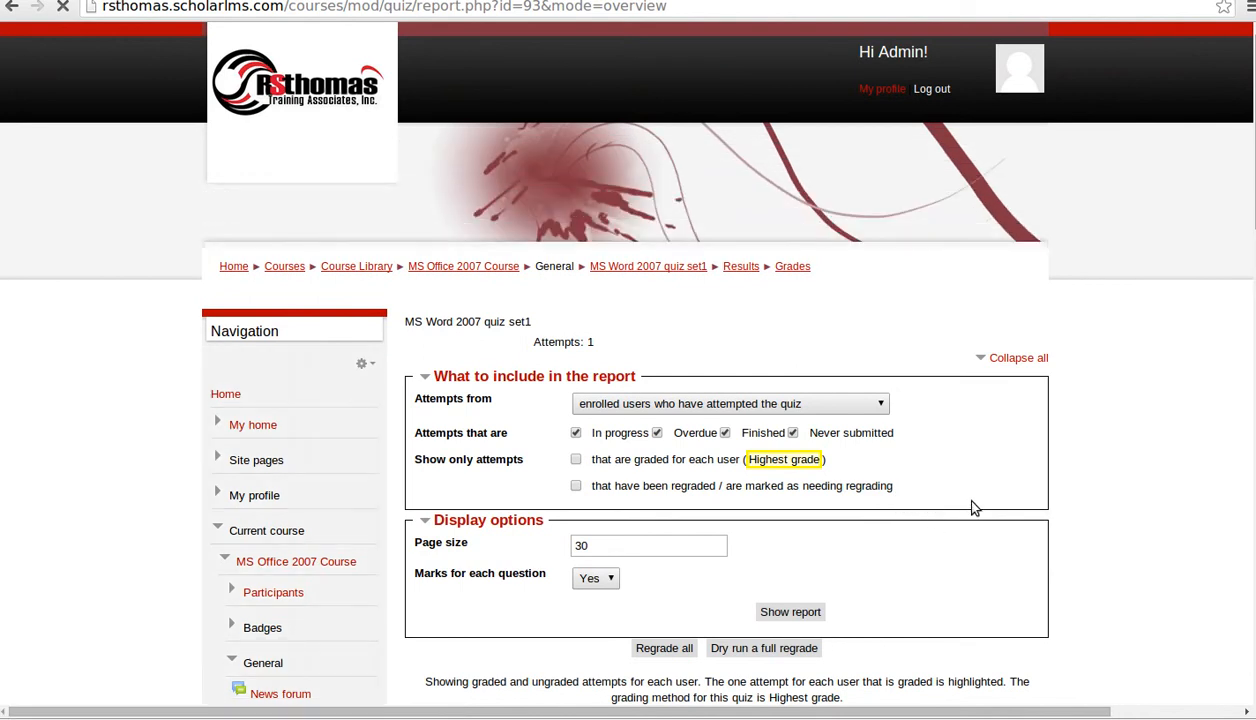
scroll(967, 510, "down", 5)
scroll(826, 563, "down", 6)
scroll(830, 552, "up", 8)
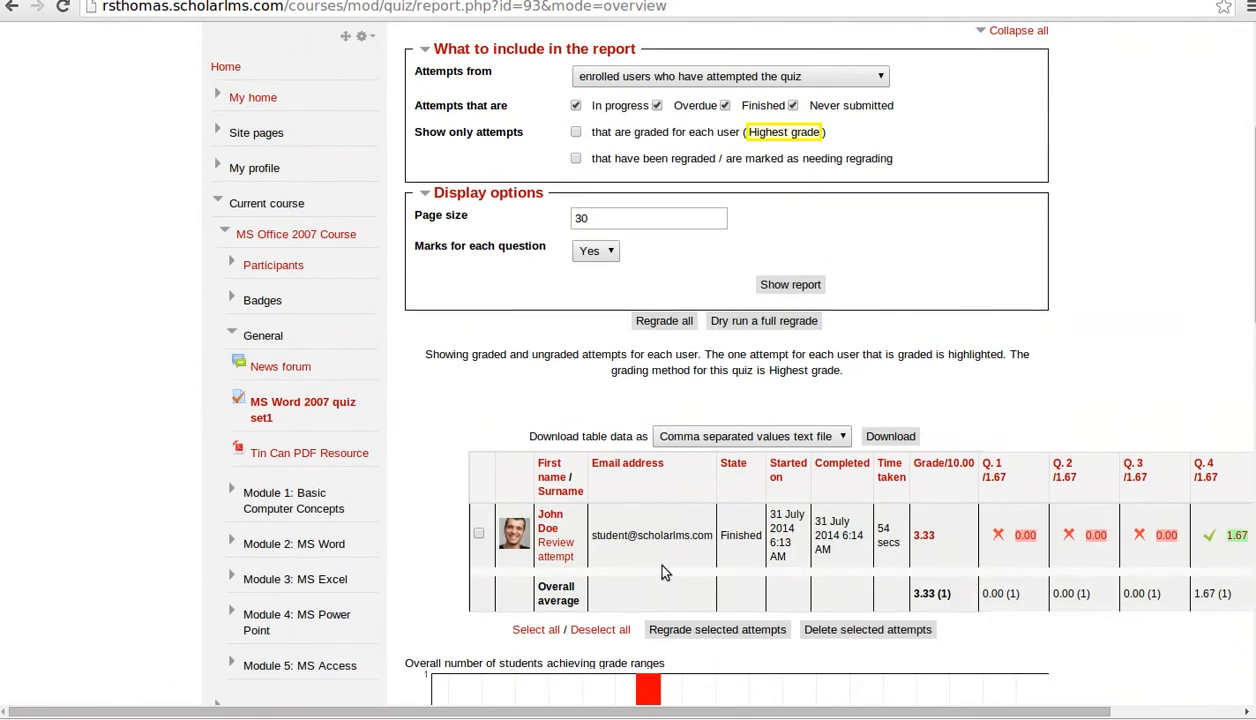
scroll(690, 500, "up", 4)
scroll(807, 328, "down", 6)
scroll(678, 592, "down", 3)
scroll(645, 606, "down", 2)
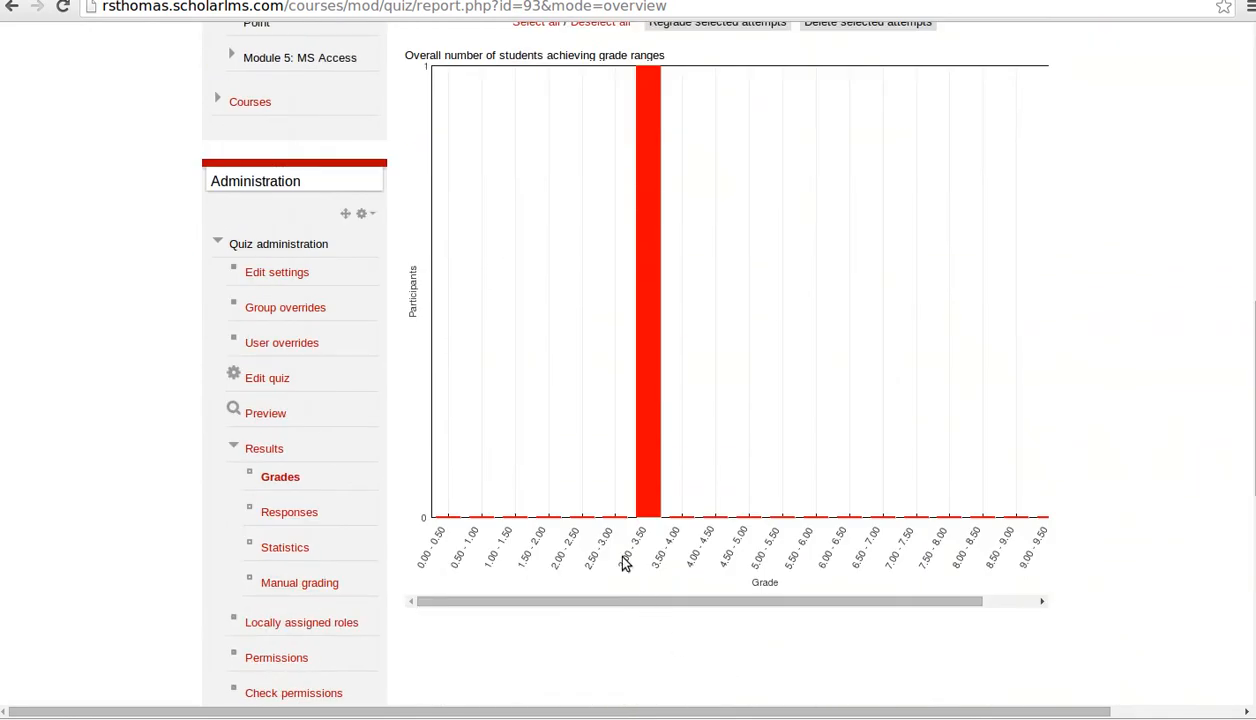
- Examine the report's per-question marks and grade-range chart
left_click_drag(754, 603, 673, 585)
scroll(1062, 521, "up", 4)
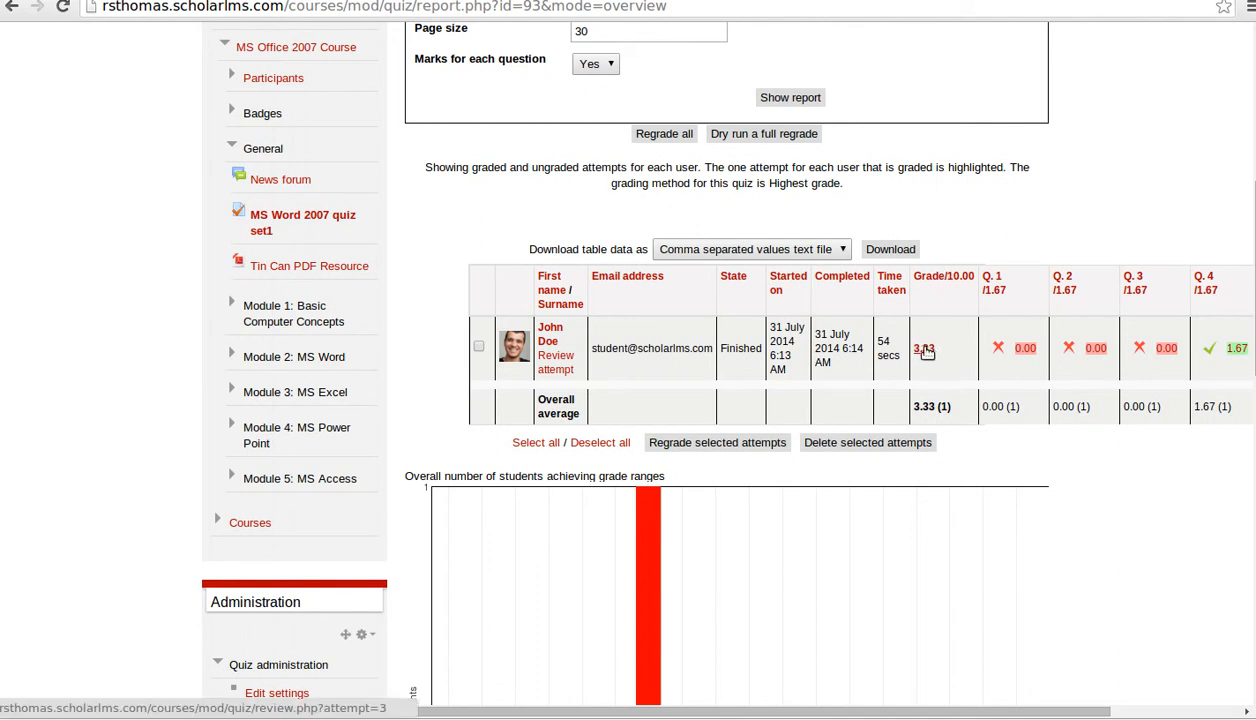
left_click_drag(877, 710, 1104, 714)
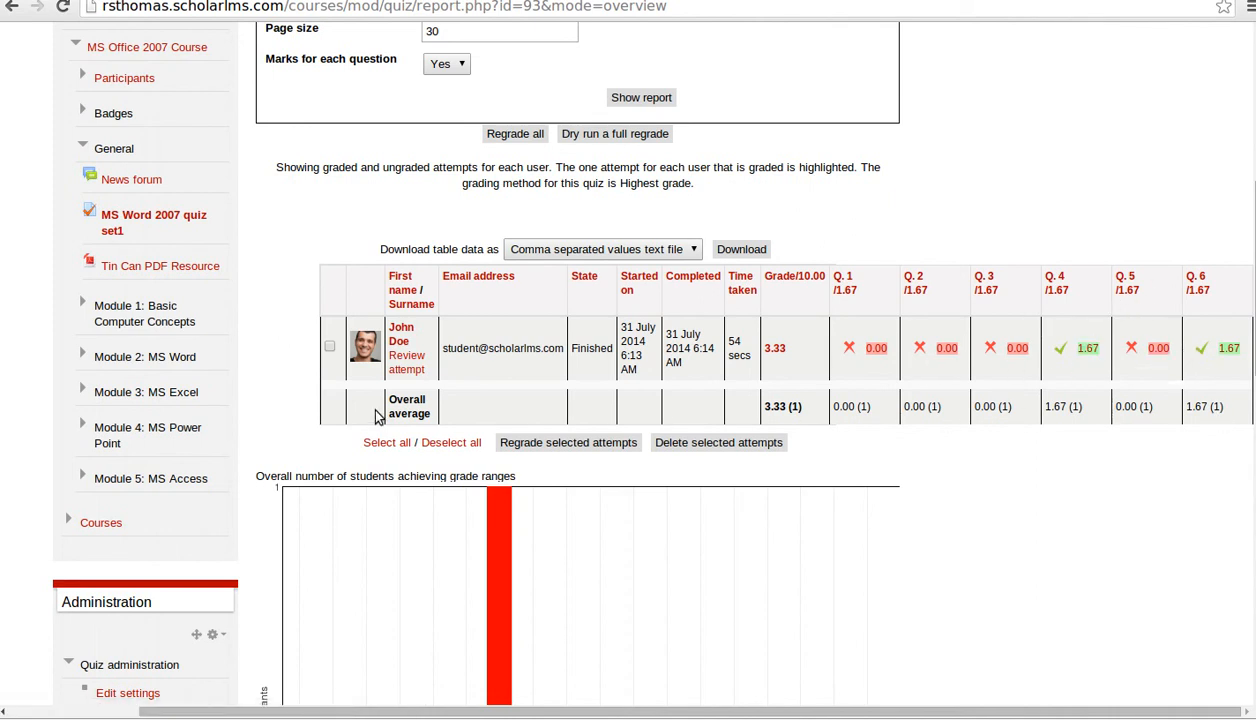
scroll(1143, 511, "down", 3)
scroll(1143, 511, "down", 5)
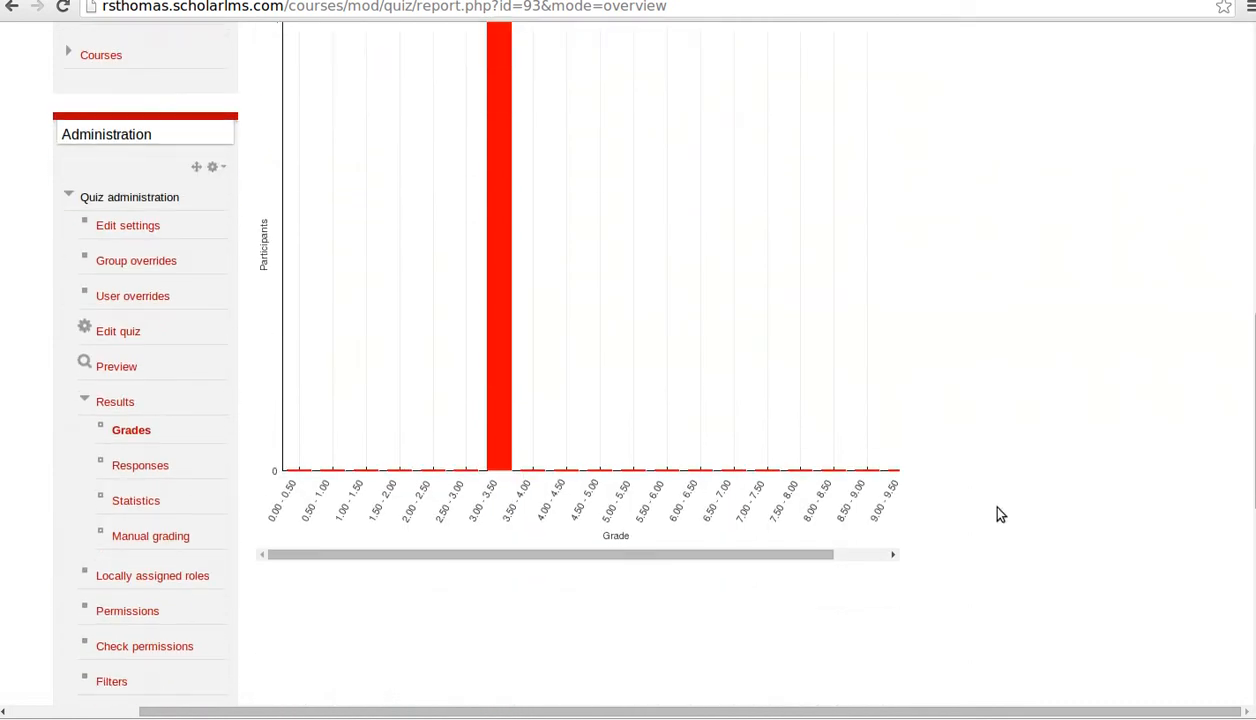
scroll(1005, 493, "up", 1)
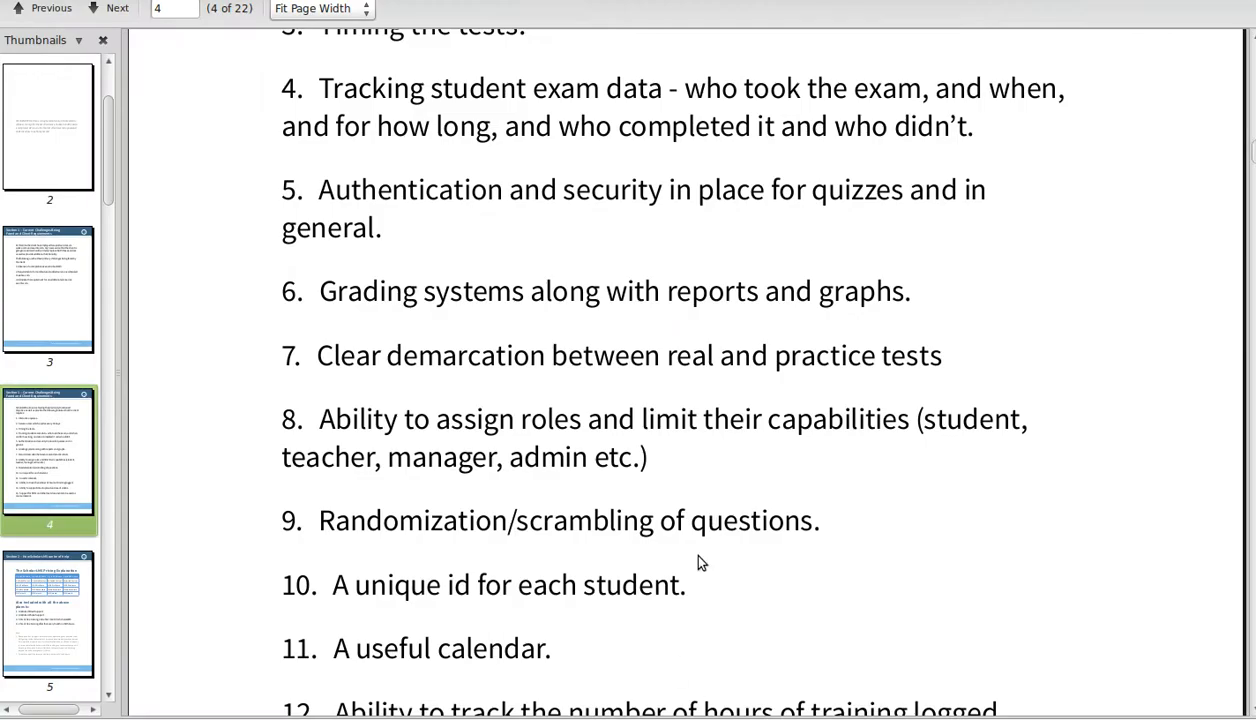
scroll(531, 392, "up", 4)
scroll(531, 393, "down", 3)
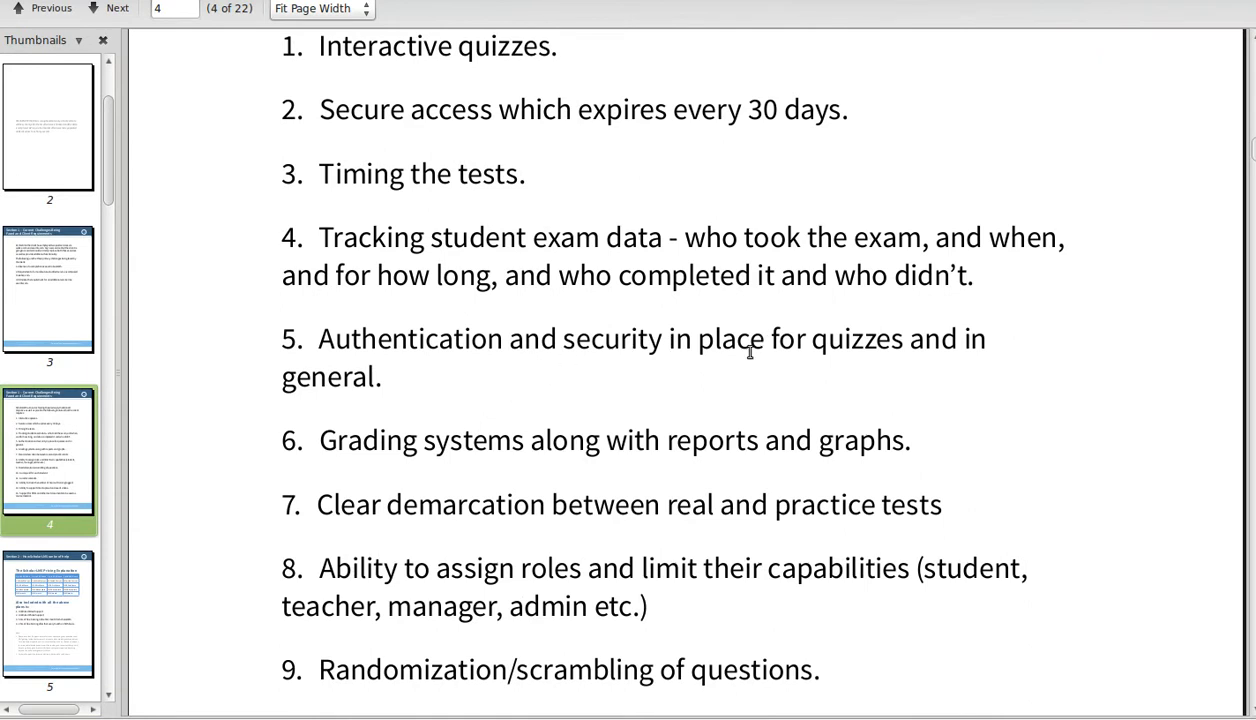
scroll(622, 420, "down", 3)
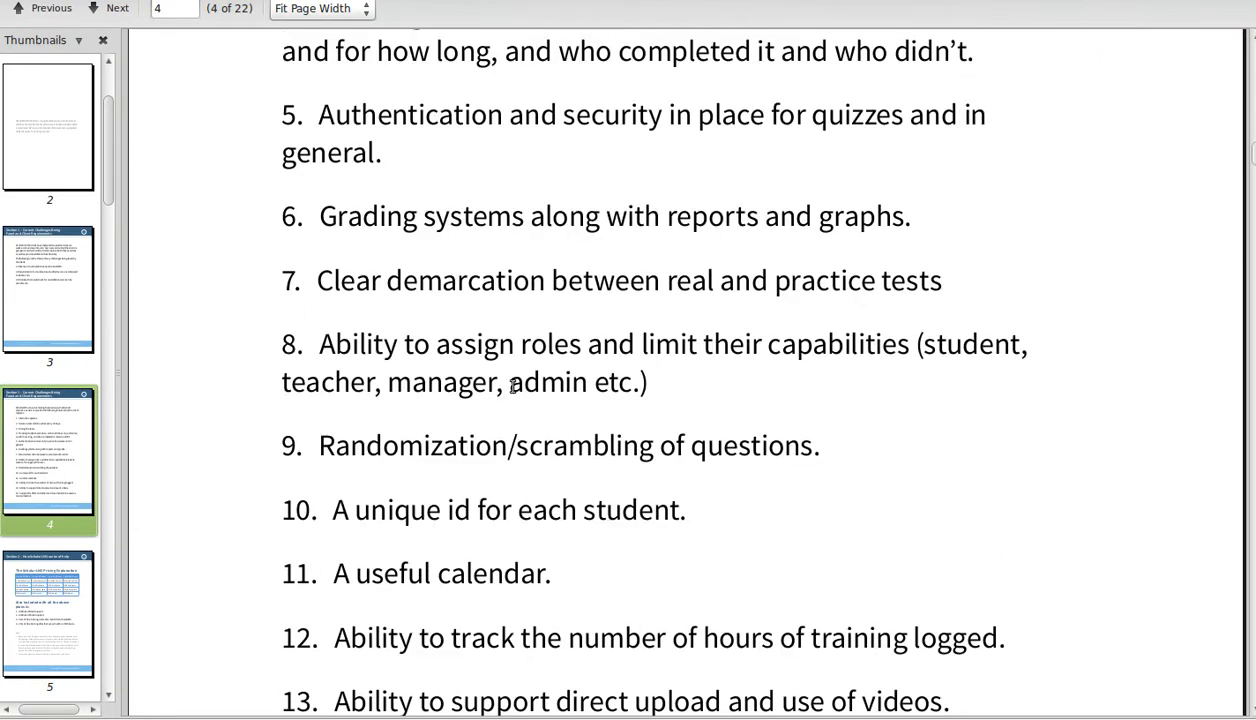
scroll(403, 364, "down", 1)
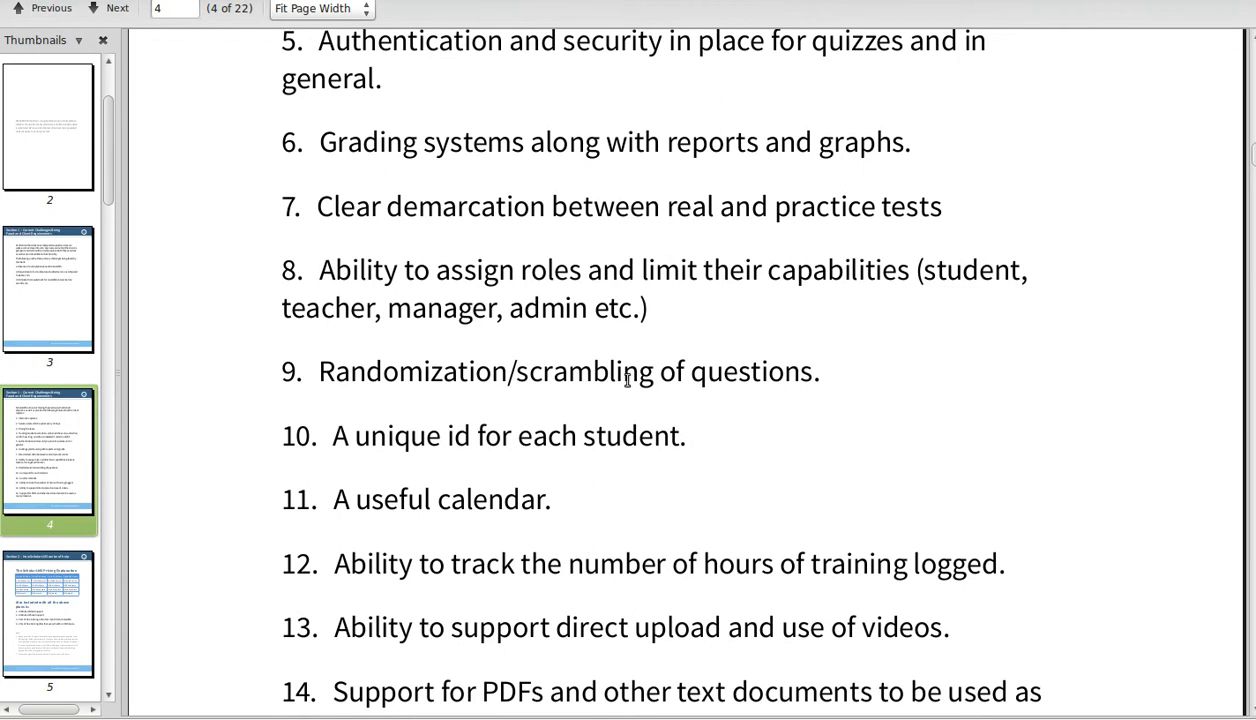
scroll(512, 372, "down", 2)
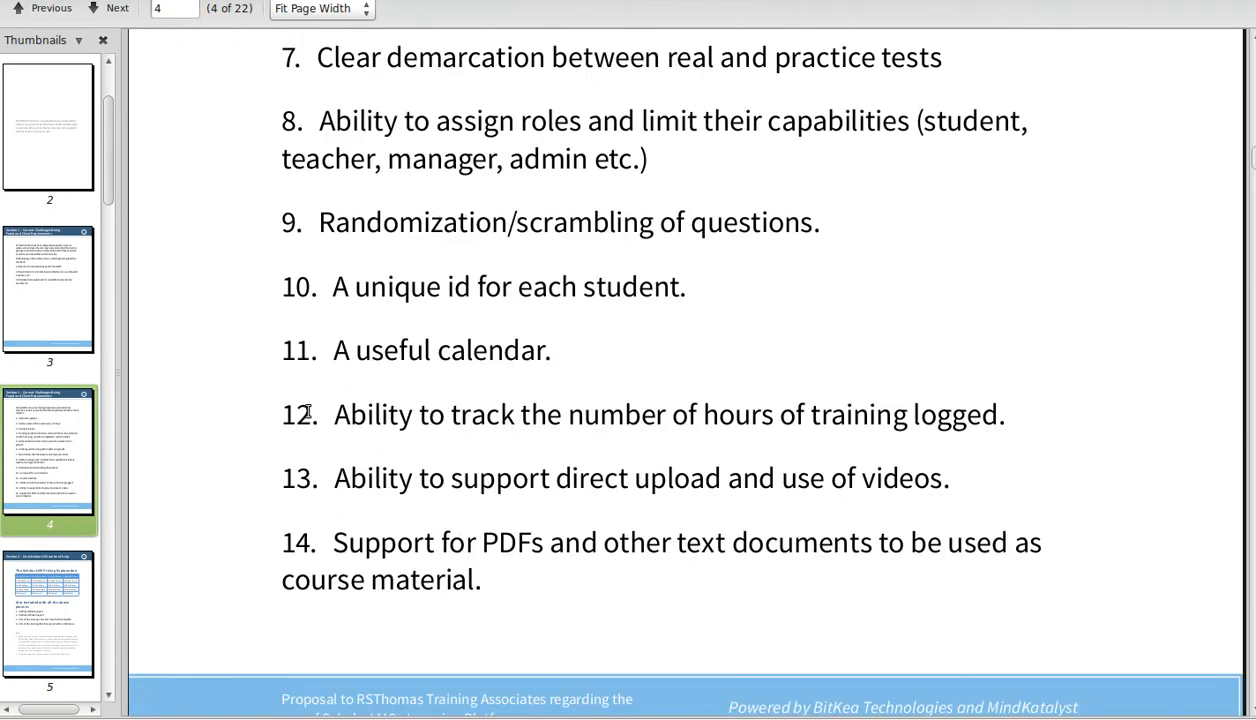
scroll(572, 435, "down", 2)
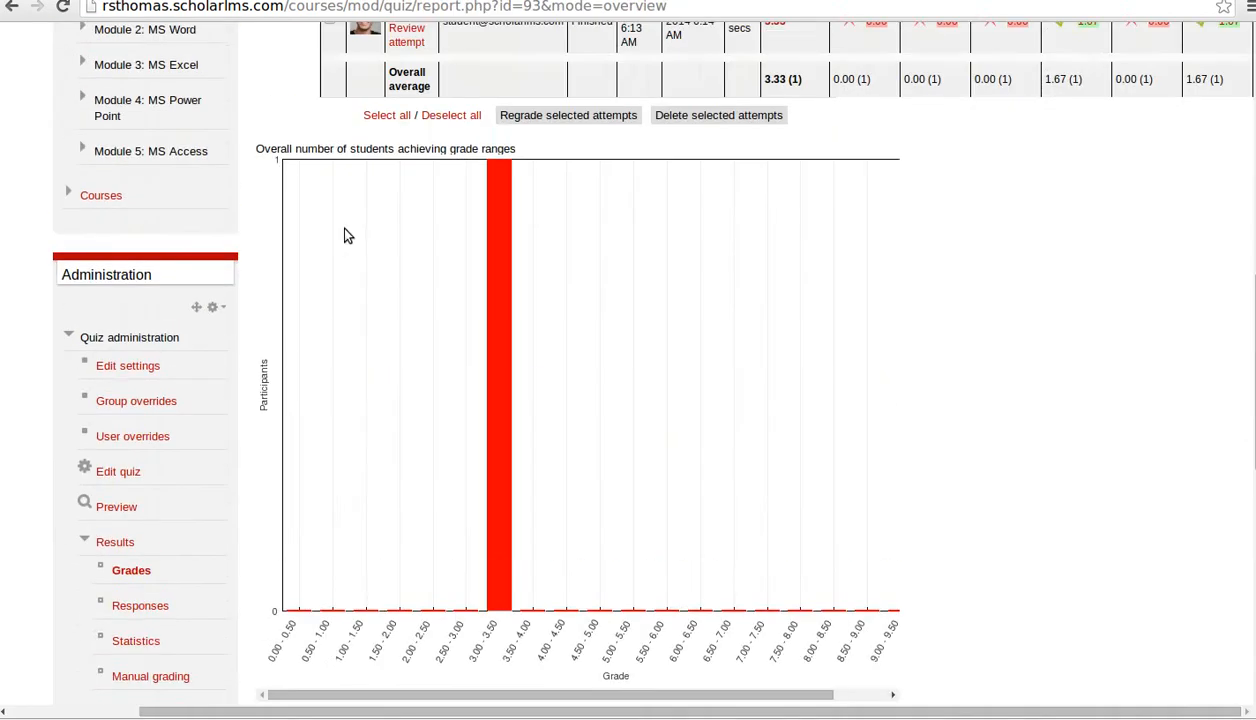
- Return to the MS Office 2007 Course page and preview Module 1's 'Add a resource...' types without adding one
scroll(344, 235, "up", 6)
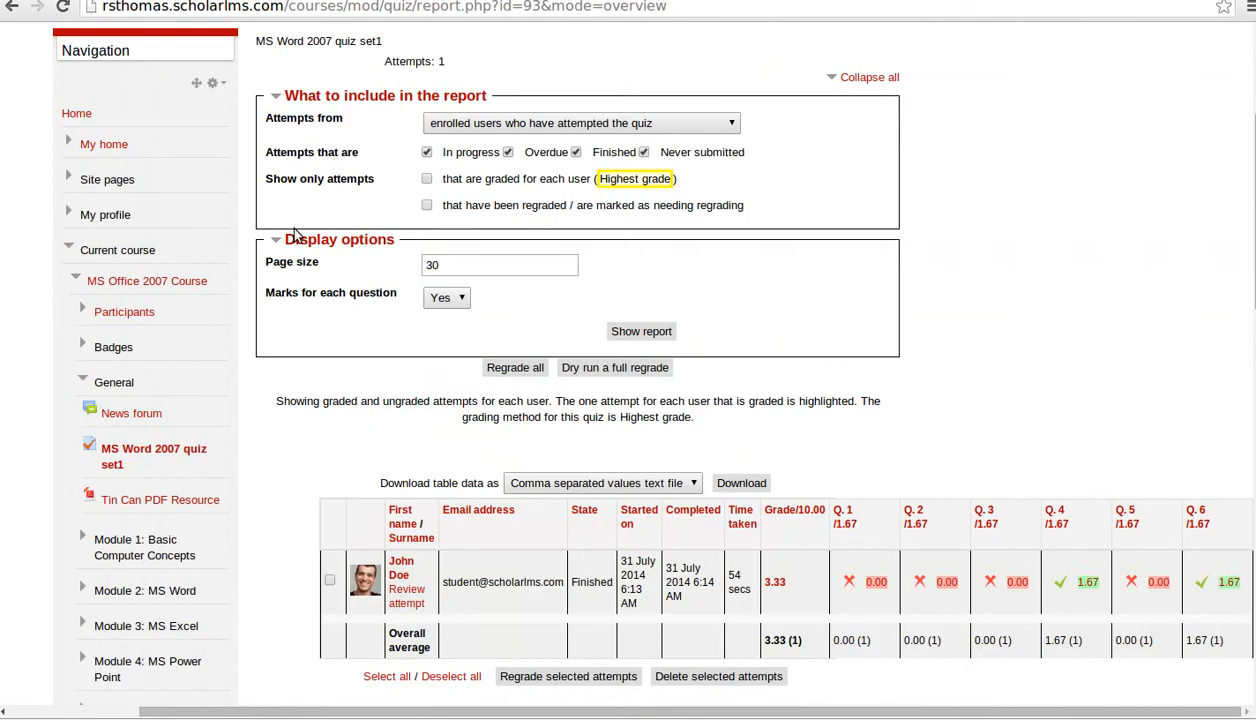
left_click(138, 283)
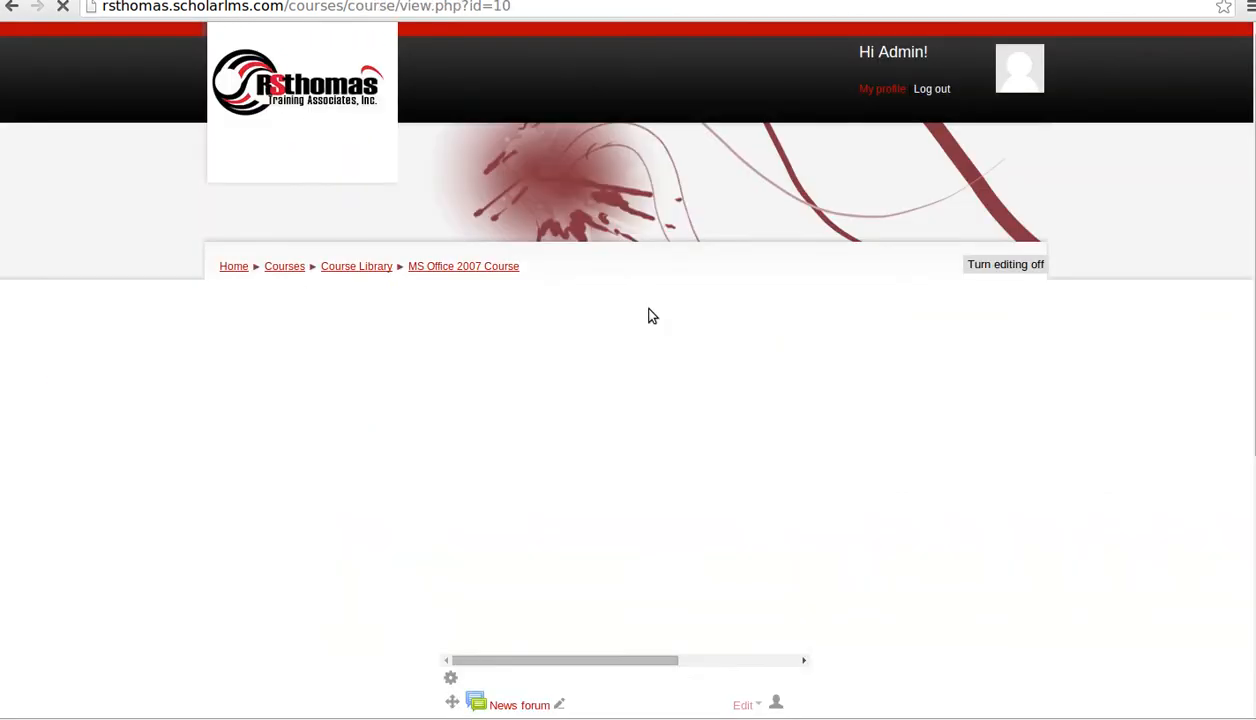
scroll(718, 421, "down", 4)
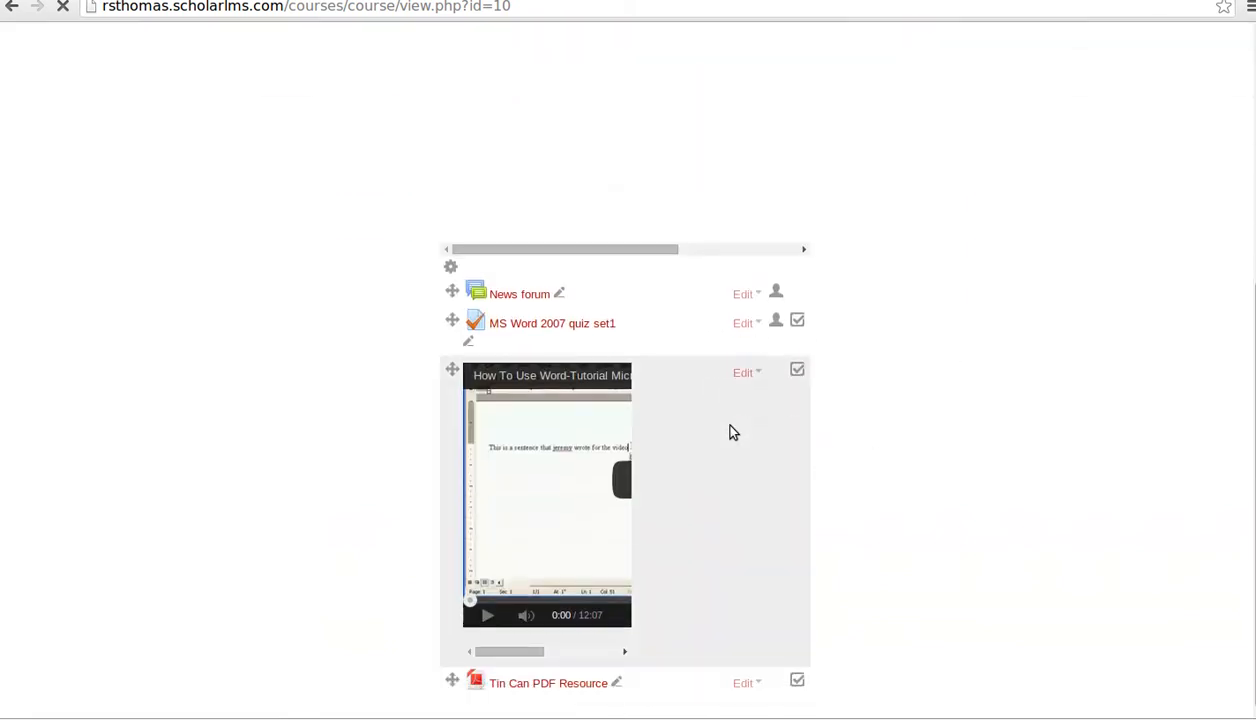
scroll(832, 442, "down", 10)
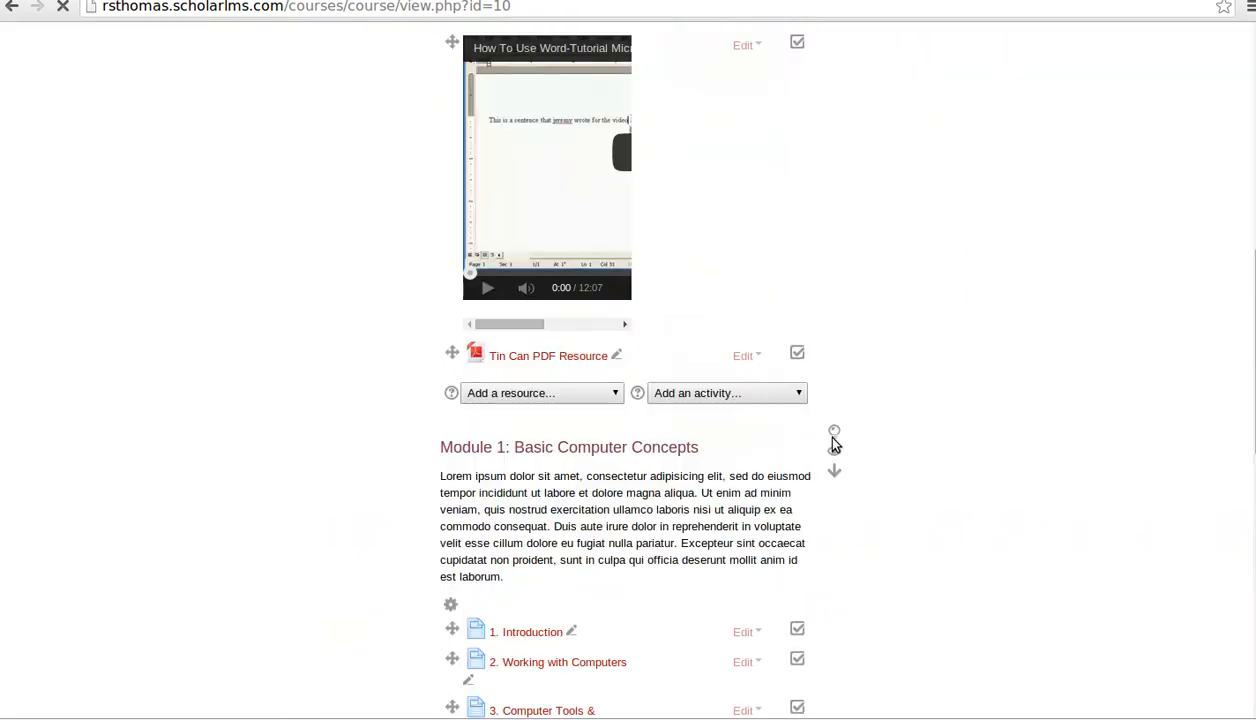
left_click(540, 471)
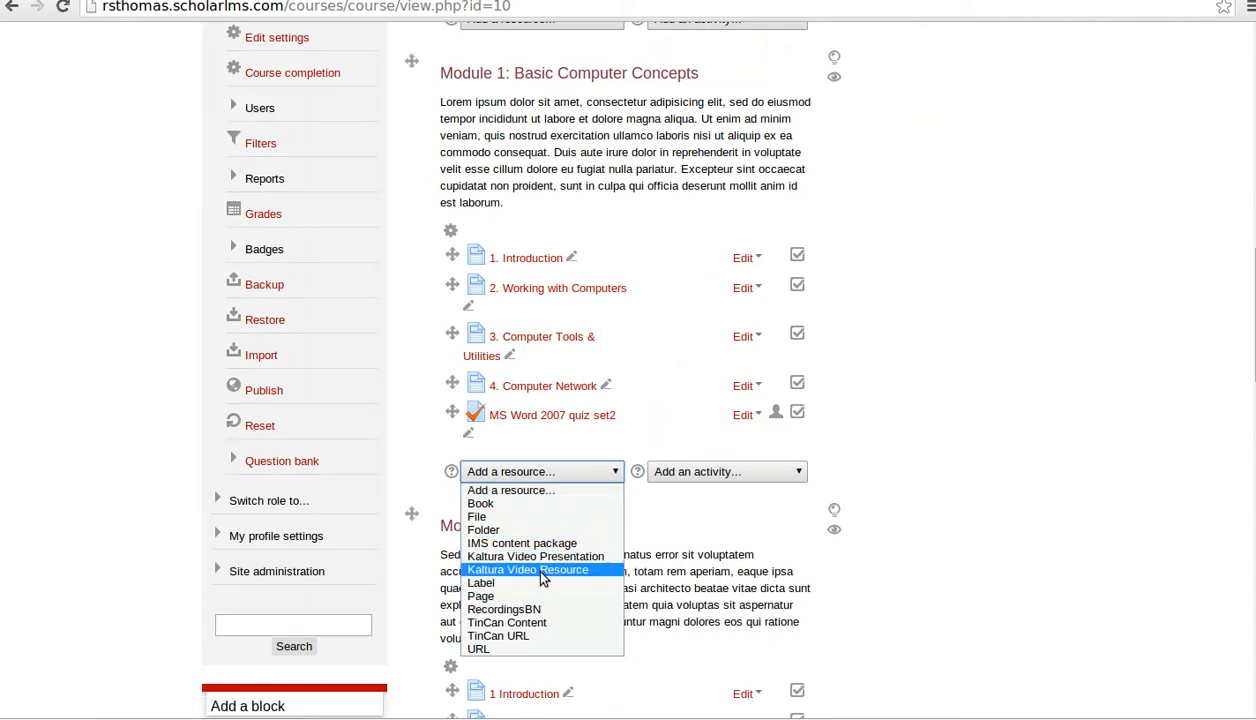
left_click(890, 624)
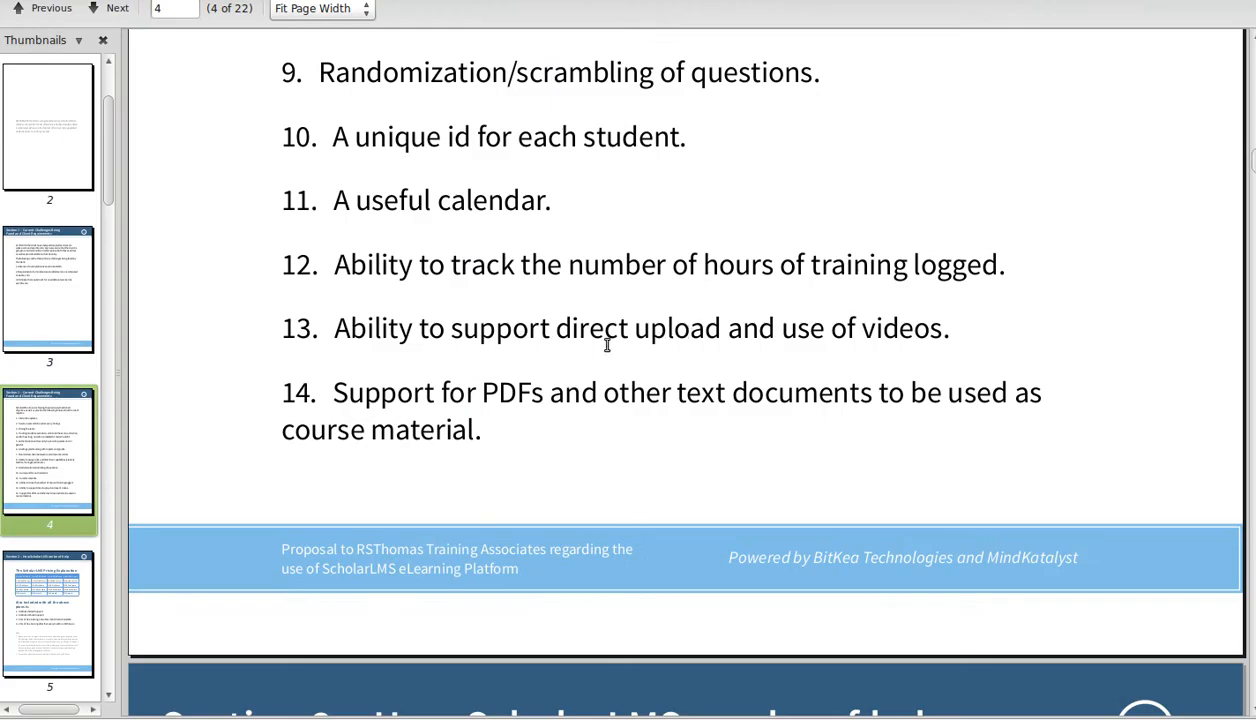
- Glance at the six-topic note in gedit, then bring the proposal PDF to page 3 of 22
scroll(630, 396, "down", 3)
scroll(641, 400, "up", 12)
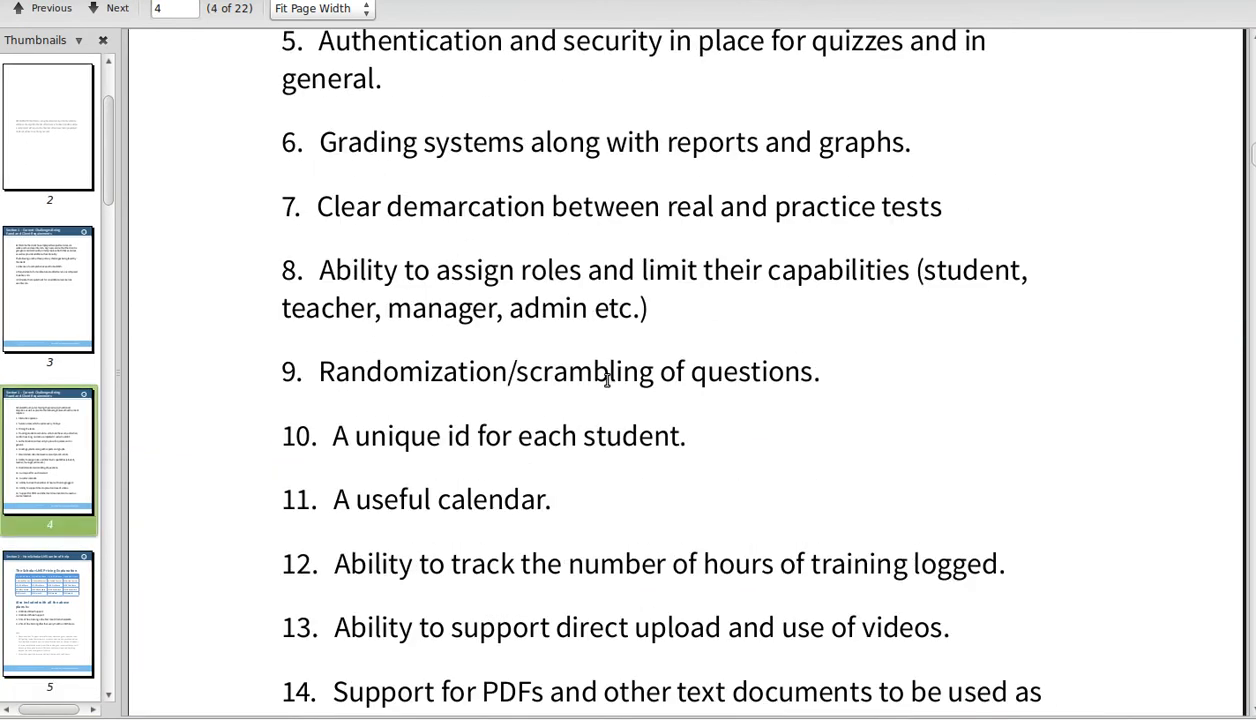
scroll(610, 400, "up", 5)
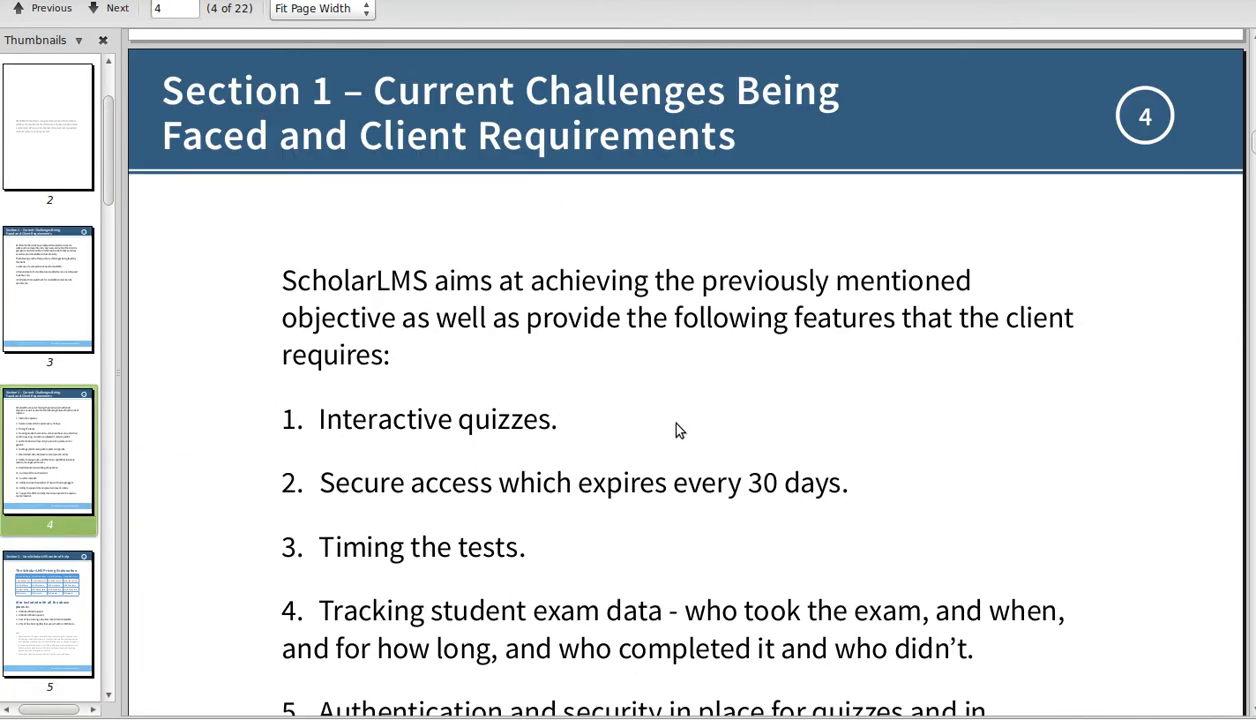
scroll(684, 439, "down", 2)
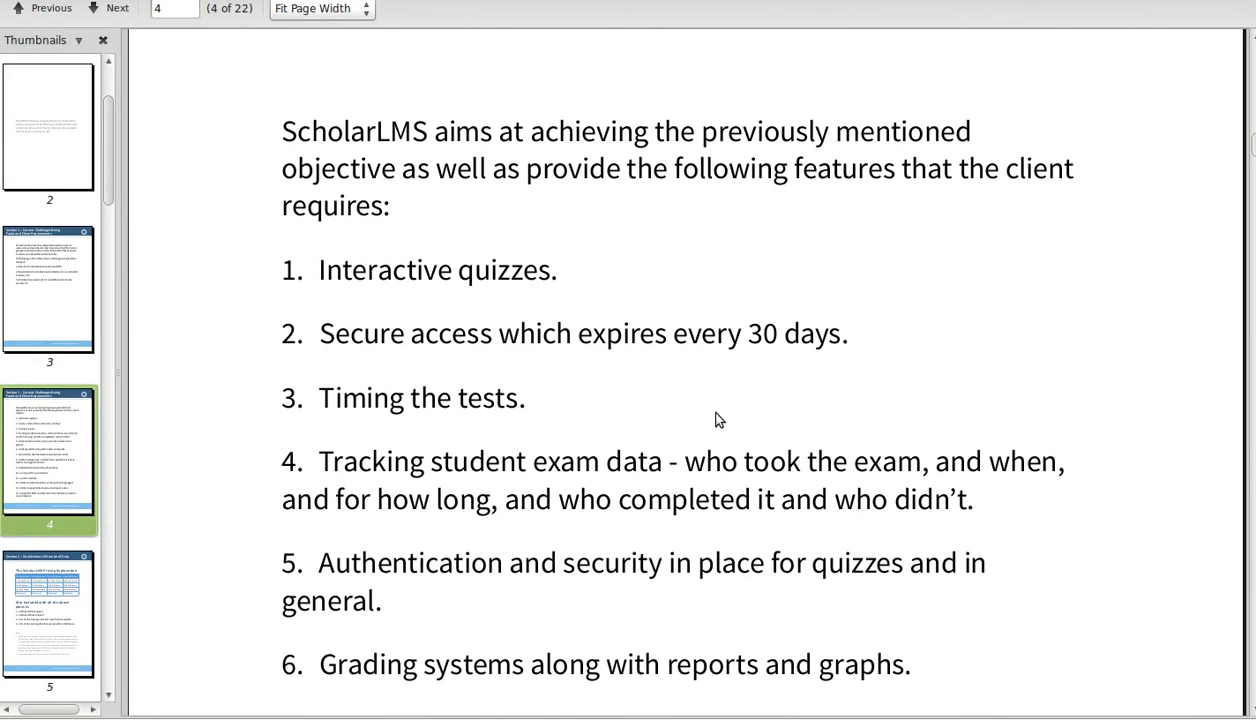
key("alt+Tab")
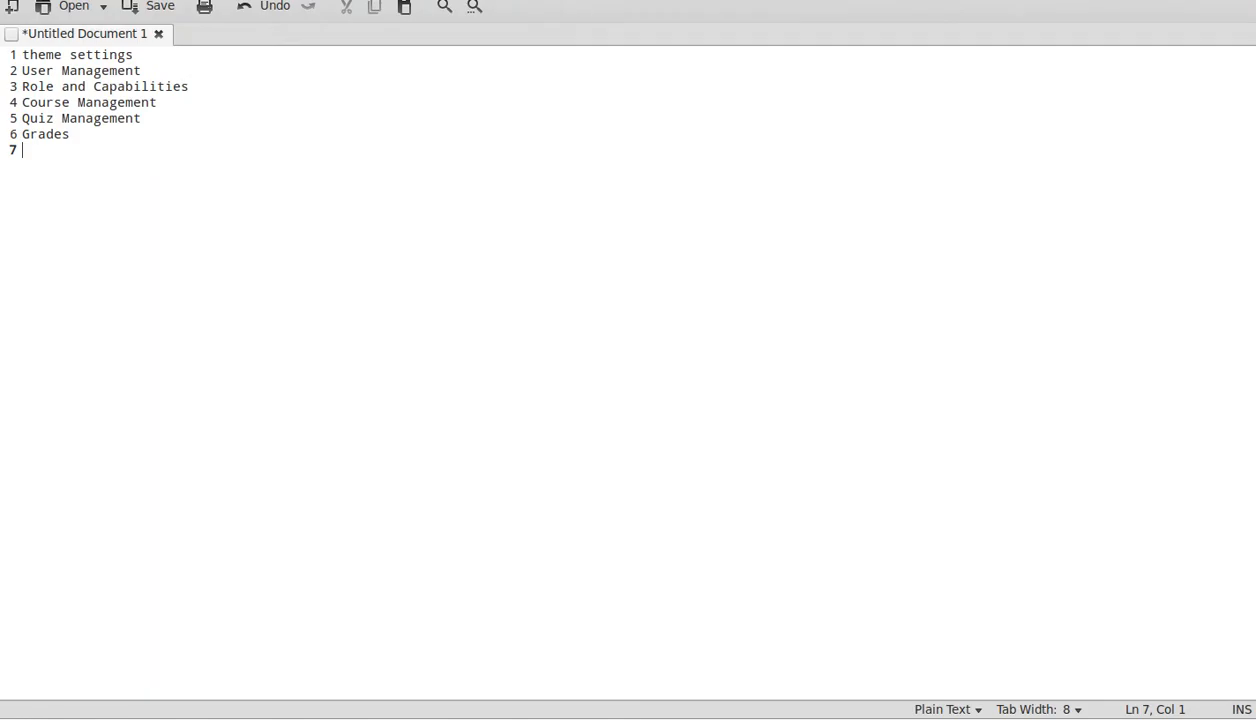
key("alt+Tab")
scroll(522, 524, "up", 10)
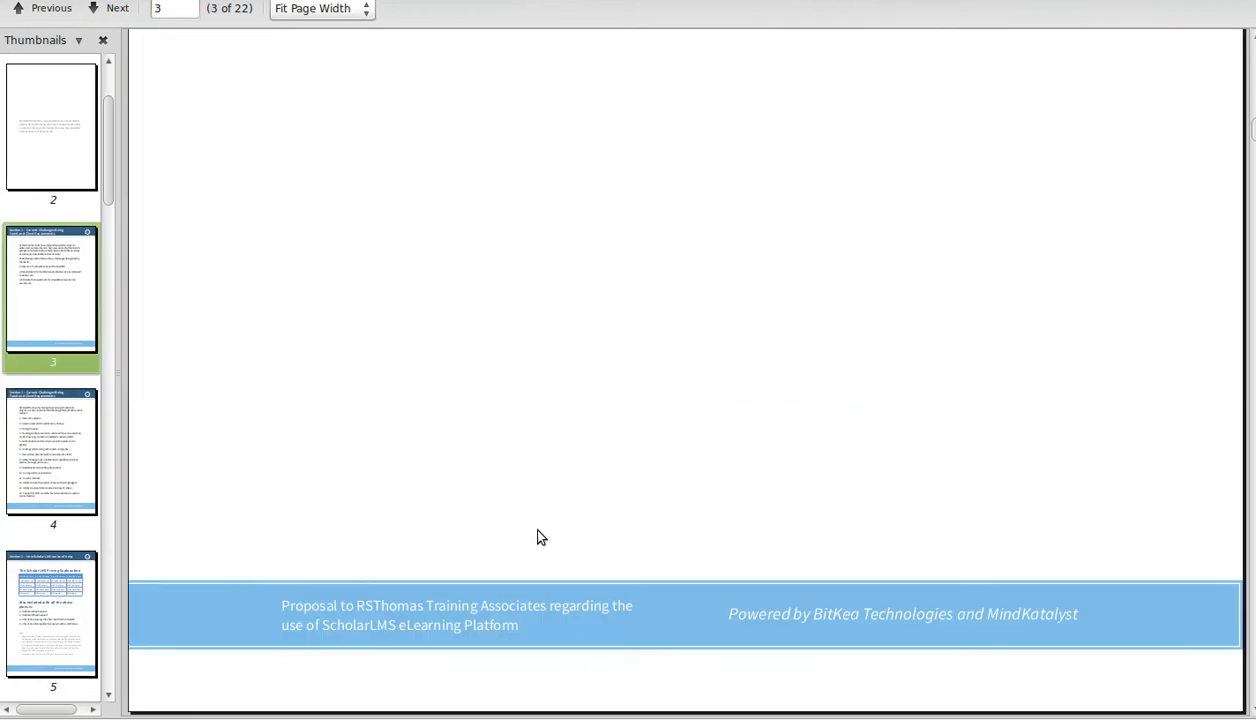
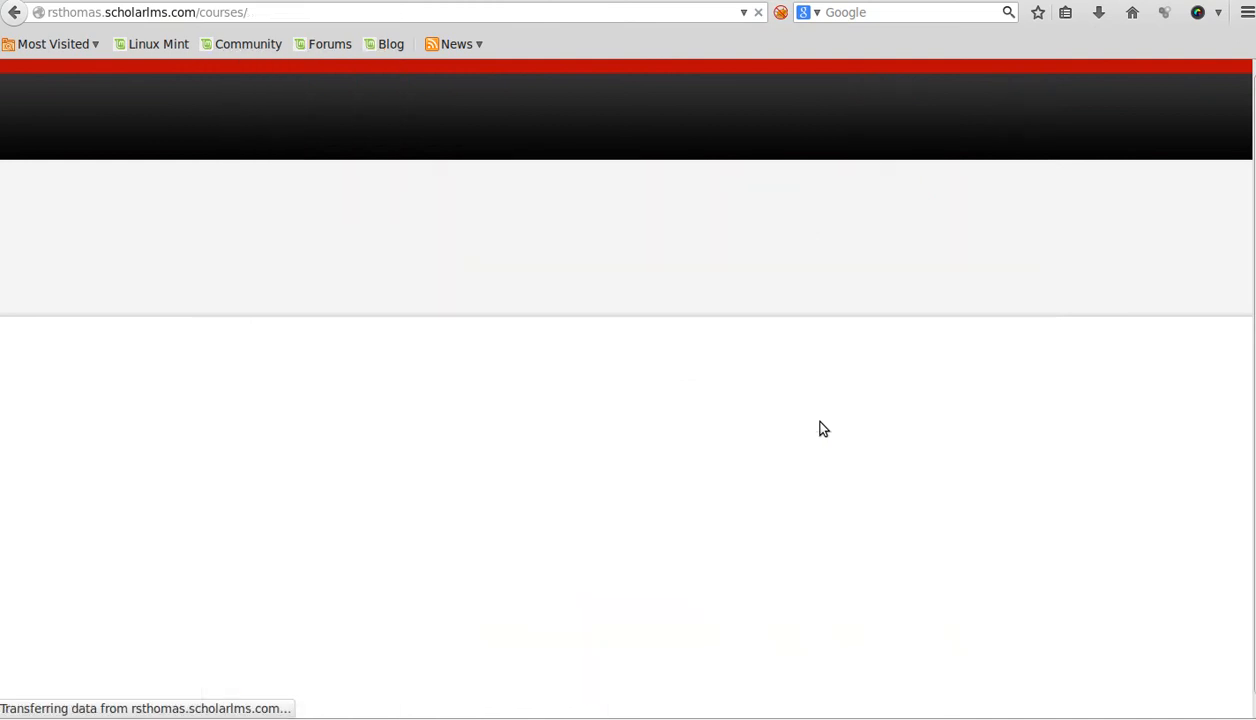
scroll(724, 531, "down", 6)
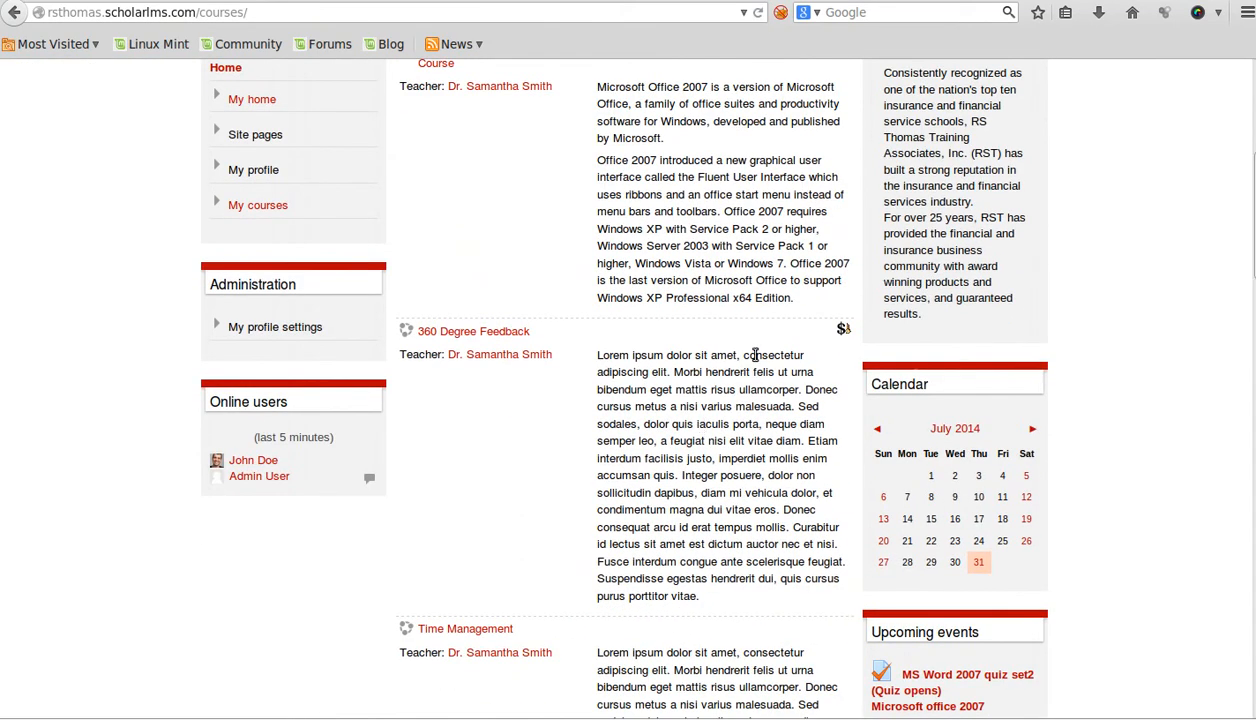
scroll(840, 345, "down", 11)
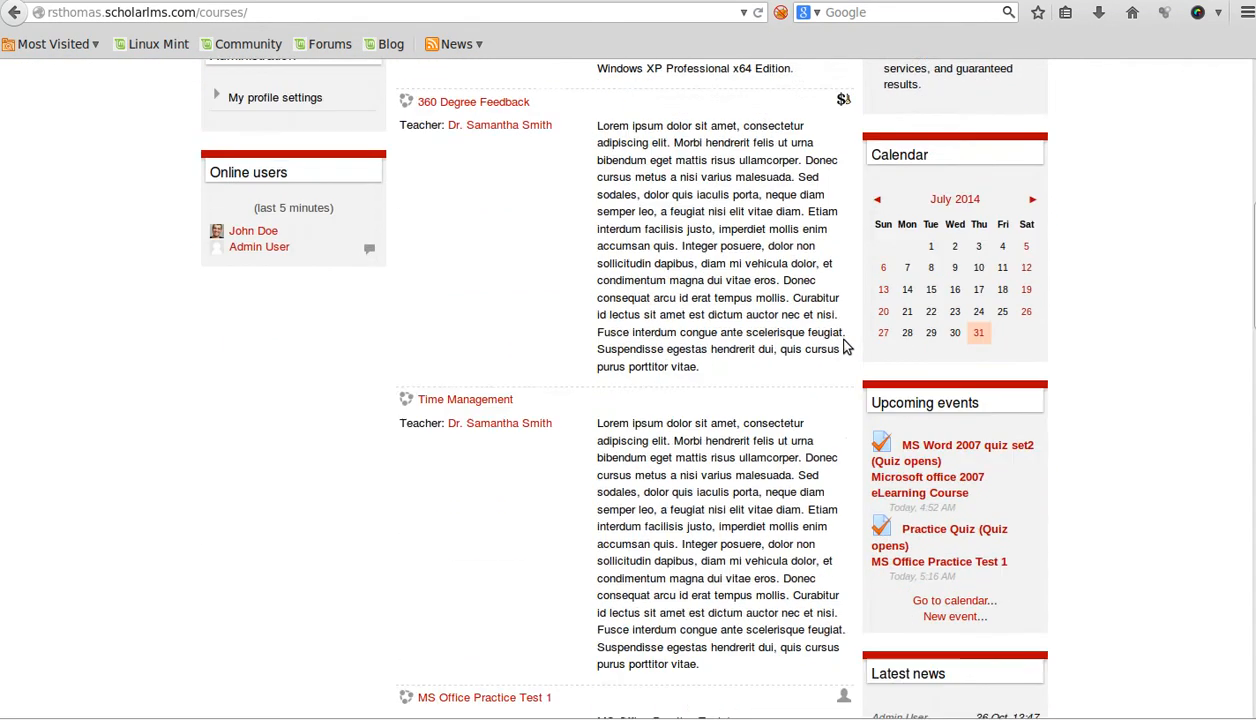
scroll(840, 369, "down", 17)
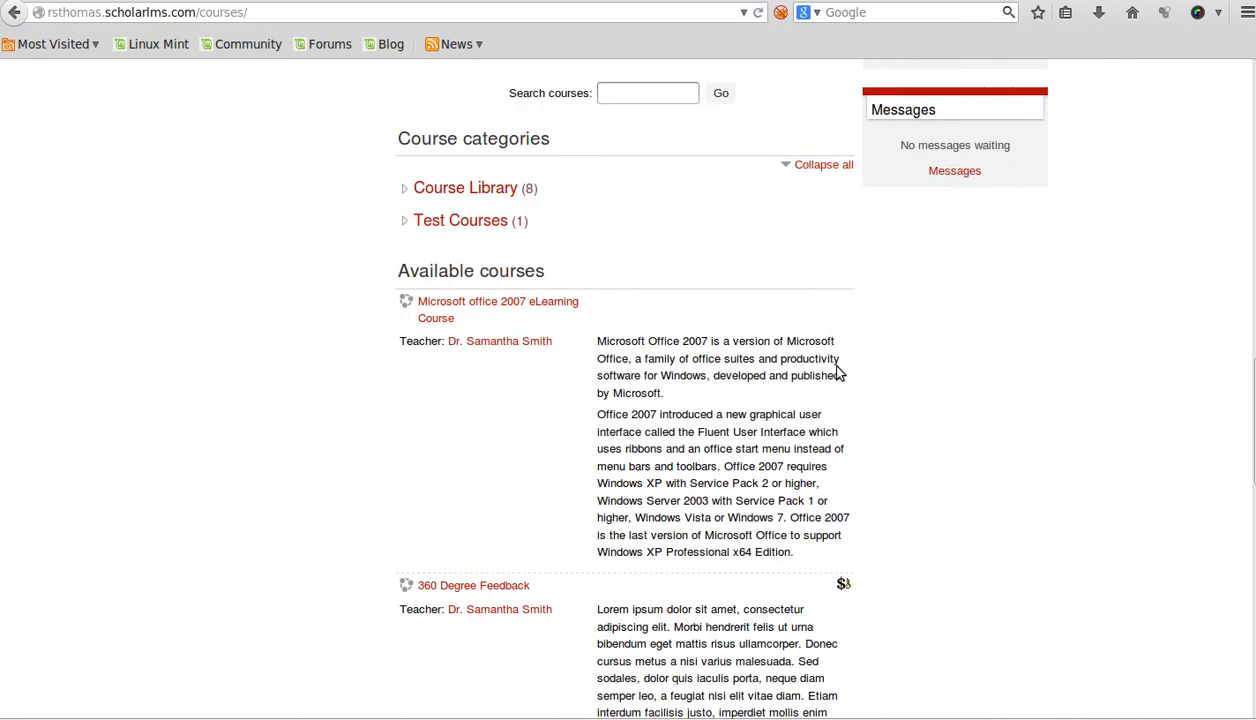
scroll(838, 373, "down", 4)
scroll(835, 372, "up", 20)
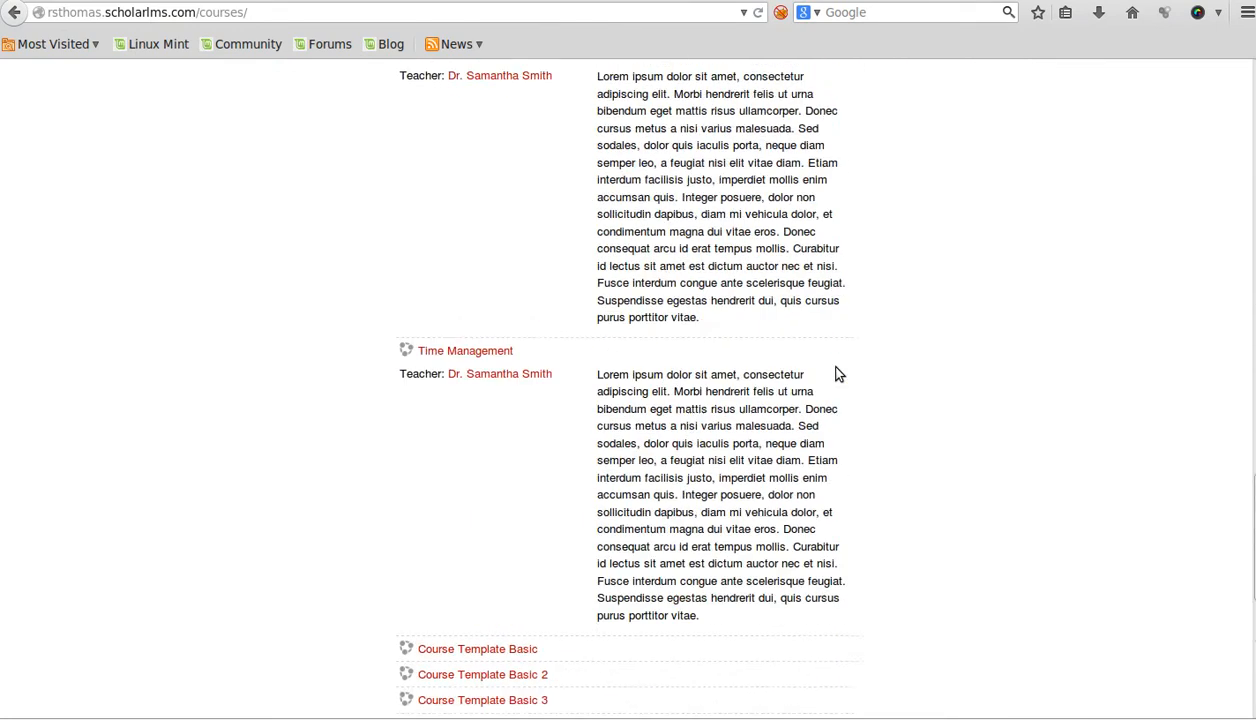
scroll(840, 615, "down", 2)
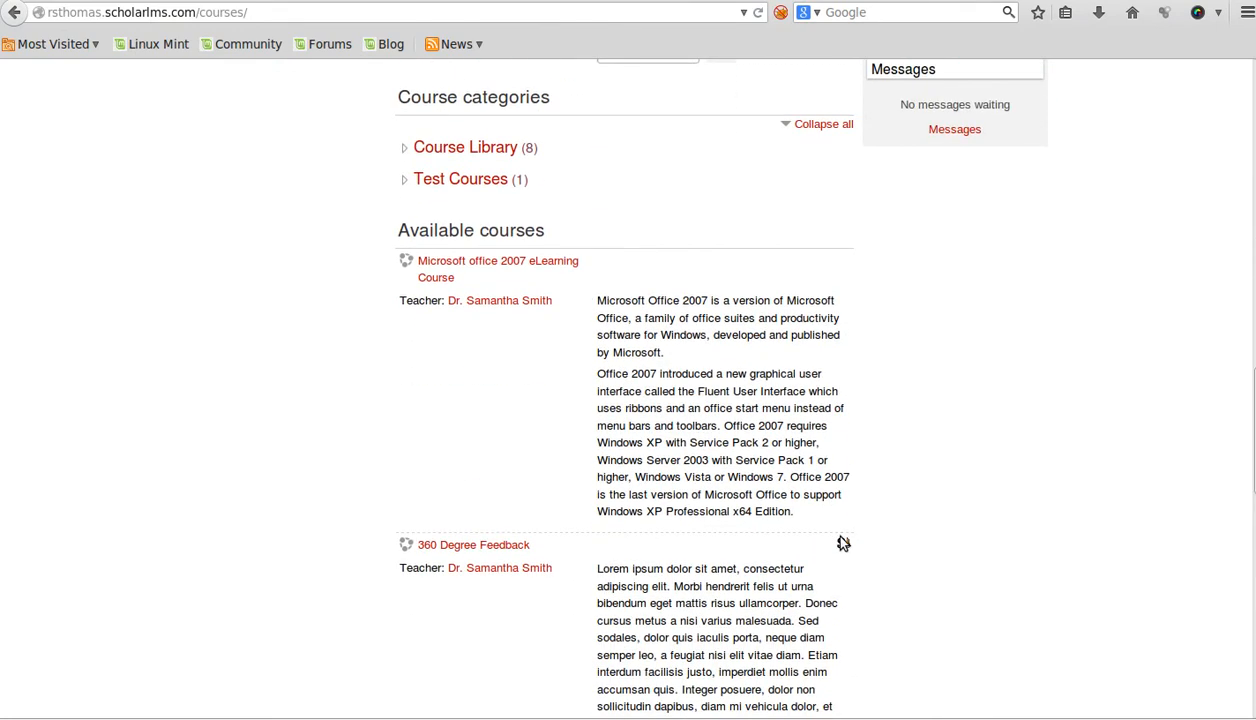
scroll(840, 545, "up", 18)
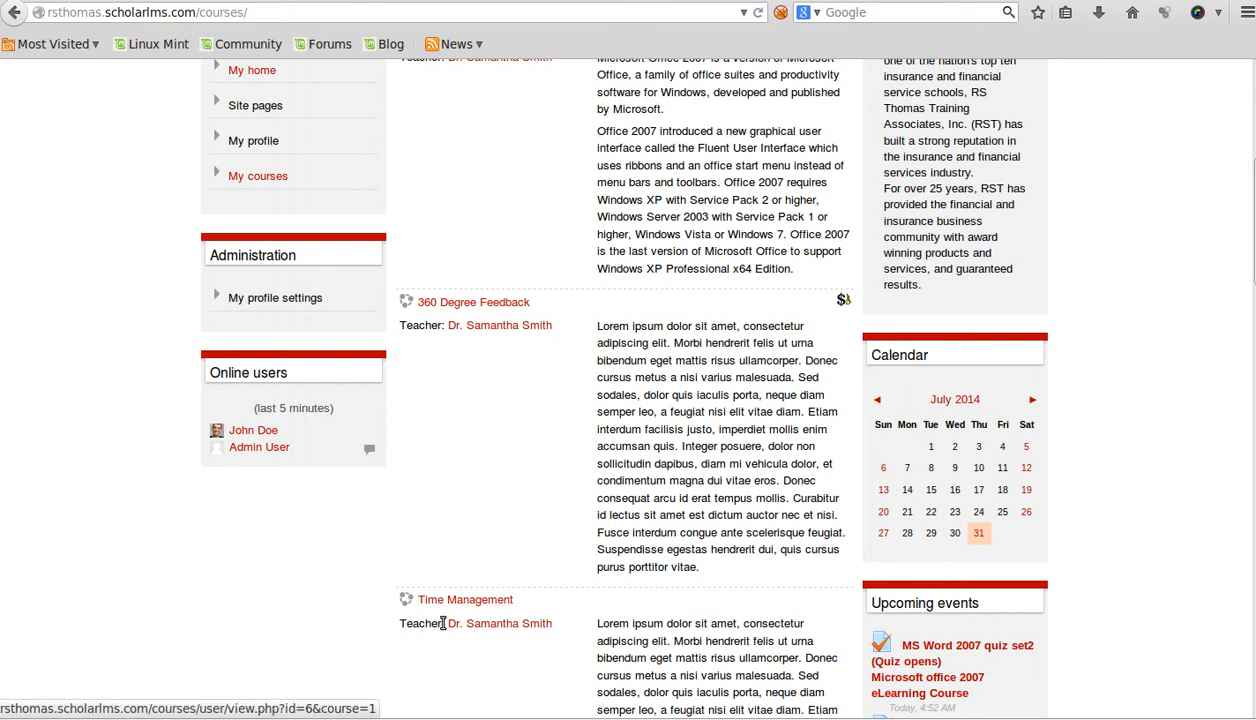
scroll(616, 518, "up", 3)
scroll(640, 490, "down", 4)
scroll(625, 505, "down", 1)
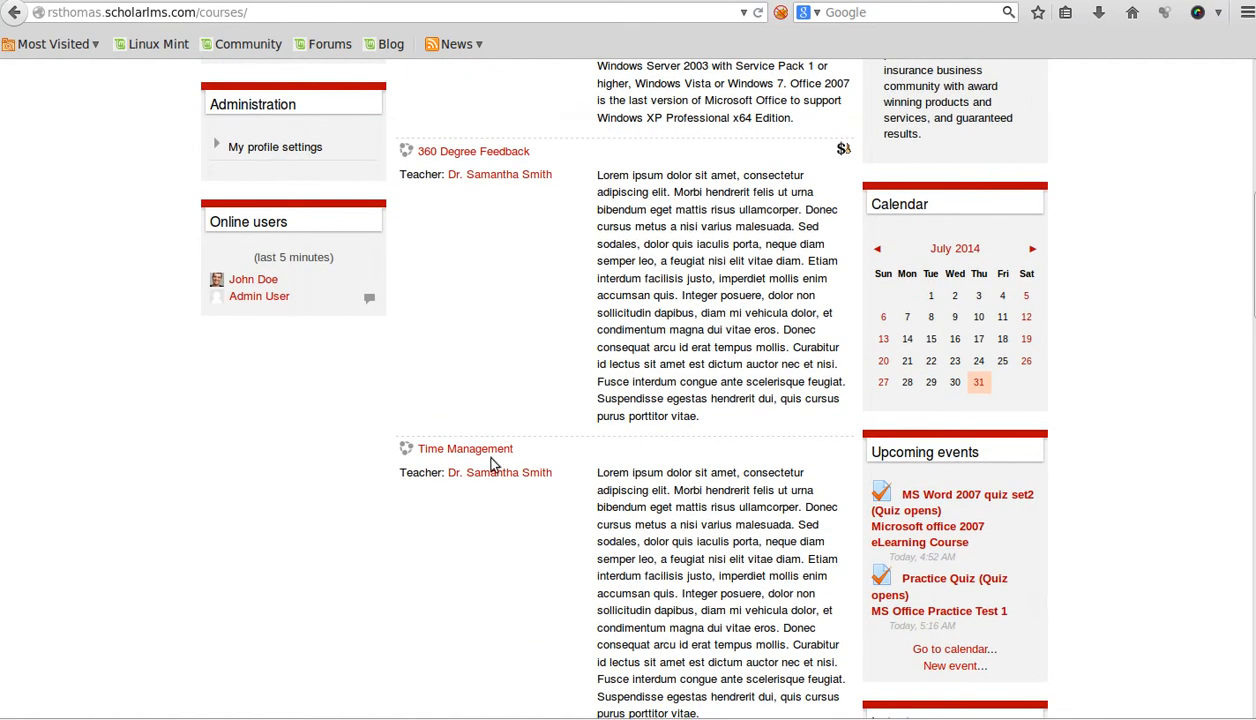
- Check the completed HTML5 activity in Time Management's Topic 1, then log out of ScholarLMS
left_click(482, 455)
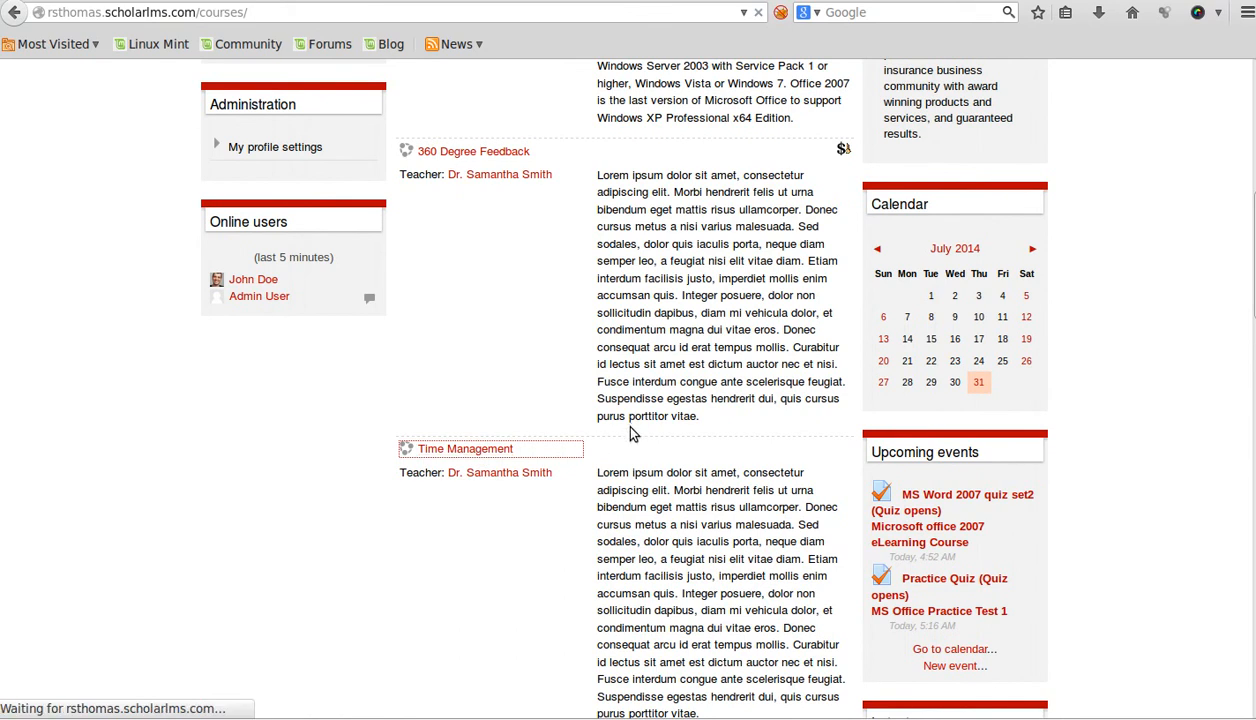
scroll(625, 440, "down", 4)
scroll(630, 447, "down", 4)
scroll(630, 447, "up", 1)
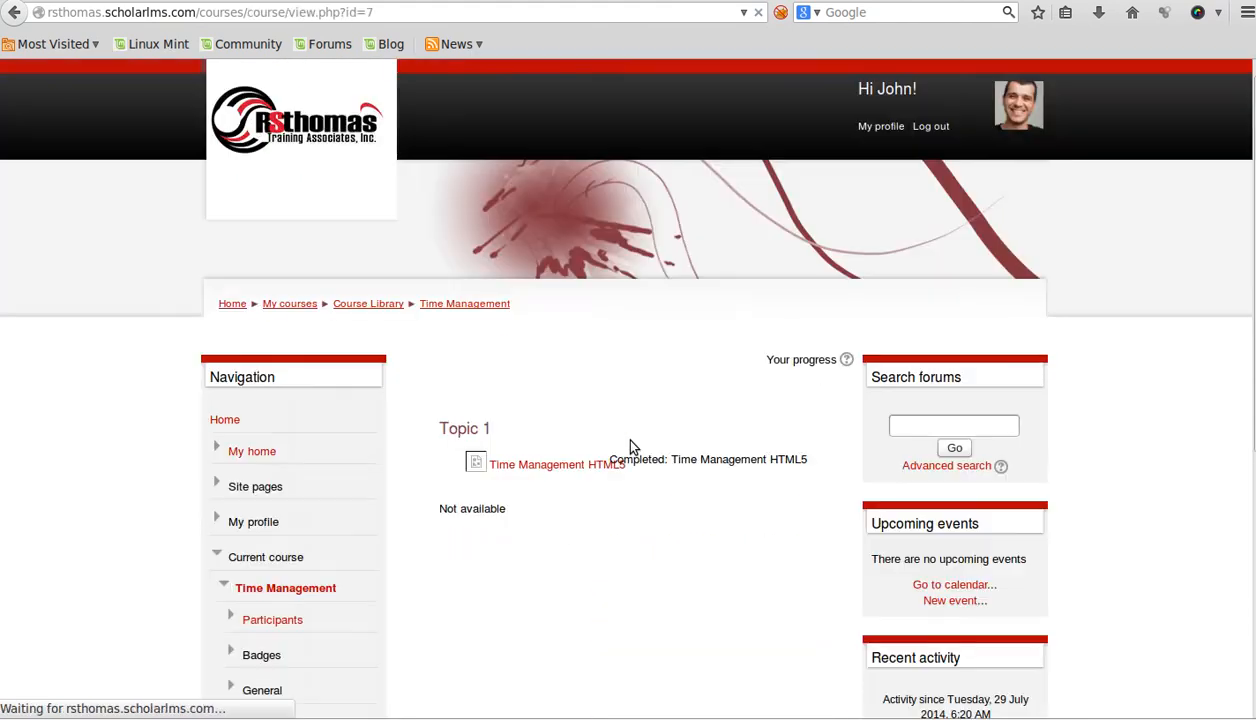
scroll(628, 445, "down", 2)
scroll(618, 476, "up", 2)
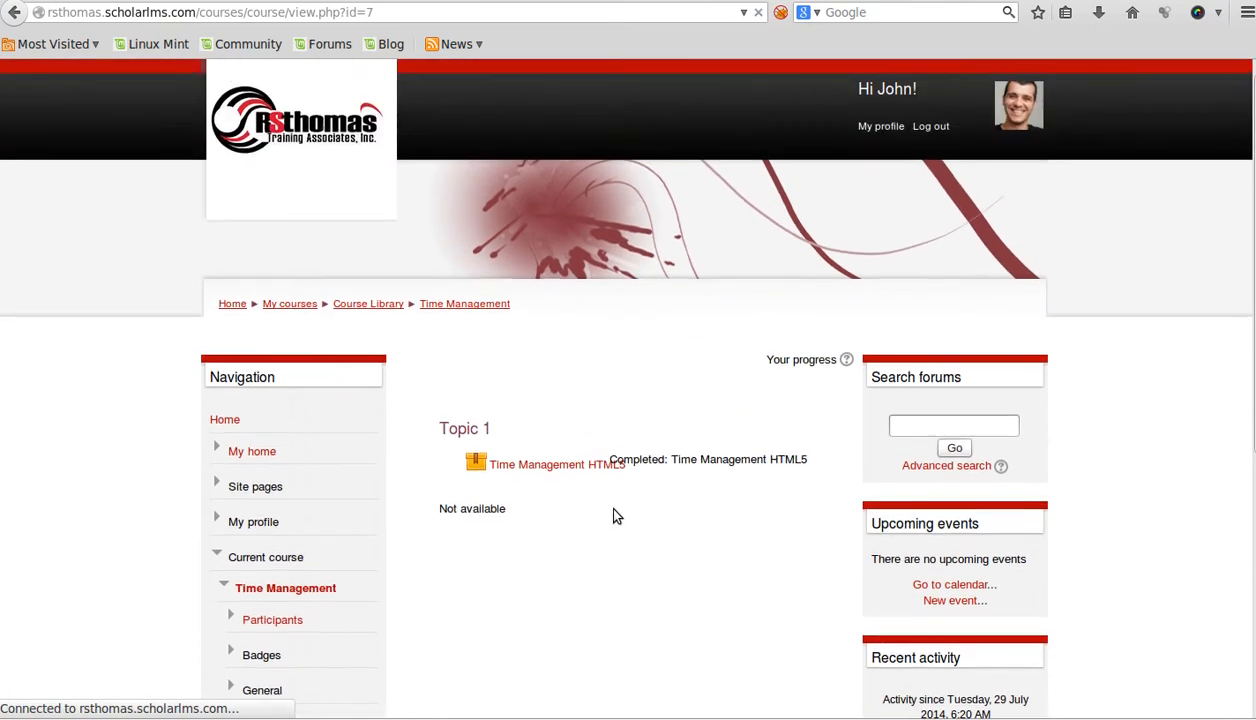
left_click(925, 127)
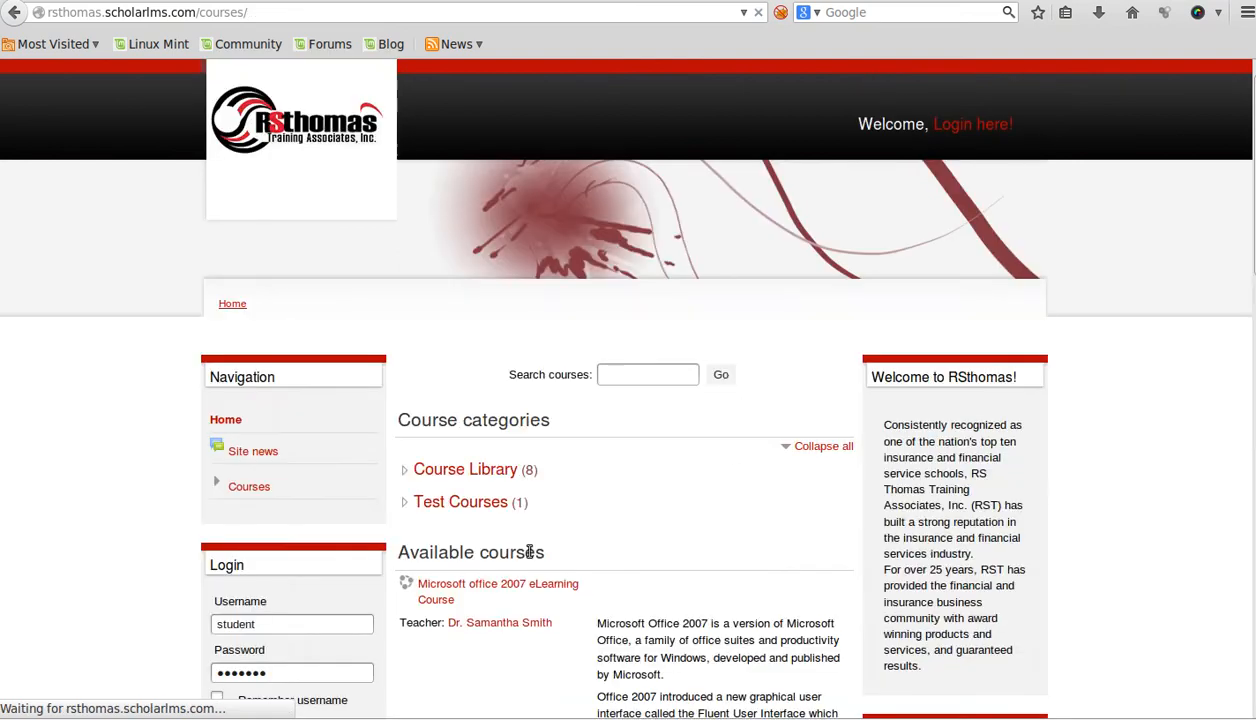
- Log in as another student through the Login block, declining to save the password
scroll(530, 535, "down", 3)
left_click(278, 477)
type("2")
left_click(292, 518)
type("2")
left_click(246, 579)
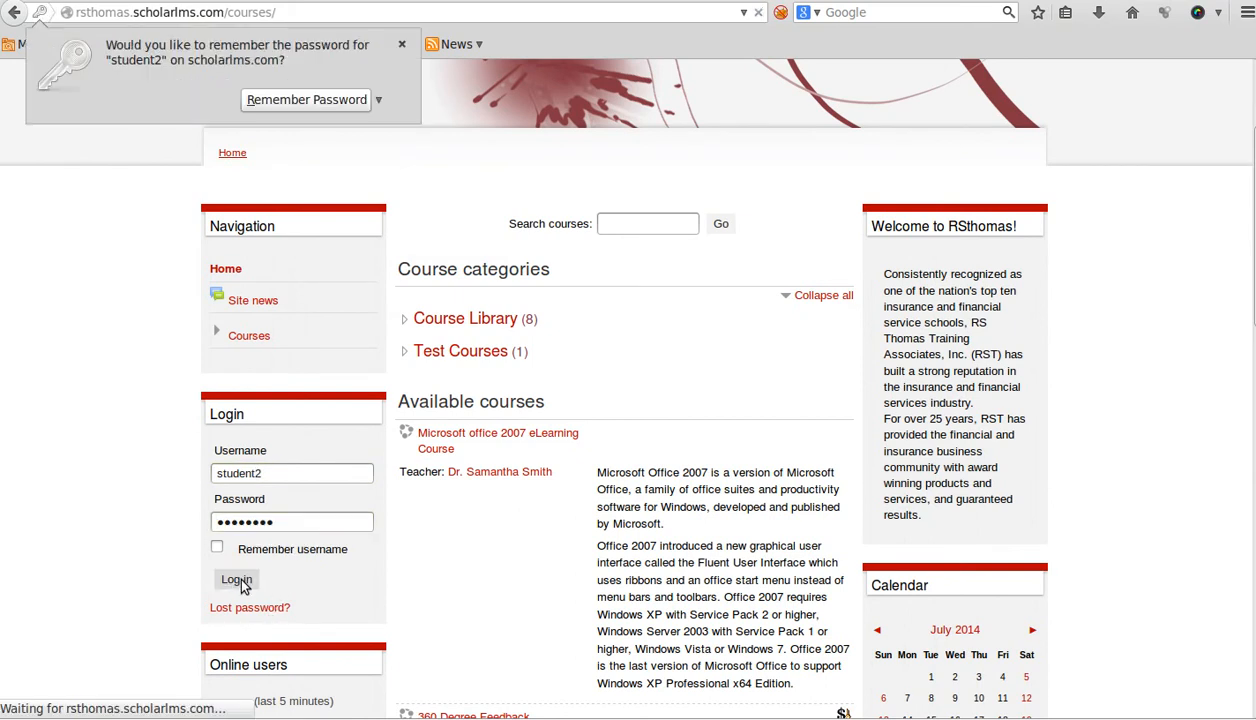
left_click(401, 44)
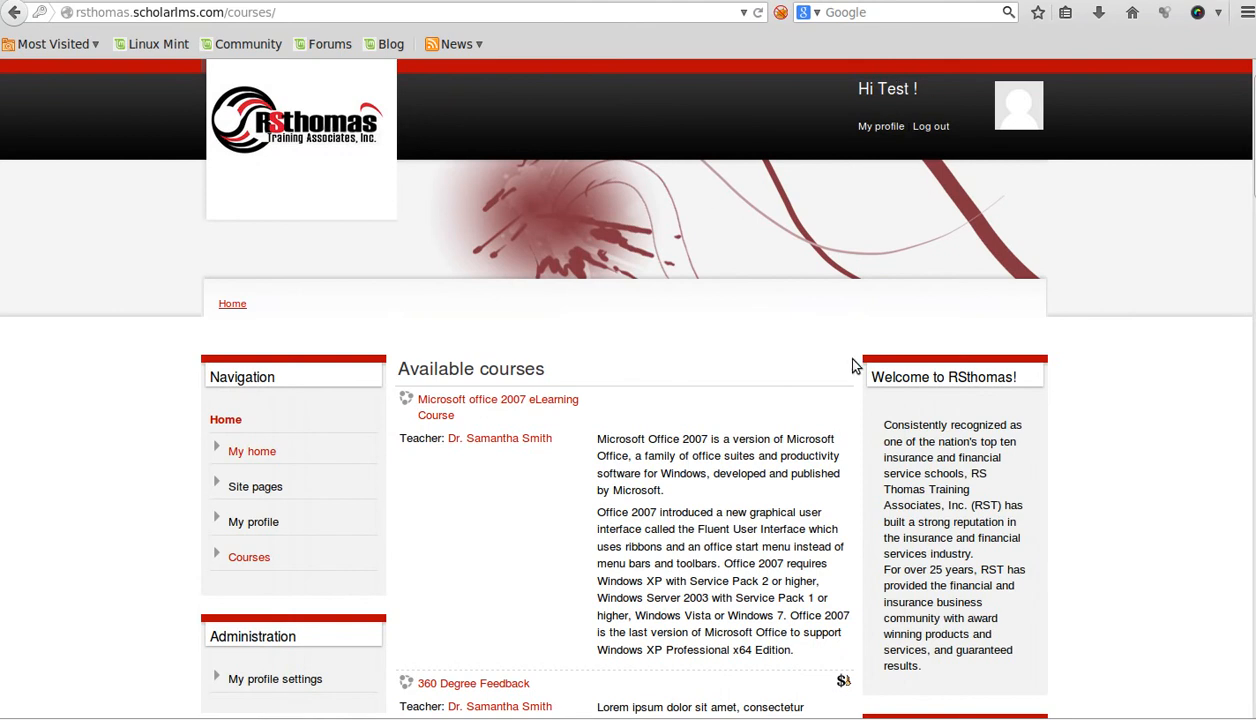
- Scroll through the available courses list shown to the new student
scroll(790, 385, "down", 1)
scroll(790, 320, "up", 1)
scroll(790, 388, "down", 10)
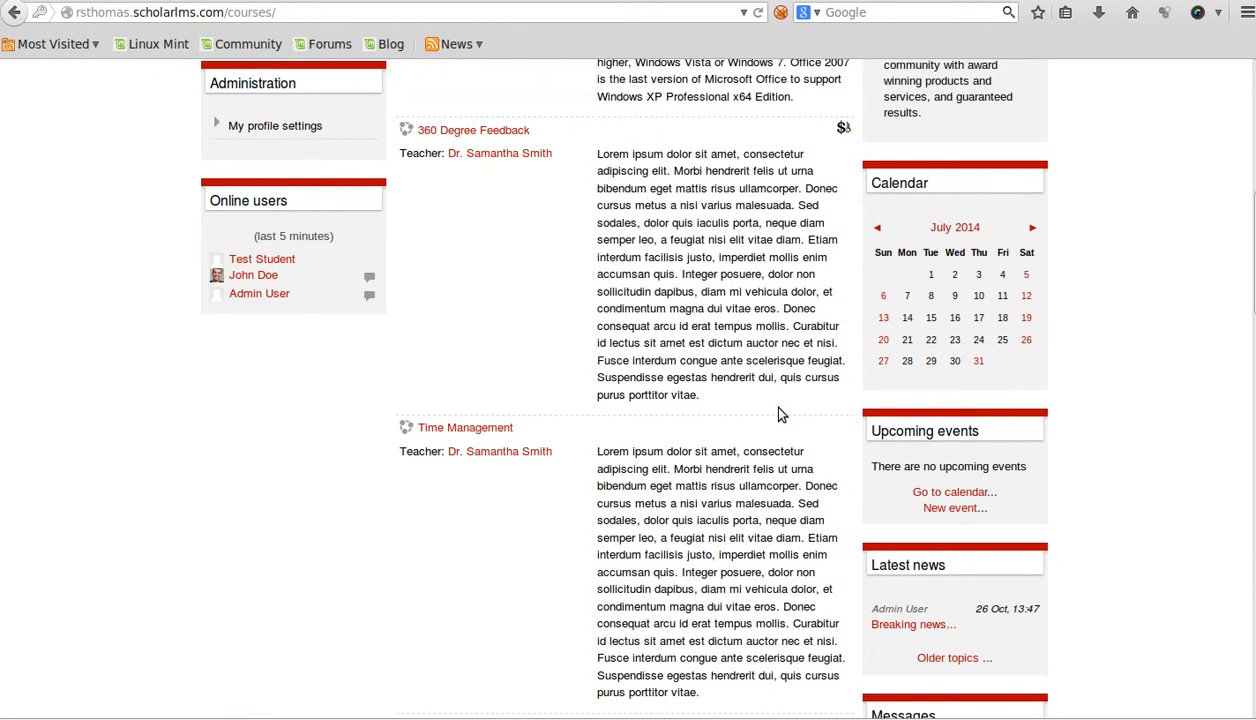
scroll(781, 414, "down", 8)
scroll(781, 414, "up", 14)
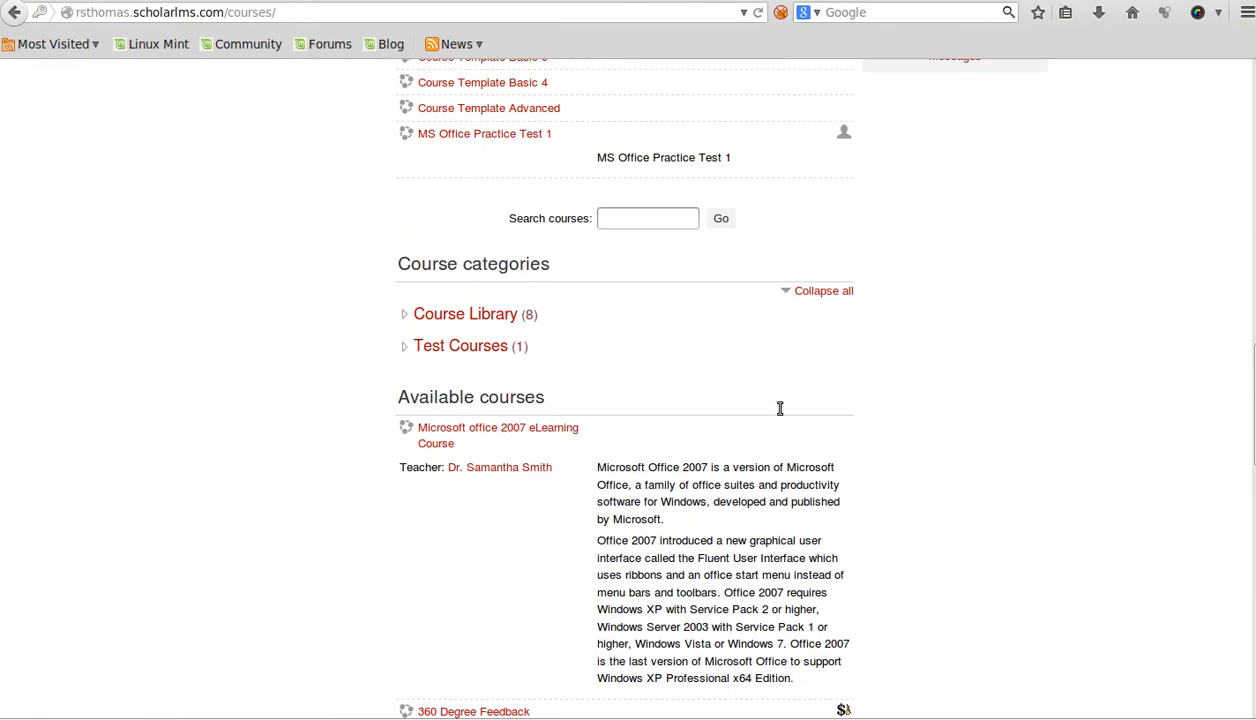
scroll(780, 410, "up", 10)
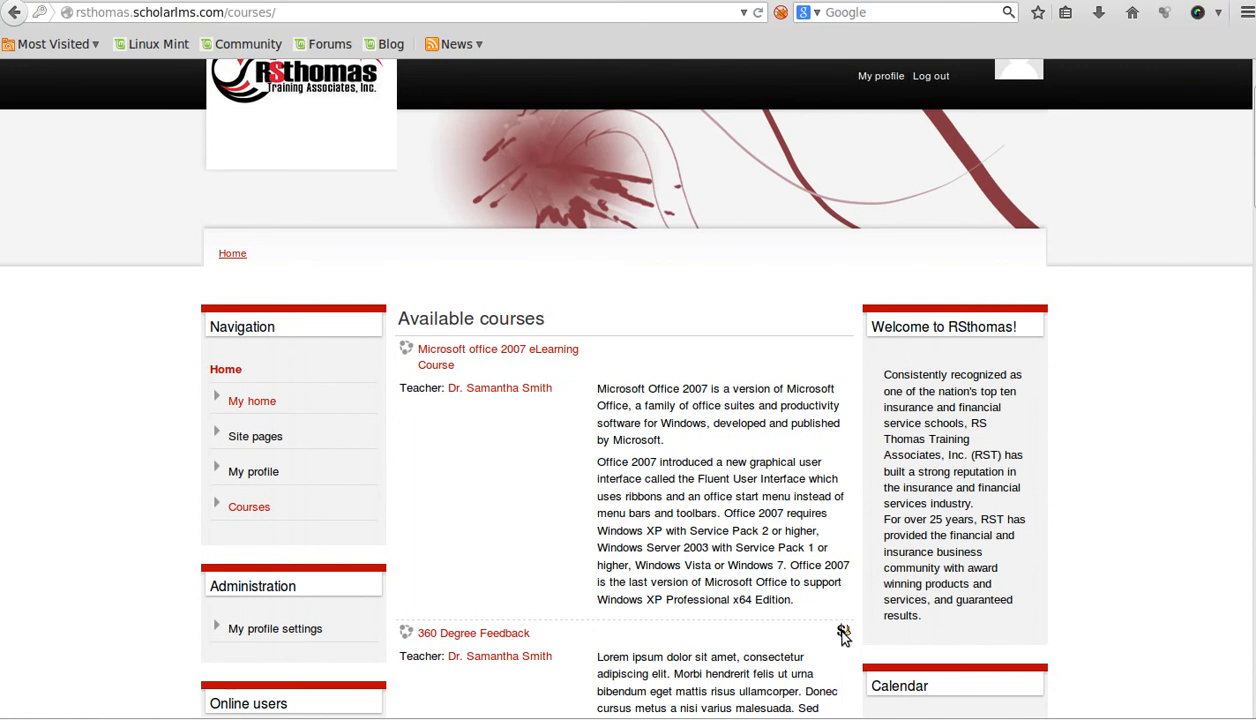
- Put the USD 10 '360 Degree Feedback' course in the PayPal cart from its enrolment options
left_click(486, 634)
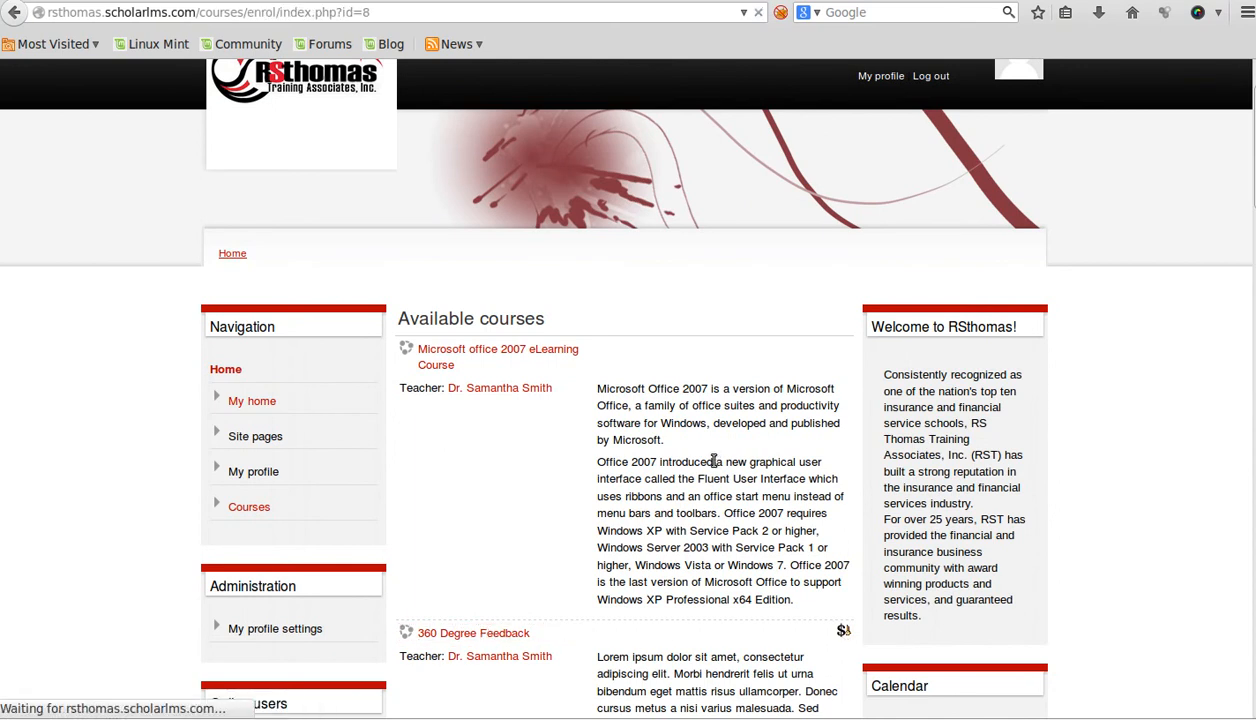
scroll(716, 456, "down", 3)
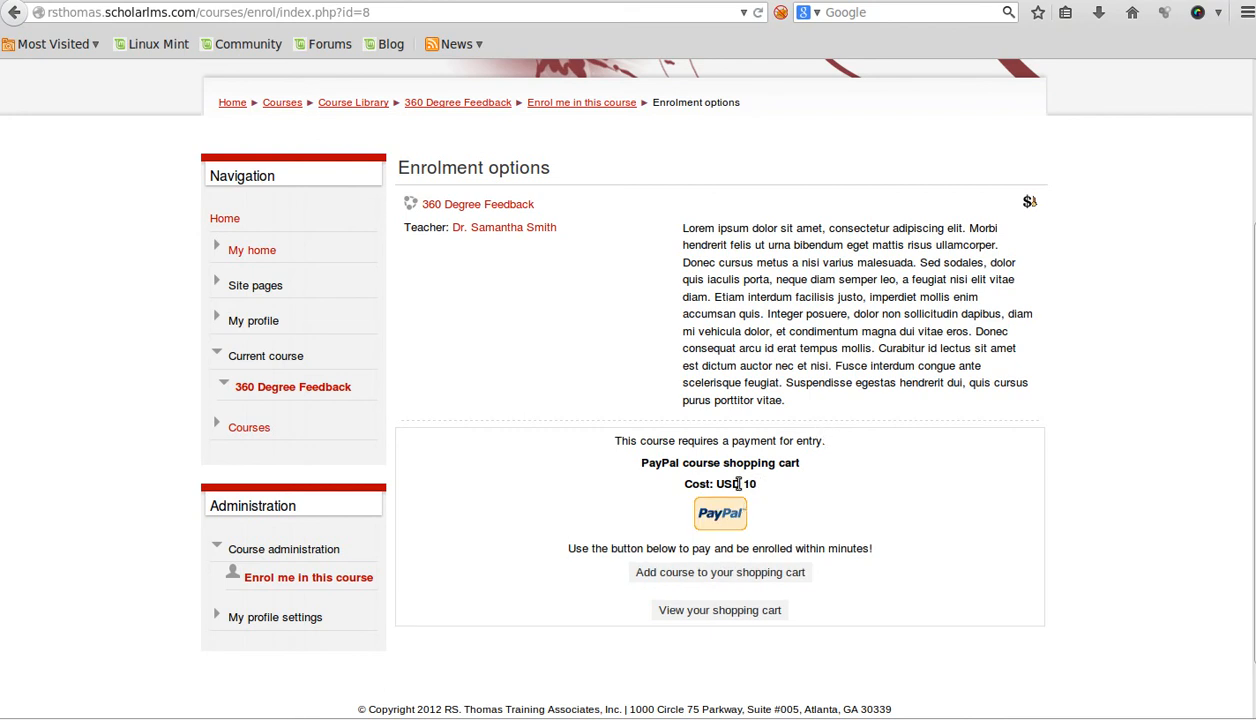
left_click(716, 574)
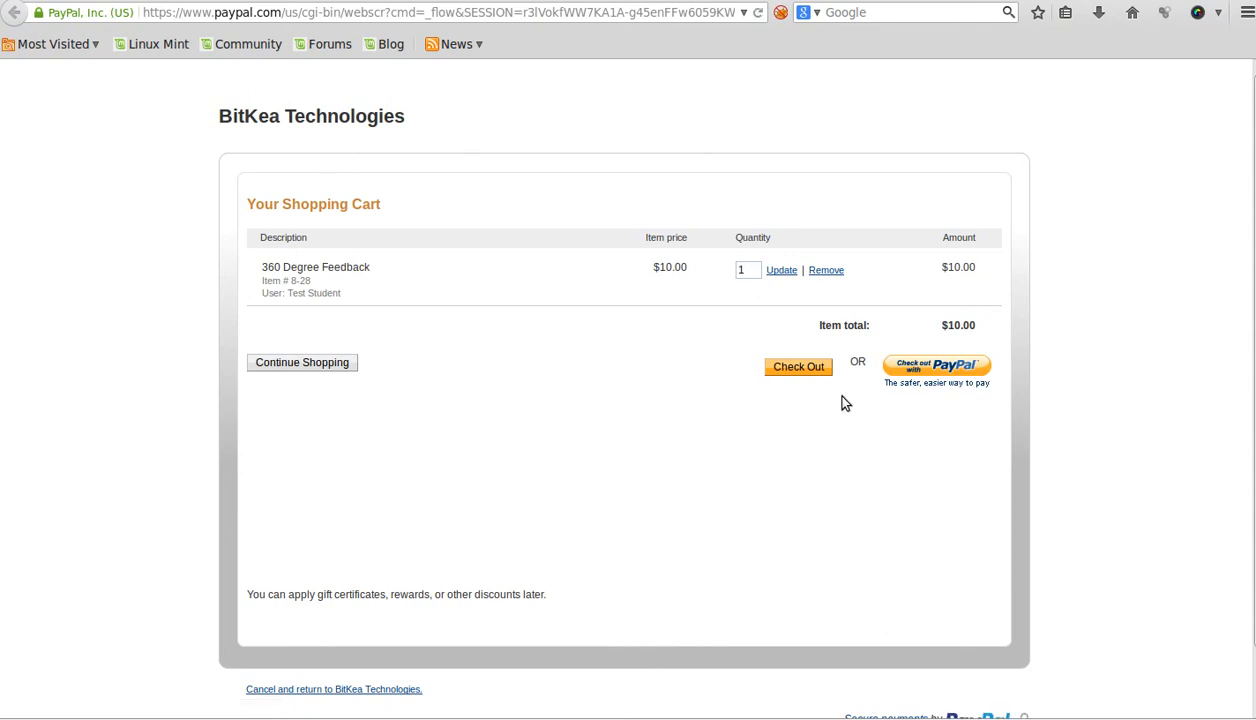
- Check the cart shows 360 Degree Feedback at $10.00, then return to its enrolment options
left_click_drag(220, 116, 406, 122)
left_click(132, 0)
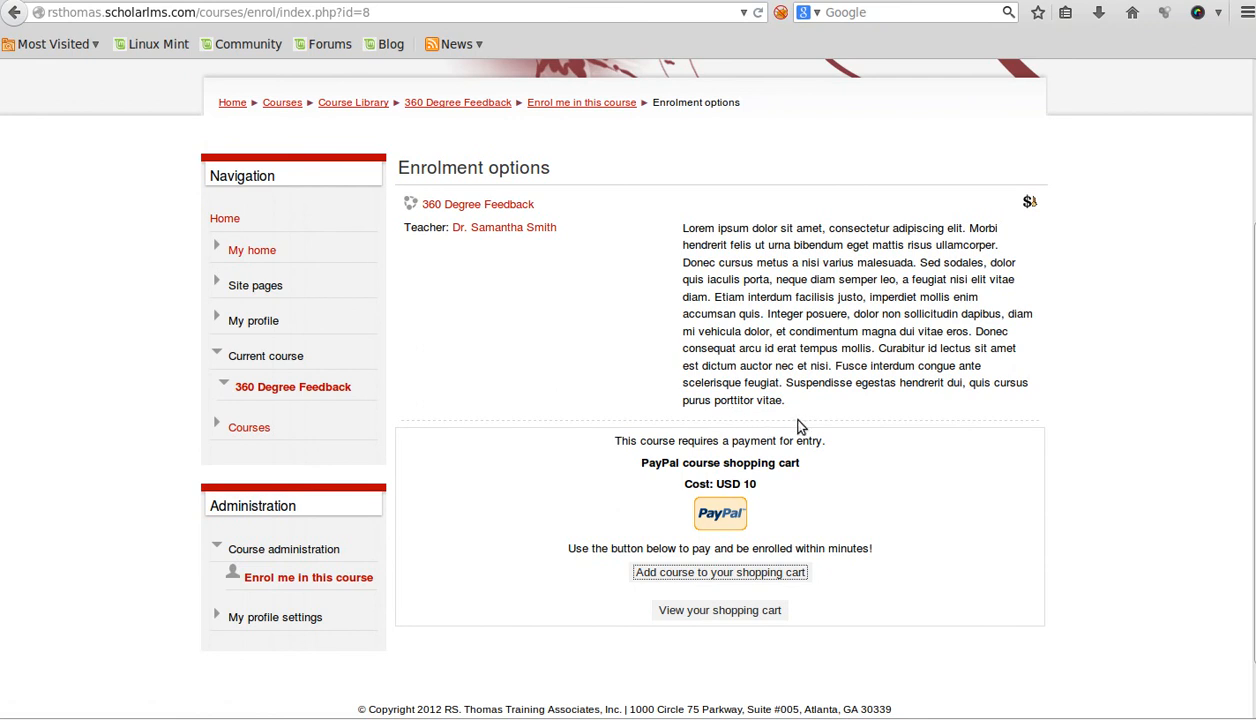
- Go back from the enrolment options to the ScholarLMS home Available courses page
scroll(806, 409, "down", 1)
scroll(787, 452, "up", 4)
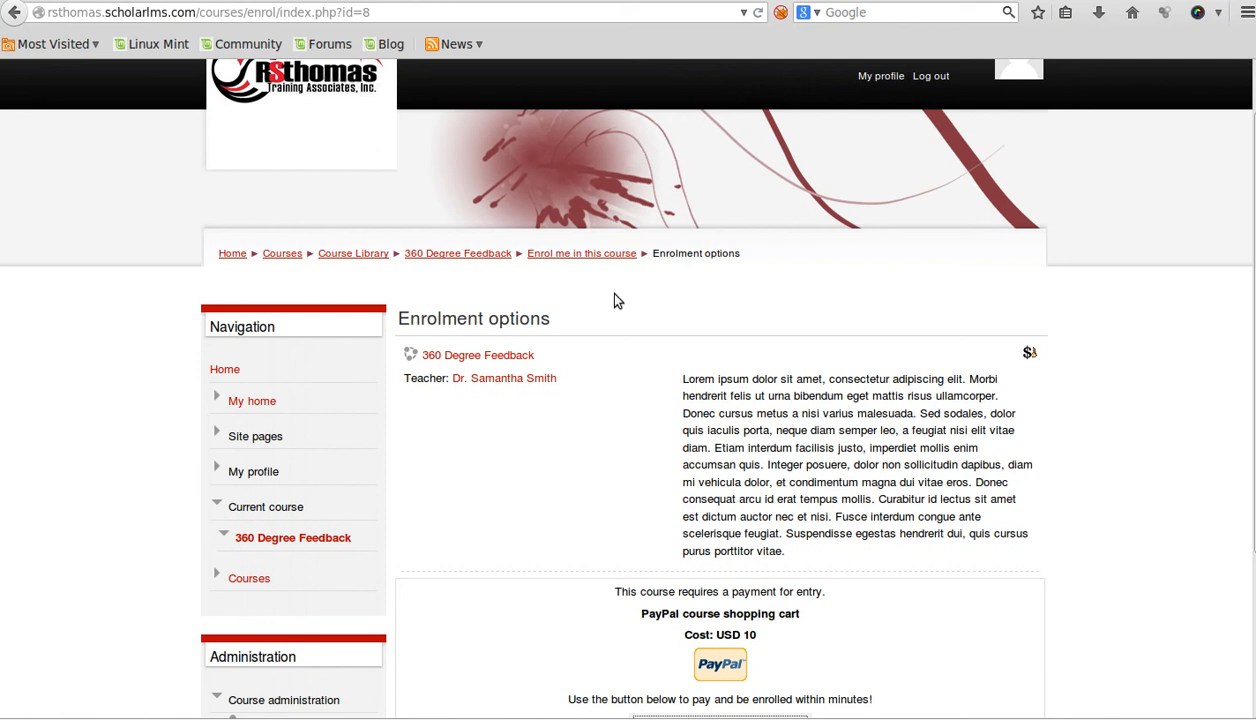
left_click(235, 255)
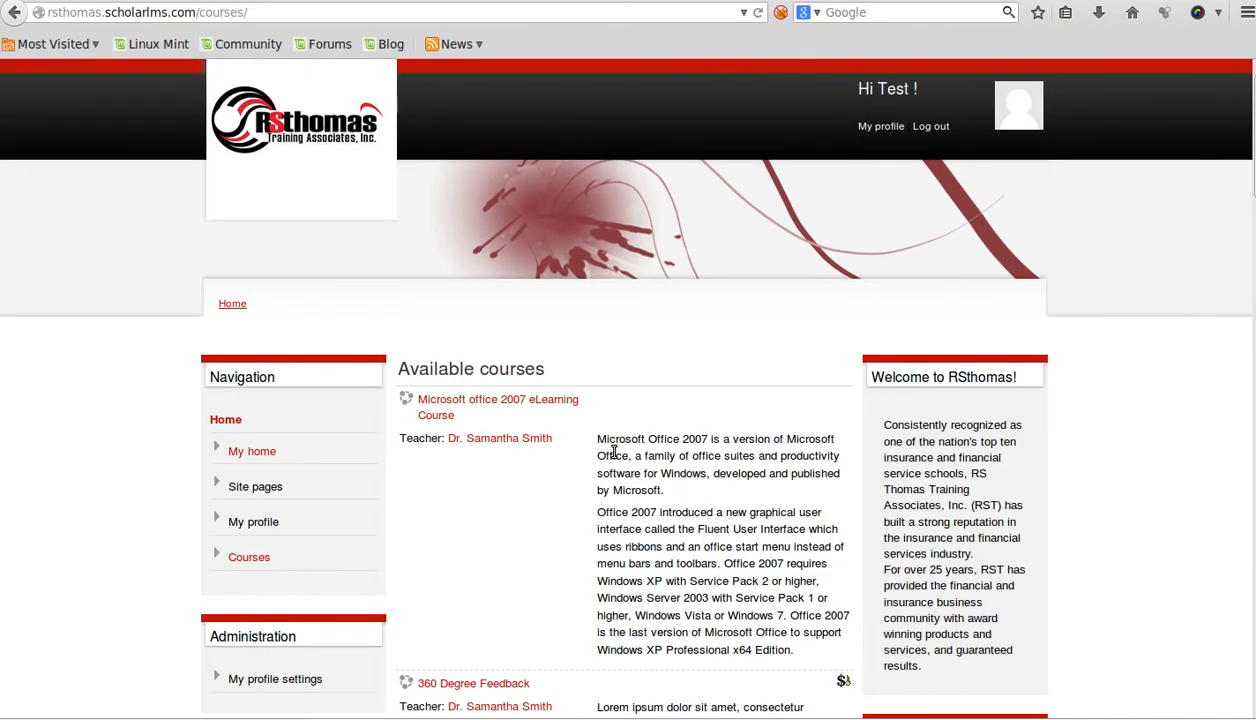
scroll(640, 450, "down", 4)
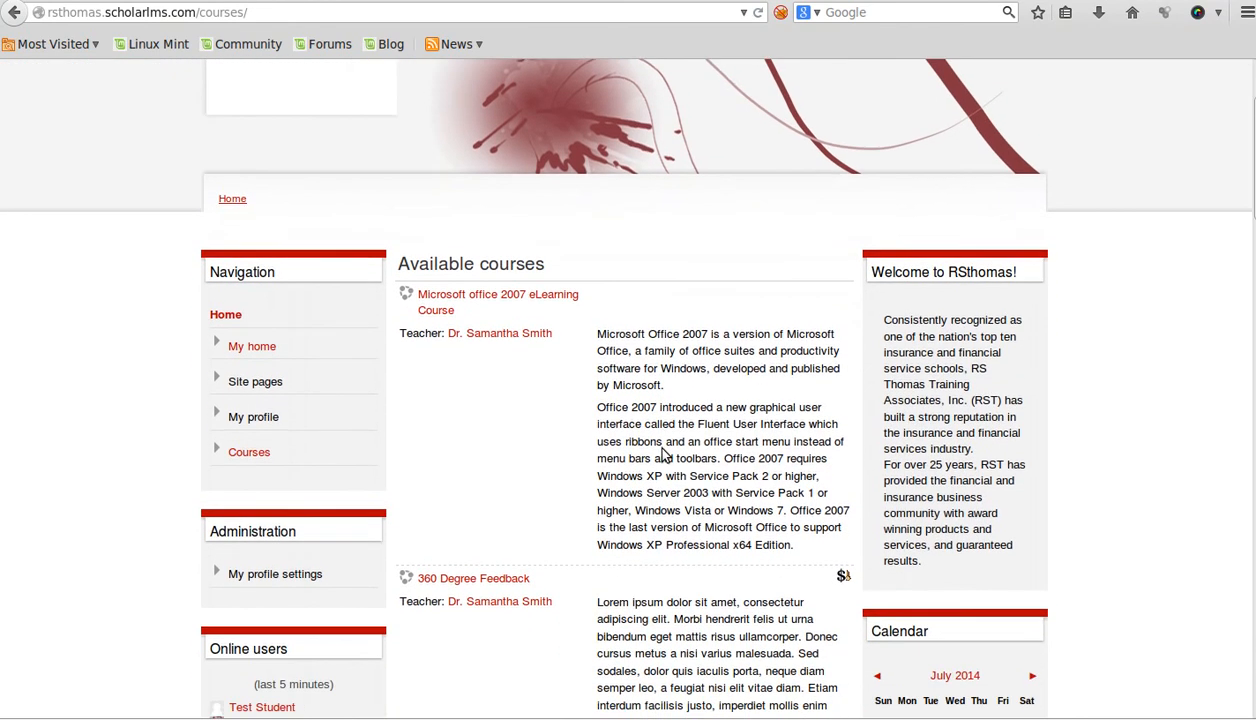
scroll(663, 449, "down", 4)
scroll(663, 449, "up", 3)
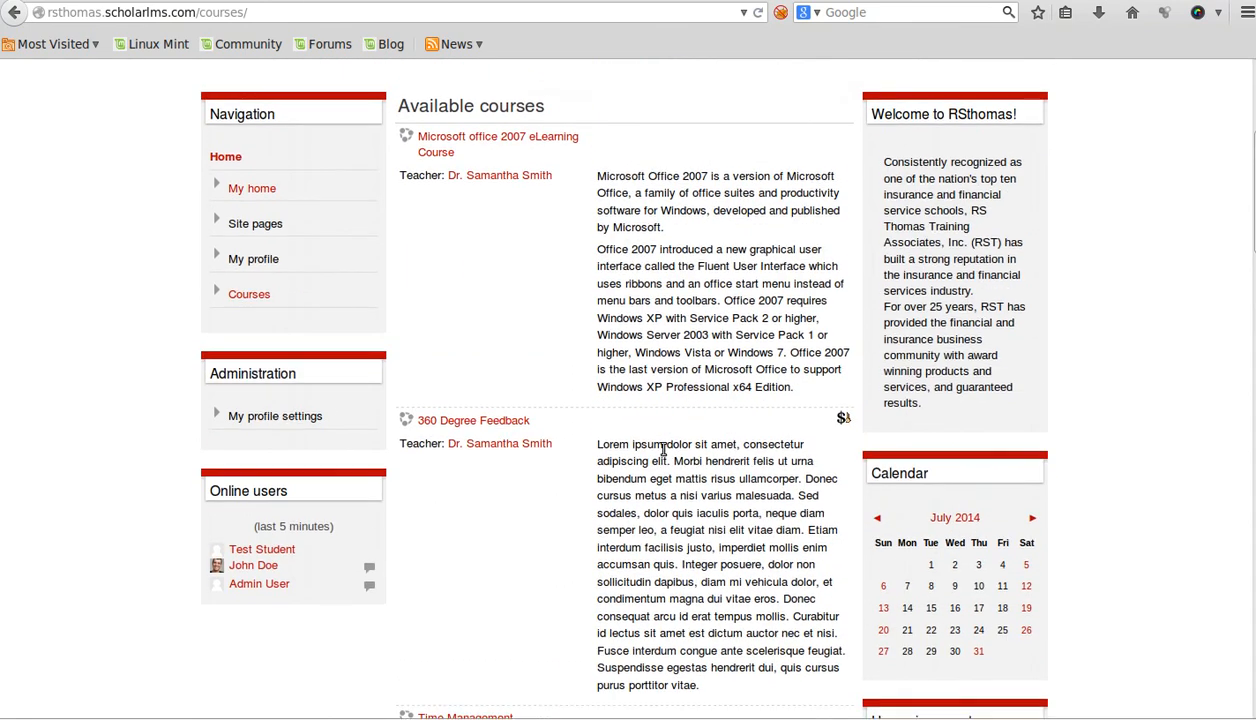
scroll(663, 449, "down", 4)
scroll(663, 449, "up", 5)
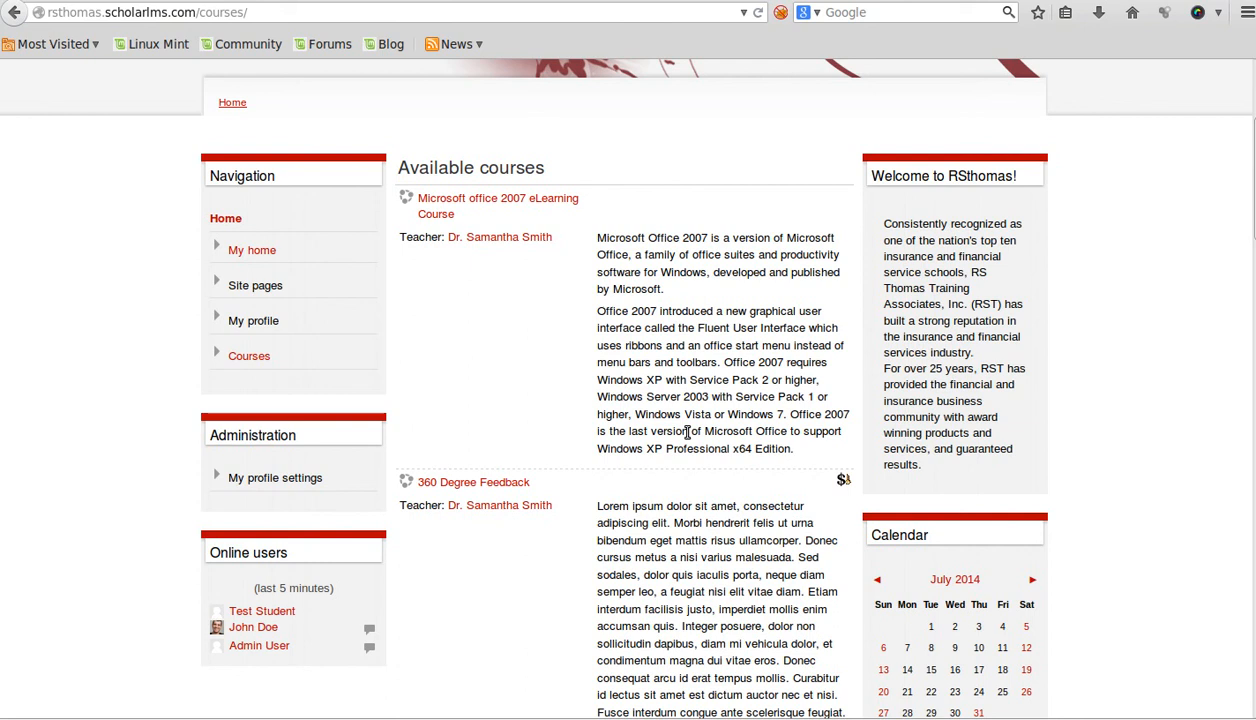
scroll(680, 430, "down", 4)
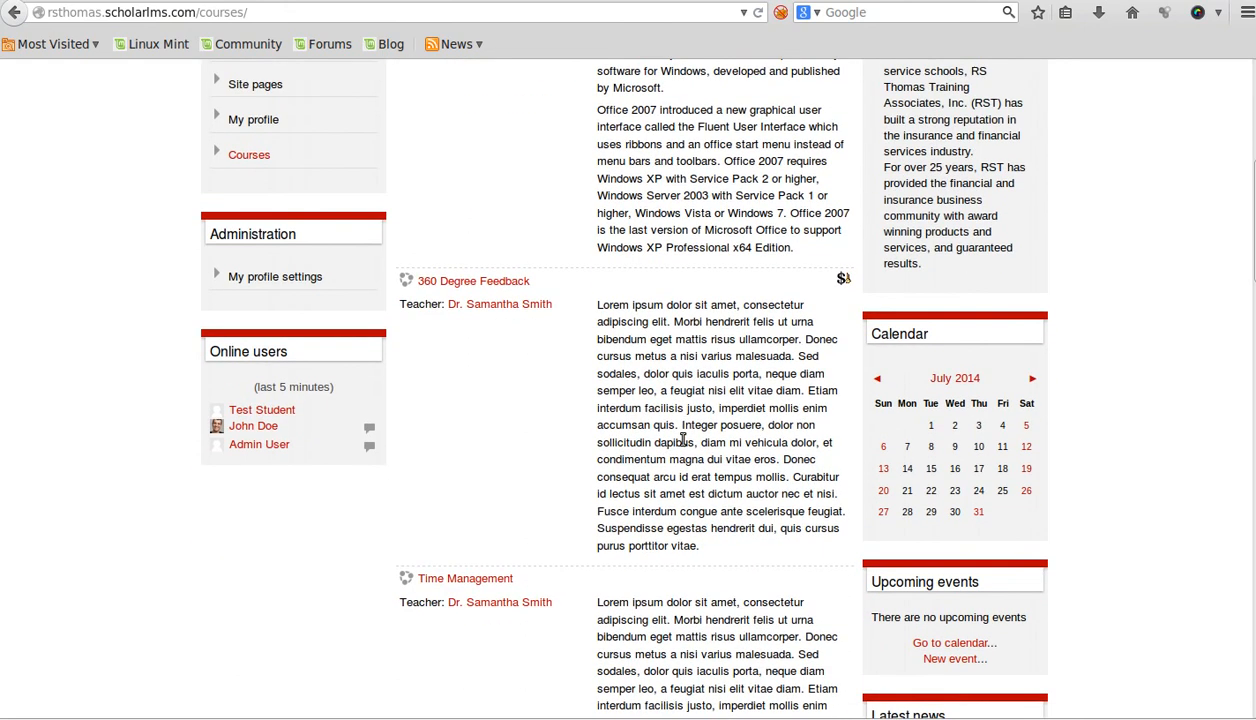
scroll(757, 510, "up", 4)
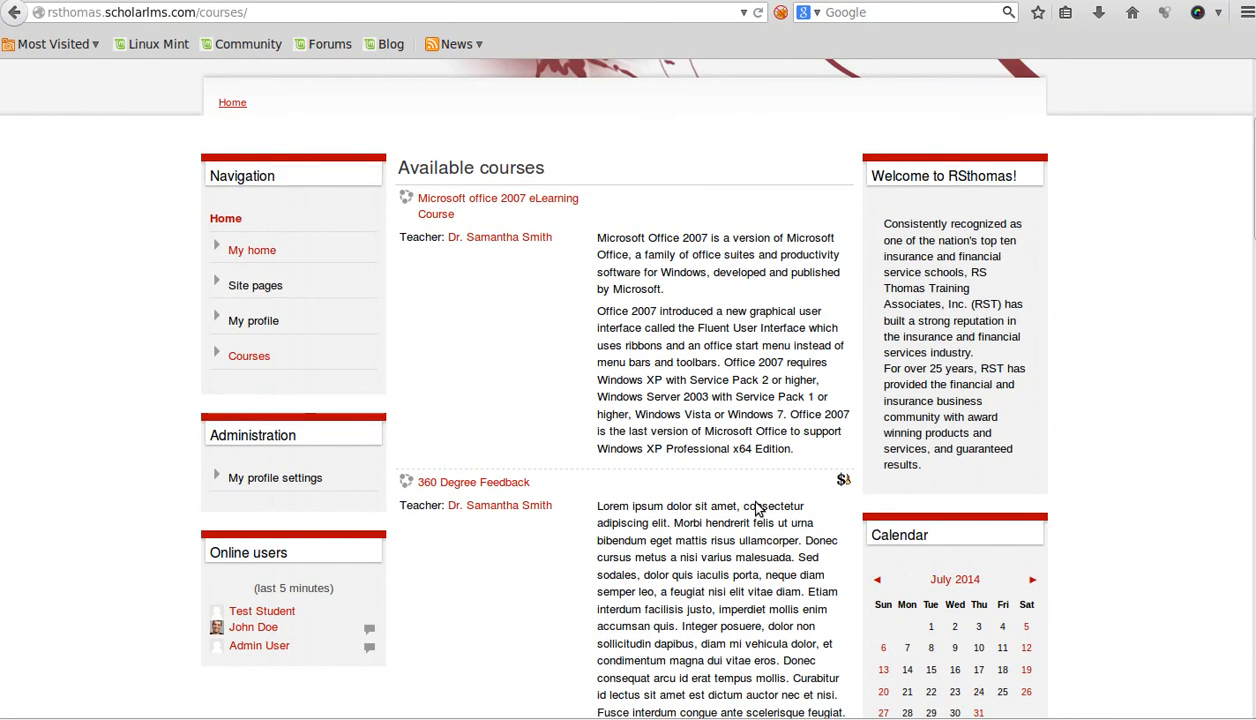